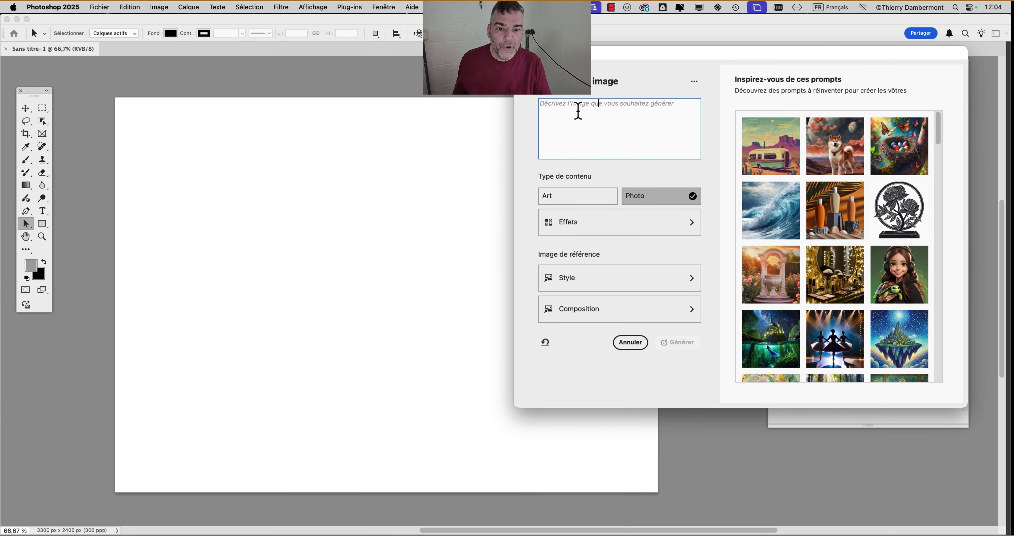
Generate a Photo-type image from the prompt "un dragon sur le toit d'une pagode"
key(super+a)
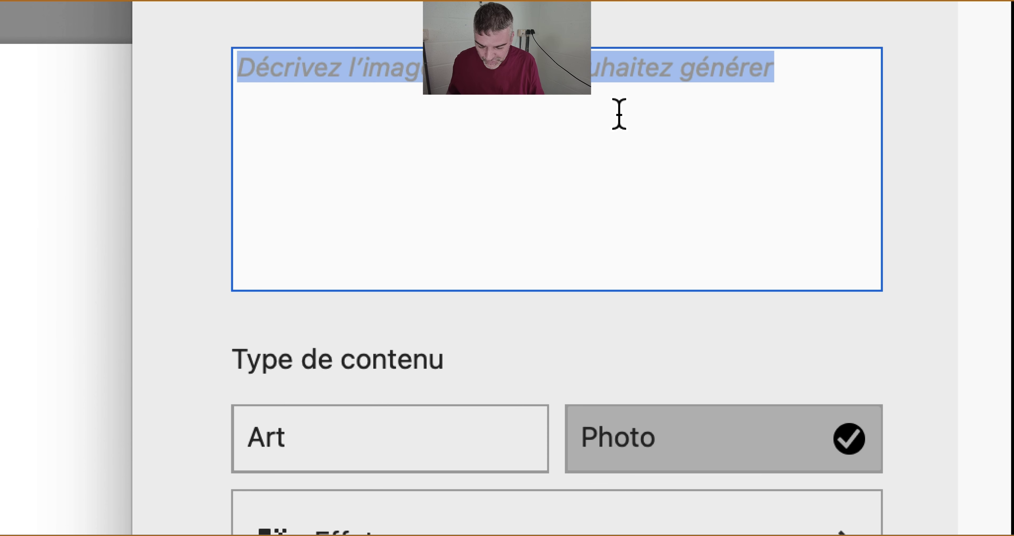
text(un drag)
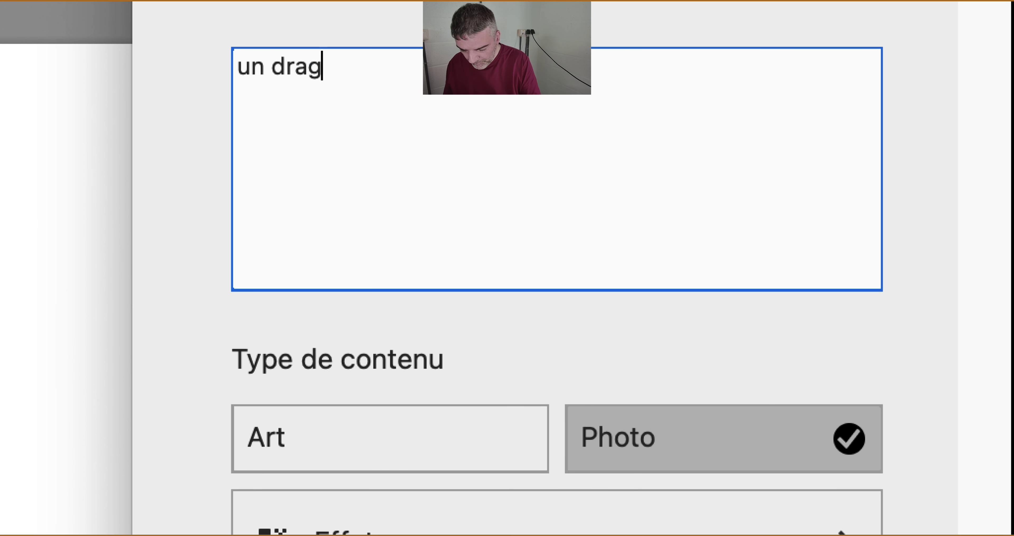
text(on sur le)
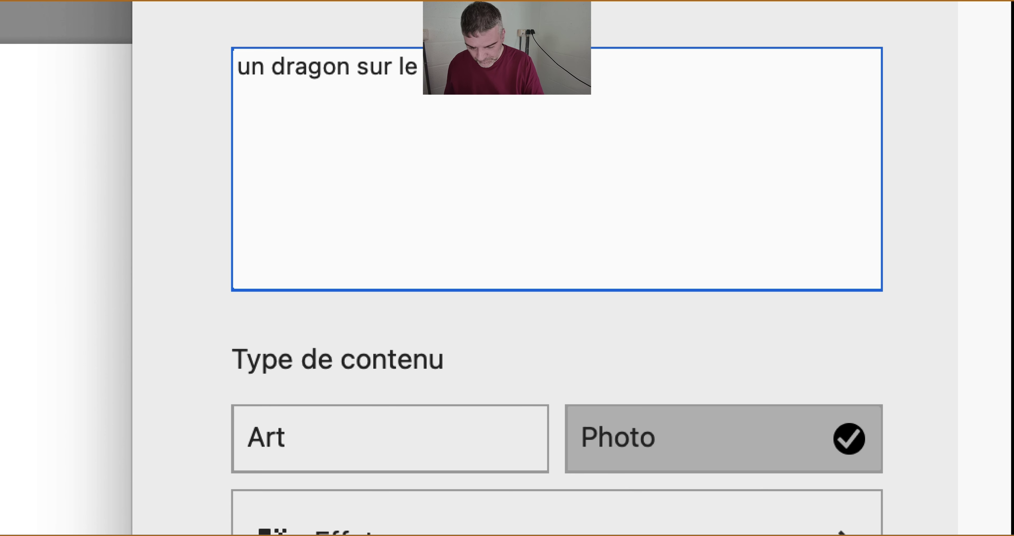
text(ode)
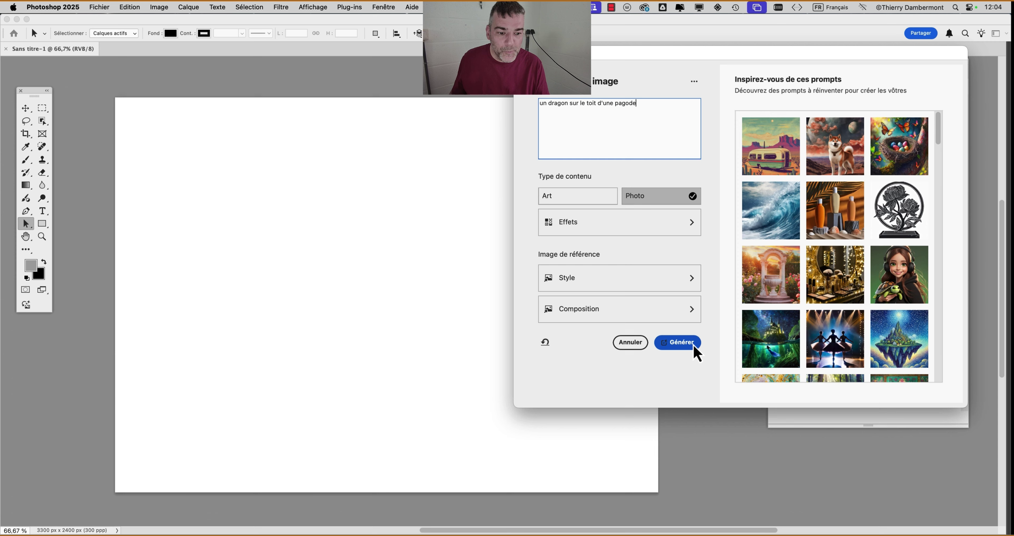
click(695, 343)
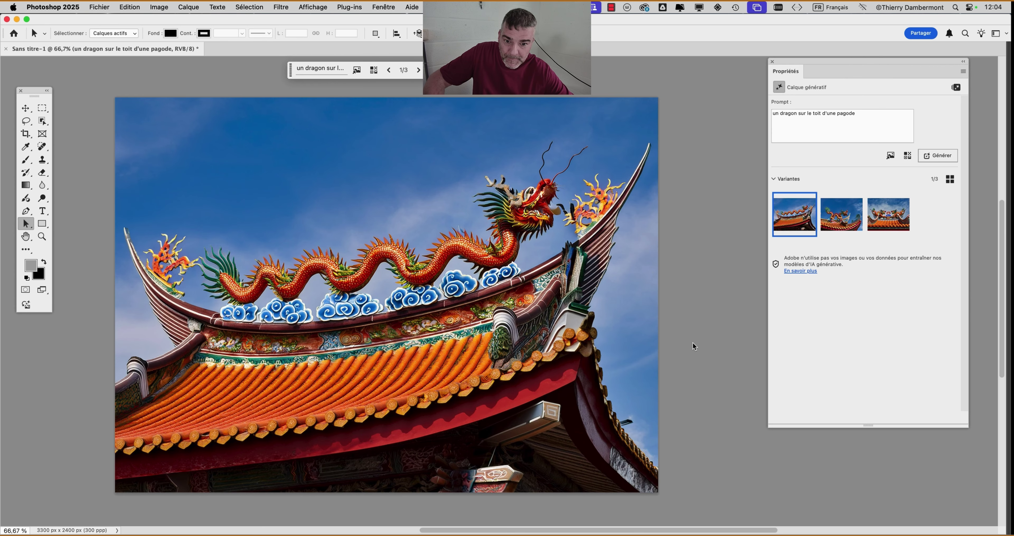
Compare the generated dragon variants on the pagoda roof and in the street
click(842, 218)
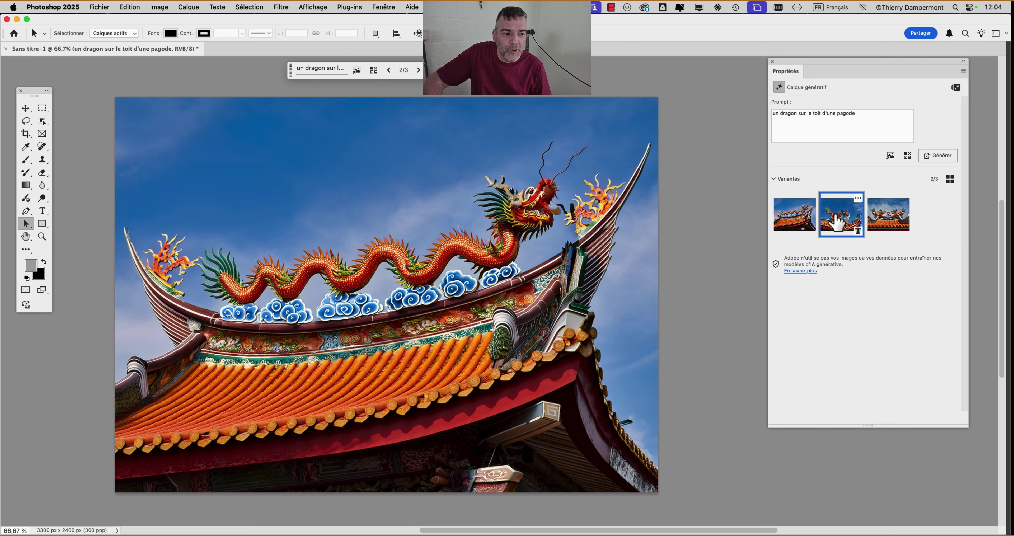
click(896, 226)
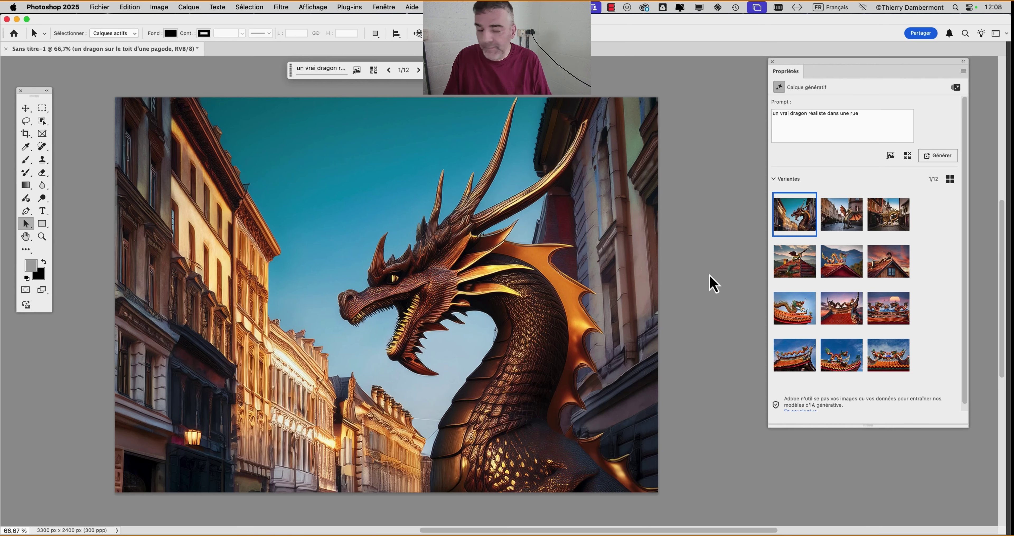
click(850, 228)
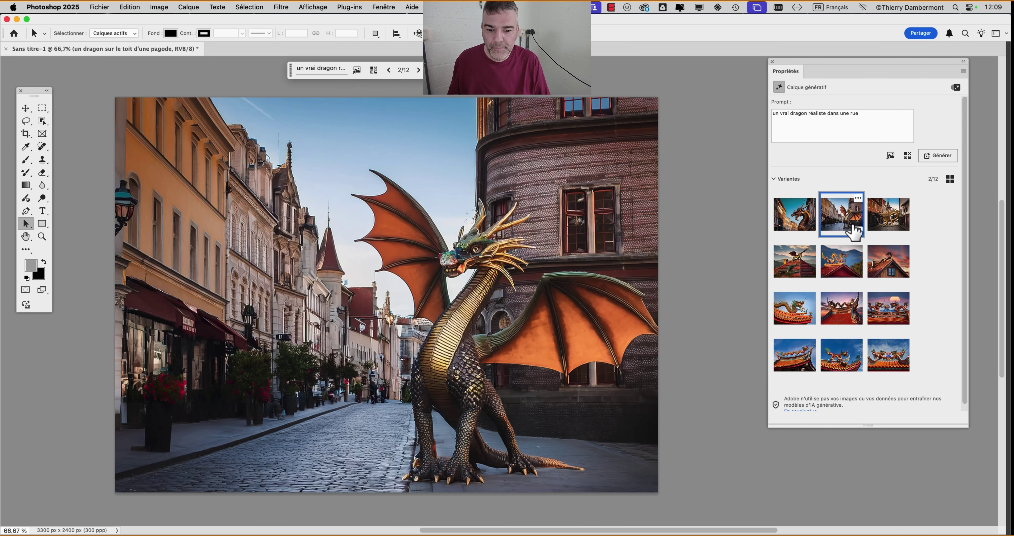
click(895, 224)
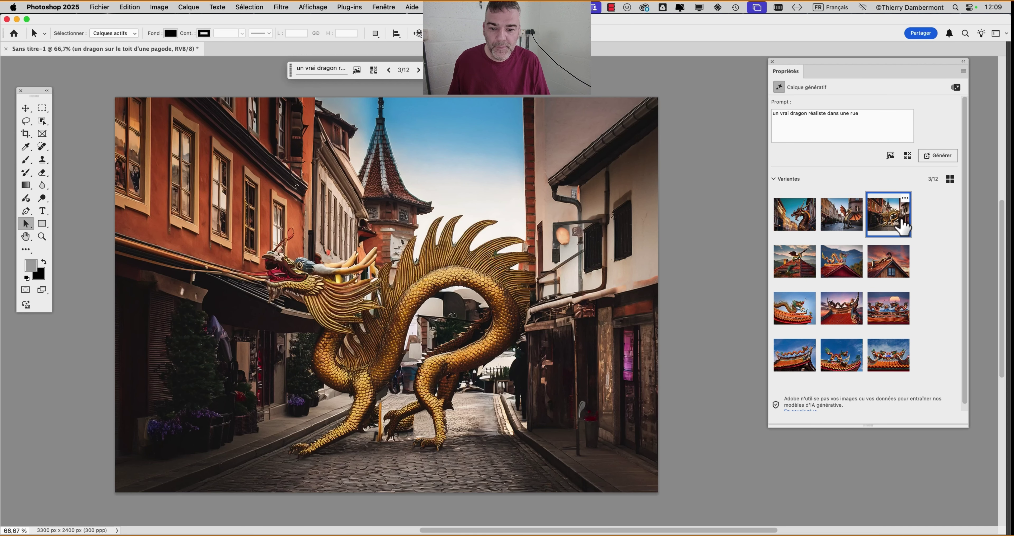
click(847, 223)
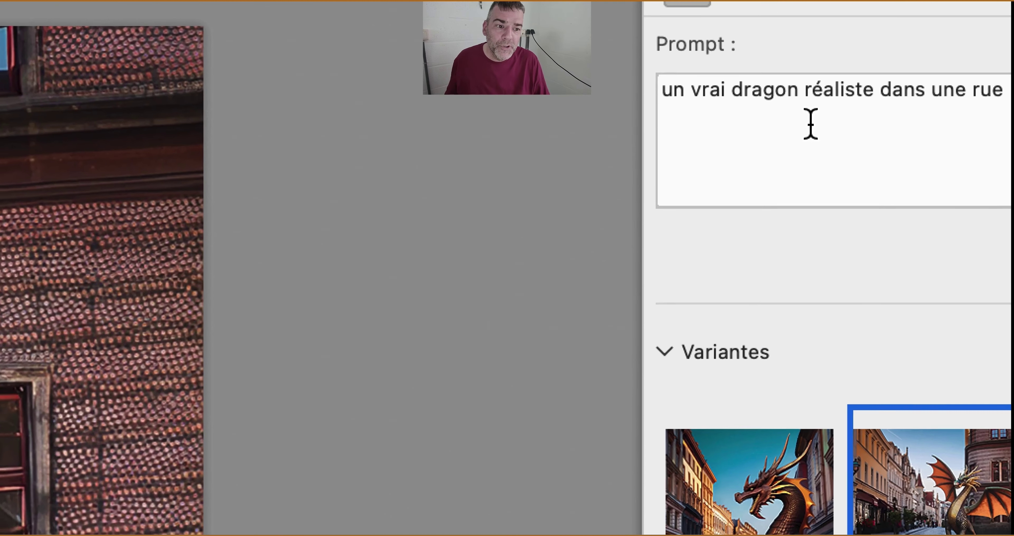
Change the generative layer's prompt to "un cheval réaliste dans une rue" and generate new variants
click(781, 64)
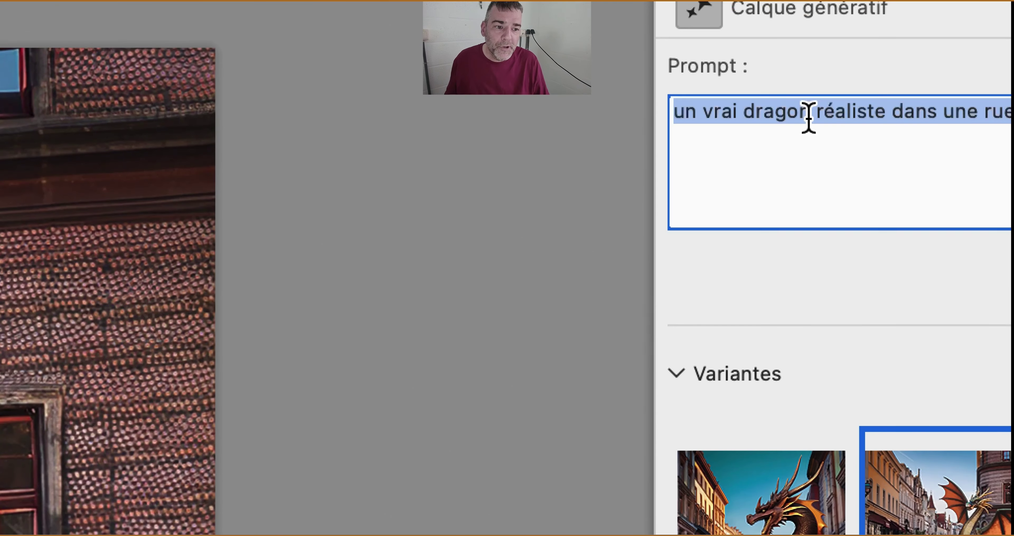
click(782, 63)
drag(809, 115, 700, 118)
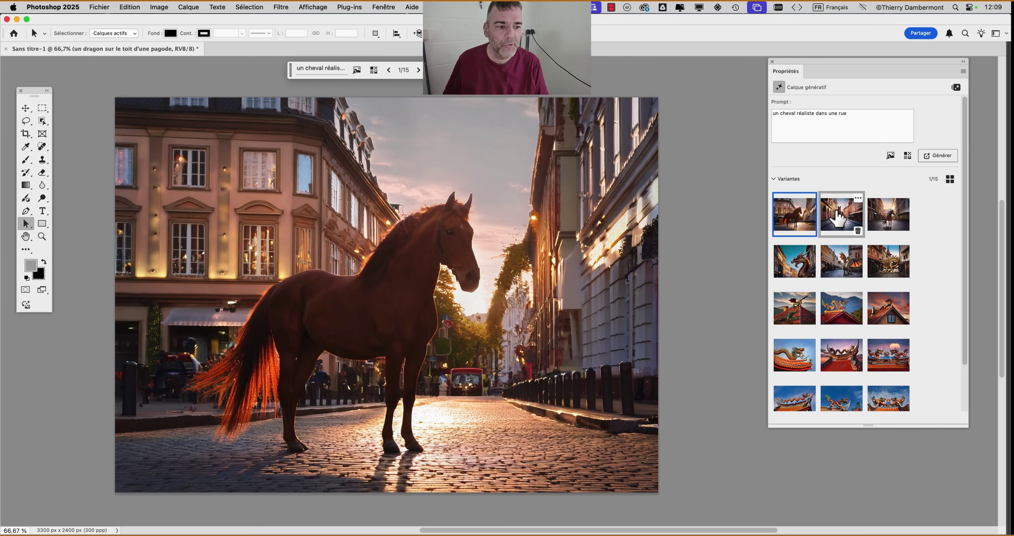
Compare the three horse variants on the canvas, ending on the first one with the horse in profile at sunset
click(837, 217)
click(897, 227)
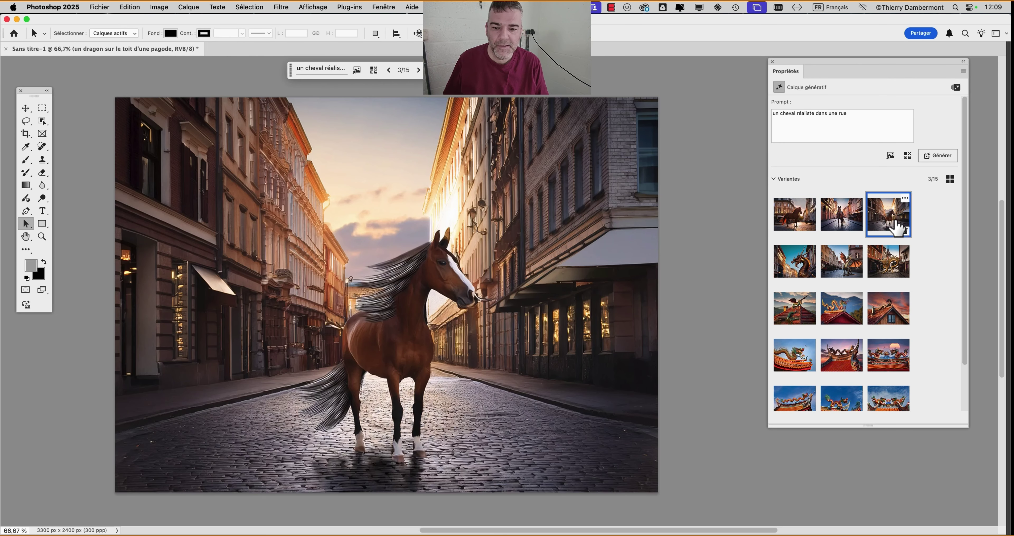
click(792, 224)
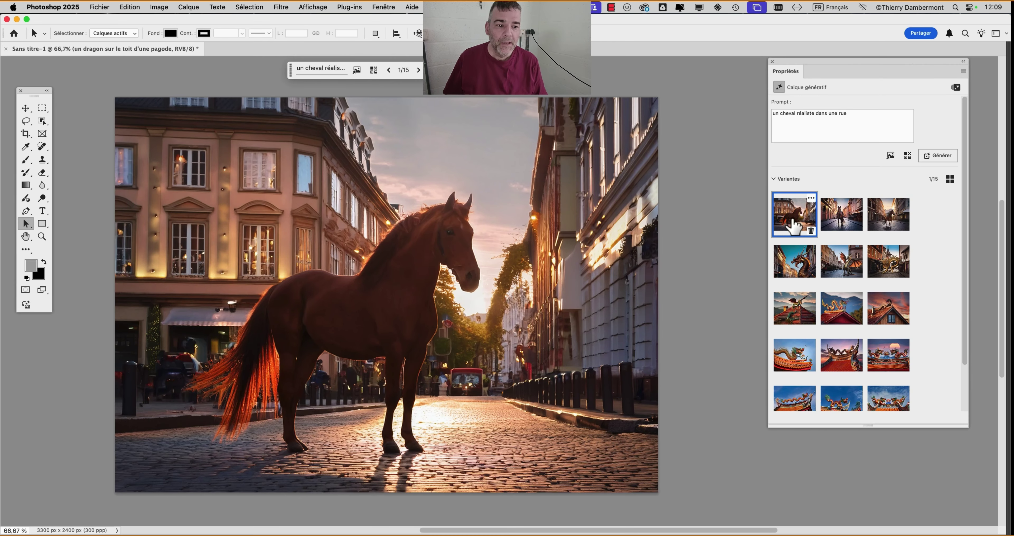
click(842, 221)
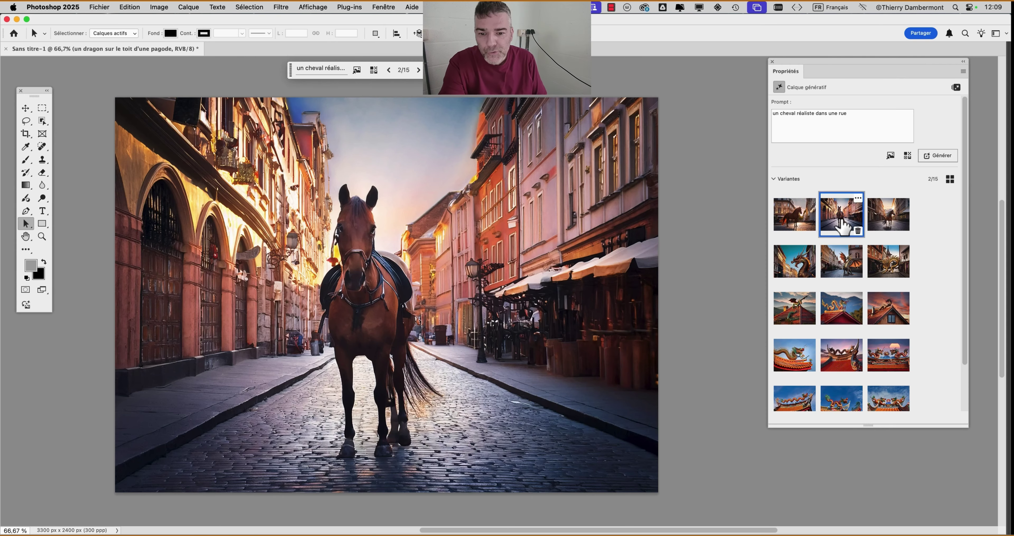
click(876, 223)
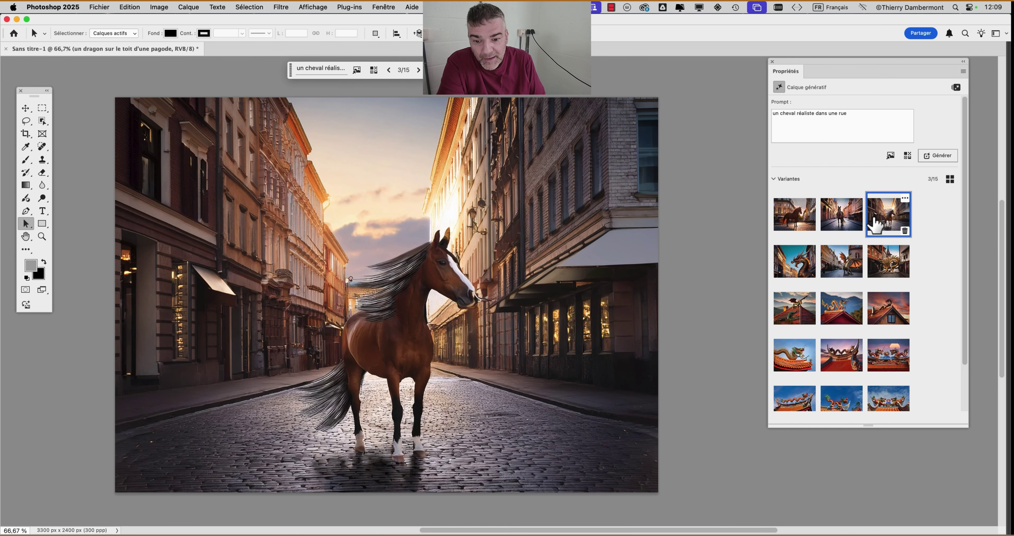
click(850, 222)
click(805, 222)
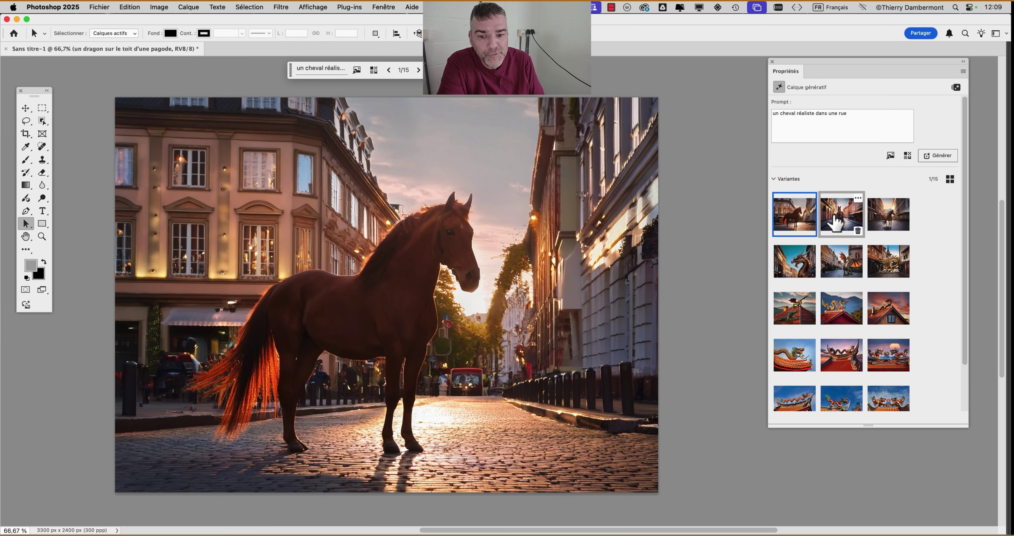
click(840, 223)
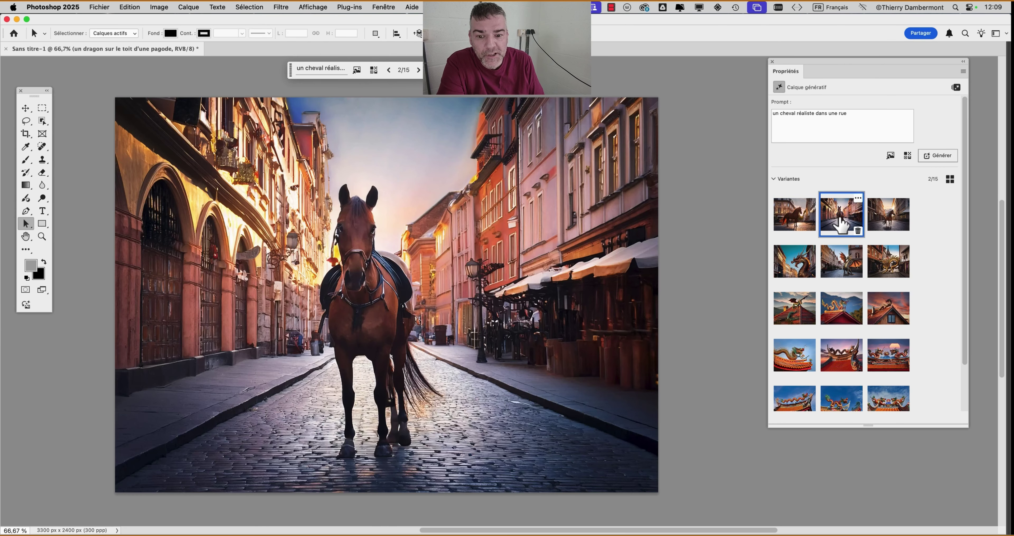
click(875, 226)
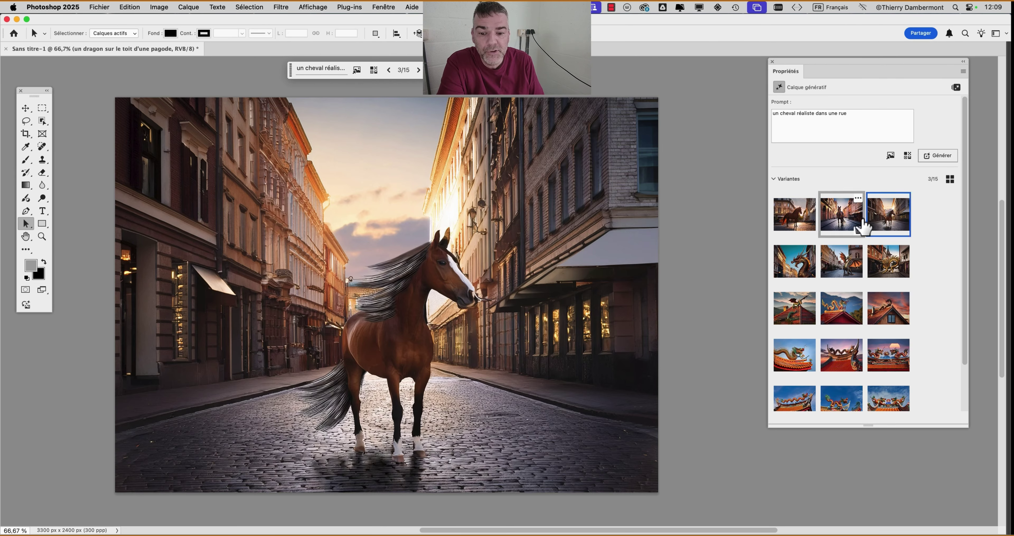
click(843, 224)
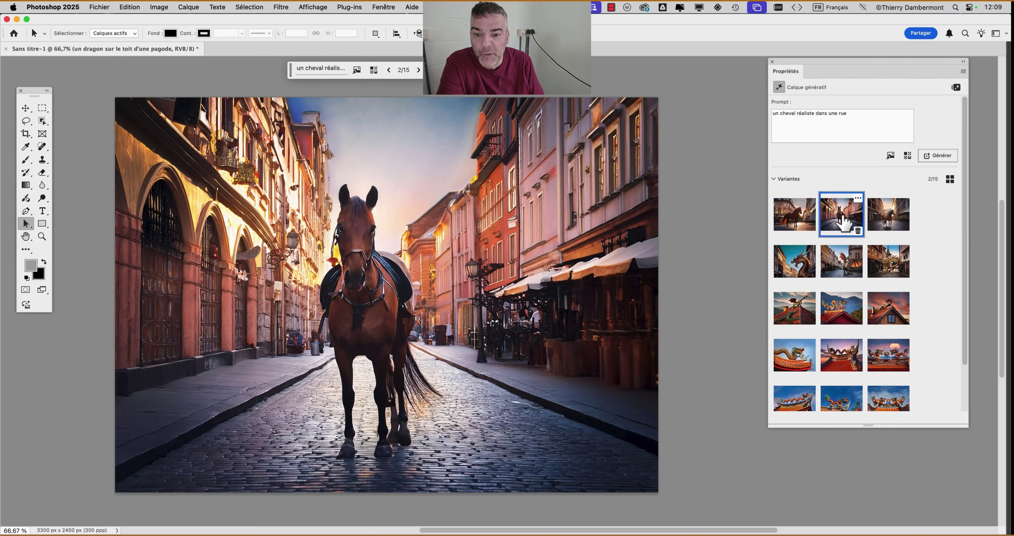
click(810, 220)
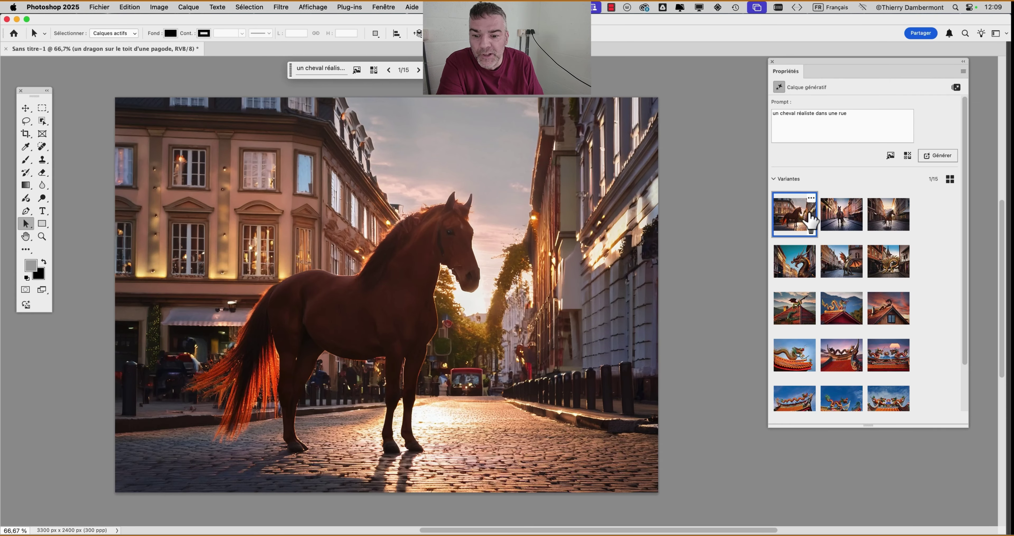
Save the document as "cheval – 01" in Photoshop format in the CRV 2025-2026 cours 03 folder, with maximized compatibility
click(99, 8)
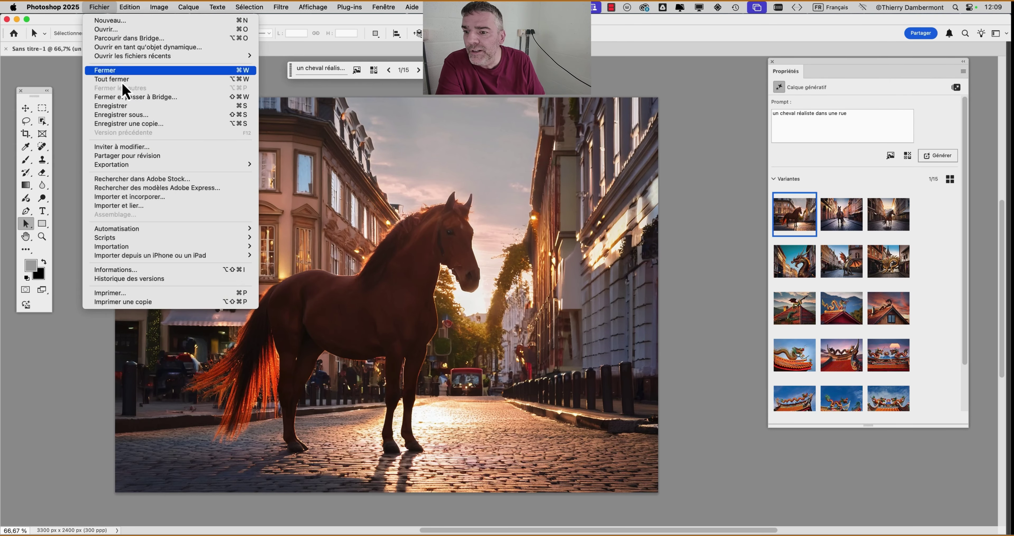
click(133, 118)
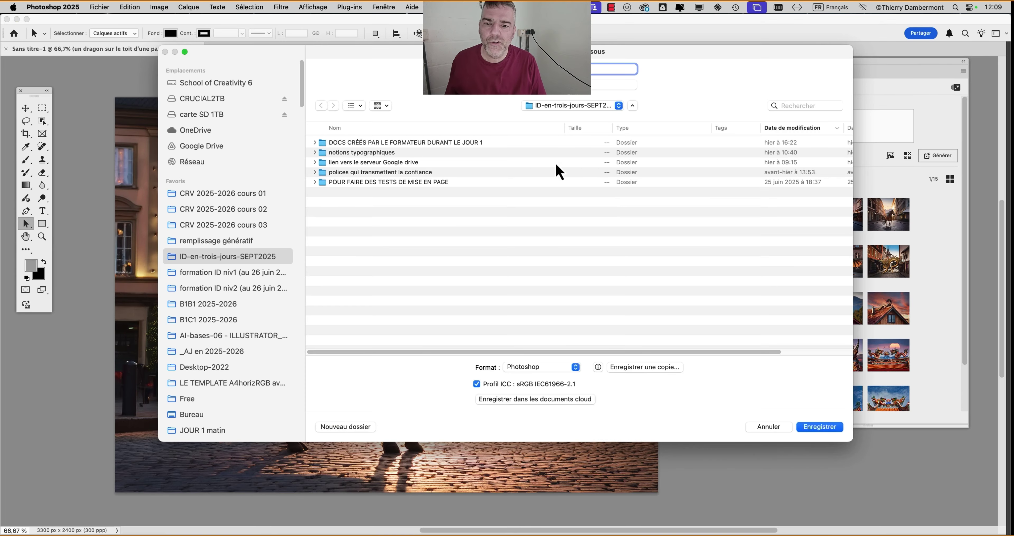
click(243, 225)
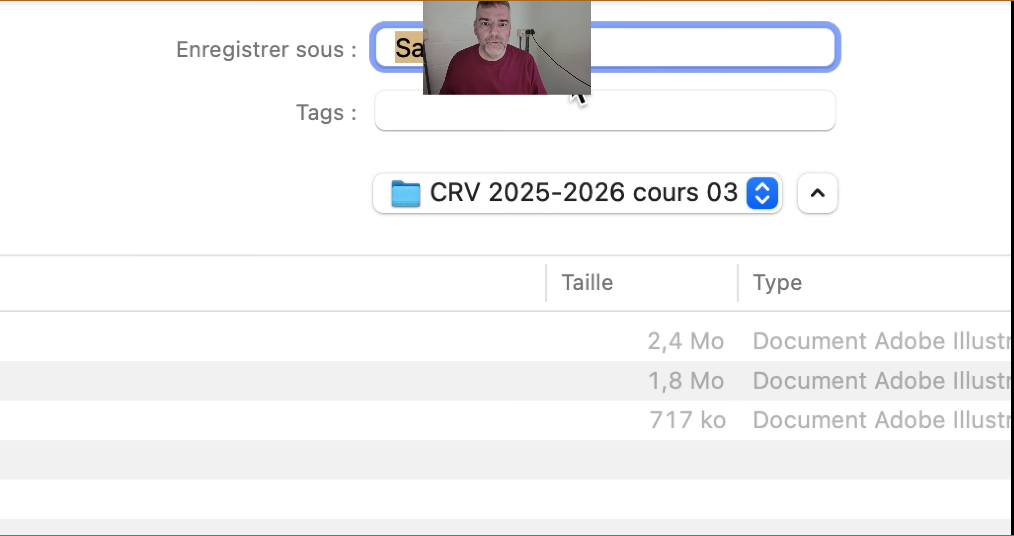
text(ch)
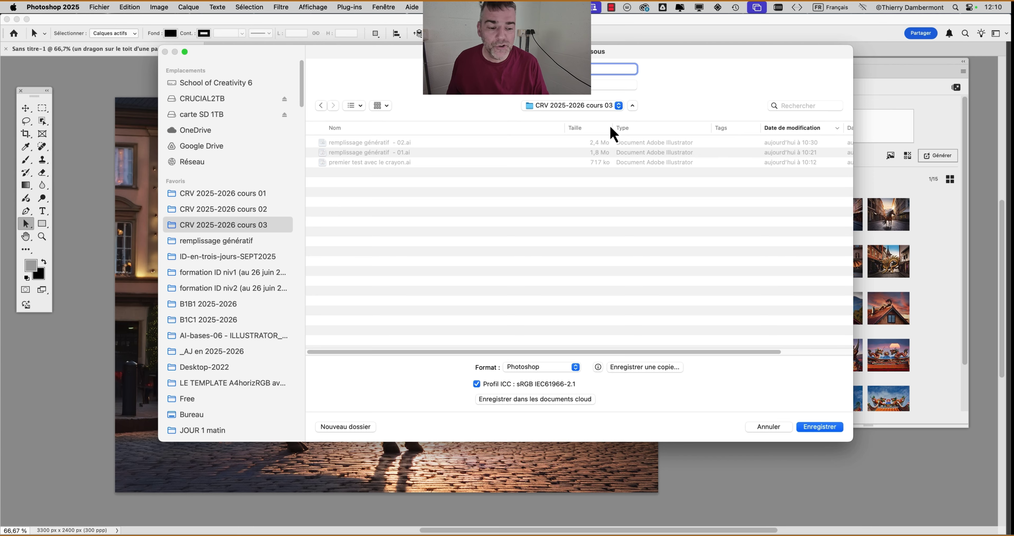
click(821, 430)
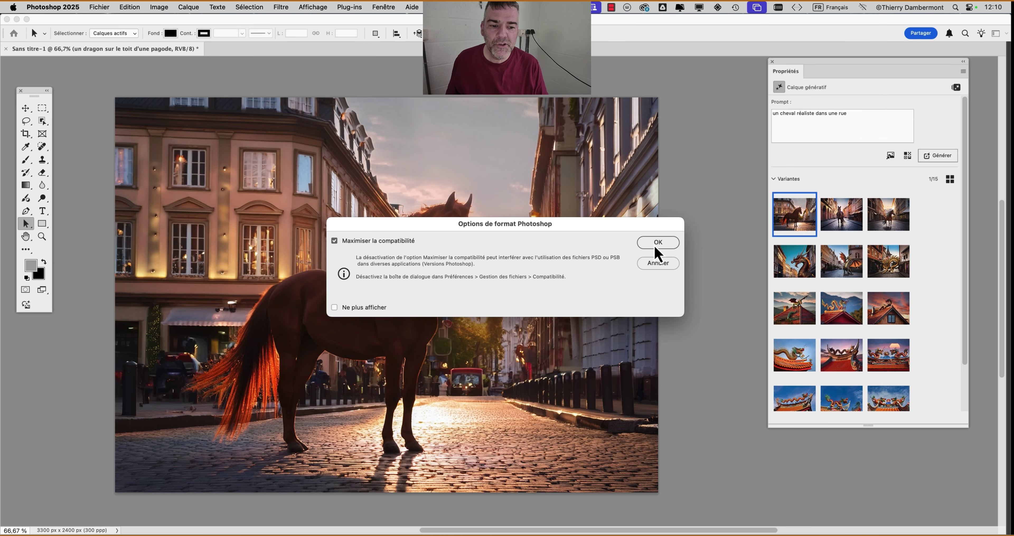
click(655, 244)
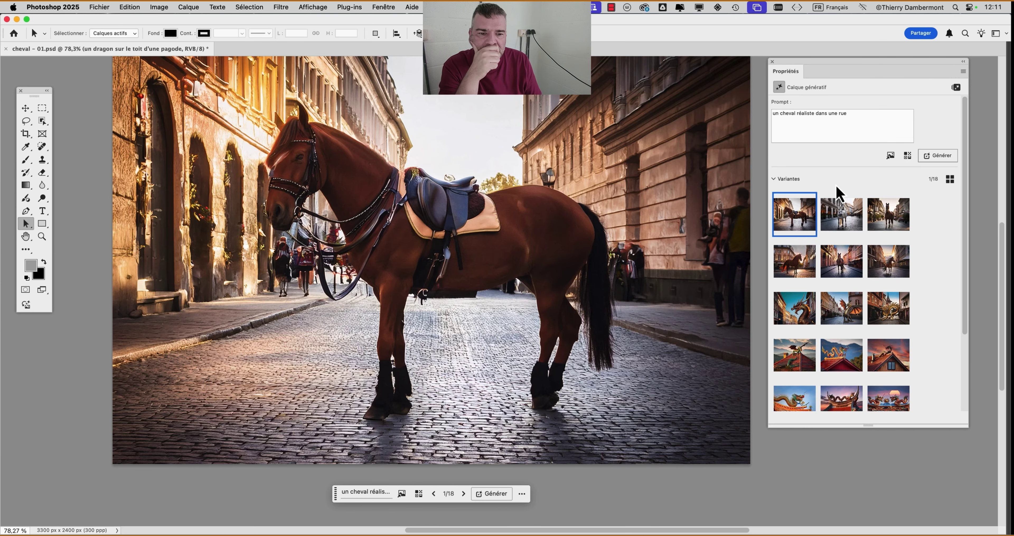
Review the new horse variants and choose the fourth one, the unsaddled horse in profile at sunset
click(841, 221)
click(891, 222)
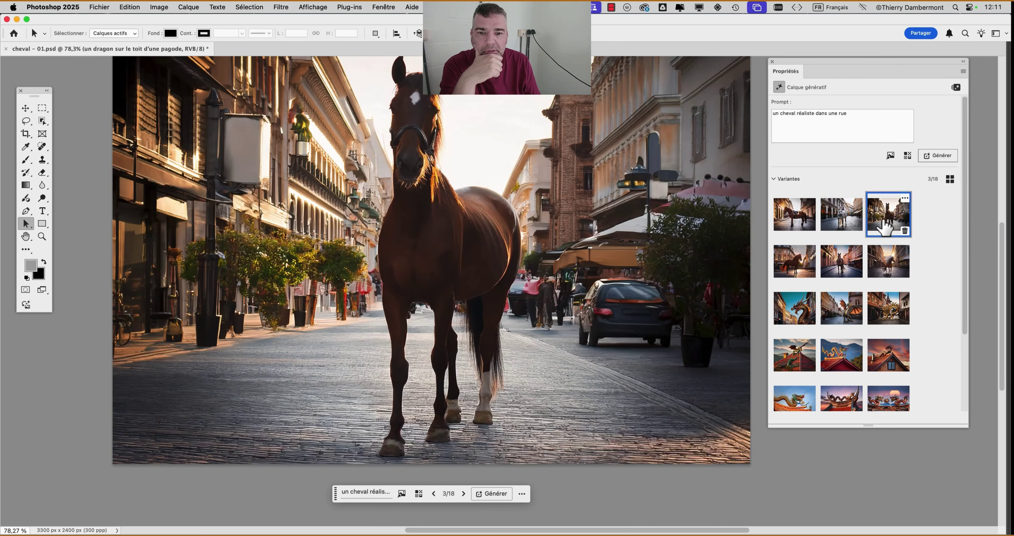
click(802, 262)
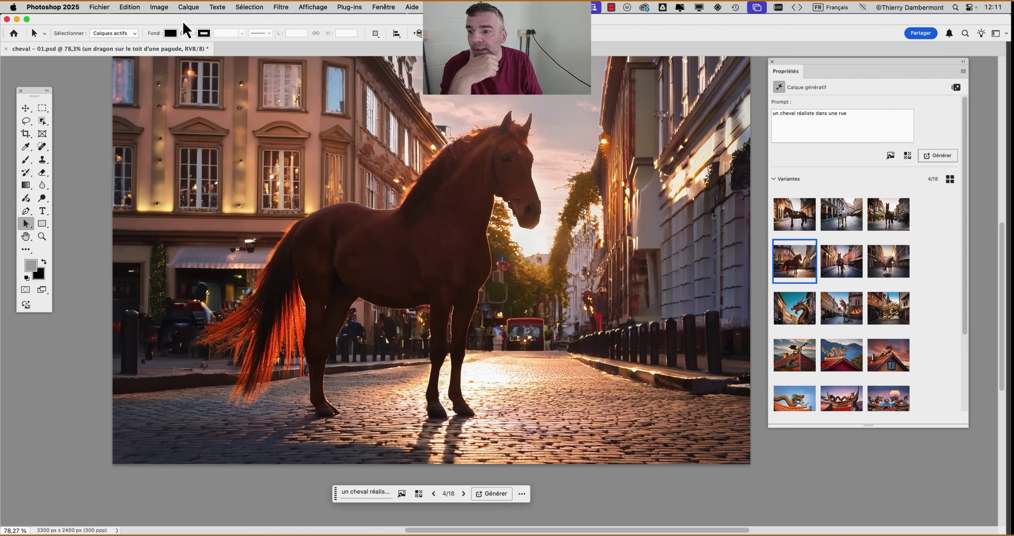
Move the floating toolbox slightly and select the horse with the Object Selection tool
drag(38, 93, 55, 90)
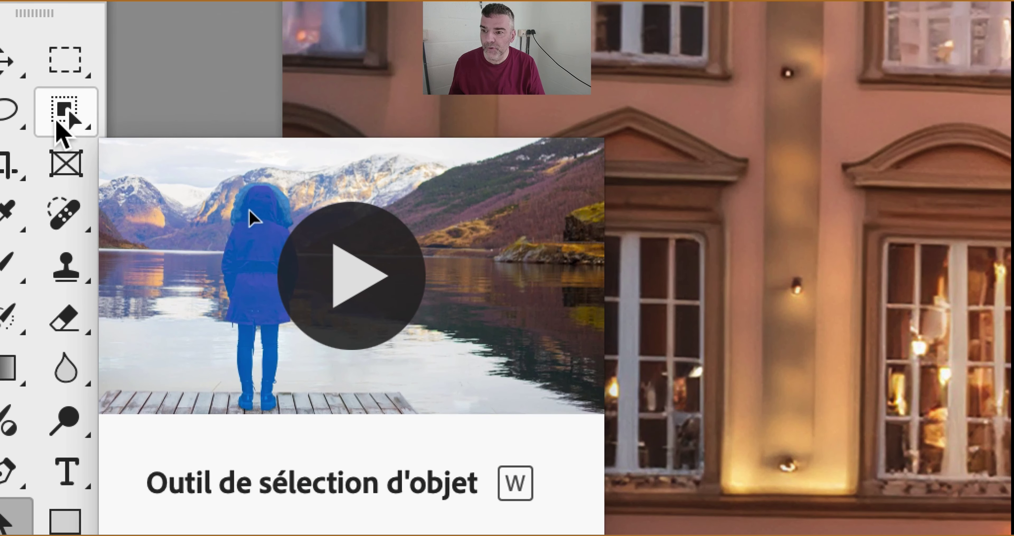
click(60, 125)
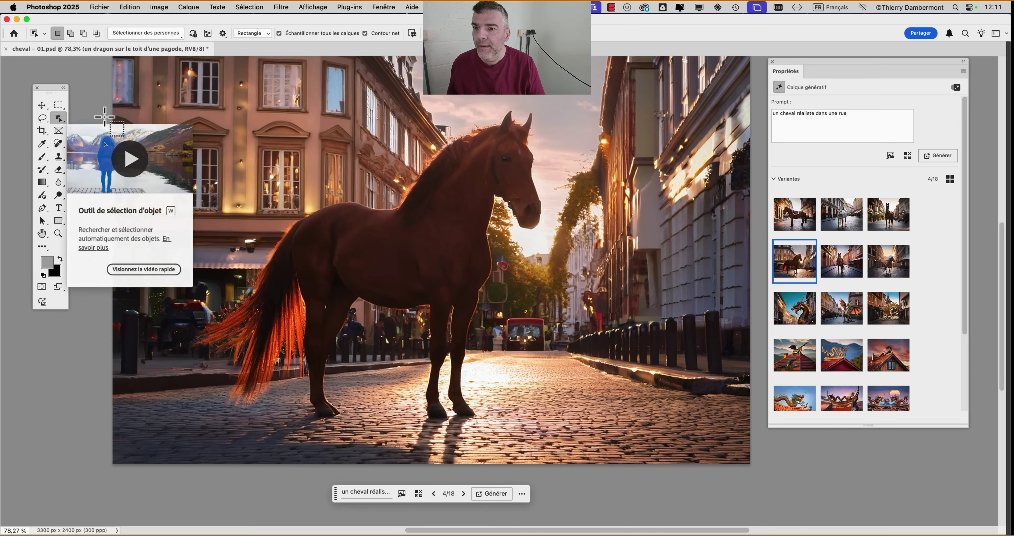
click(174, 36)
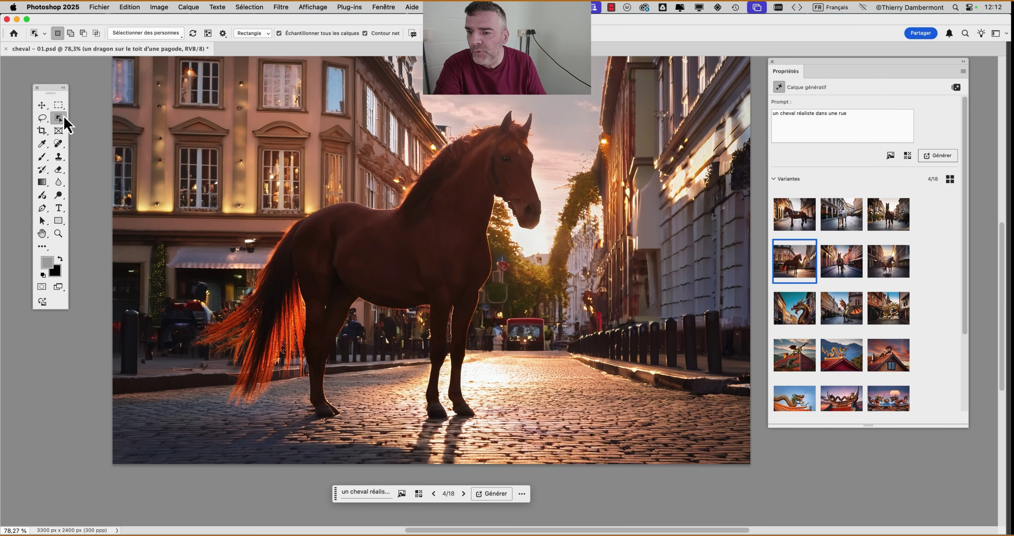
click(348, 258)
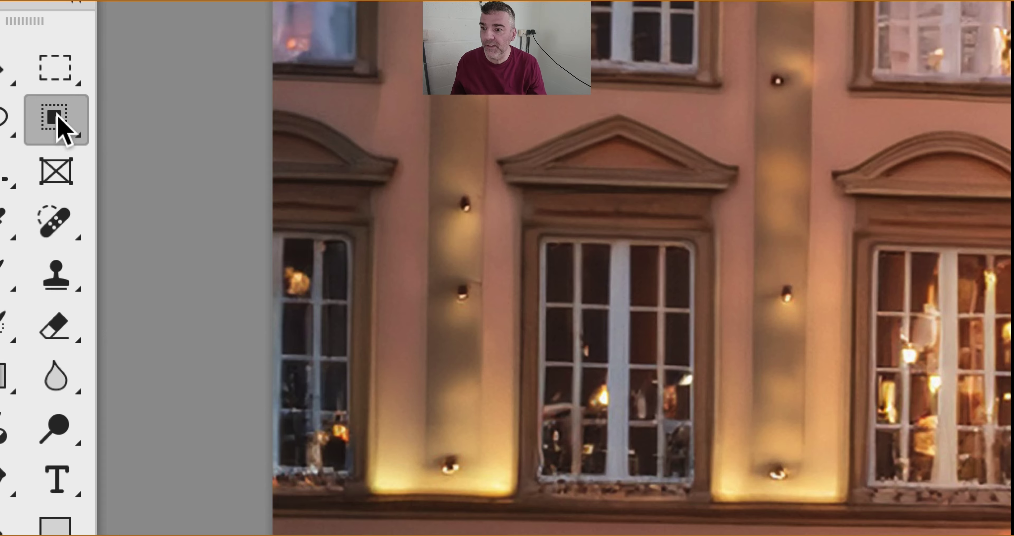
Switch to the Quick Selection tool and return to the Object Selection tool
drag(63, 126, 108, 149)
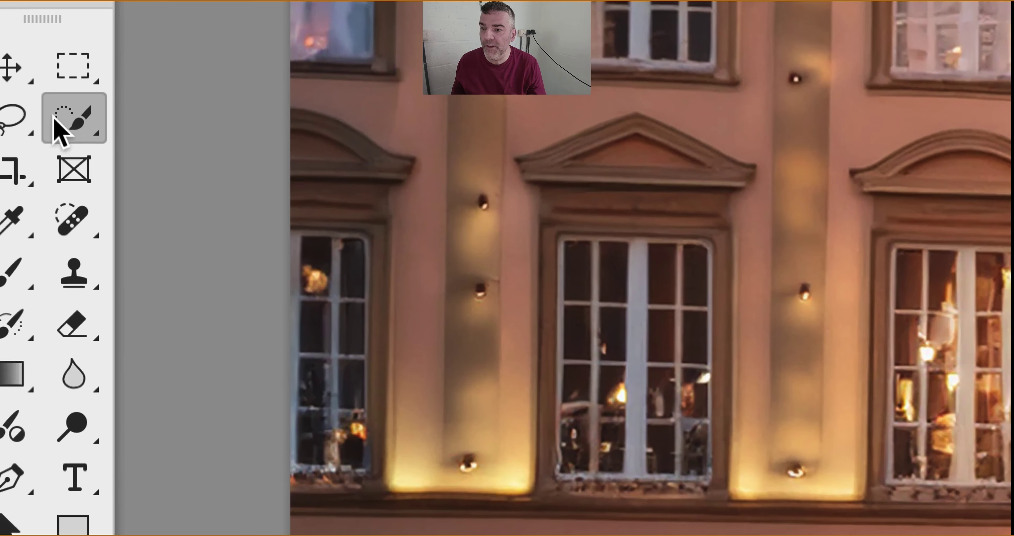
drag(61, 124, 185, 112)
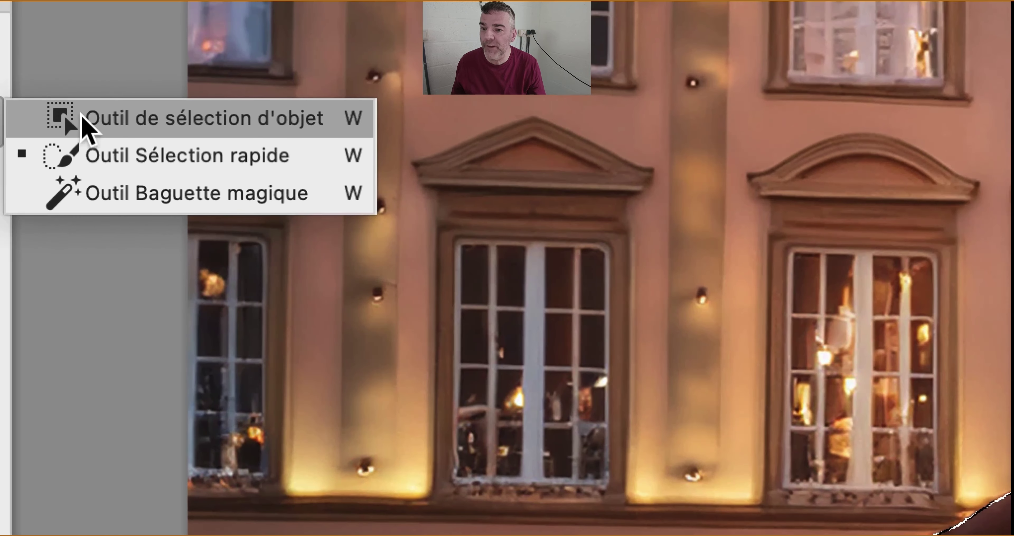
Activate the Object Selection tool and examine the selection's edges around the horse's head, mane, legs and tail
drag(82, 114, 81, 115)
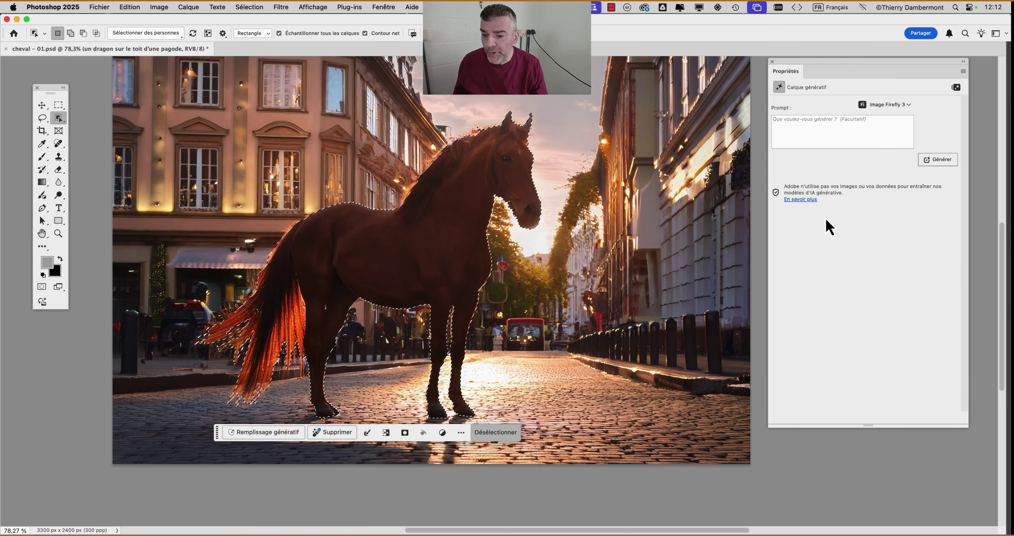
scroll(480, 130, up, 5)
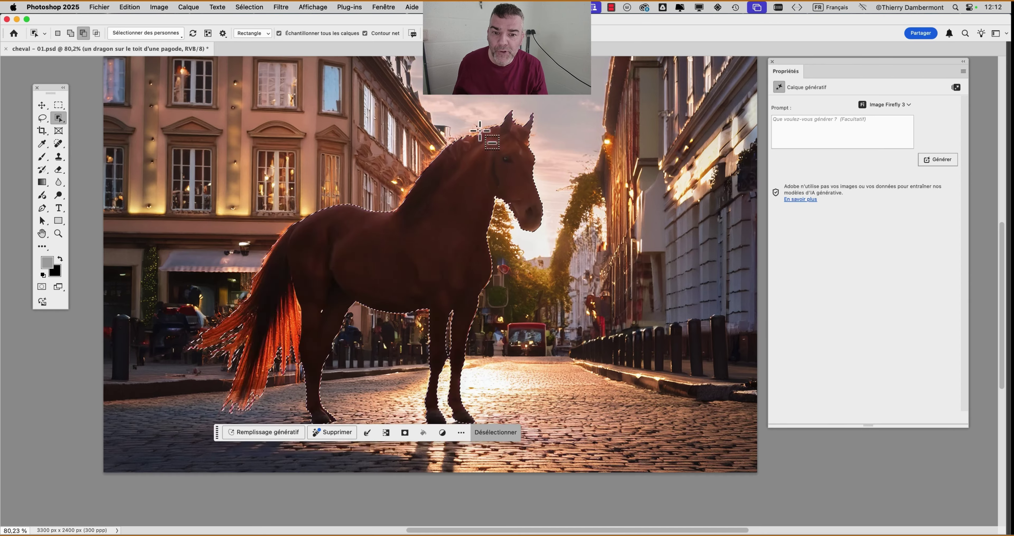
scroll(480, 130, up, 2)
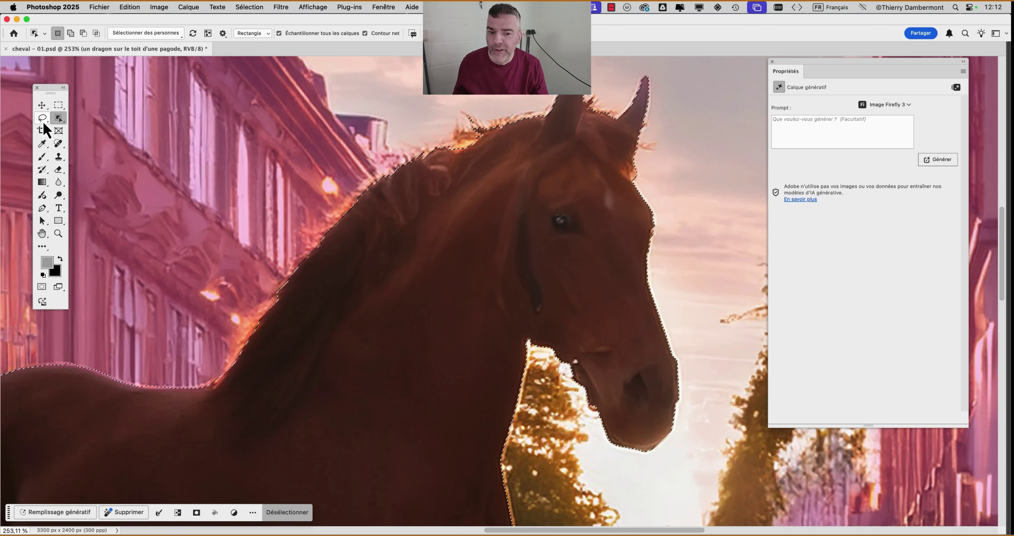
scroll(316, 246, down, 6)
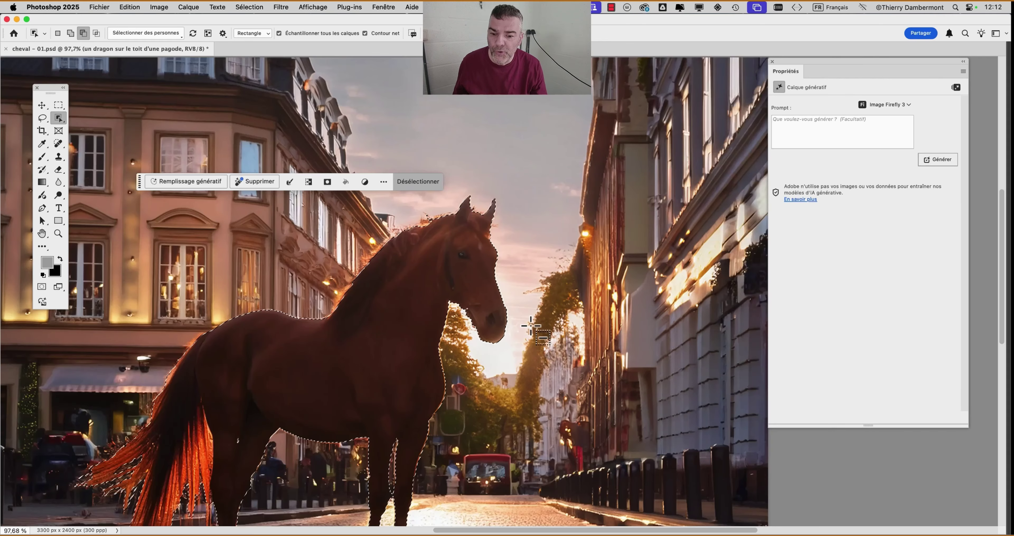
drag(534, 267, 566, 131)
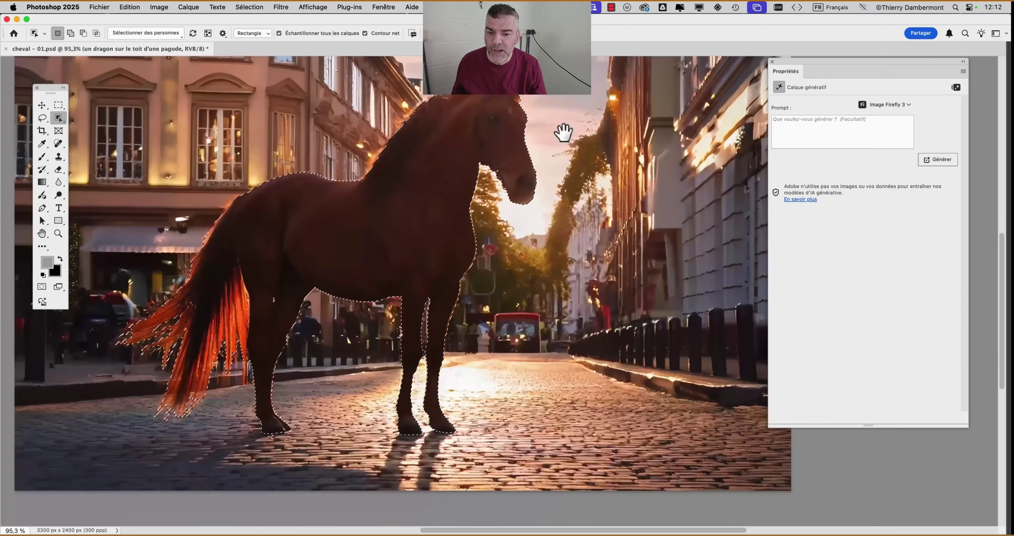
scroll(472, 116, up, 4)
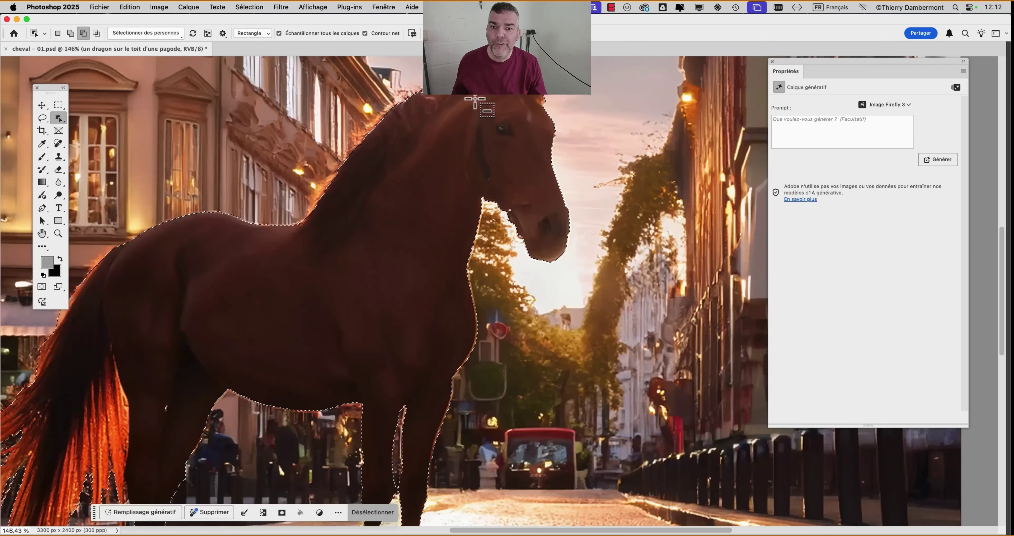
drag(472, 116, 502, 185)
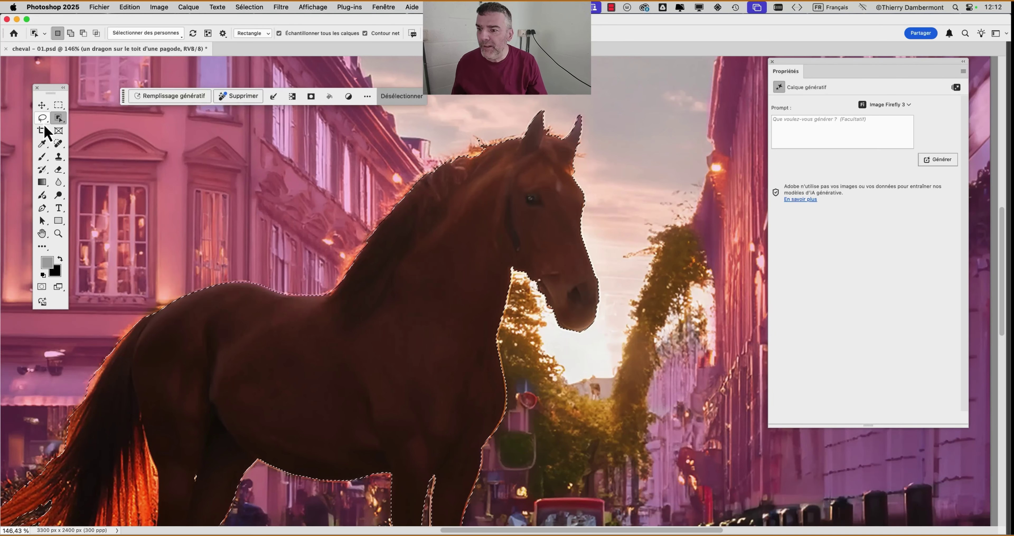
Refine the selection along the horse's mane with the Lasso tool, adding missed hair and subtracting excess background
click(41, 123)
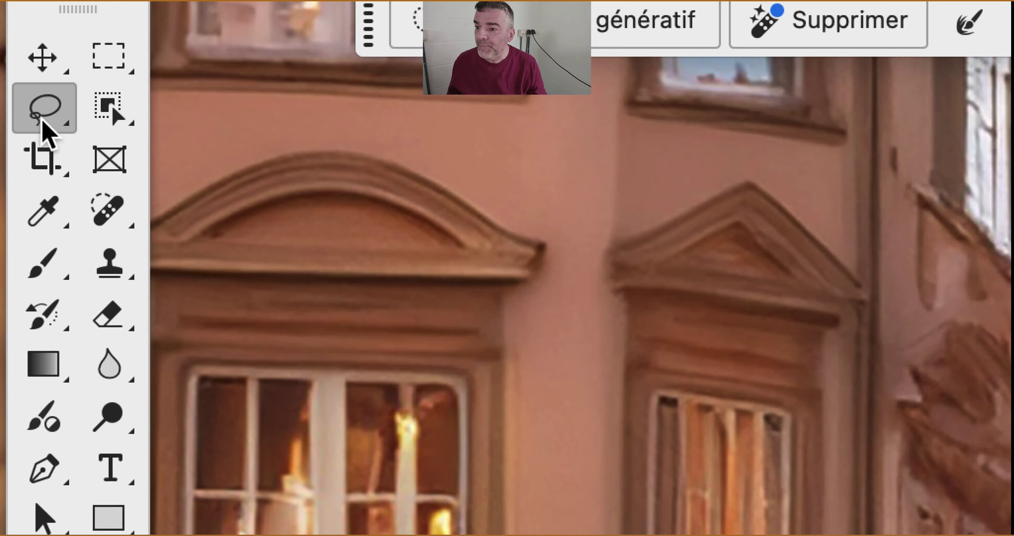
right_click(44, 122)
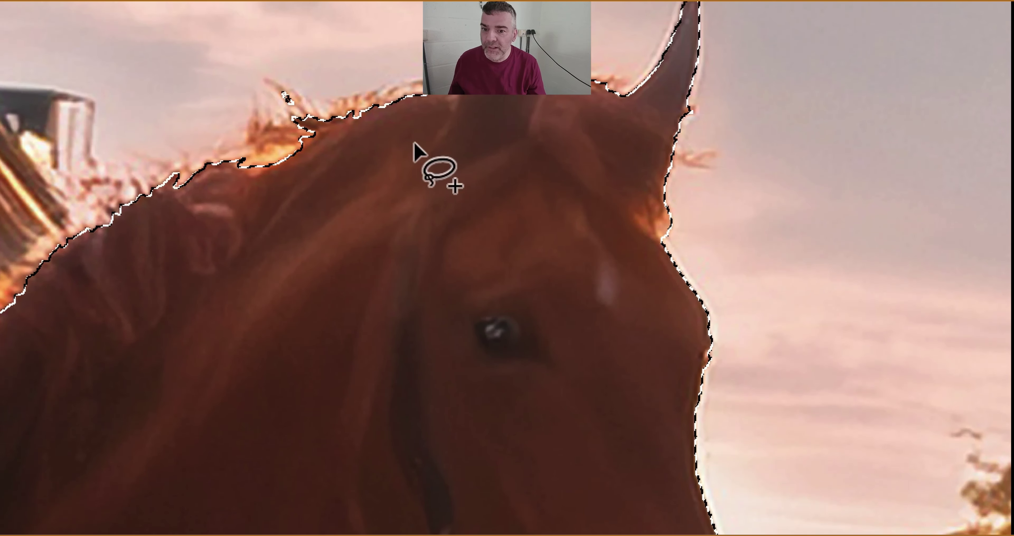
mouse_move(385, 124)
mouse_down()
mouse_move(349, 118)
mouse_move(225, 151)
mouse_up()
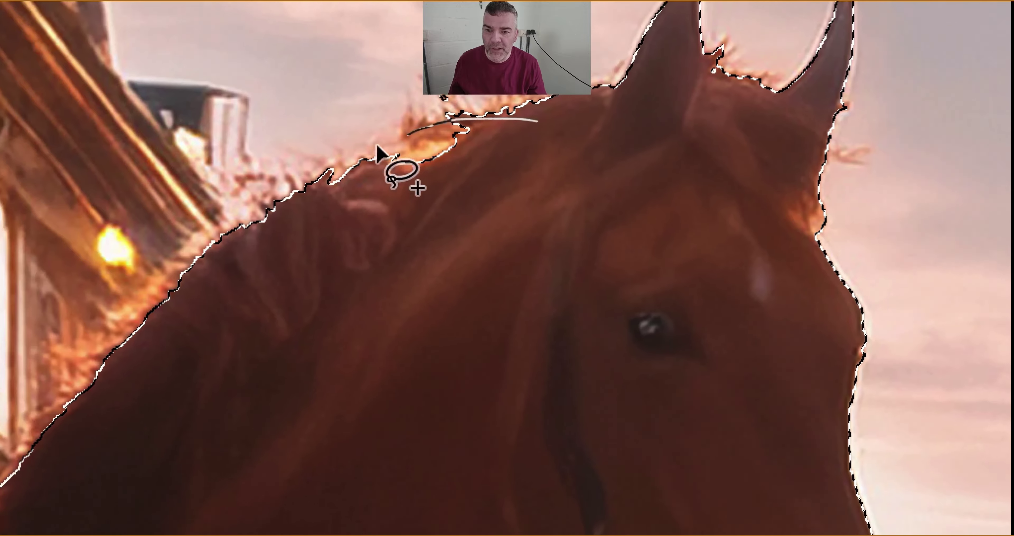
mouse_move(377, 149)
mouse_down()
mouse_move(369, 154)
mouse_move(401, 158)
mouse_move(408, 148)
mouse_up()
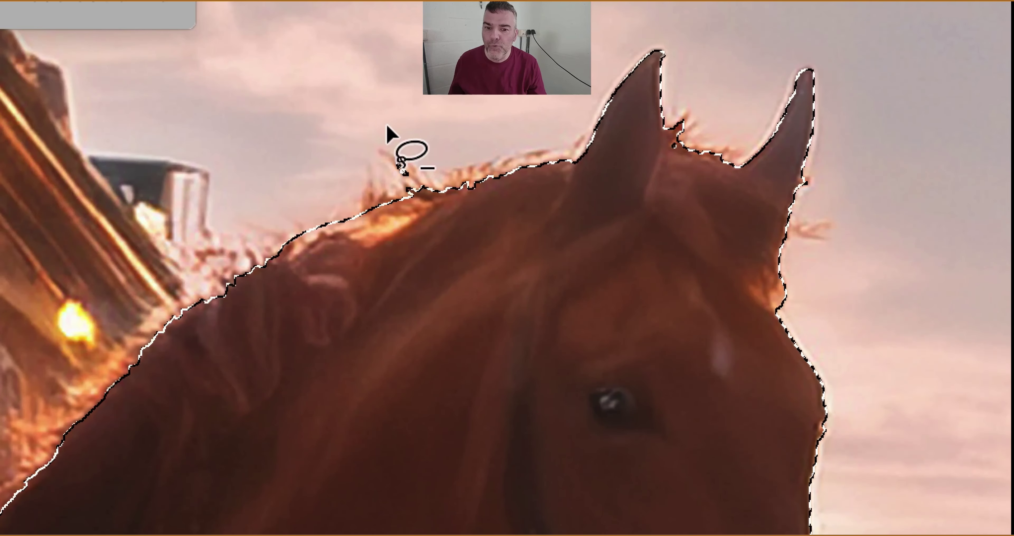
mouse_move(383, 125)
mouse_down()
mouse_move(355, 173)
mouse_move(397, 127)
mouse_move(344, 123)
mouse_up()
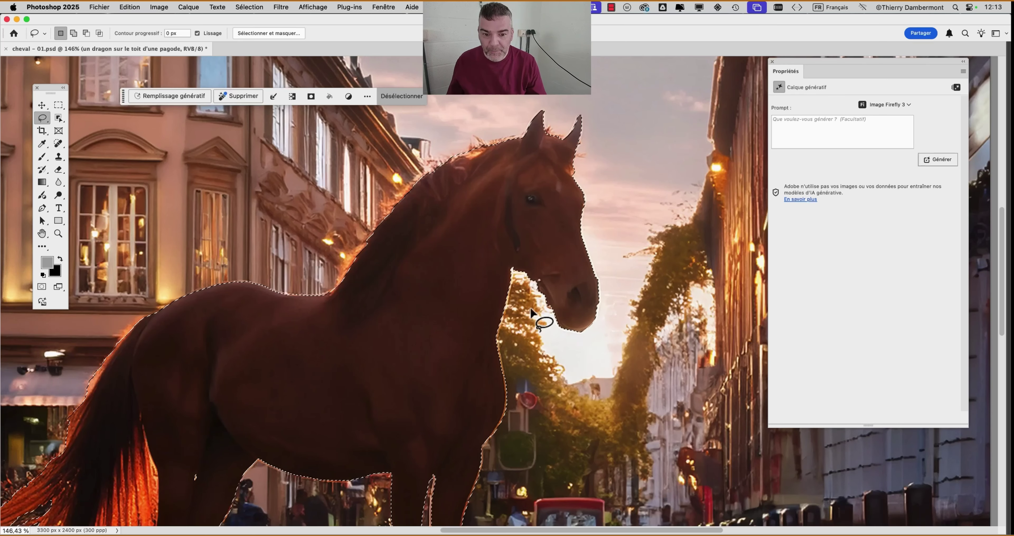
Add the small unselected spot on the horse's hind leg to the selection with the Lasso tool
scroll(529, 308, down, 5)
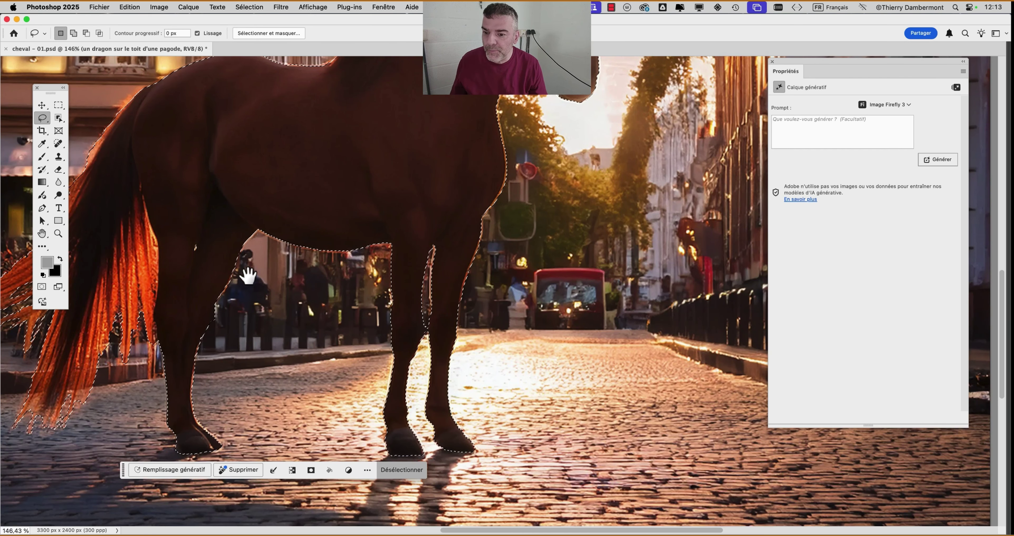
drag(236, 291, 508, 271)
scroll(491, 244, up, 5)
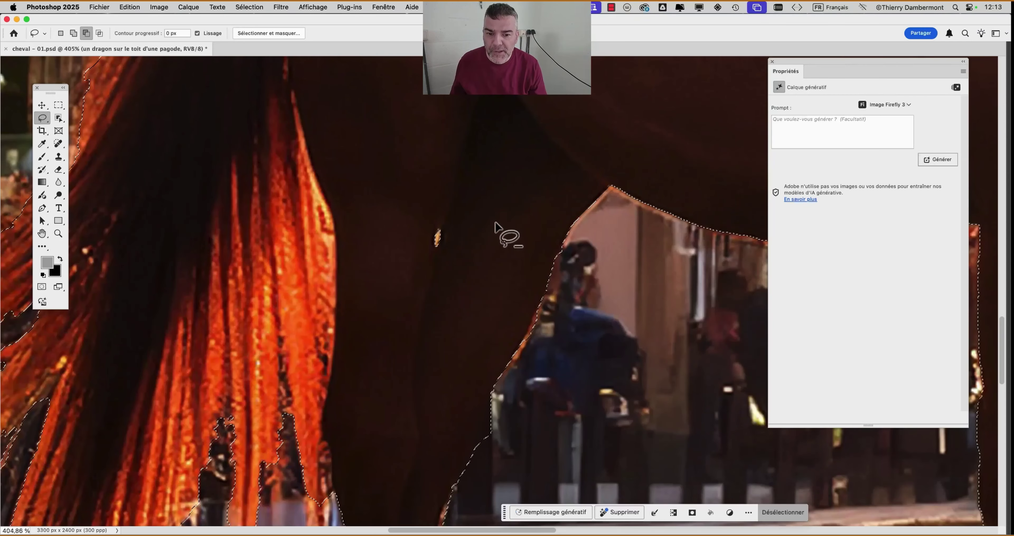
key(shift)
drag(456, 255, 459, 233)
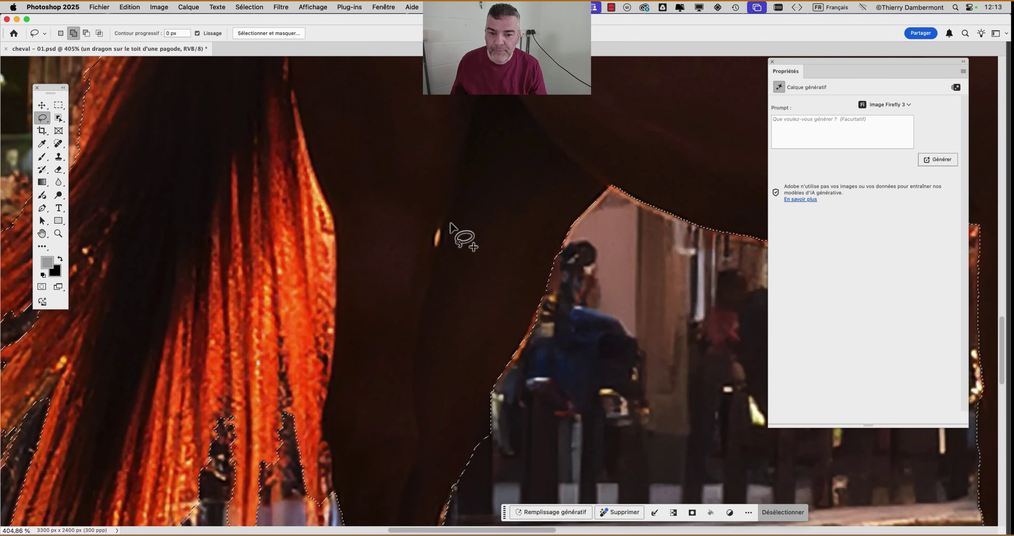
key(alt)
scroll(453, 232, down, 3)
scroll(449, 227, down, 4)
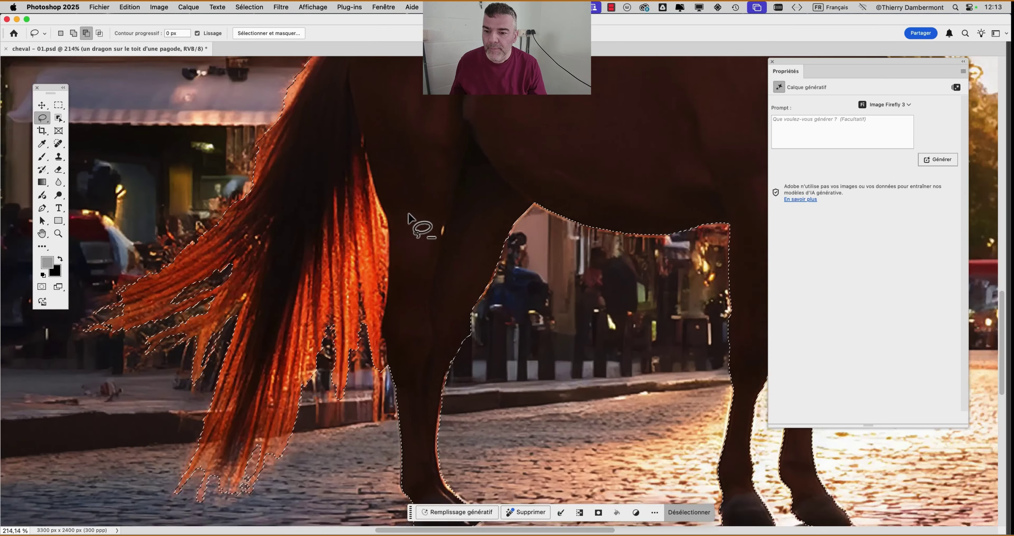
scroll(236, 274, up, 5)
scroll(236, 274, down, 6)
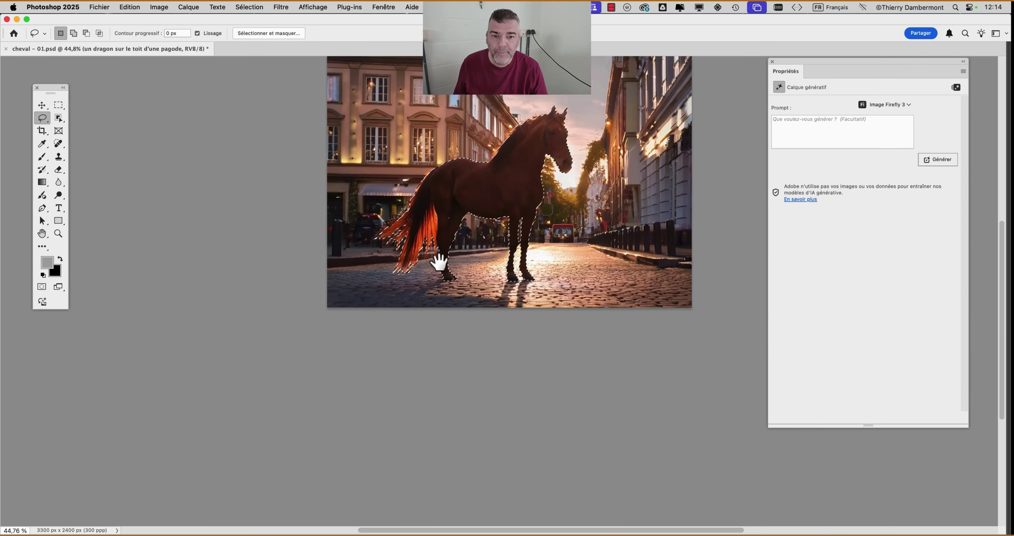
Move the contextual task bar below the image and shift the Properties panel slightly down
drag(438, 262, 392, 307)
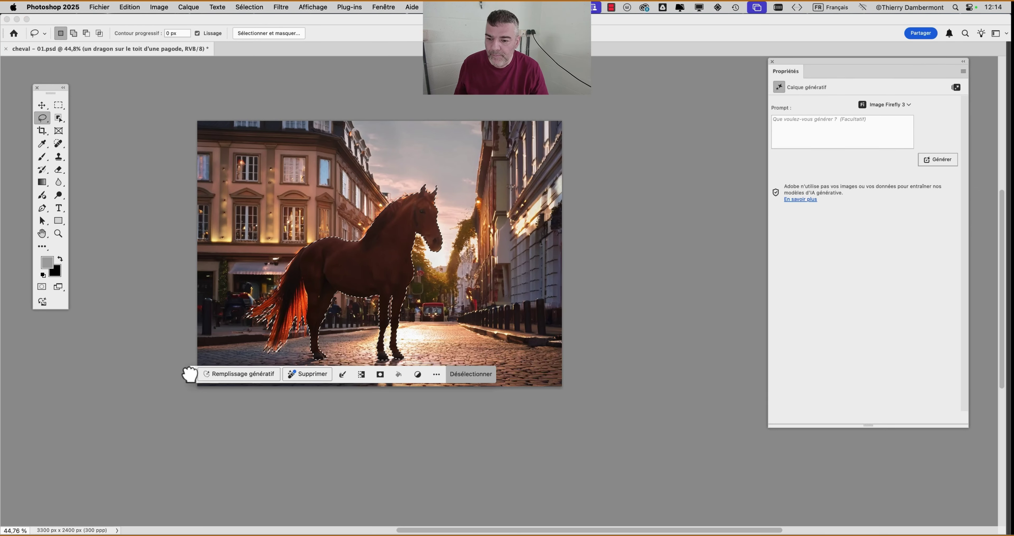
drag(189, 374, 193, 432)
scroll(422, 255, up, 2)
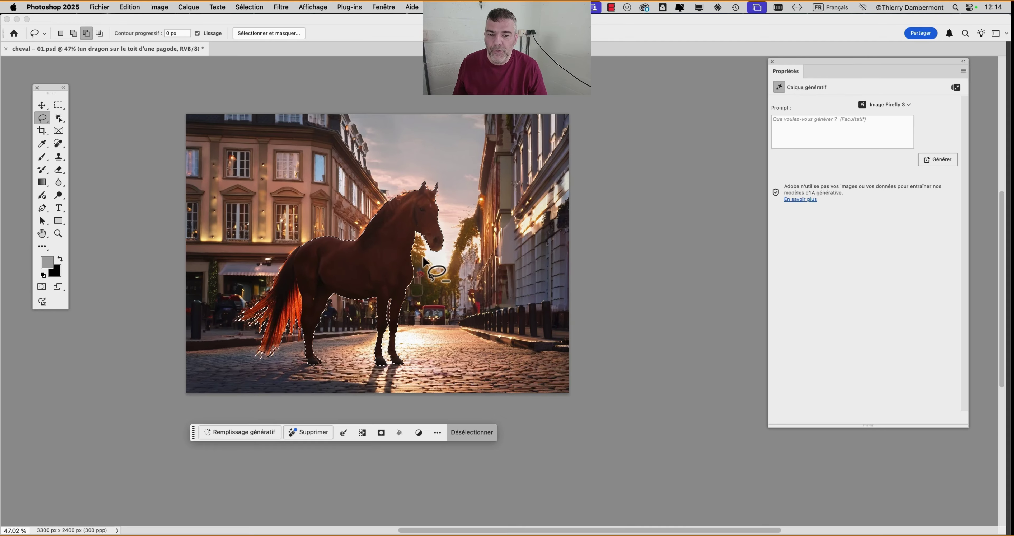
drag(342, 261, 376, 218)
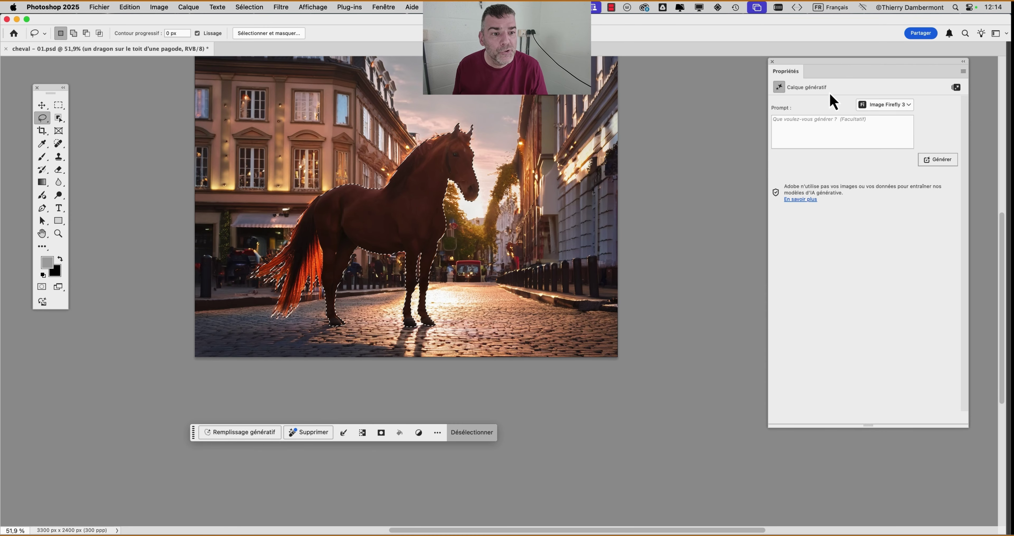
drag(804, 62, 803, 100)
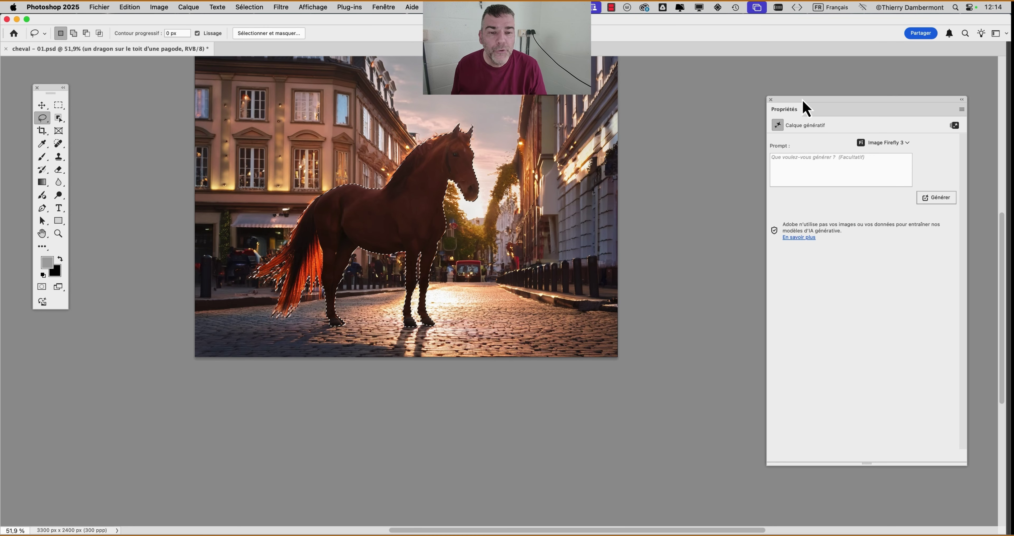
Show the Channels panel, place it over the image and resize it
click(247, 7)
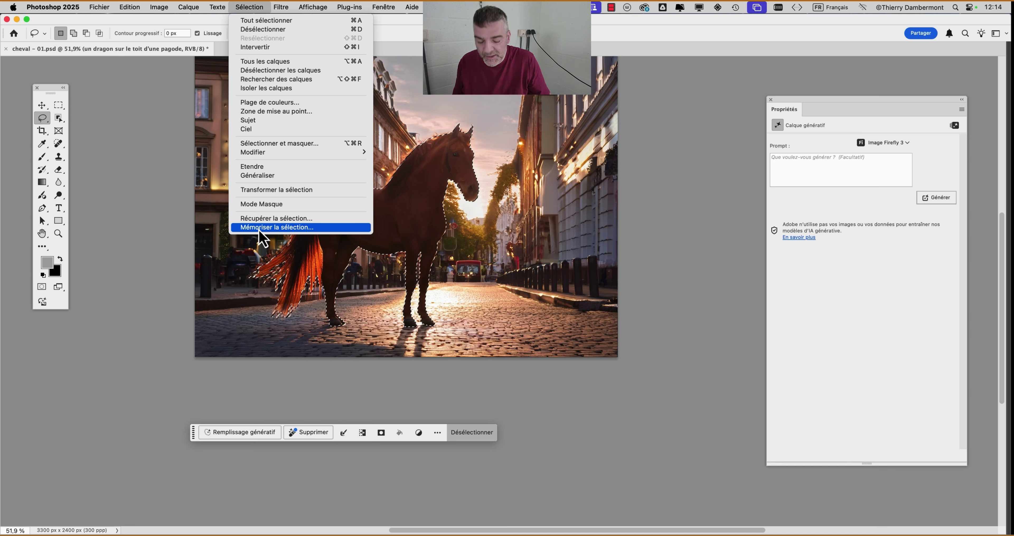
click(711, 93)
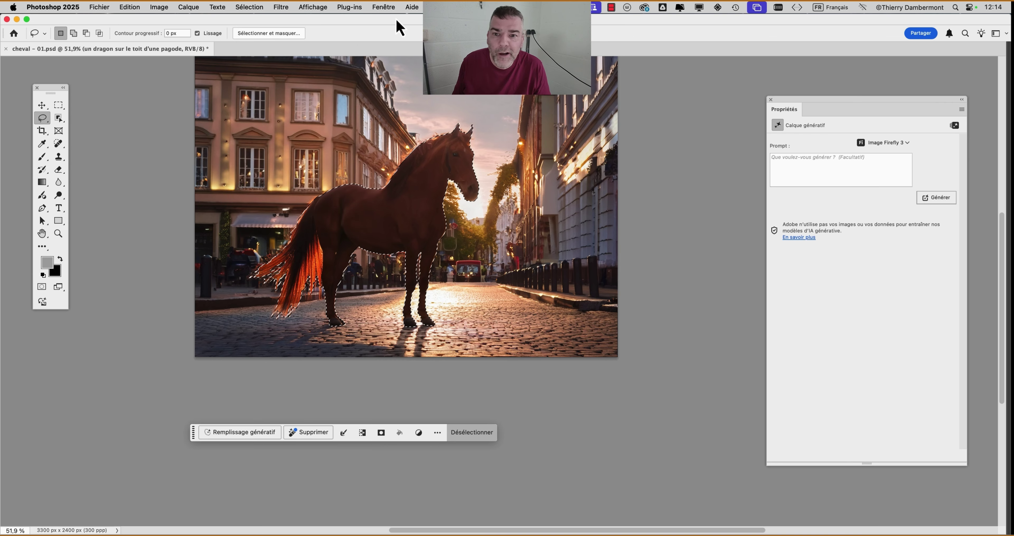
click(383, 7)
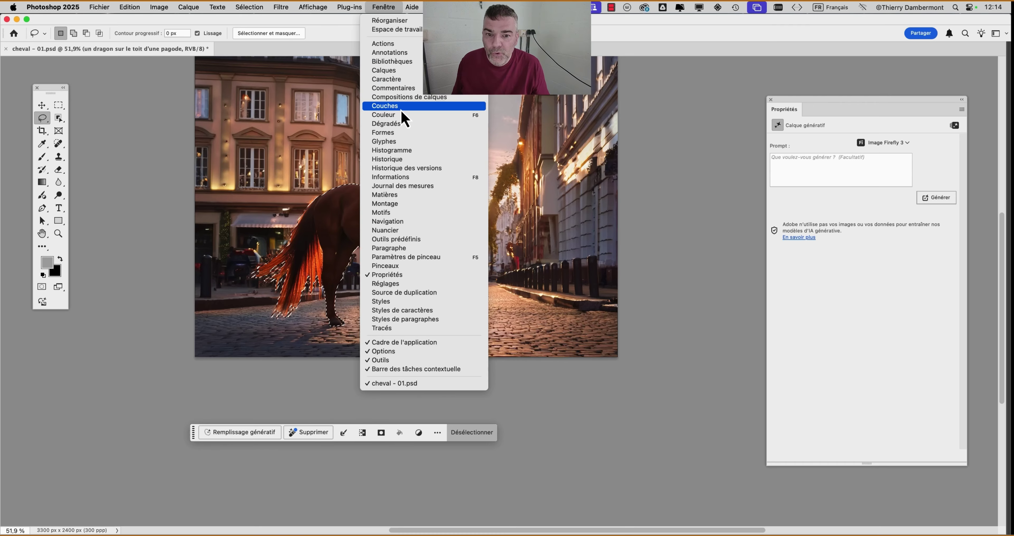
click(401, 107)
drag(780, 59, 528, 100)
drag(698, 269, 663, 320)
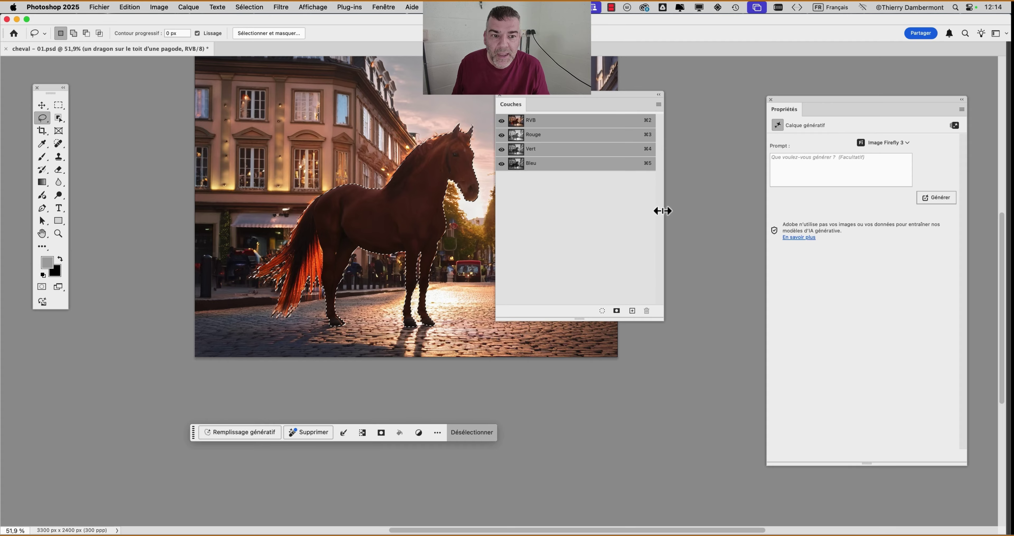
Set the Channels panel to medium thumbnails, then enlarge the panel and move it beside the horse
click(660, 106)
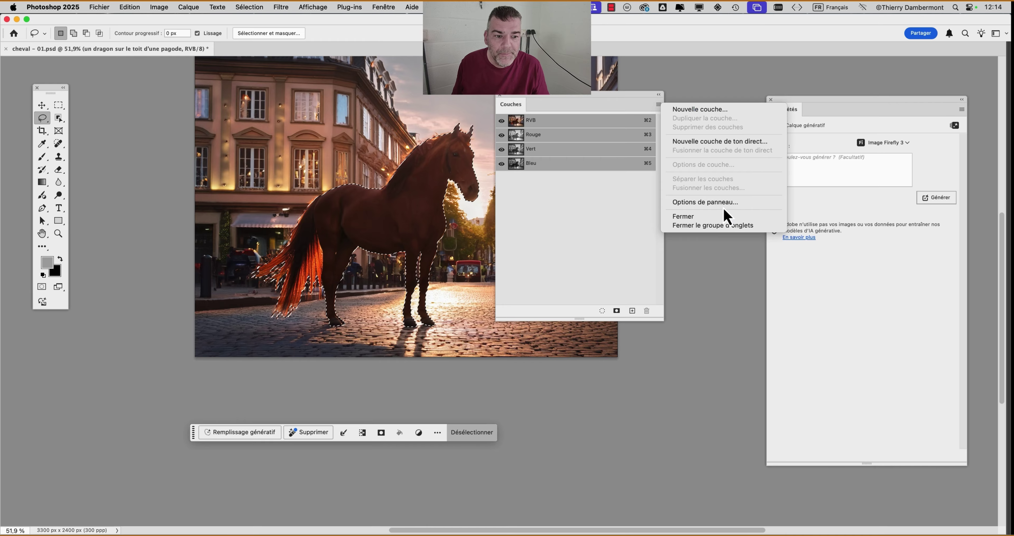
click(705, 202)
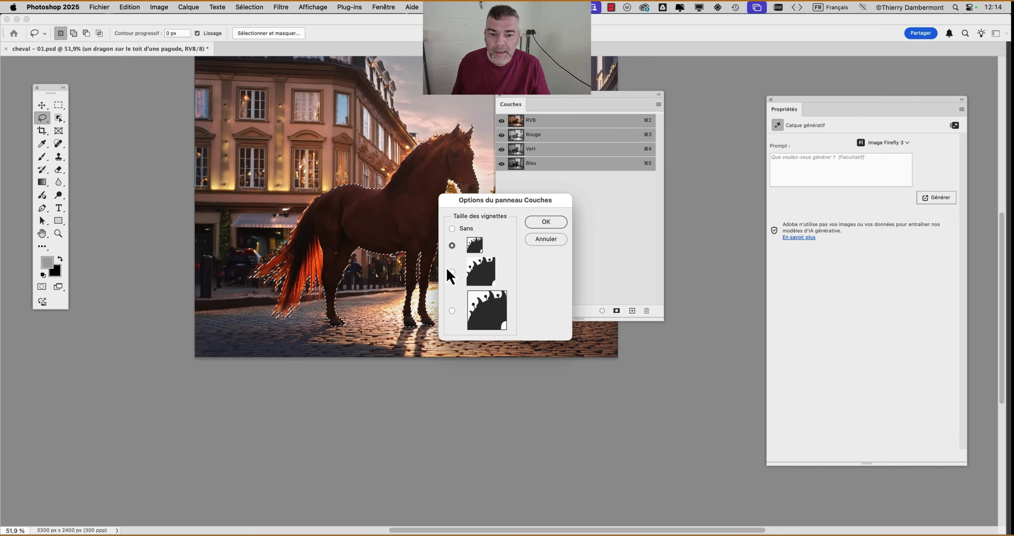
click(546, 222)
drag(664, 322, 680, 361)
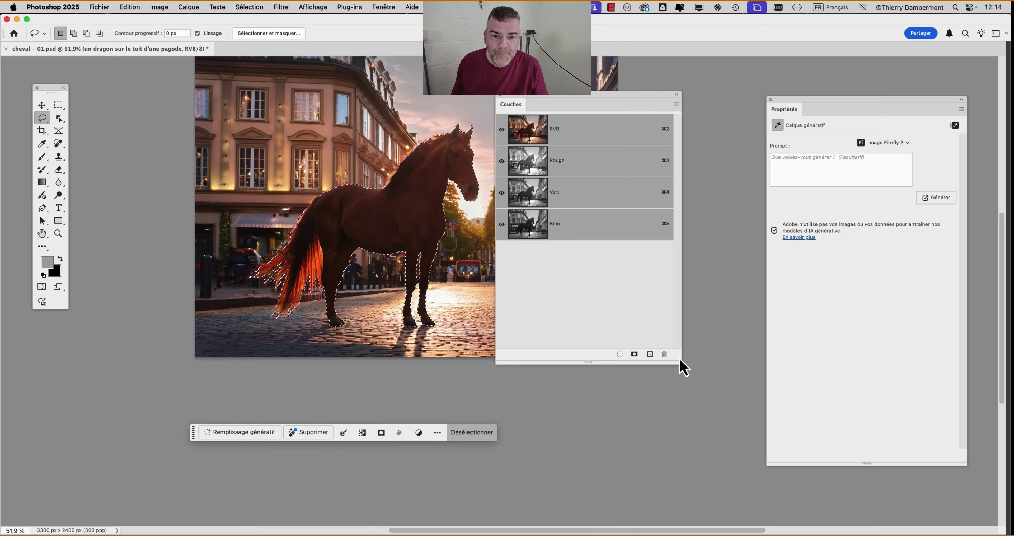
drag(535, 94, 595, 104)
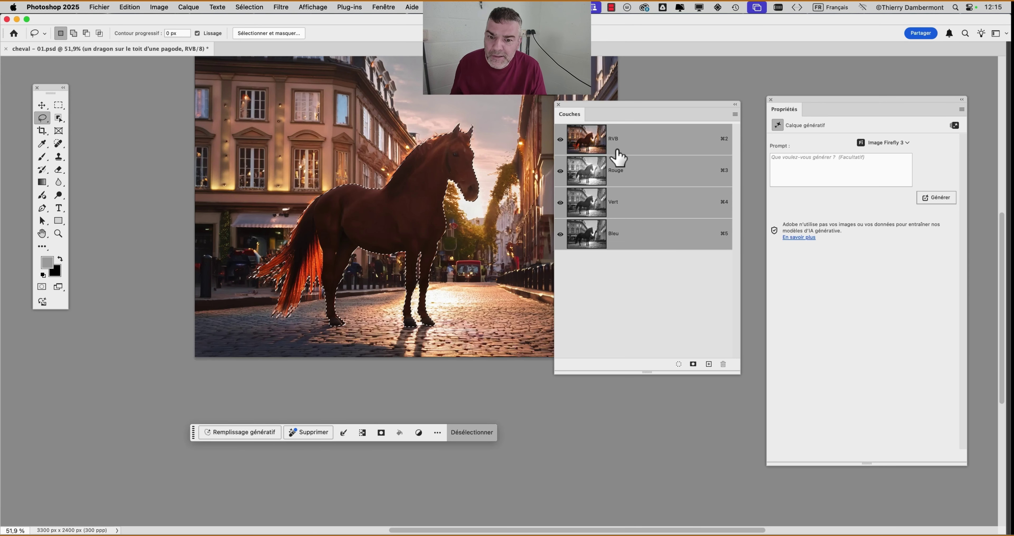
Save the horse selection as a new channel in cheval – 01.psd without entering a name
click(252, 7)
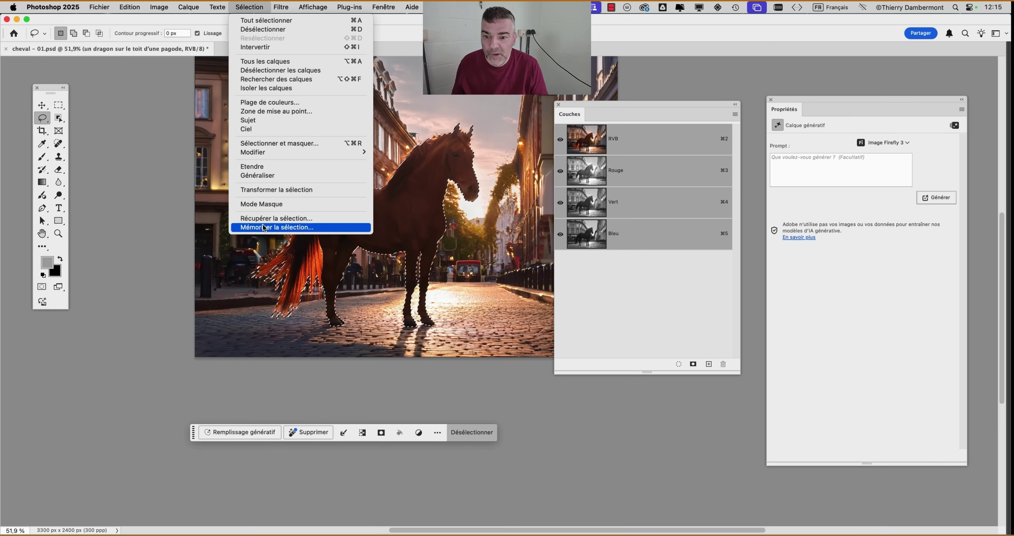
click(264, 227)
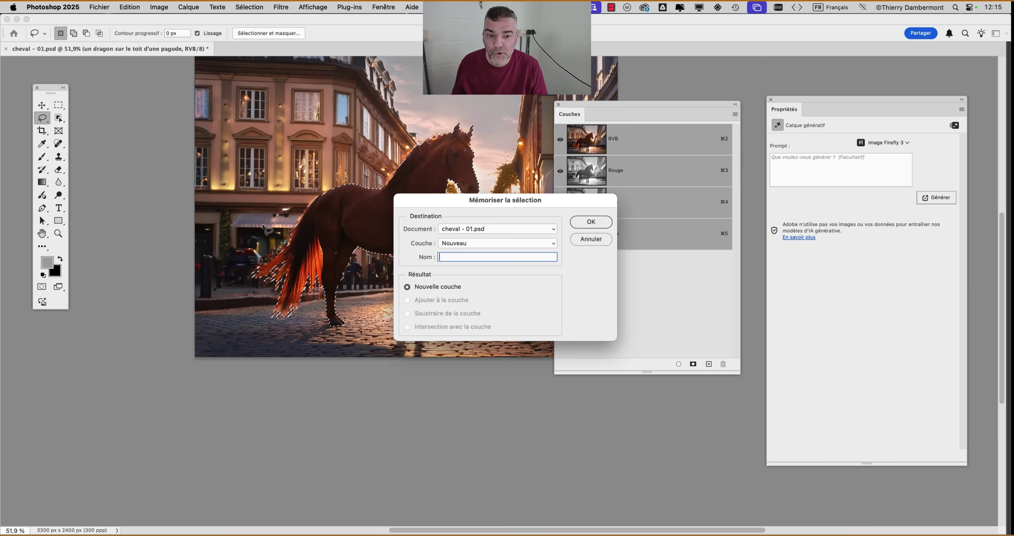
click(591, 222)
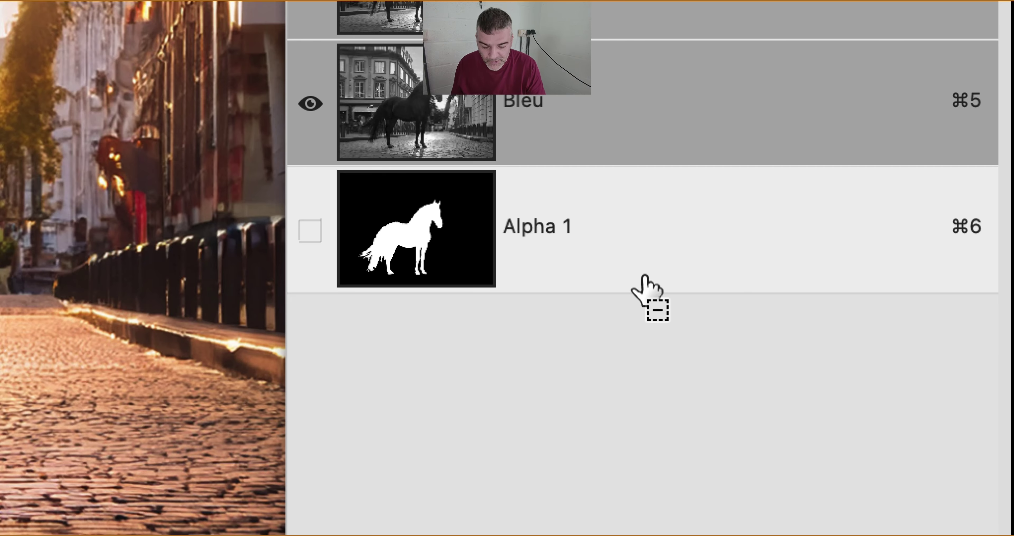
Display the Alpha 1 channel on its own and compare it with the individual colour channels, including Bleu
click(645, 278)
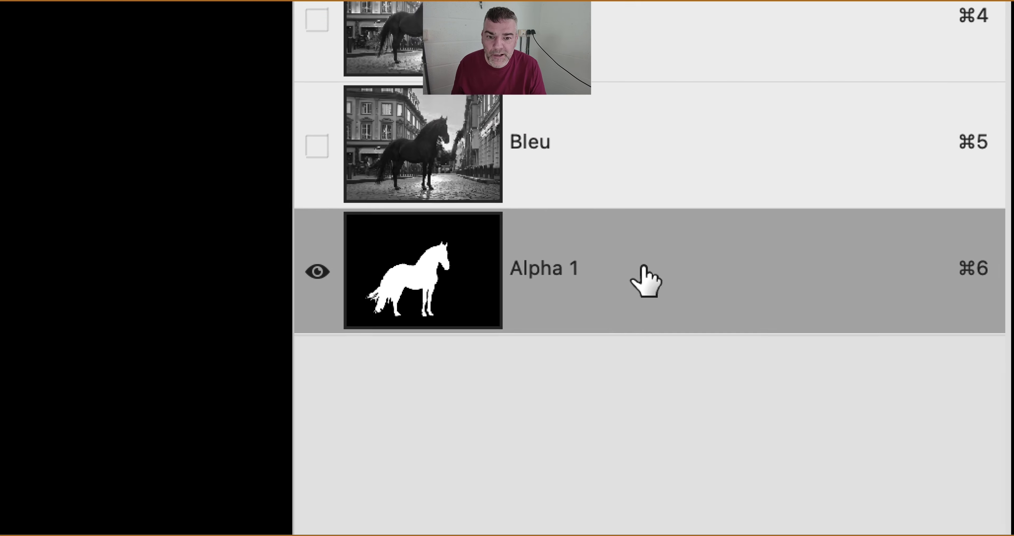
click(614, 126)
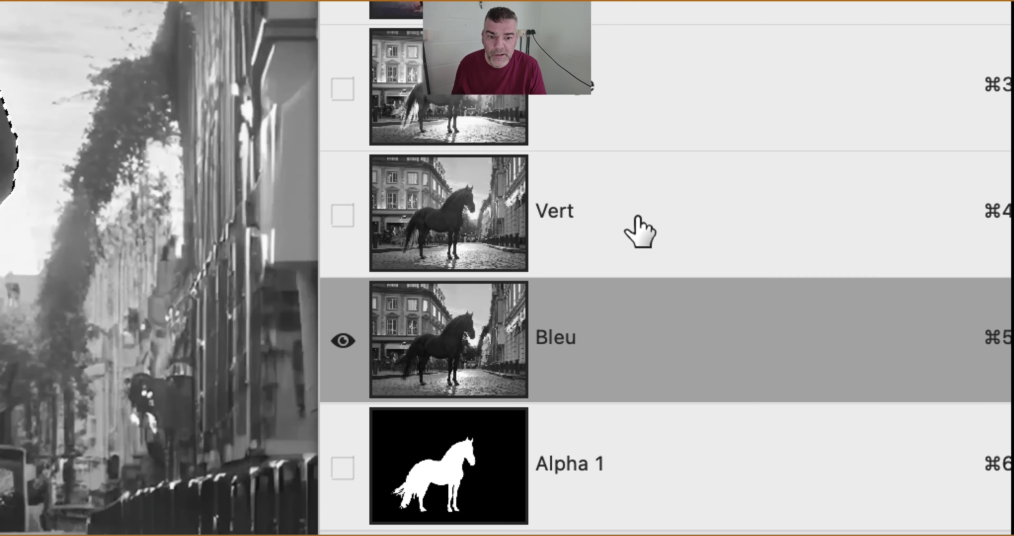
click(642, 147)
click(628, 330)
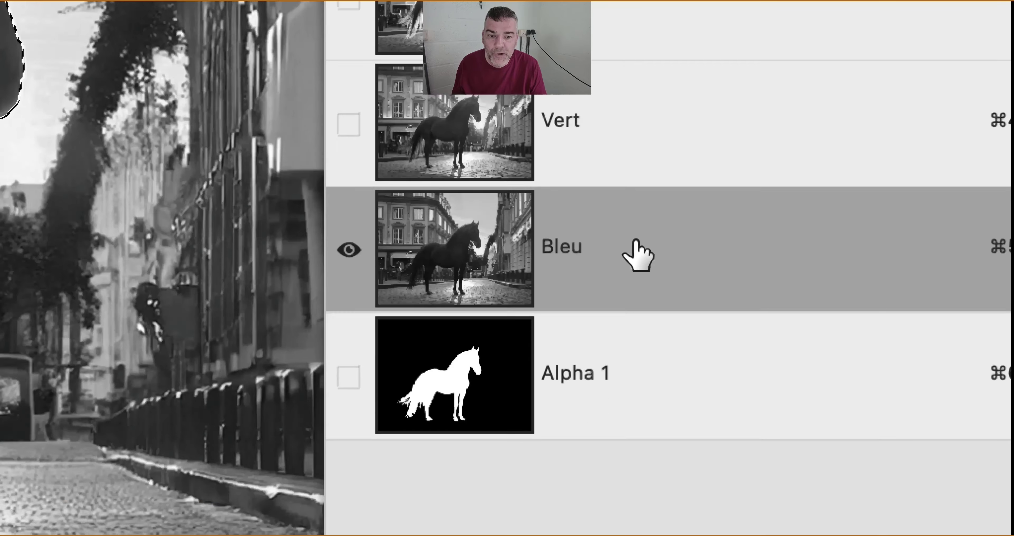
Compare the Alpha 1 channel on its own with the RVB composite, toggling Alpha 1's visibility over the colour image
click(623, 500)
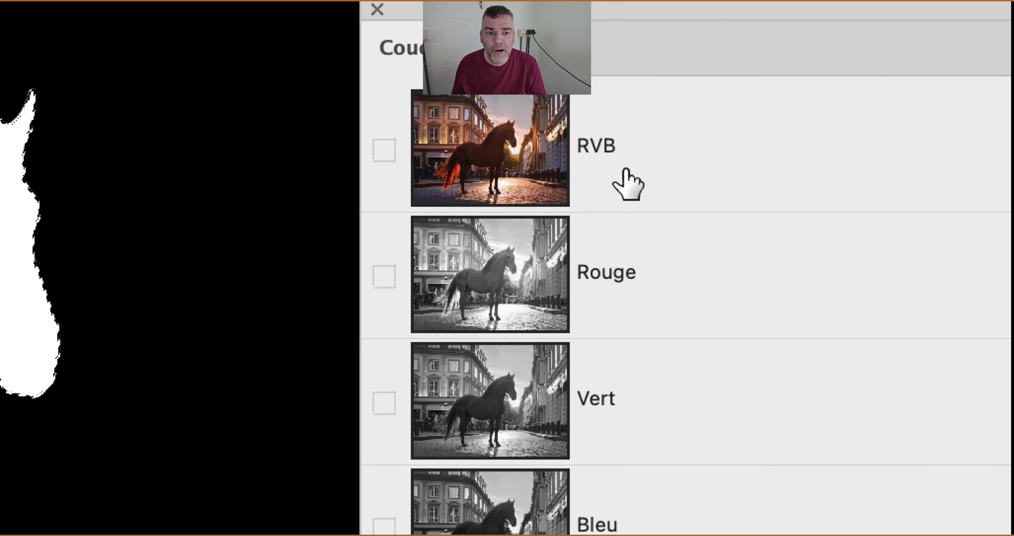
click(625, 178)
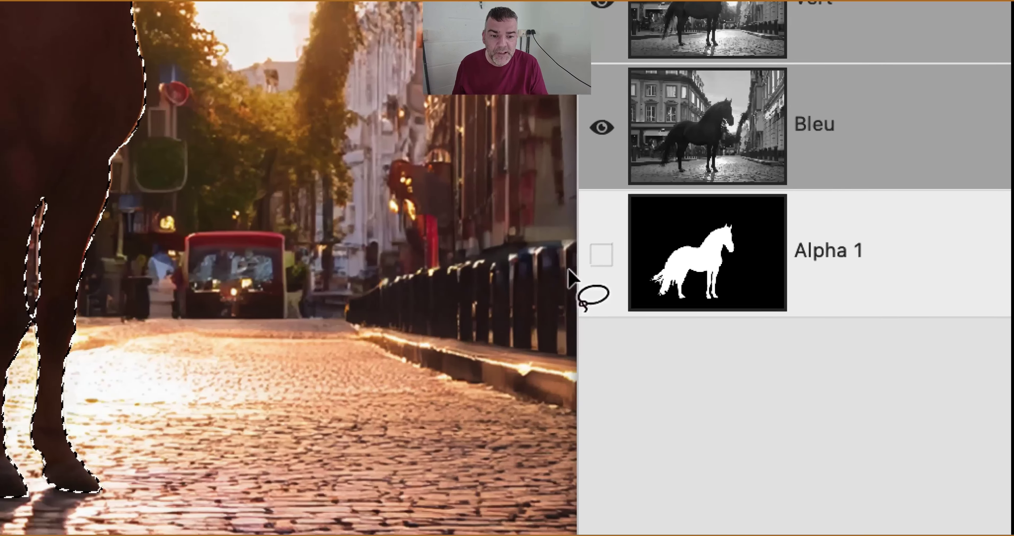
click(380, 261)
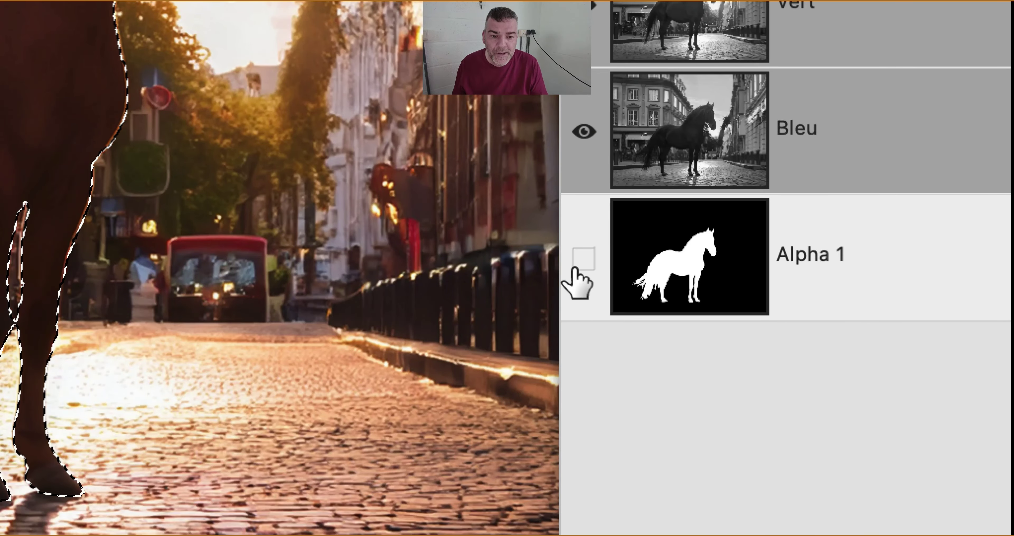
click(583, 260)
click(583, 260)
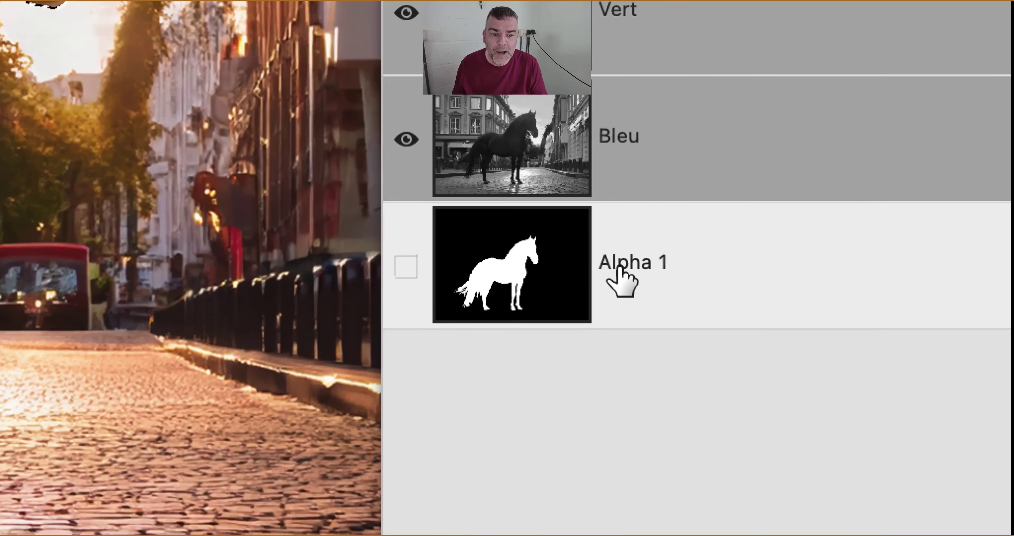
Target the Alpha 1 channel, show the RVB composite with it as a red mask overlay, and hide Alpha 1 again
click(618, 270)
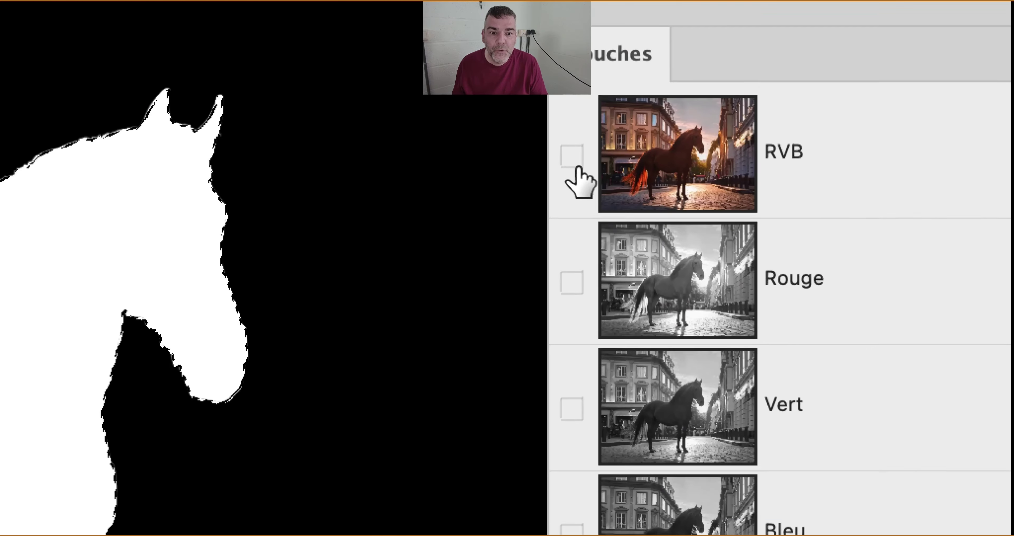
click(574, 167)
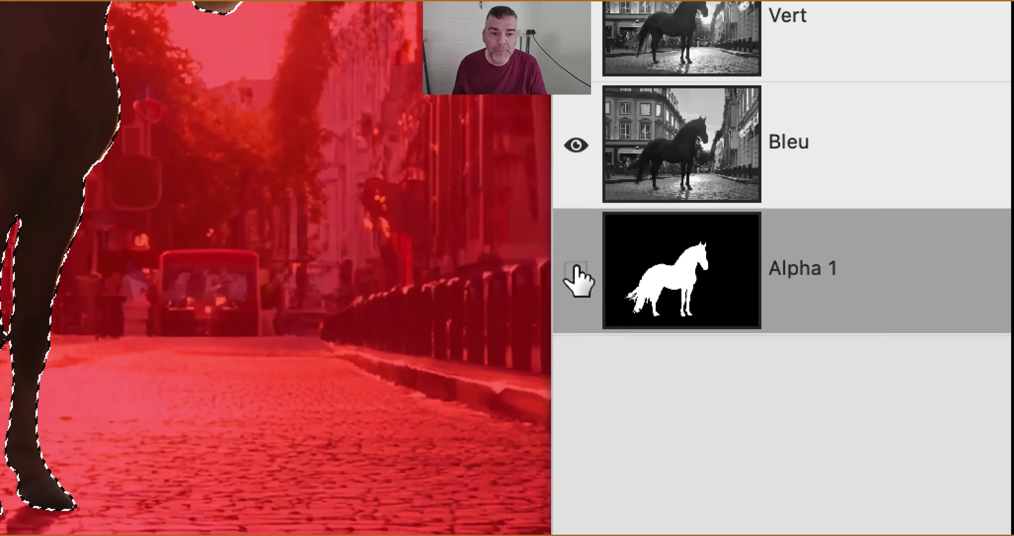
click(577, 340)
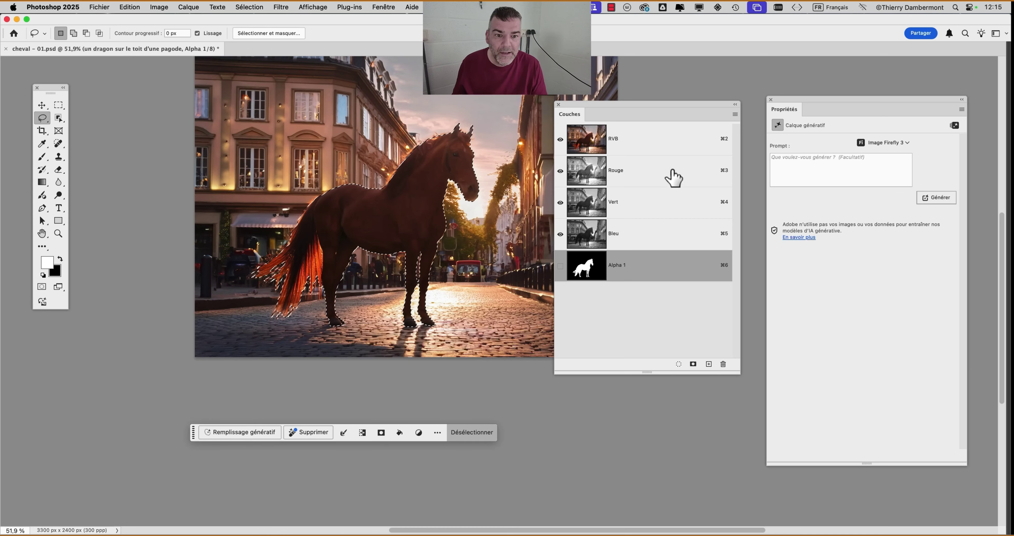
Try to paint on the horse image with the Brush while the hidden Alpha 1 channel is targeted, and reactivate the RVB composite
drag(662, 112, 601, 94)
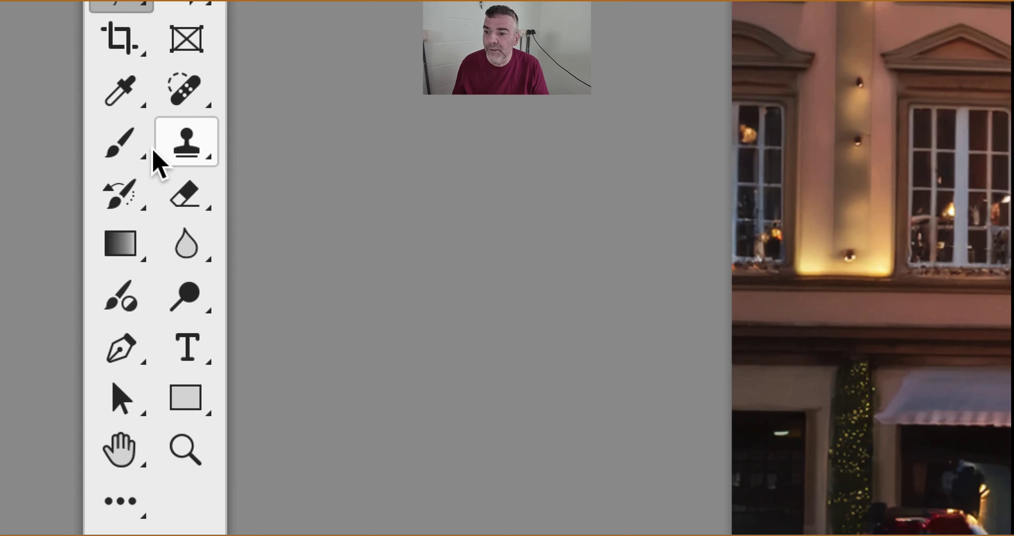
click(142, 151)
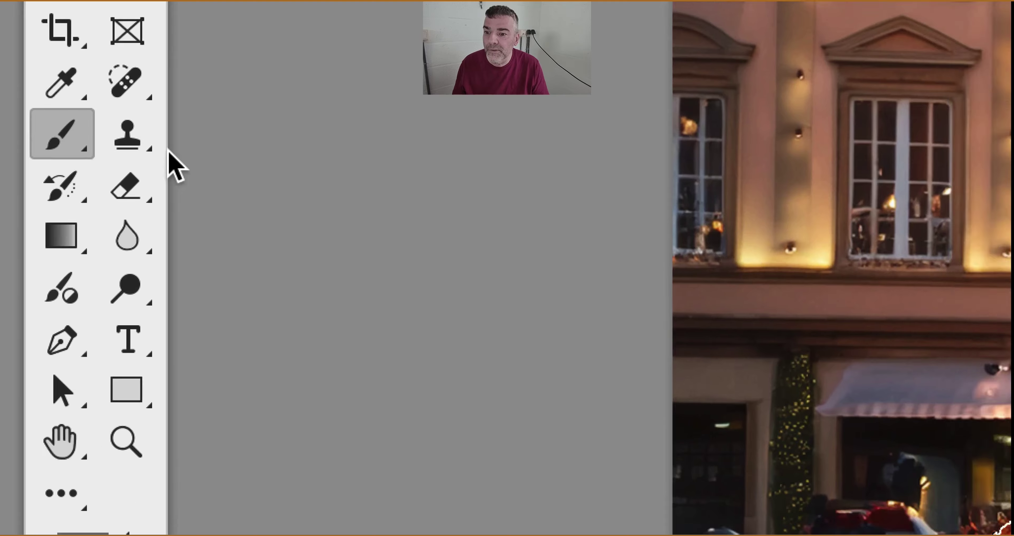
click(372, 188)
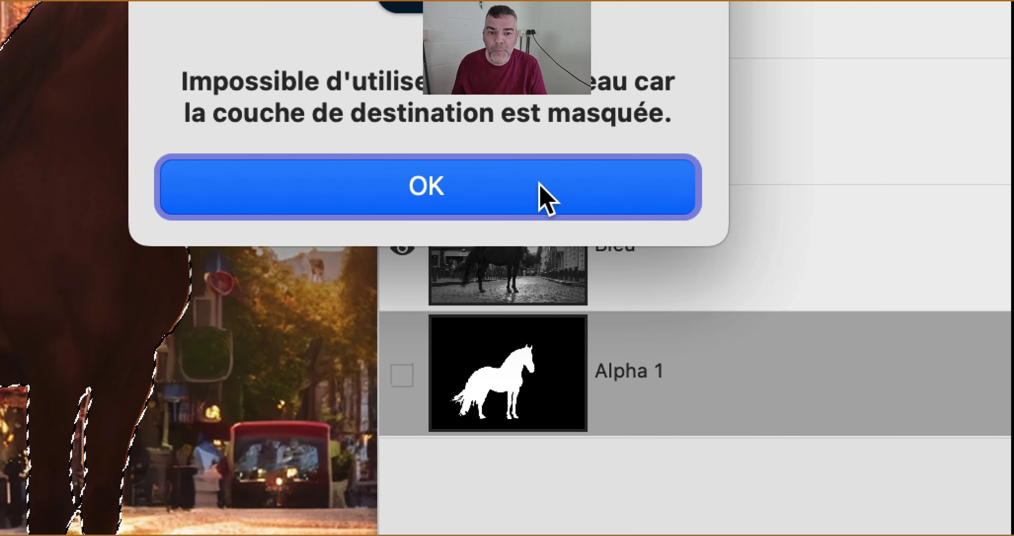
click(548, 199)
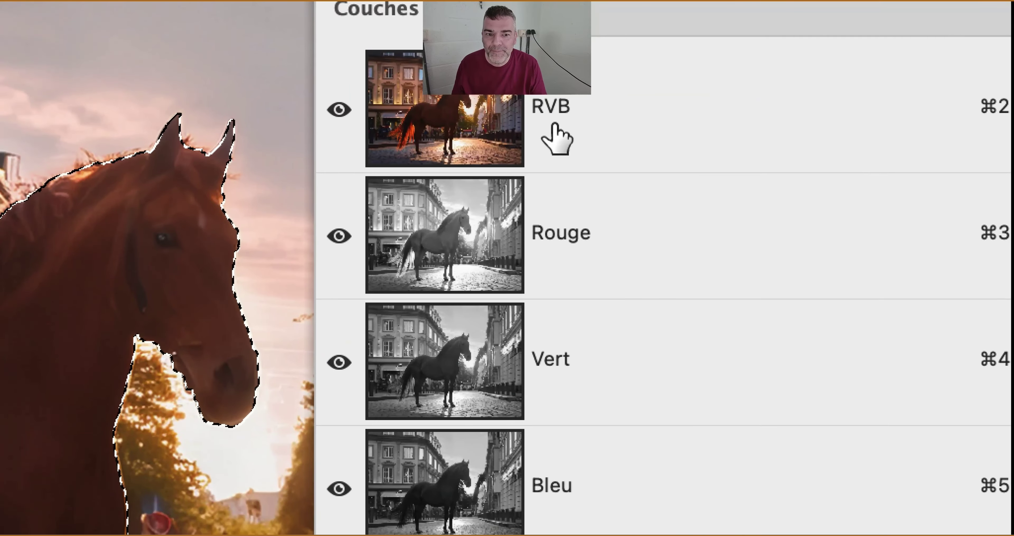
click(513, 111)
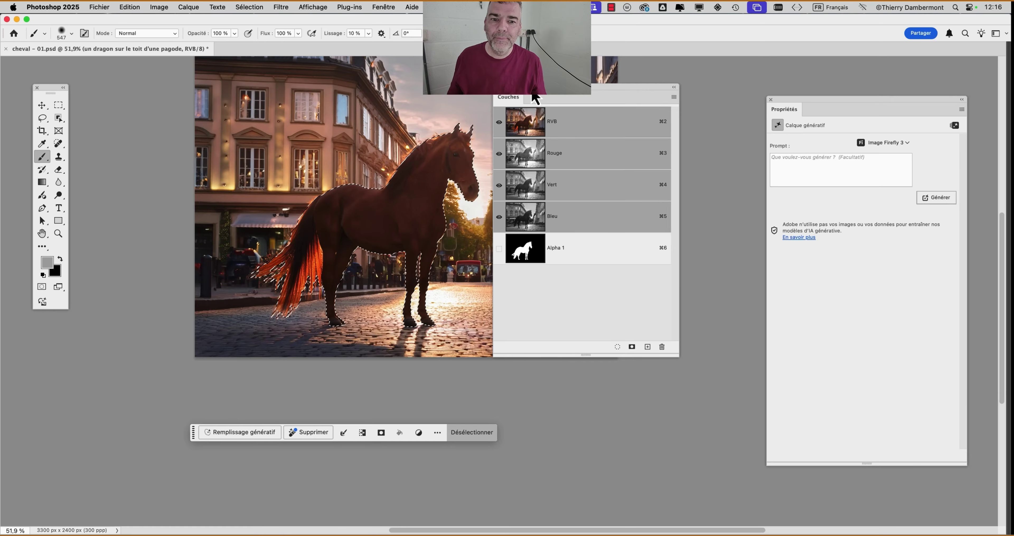
Save the document as cheval – 02.psd in Photoshop format with maximised compatibility, and move the Channels panel clear of the image
drag(534, 97, 598, 95)
click(100, 7)
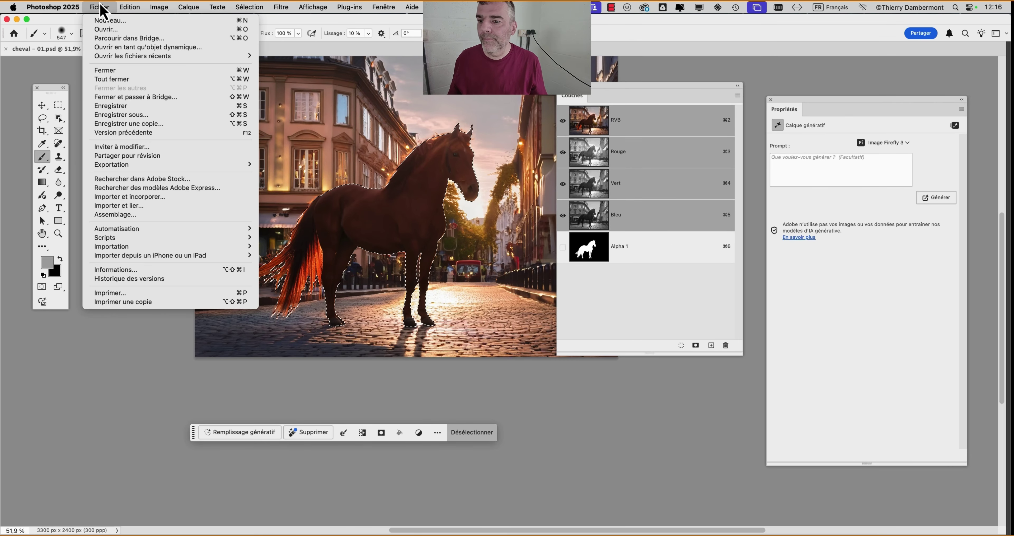
click(130, 115)
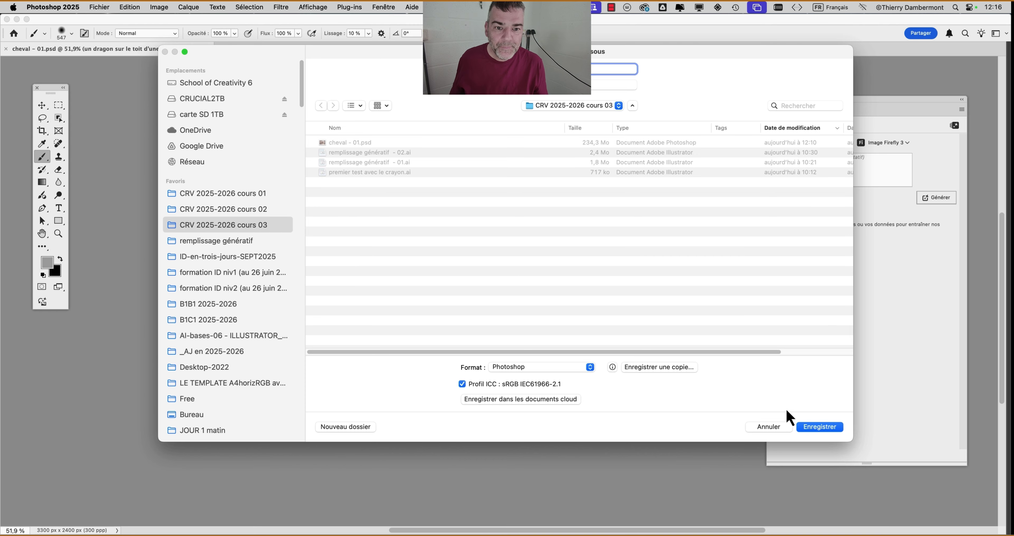
click(816, 428)
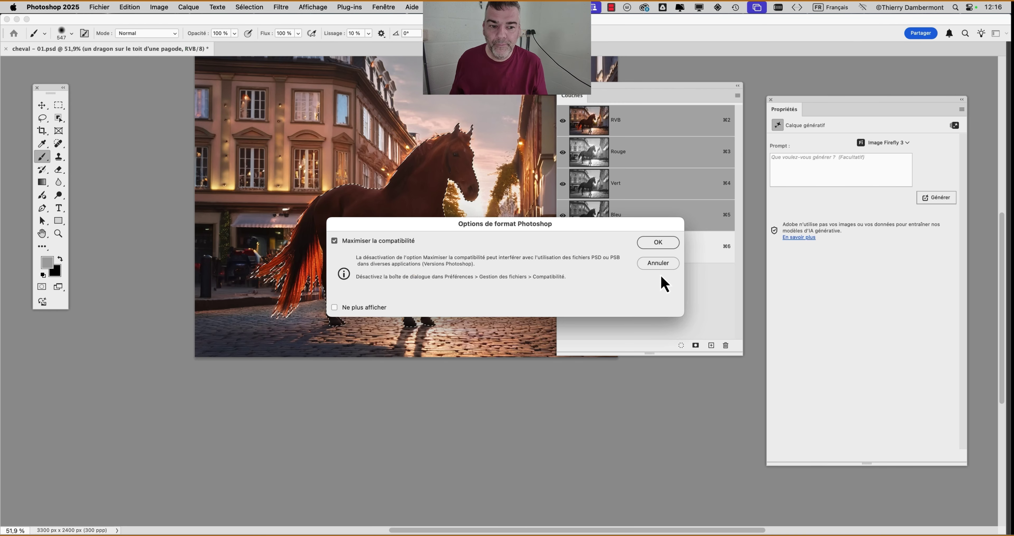
click(656, 244)
drag(592, 97, 673, 85)
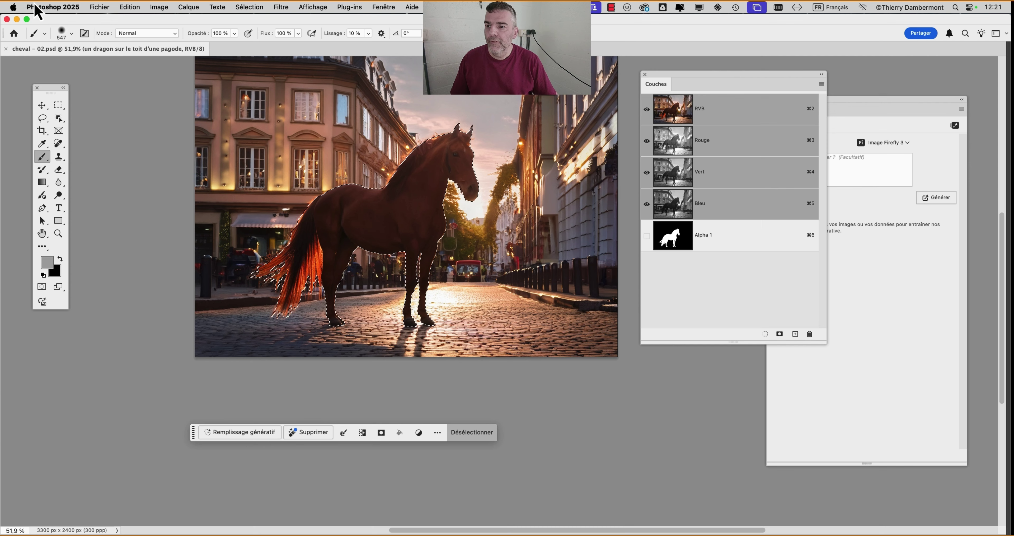
click(45, 7)
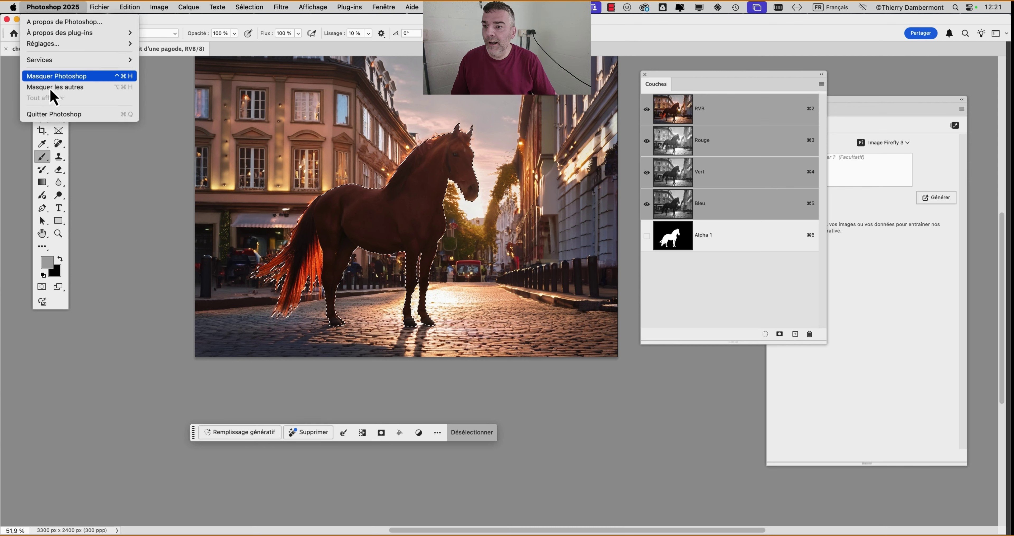
click(55, 114)
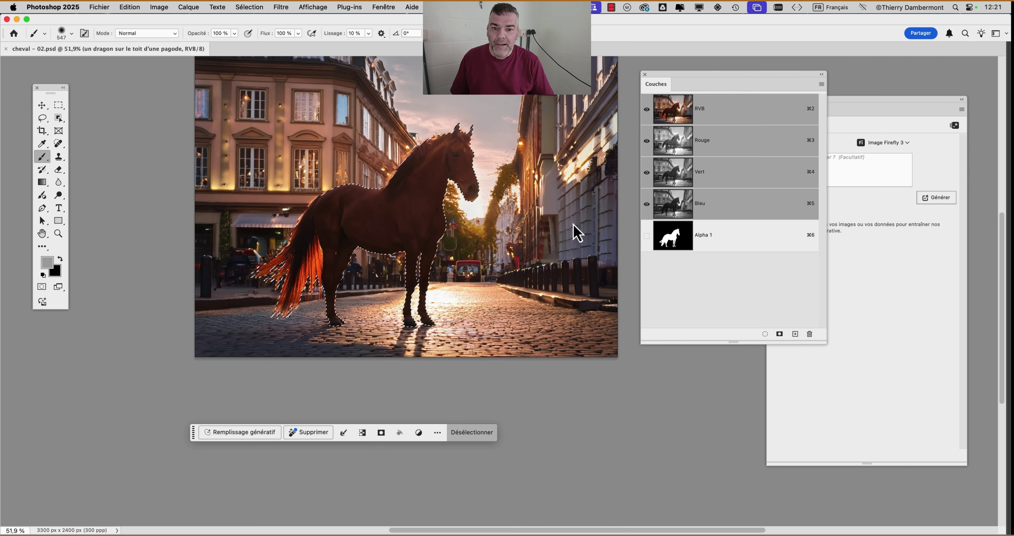
key(super+h)
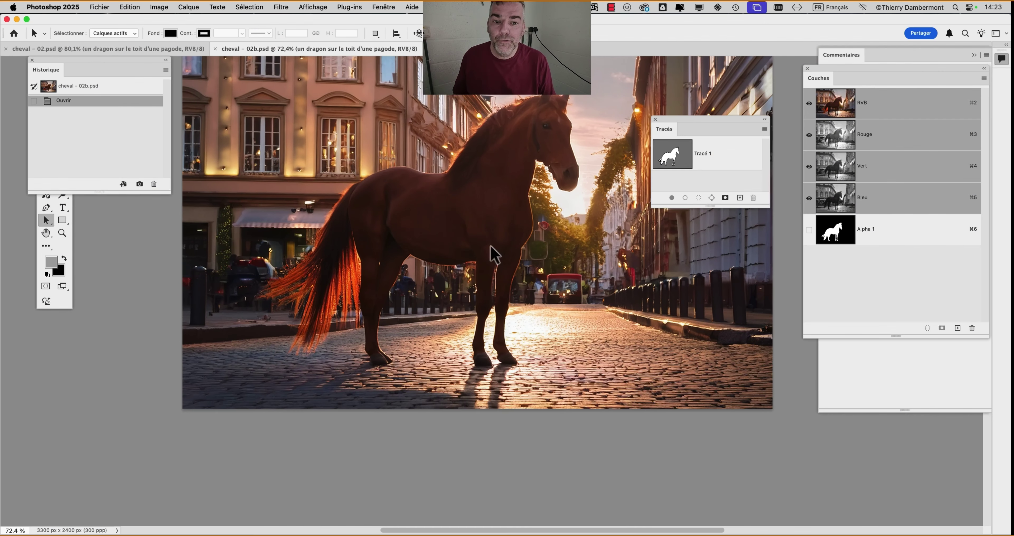
Load the Alpha 1 channel of cheval – 02b.psd as a selection around the horse
drag(451, 207, 372, 225)
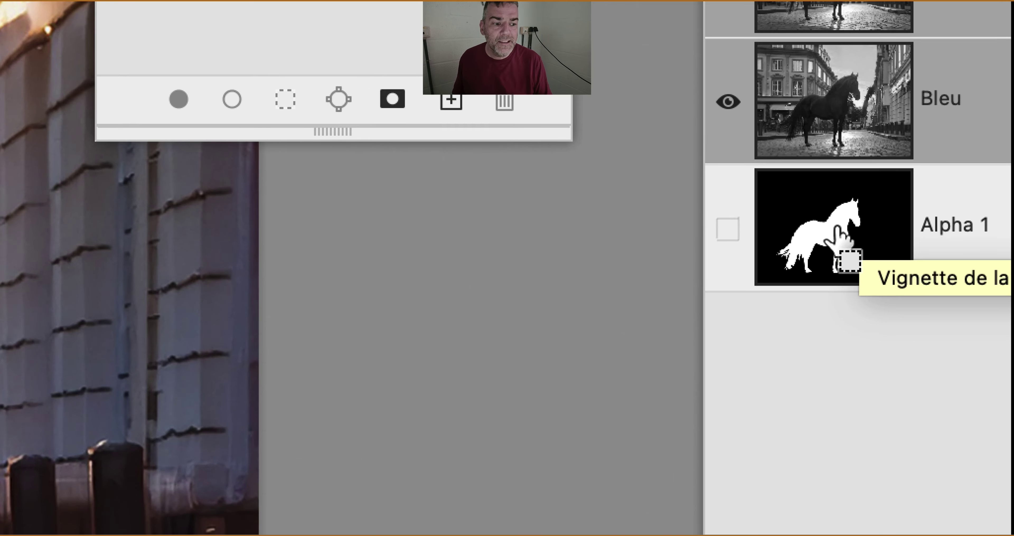
super+click(818, 229)
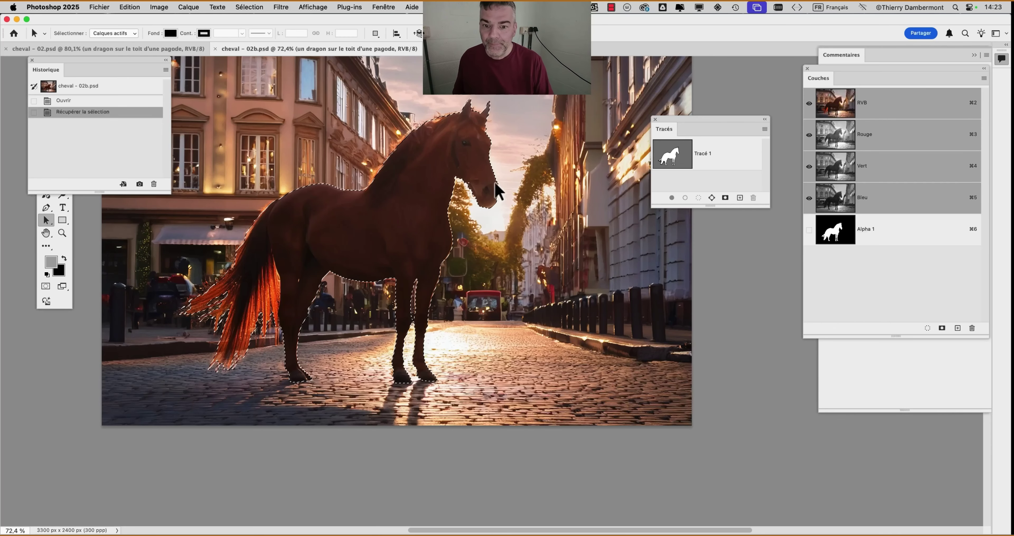
Reposition and enlarge the Paths panel, and move the History panel below the toolbox so all tools are accessible
drag(670, 128, 693, 83)
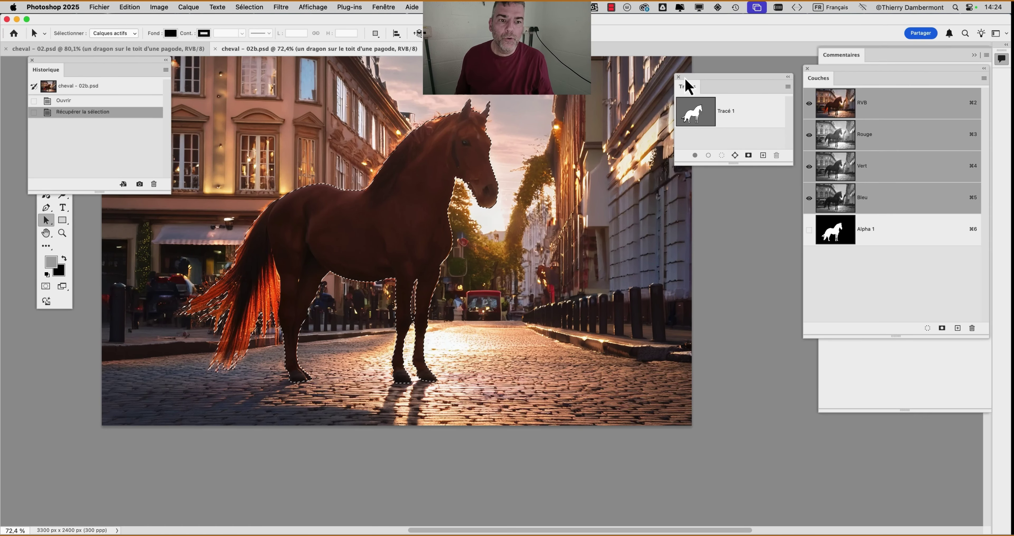
drag(699, 83, 656, 96)
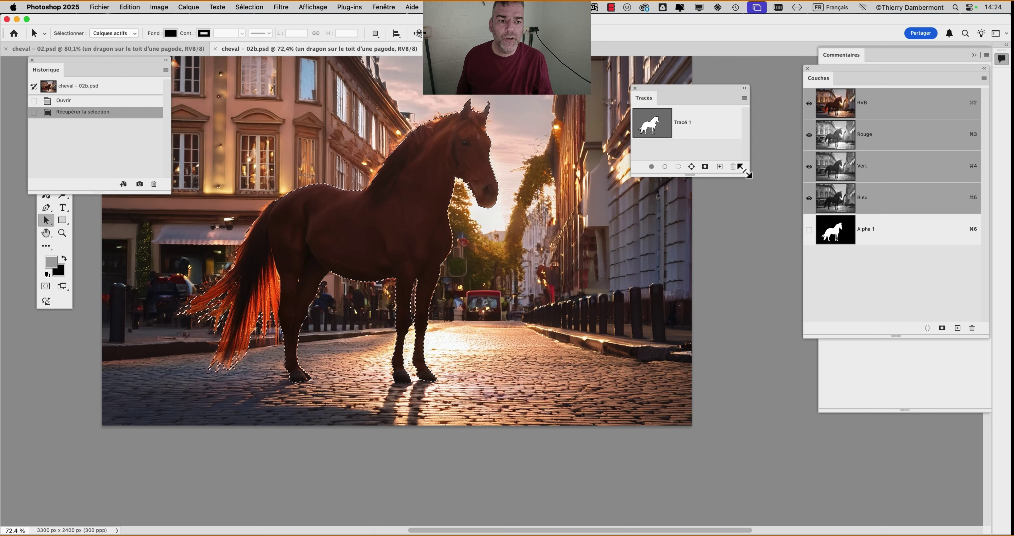
drag(747, 175, 757, 224)
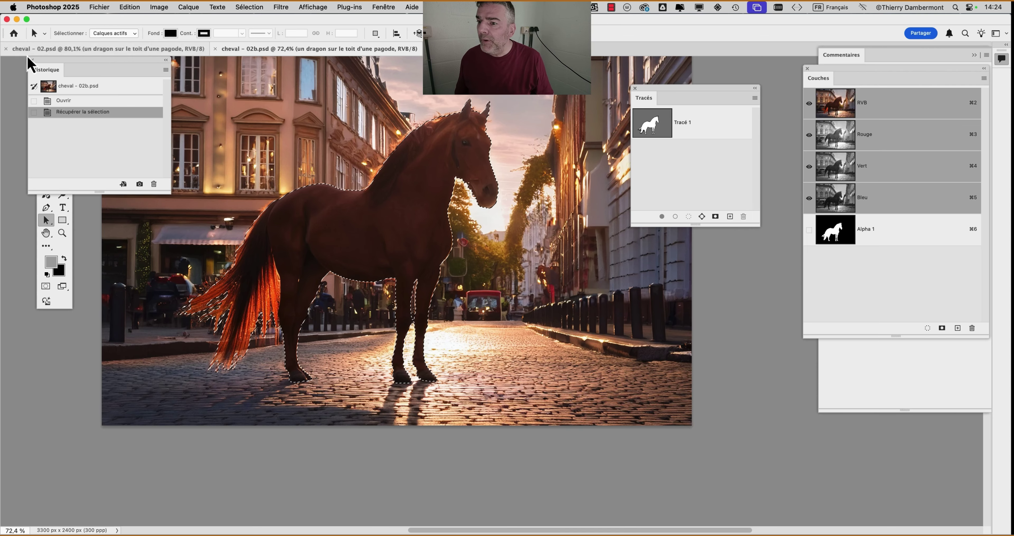
drag(50, 68, 149, 159)
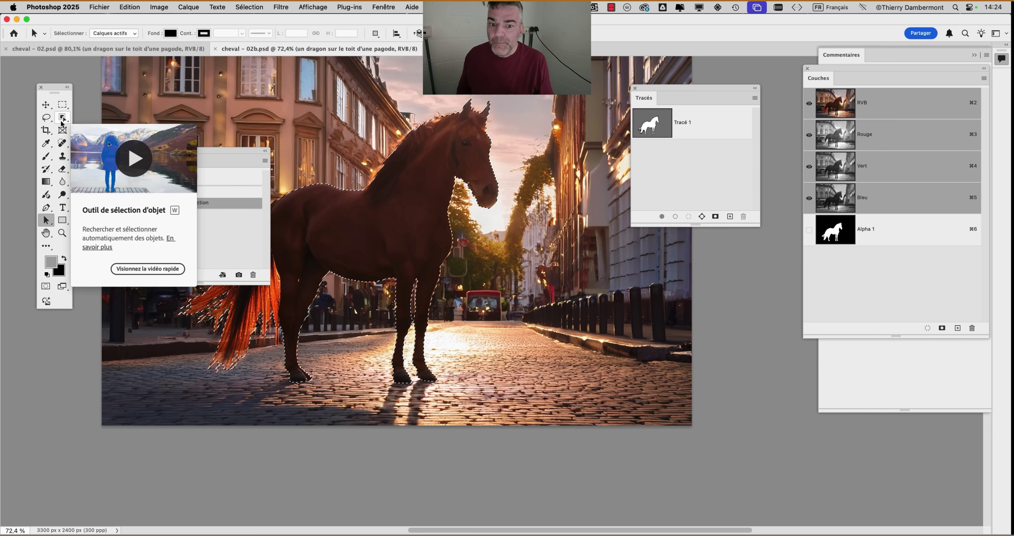
drag(218, 154, 127, 409)
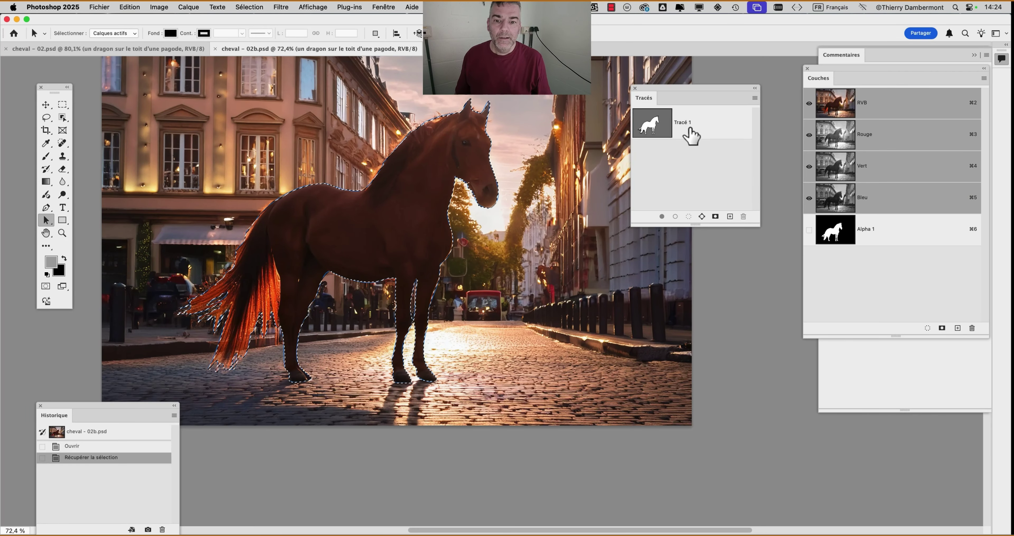
Display the Tracé 1 path over the horse, check its outline along the horse's rump, and deselect the path
click(690, 130)
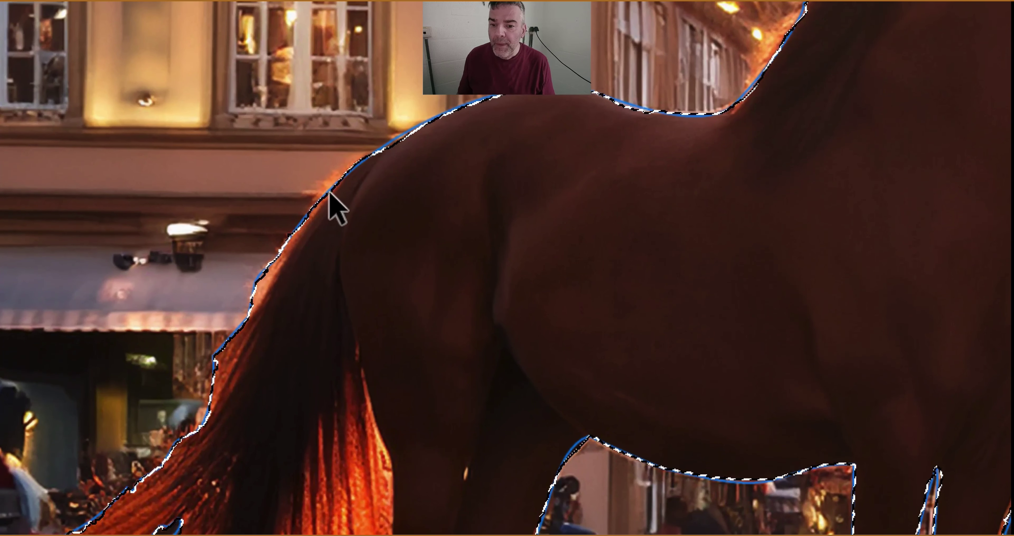
click(329, 192)
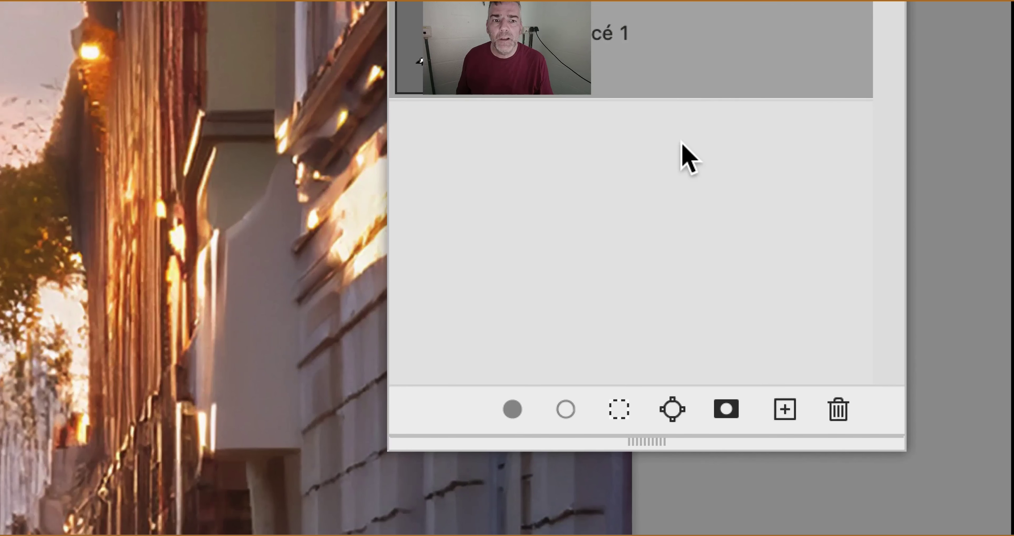
click(688, 157)
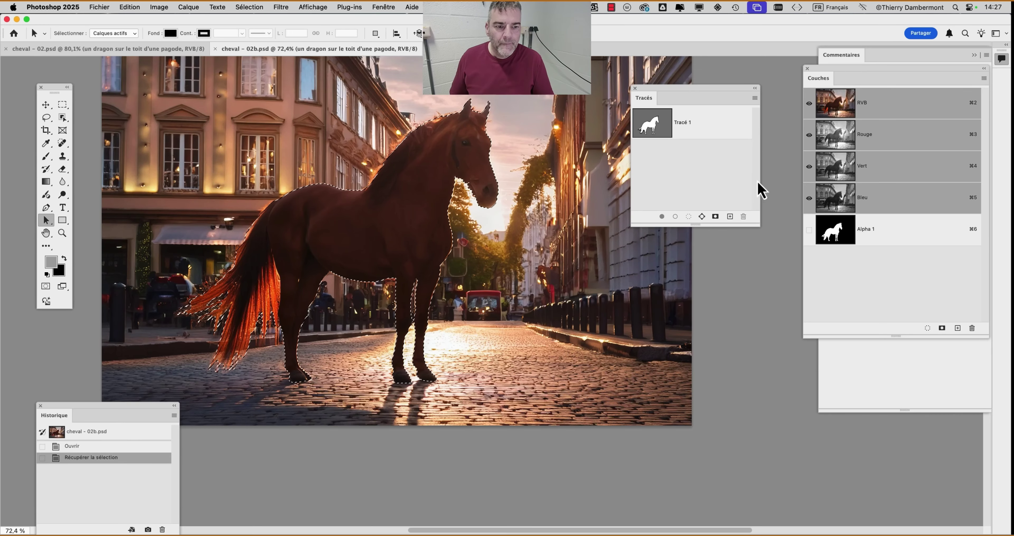
Place the Paths panel below the channel list, and show the Layers panel, narrowed and set beneath the horse
drag(691, 95, 924, 275)
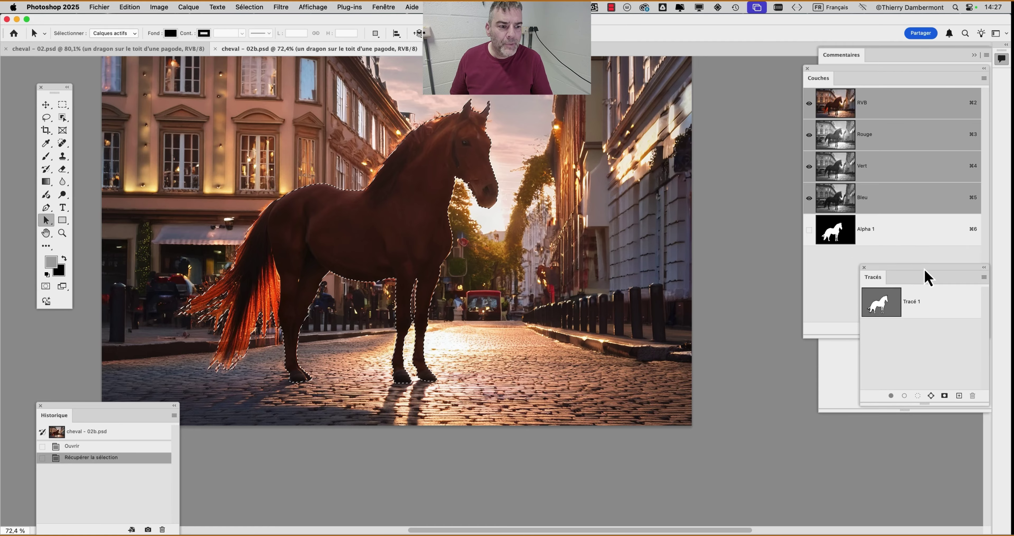
click(394, 7)
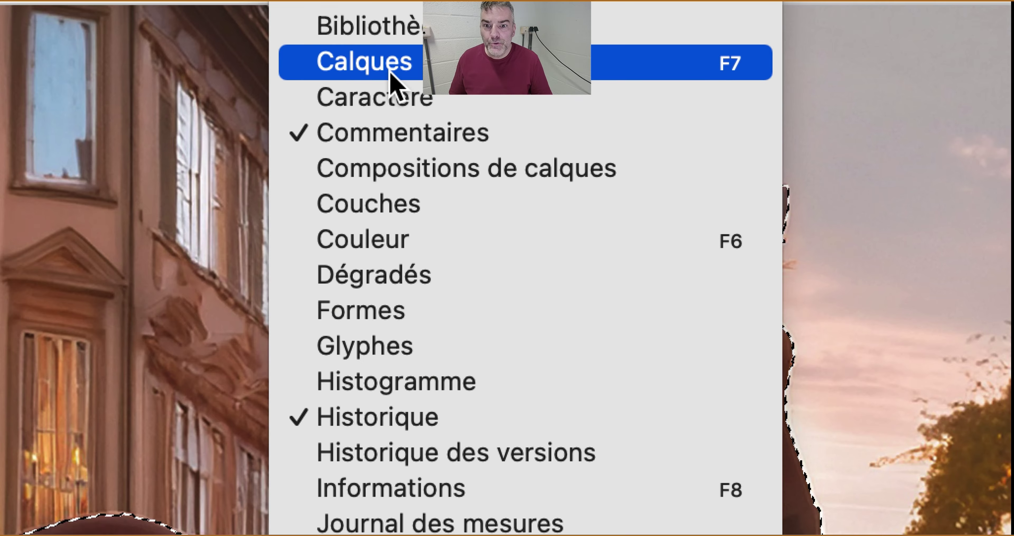
click(390, 72)
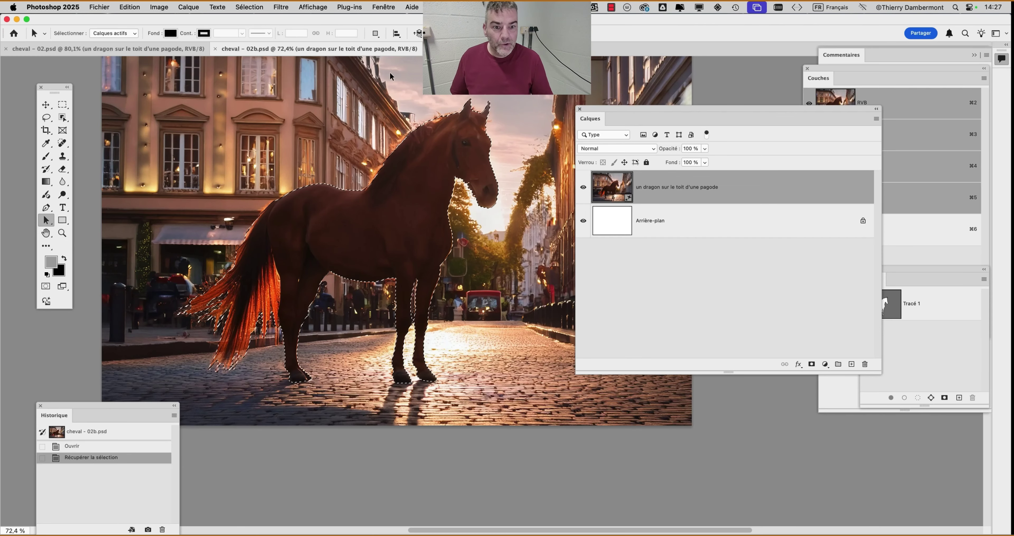
drag(879, 373, 765, 377)
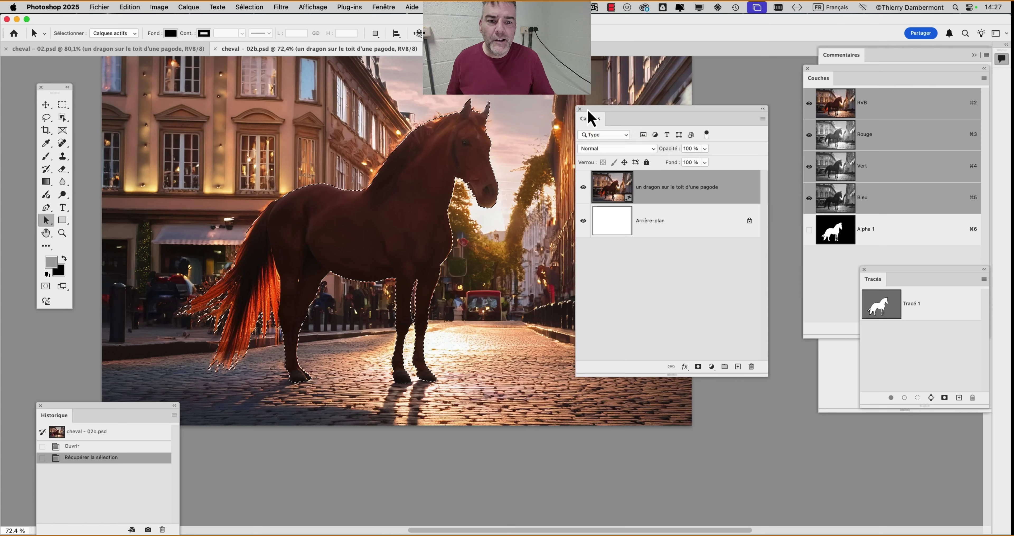
drag(589, 114, 547, 78)
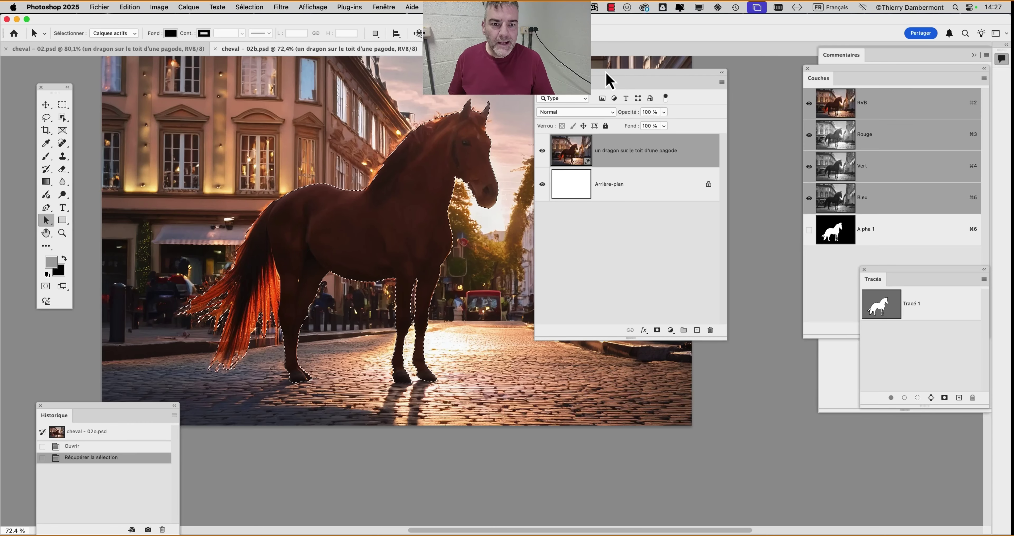
drag(606, 72, 358, 417)
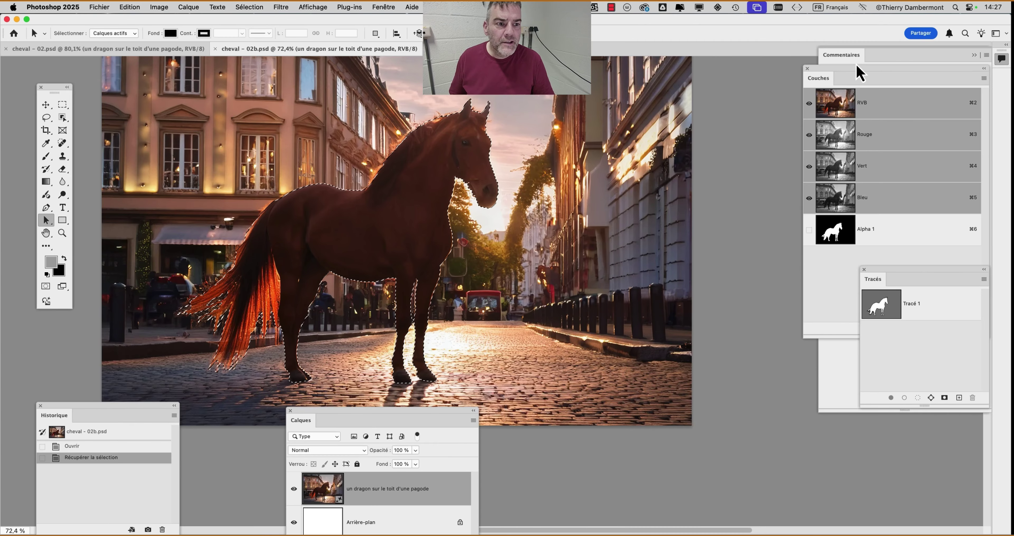
Collapse the Comments panel, close the Paths panel, and place the Channels panel beside the image
drag(860, 73, 632, 101)
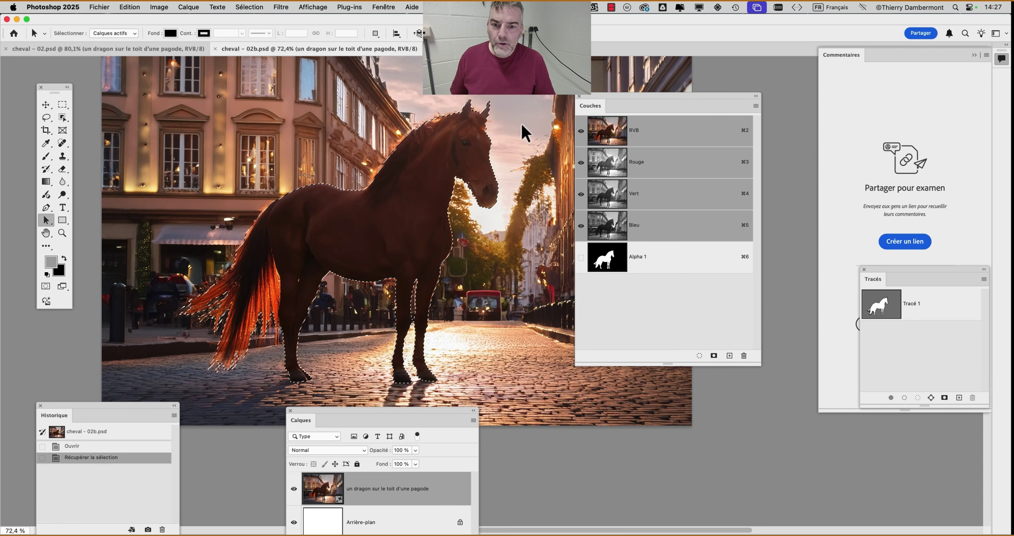
click(973, 55)
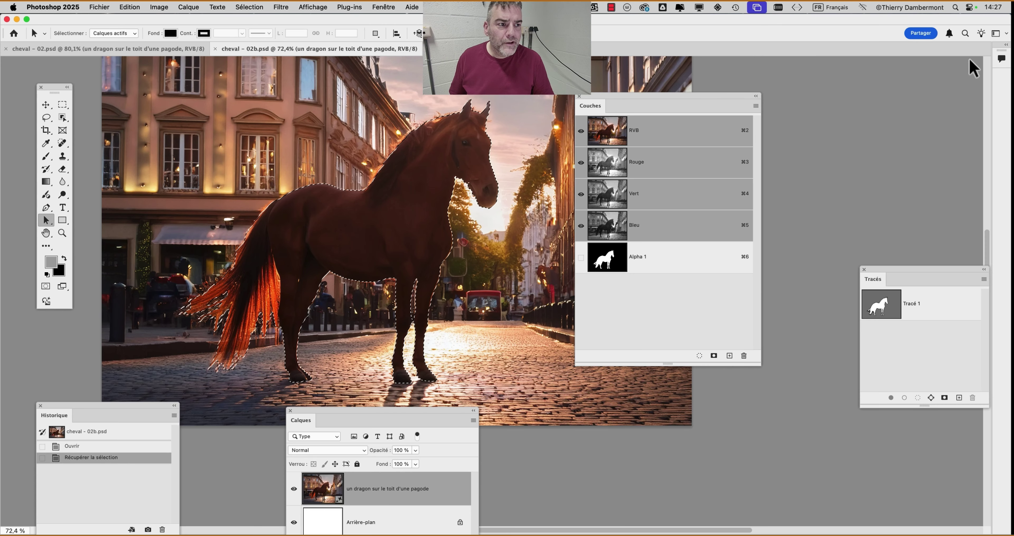
click(864, 271)
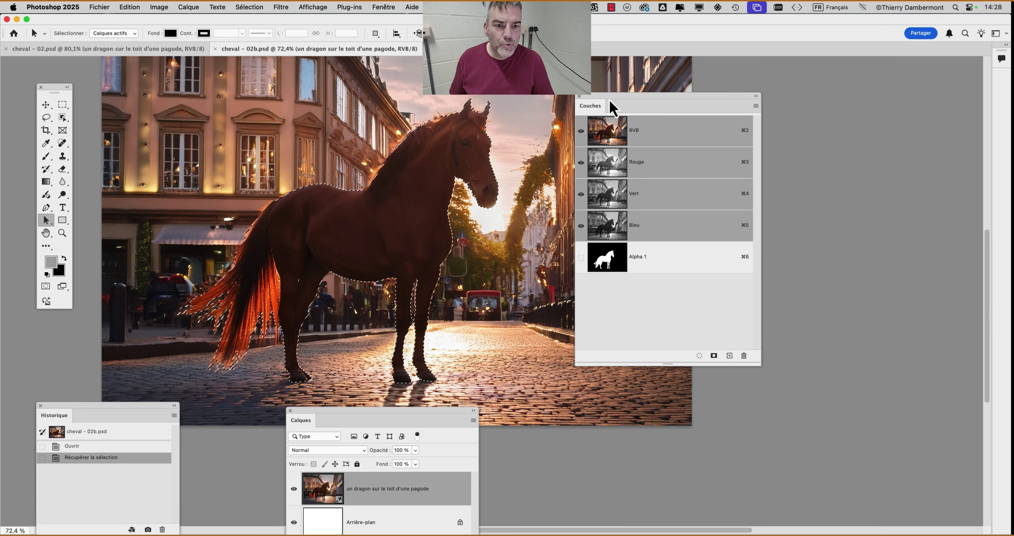
drag(616, 104, 788, 98)
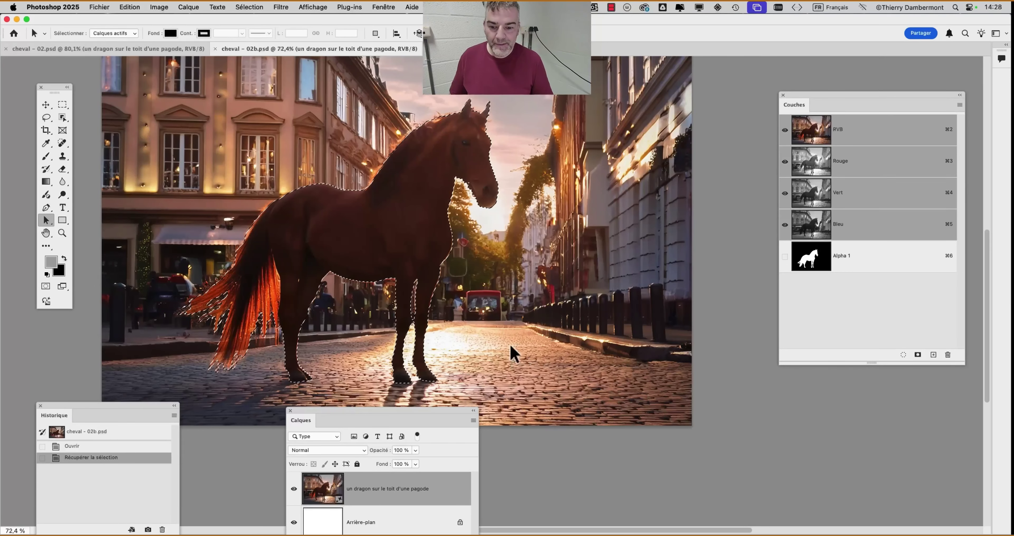
Move the Layers panel next to the Channels panel, with both panels fully visible
drag(340, 416, 613, 91)
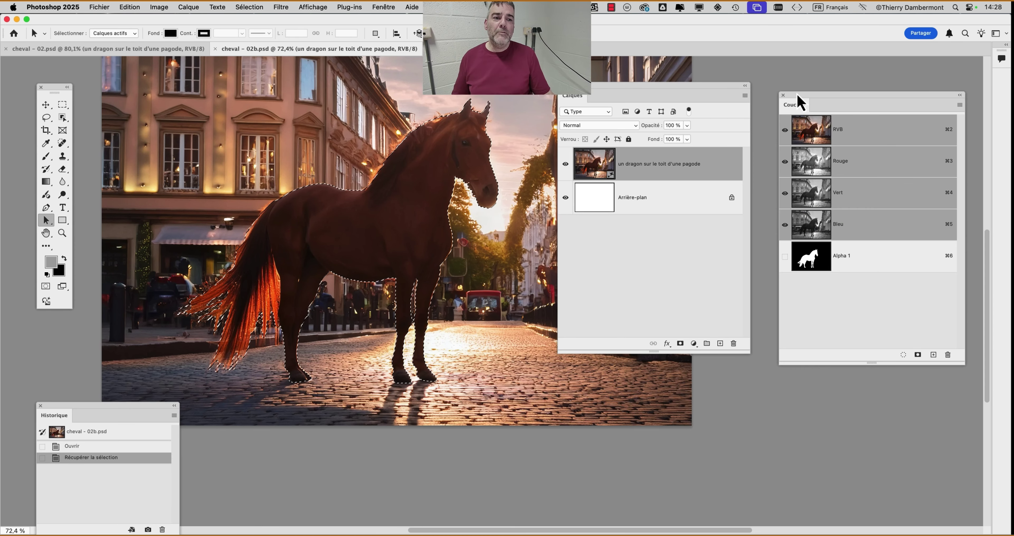
drag(801, 103, 851, 80)
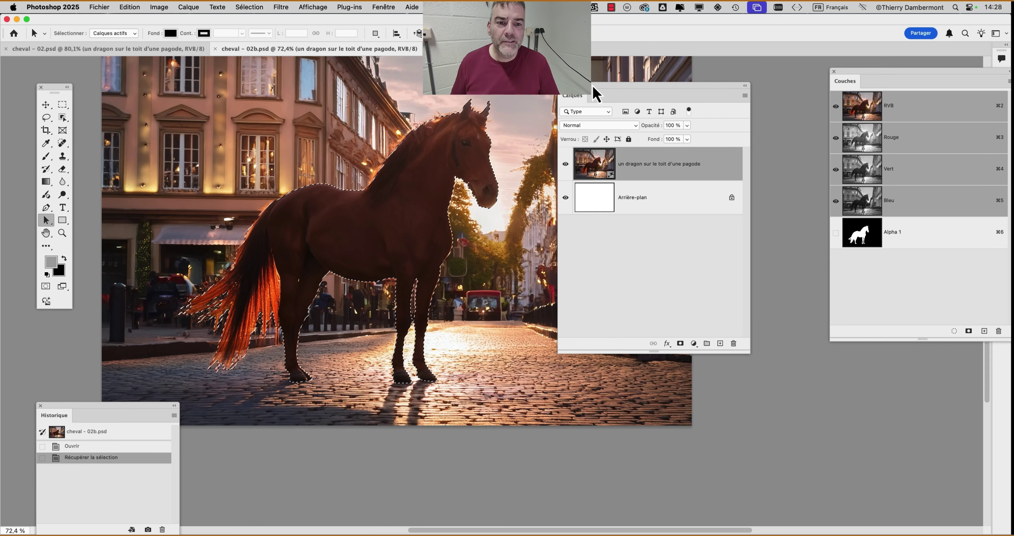
drag(594, 94, 742, 145)
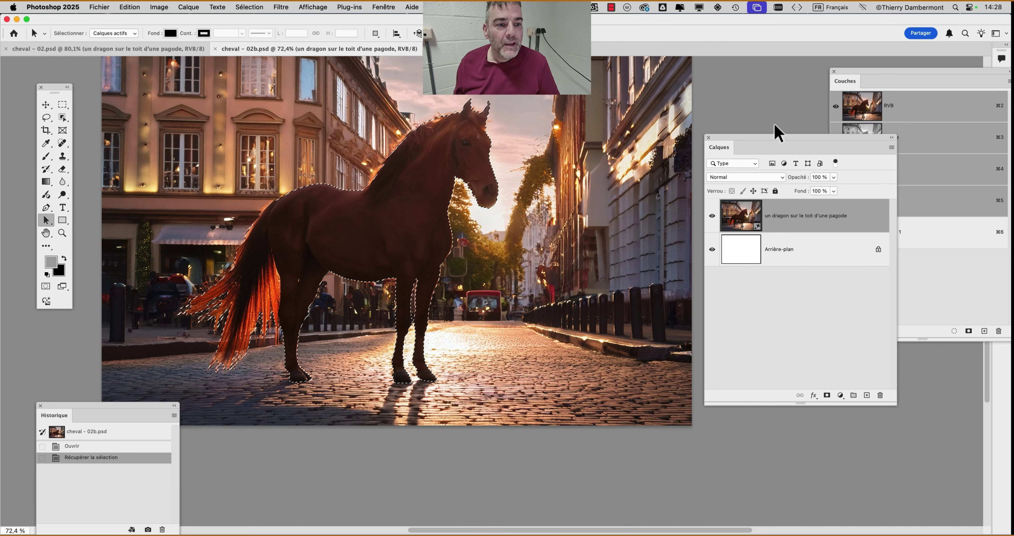
drag(779, 146, 665, 100)
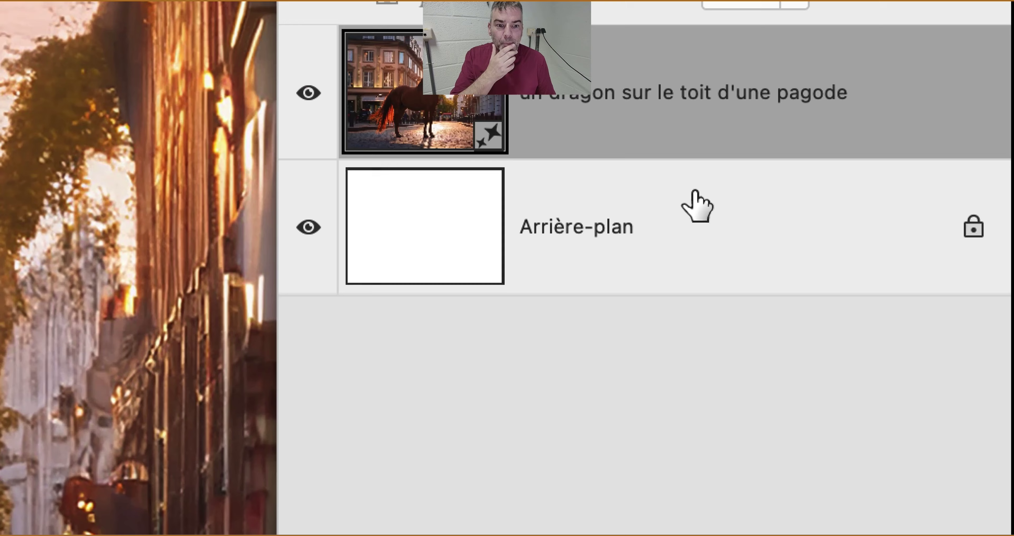
Add a layer mask to the "un dragon sur le toit d'une pagode" layer from the active horse selection
click(690, 264)
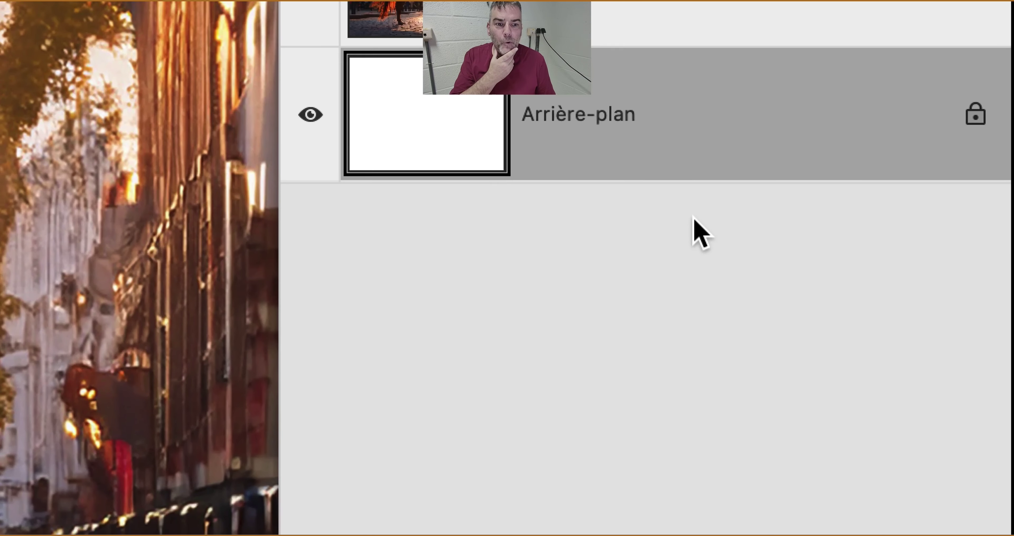
click(693, 223)
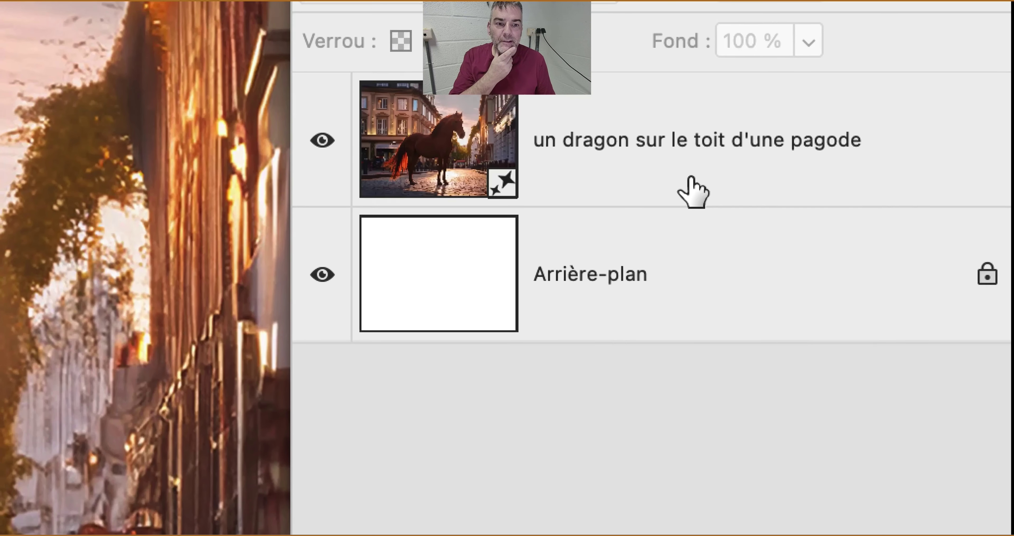
click(690, 187)
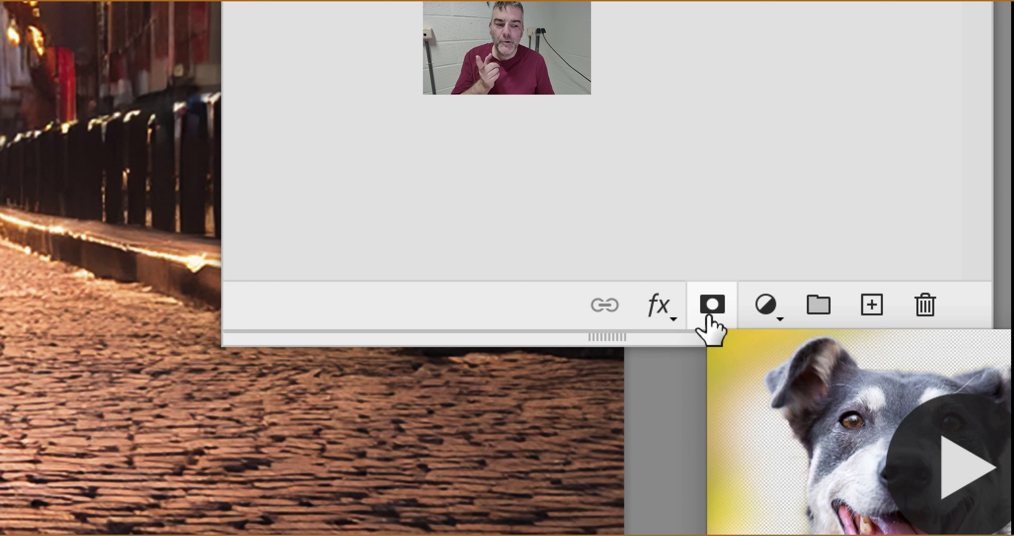
click(707, 316)
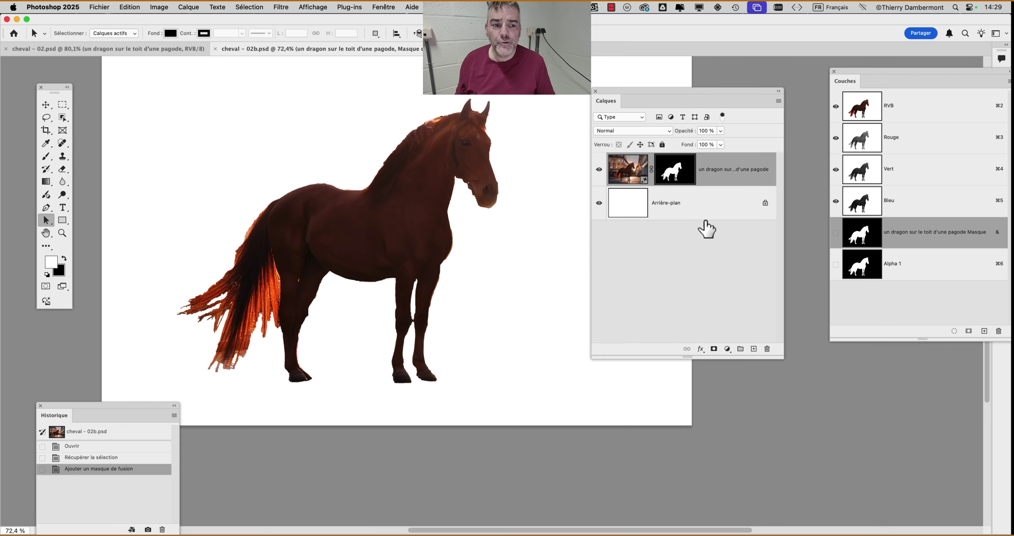
Add an empty vector mask beside the horse's layer mask, delete that vector mask, and adjust the Layers panel's width
drag(781, 357, 889, 363)
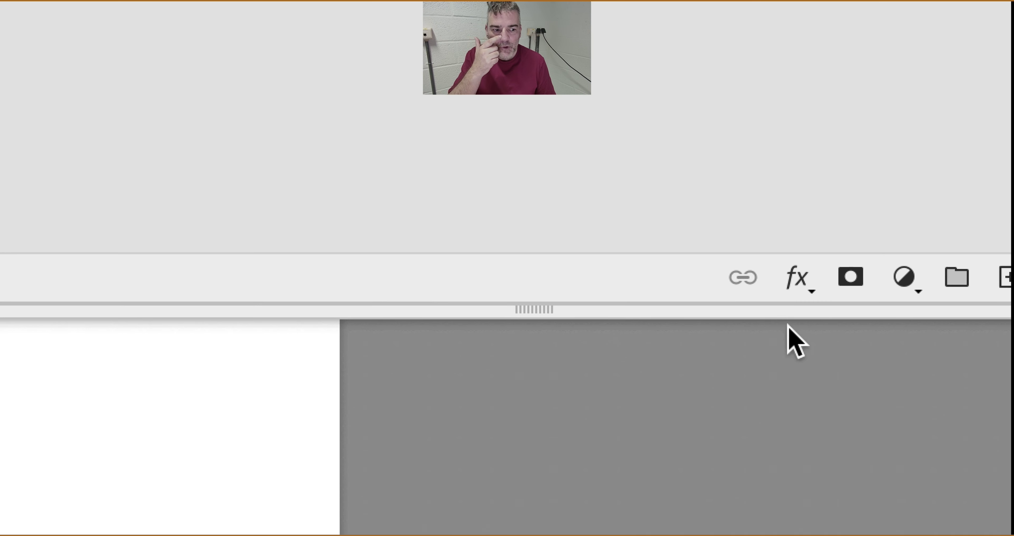
click(849, 281)
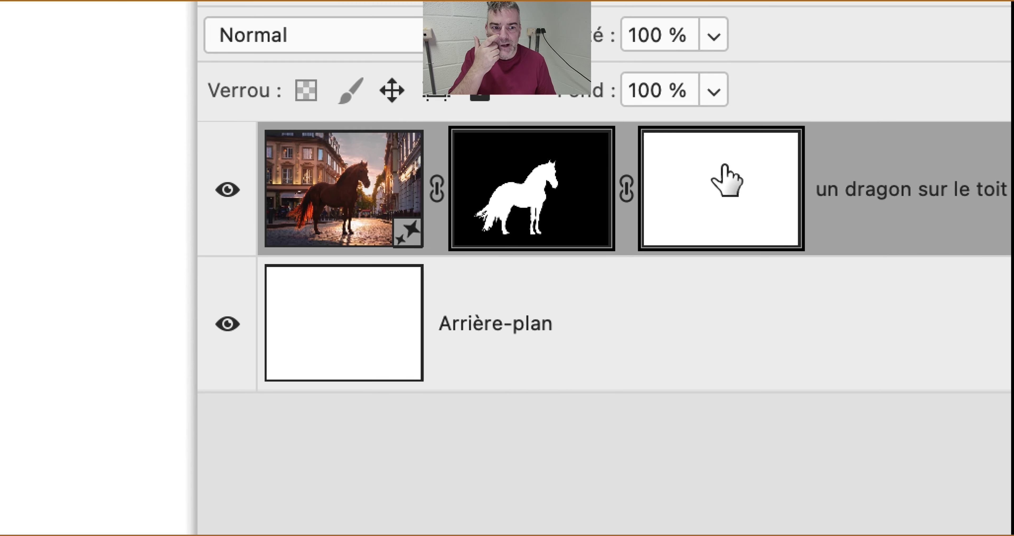
drag(724, 177, 842, 318)
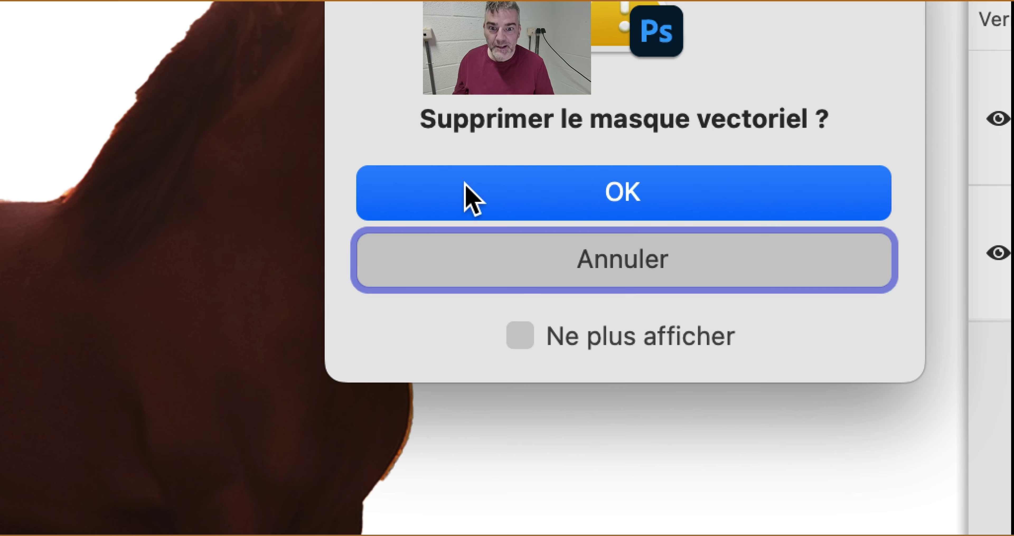
click(465, 184)
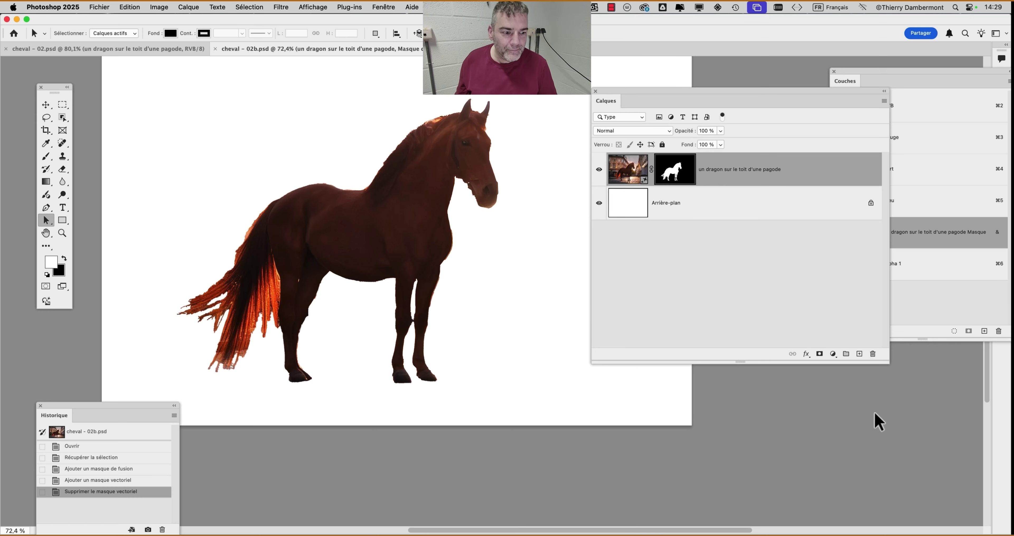
drag(887, 362, 811, 361)
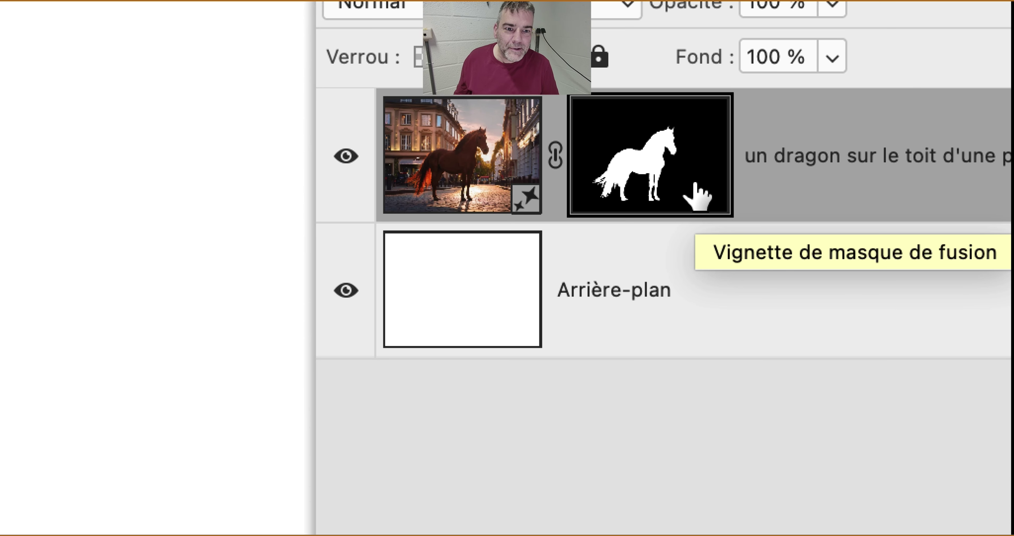
Paint soft green (#4aa03e) brush strokes on the Arrière-plan layer behind the upper part and front of the horse
drag(696, 196, 690, 189)
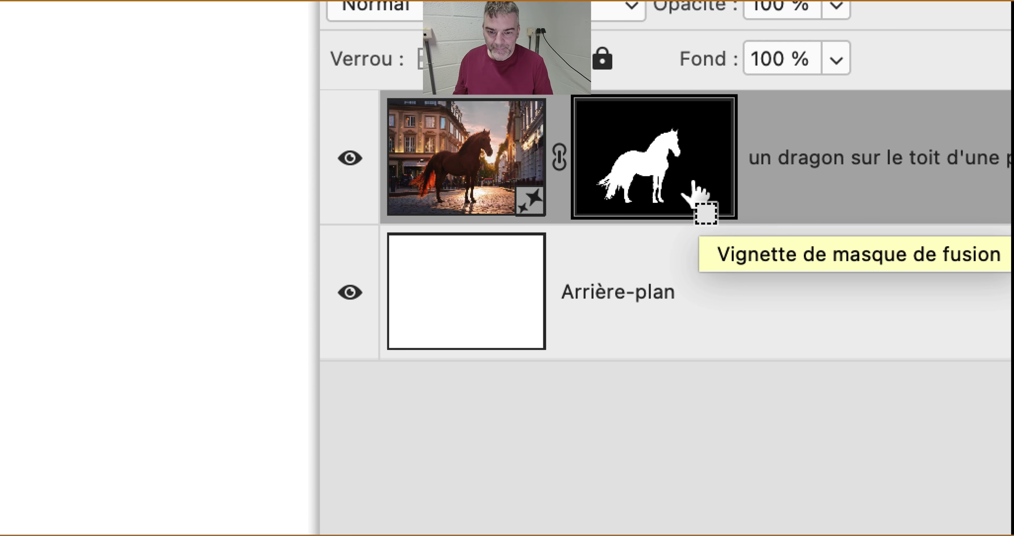
scroll(350, 270, down, 4)
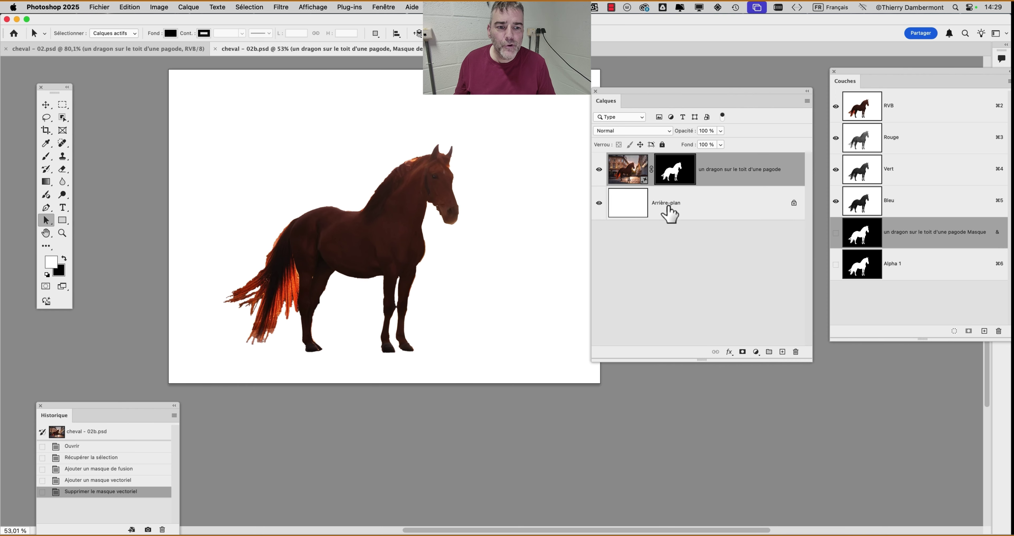
click(677, 214)
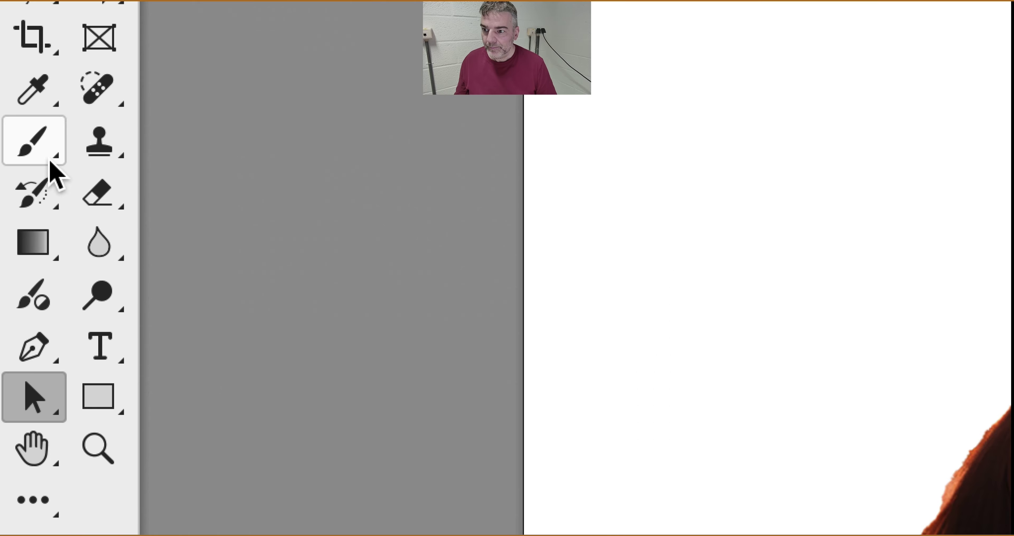
click(48, 159)
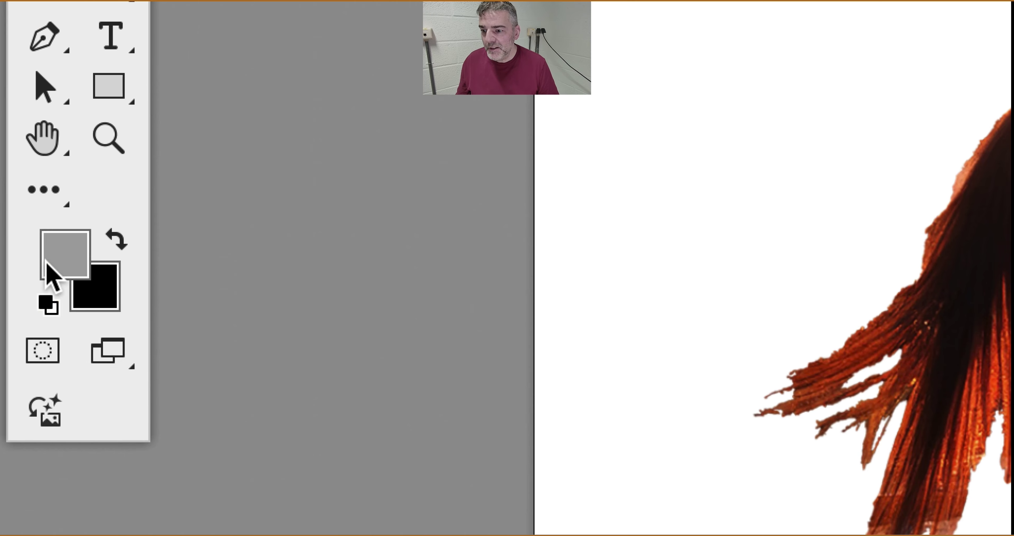
click(64, 260)
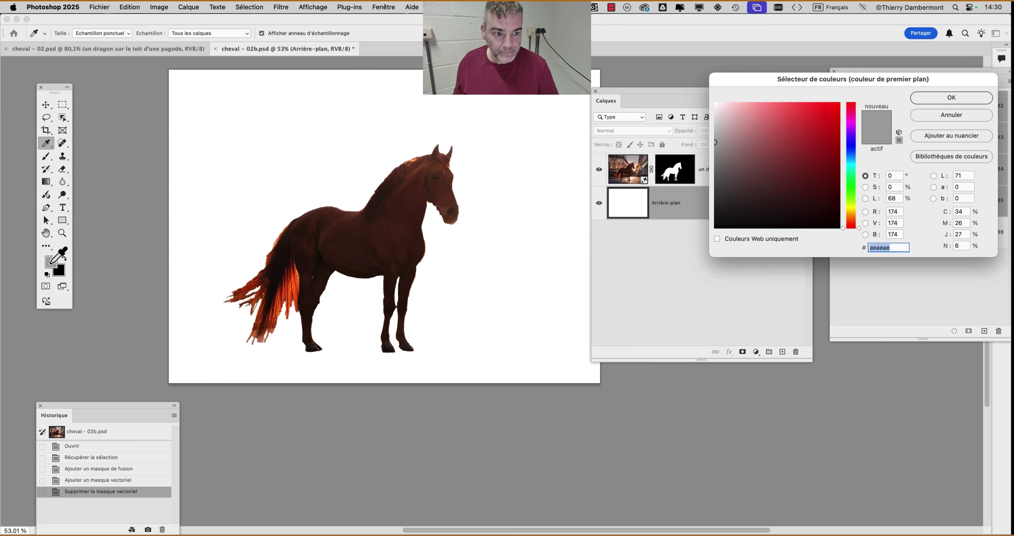
click(791, 149)
click(851, 192)
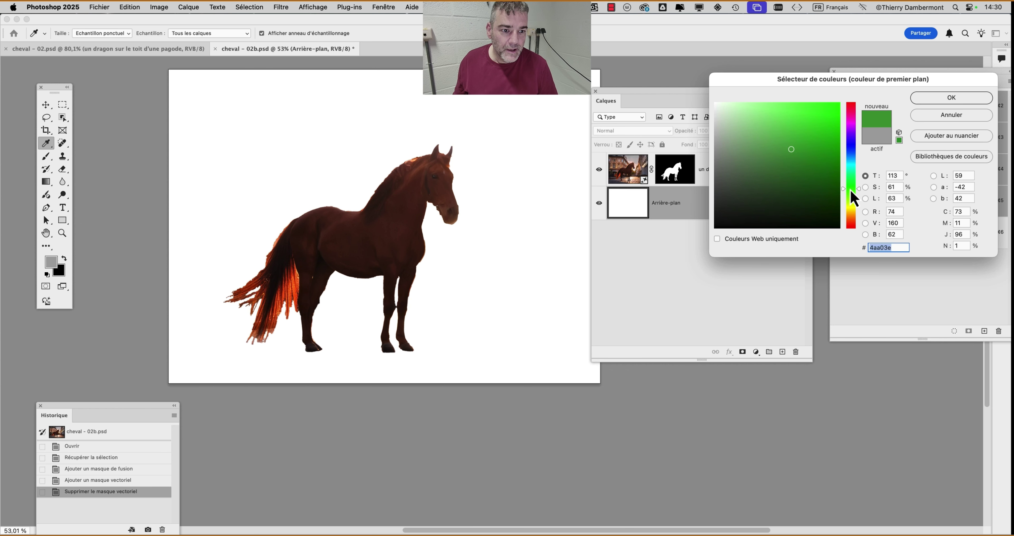
click(926, 99)
key(b)
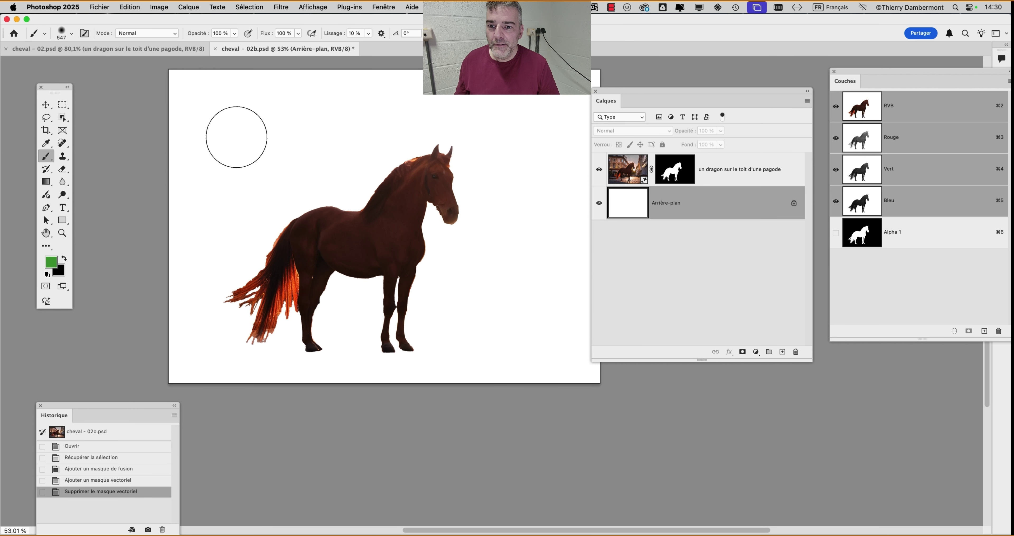
mouse_move(228, 130)
mouse_down()
mouse_move(362, 102)
mouse_move(477, 117)
mouse_move(366, 226)
mouse_move(489, 312)
mouse_move(464, 390)
mouse_up()
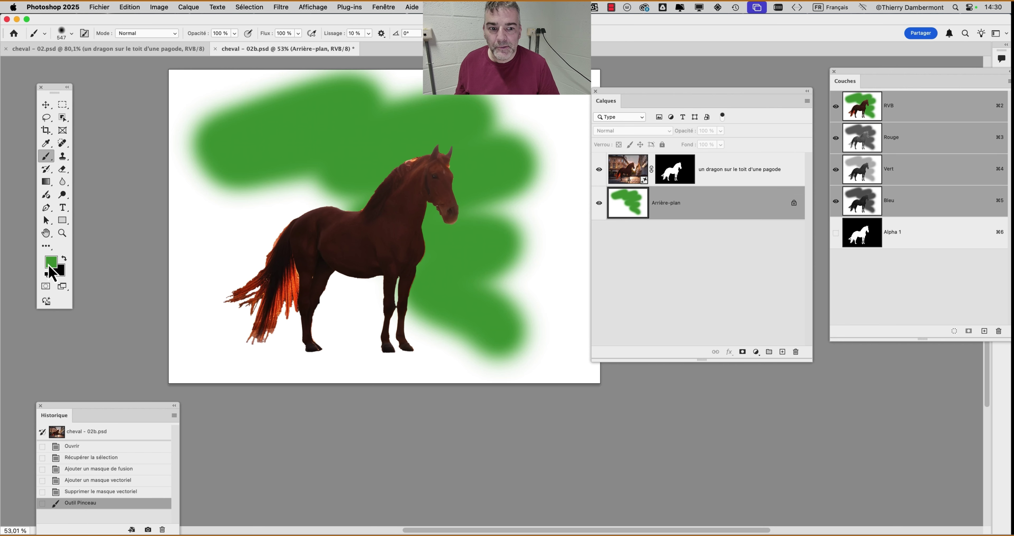
Change the foreground colour to purple and paint a stroke on the Arrière-plan layer behind the horse's body and legs
click(52, 271)
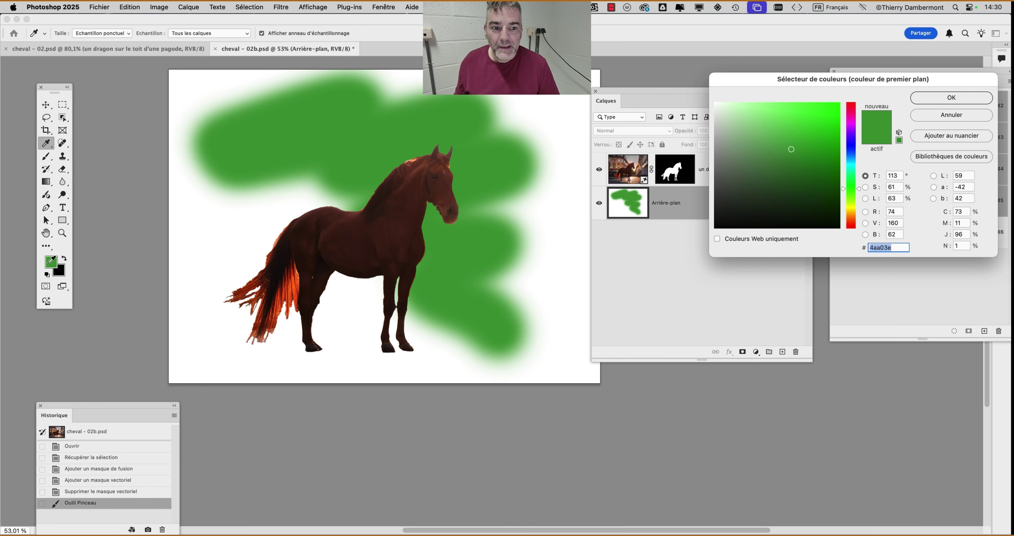
click(855, 135)
click(951, 98)
mouse_move(267, 233)
mouse_down()
mouse_move(309, 190)
mouse_move(344, 314)
mouse_move(412, 345)
mouse_move(441, 377)
mouse_up()
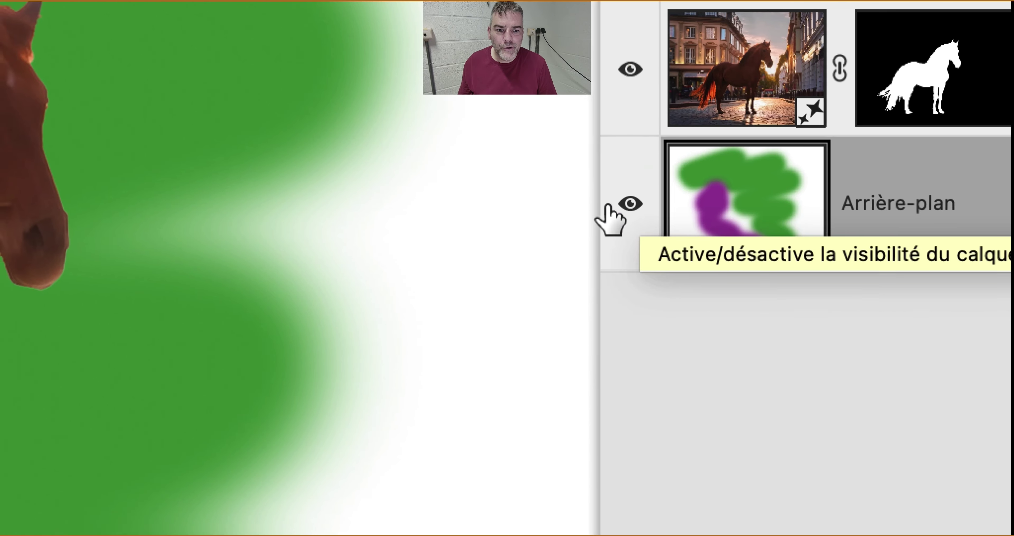
Toggle the Arrière-plan layer's visibility to compare the masked horse with and without its background, and shorten the Layers panel
click(390, 189)
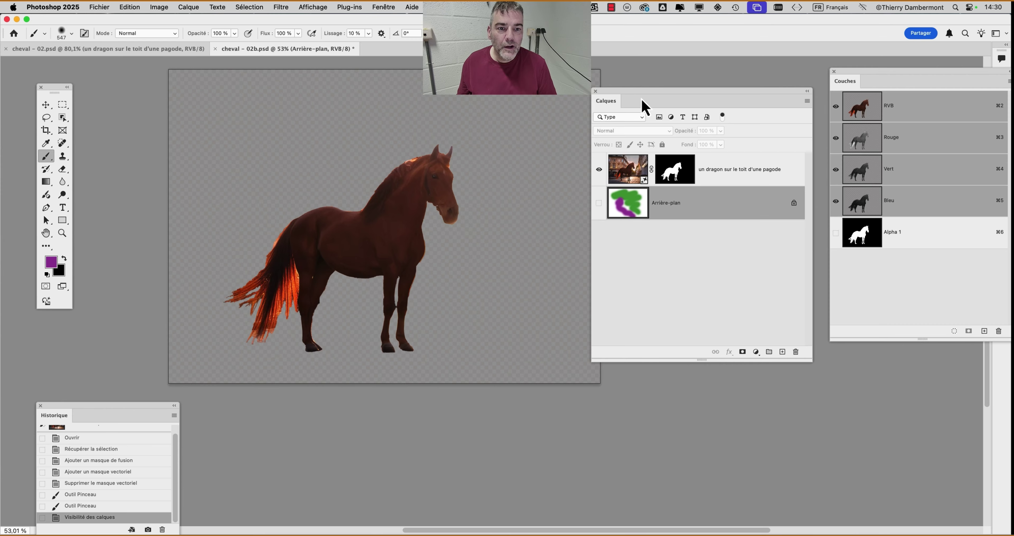
drag(646, 106, 581, 110)
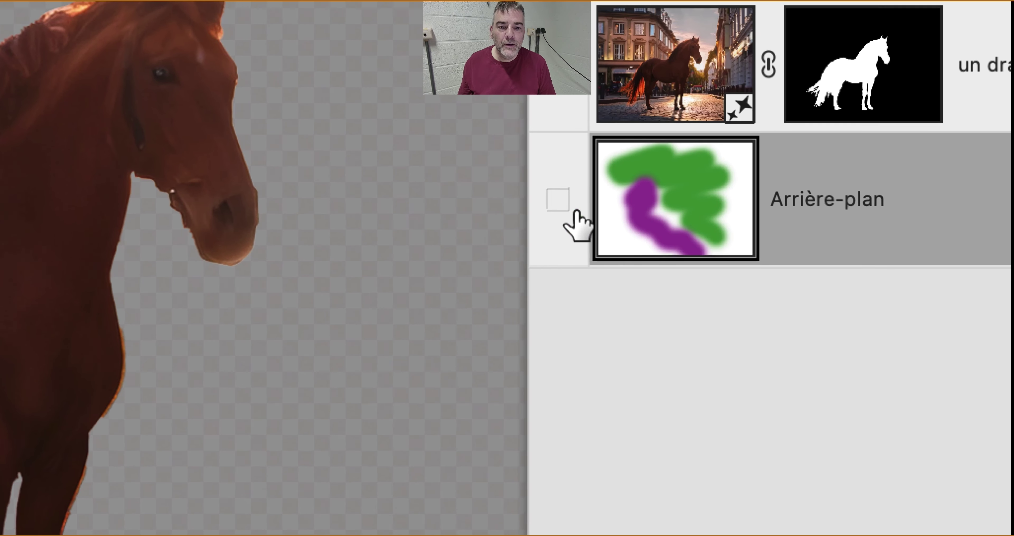
click(22, 195)
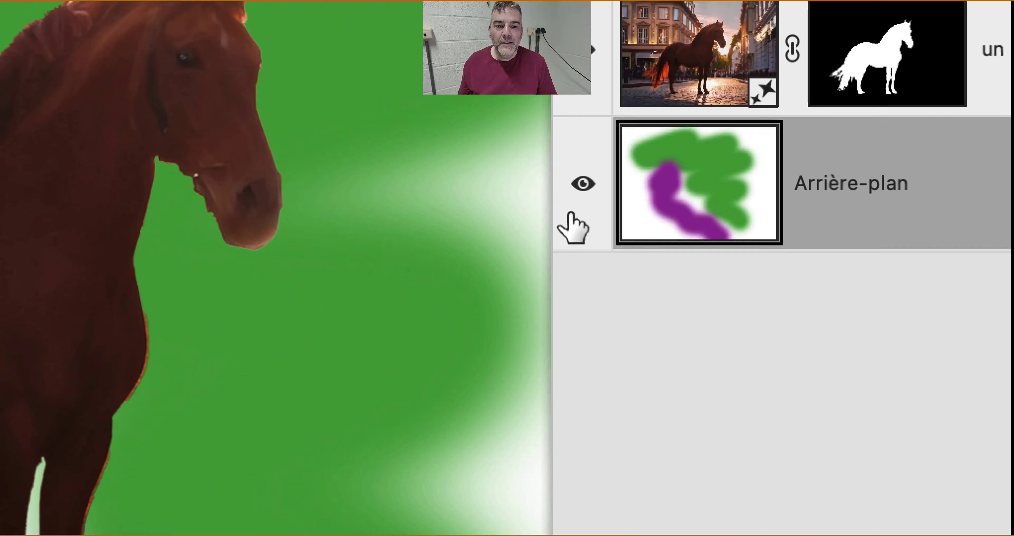
click(427, 282)
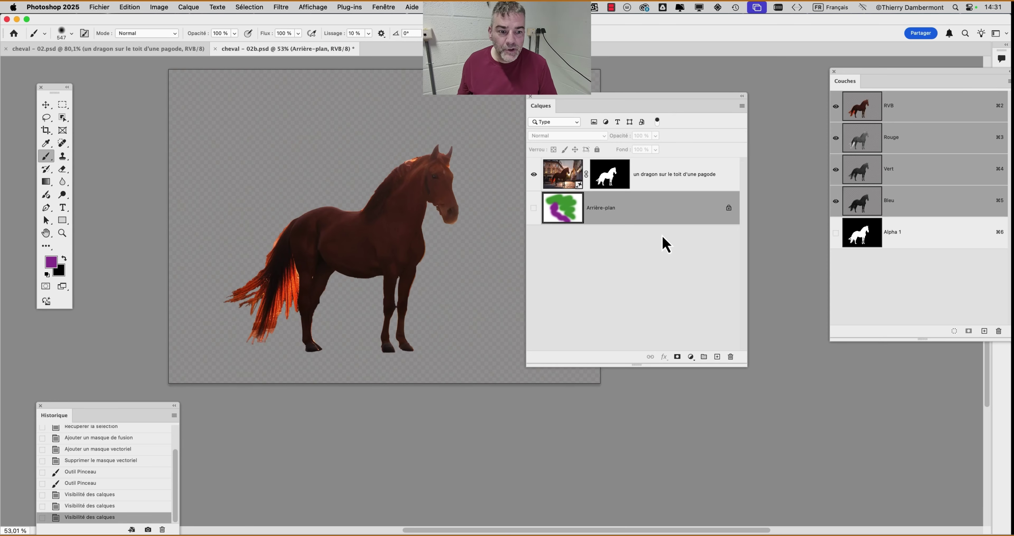
drag(744, 367, 721, 283)
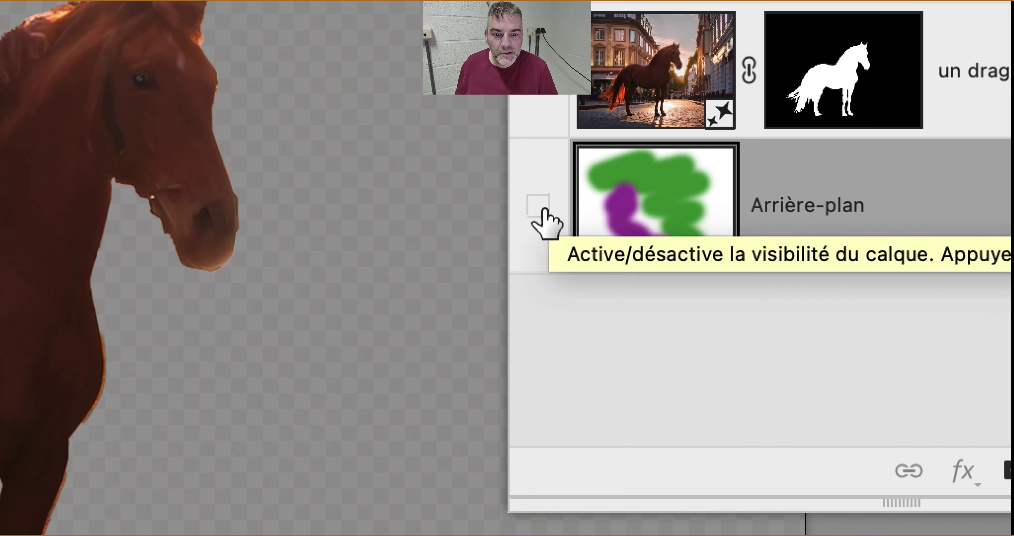
click(419, 210)
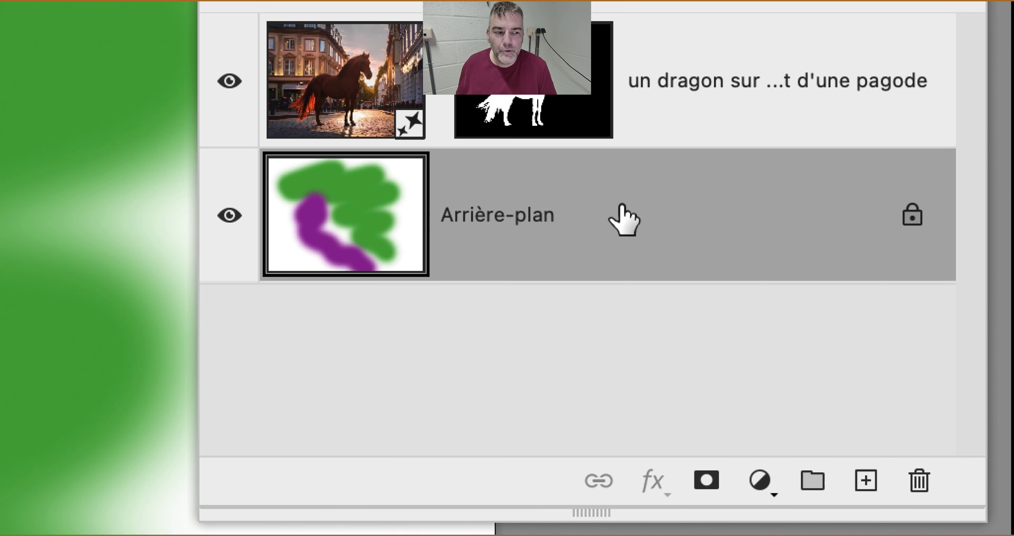
Convert the locked Arrière-plan background into a regular unlocked layer
double_click(624, 218)
click(583, 444)
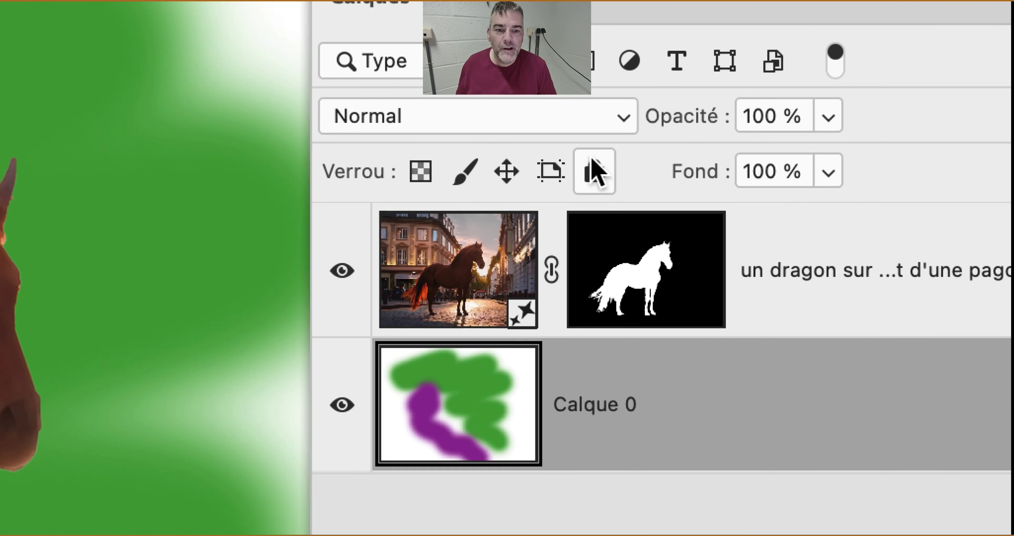
click(526, 59)
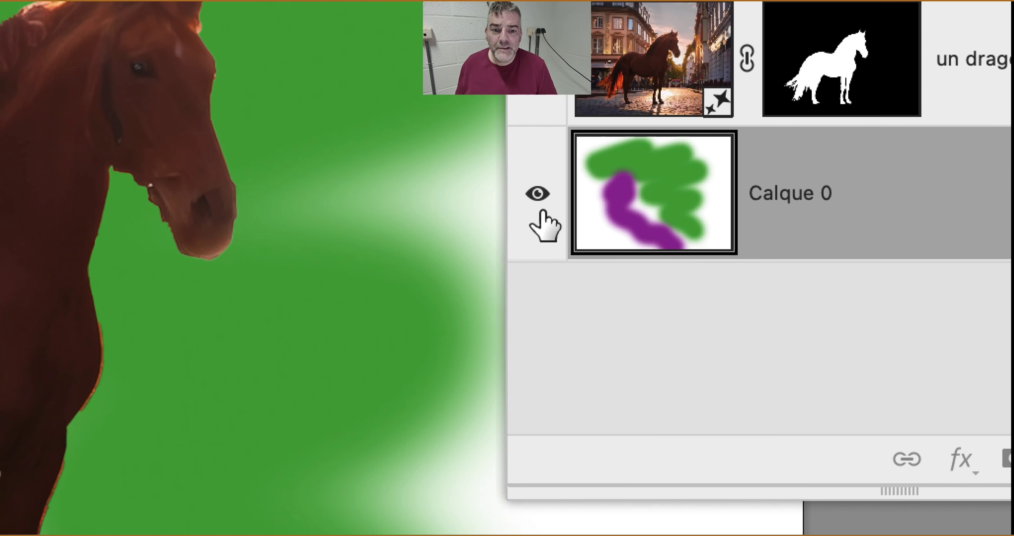
Hide Calque 0 and save the document as cheval - 03 cheval seul.psd in the CRV 2025-2026 cours 04 folder, with maximised compatibility
click(537, 197)
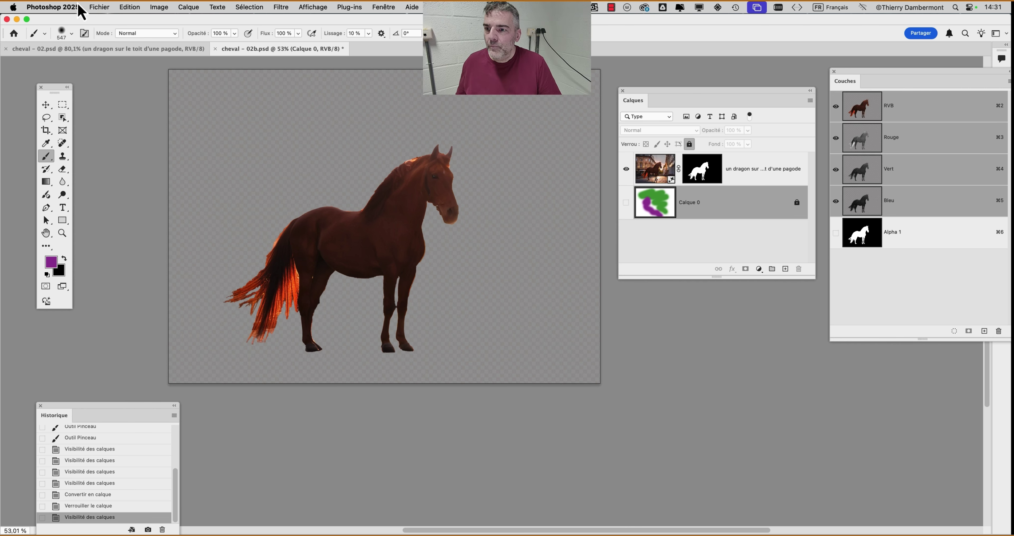
click(100, 8)
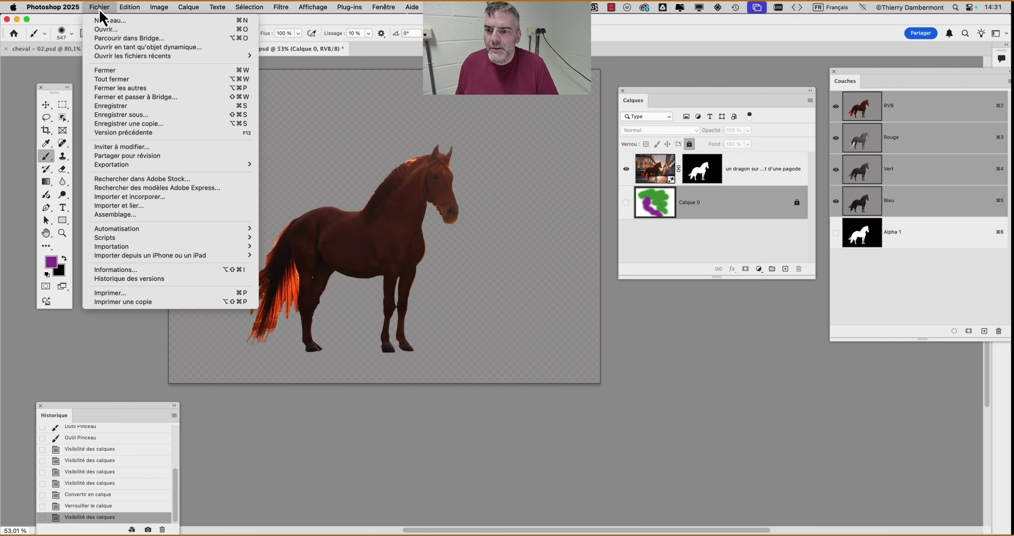
click(131, 118)
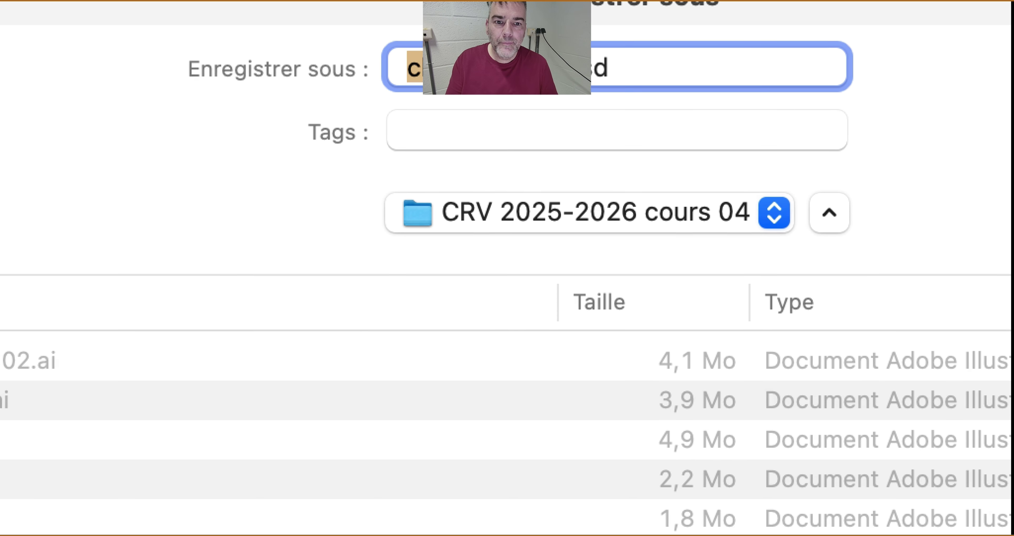
click(552, 66)
key(BackSpace)
key(BackSpace)
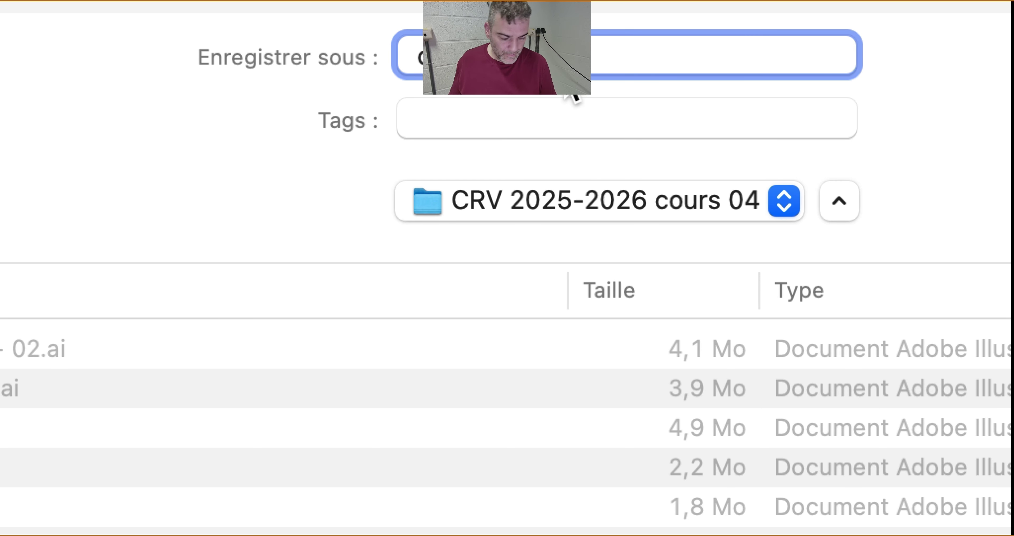
text(01 eval seul)
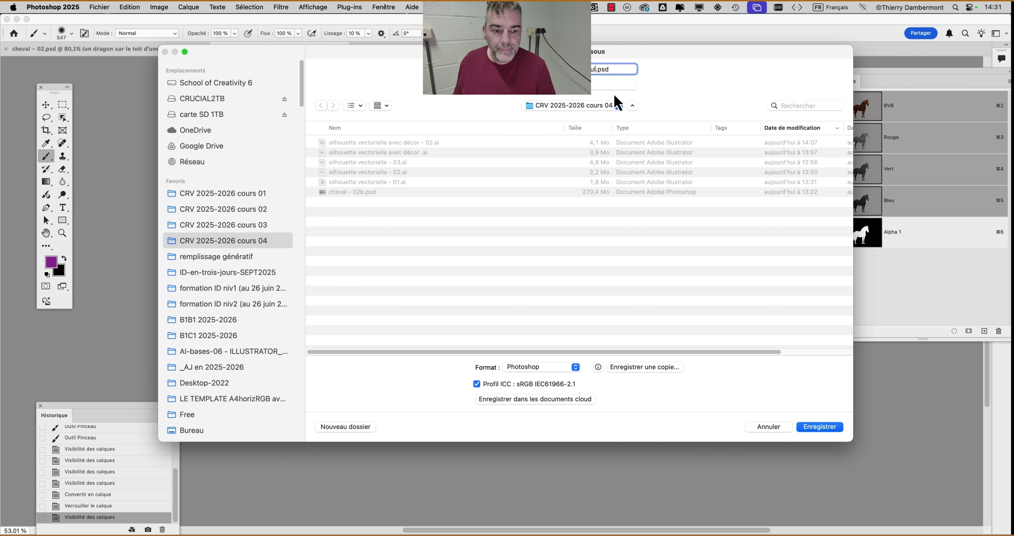
click(819, 427)
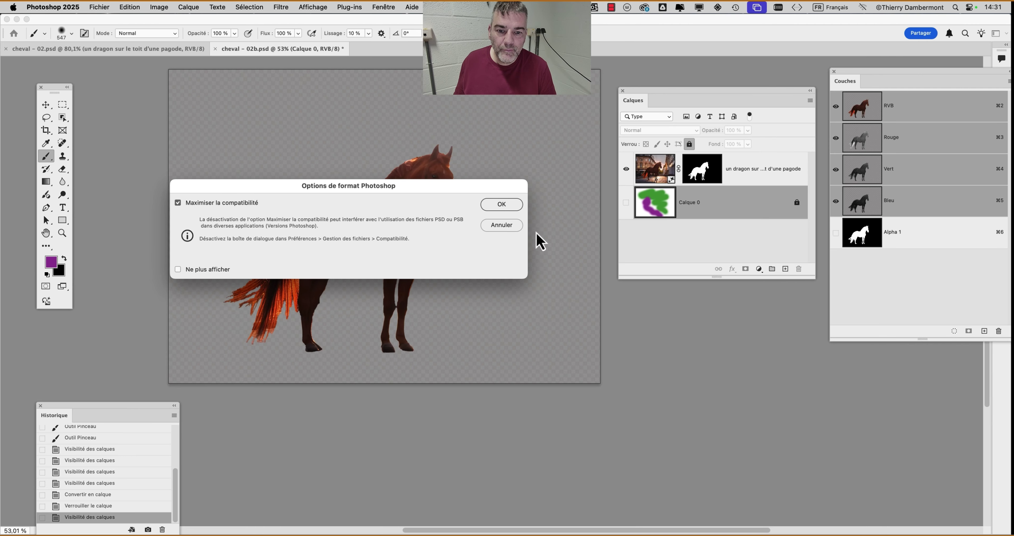
click(507, 205)
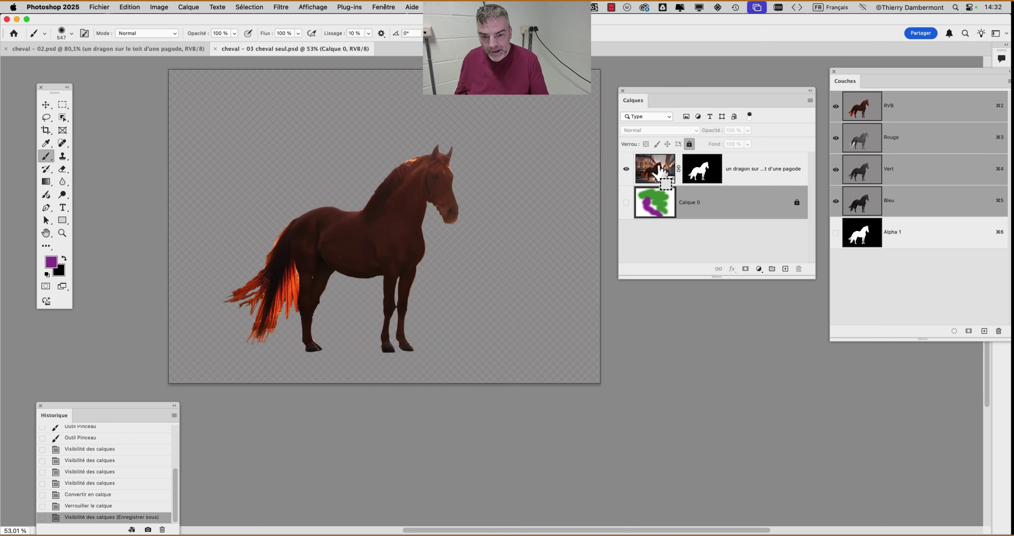
Switch to Illustrator, deselect the horse silhouette, and start a new document from the Impression presets using the Lettre format
key(super+Tab)
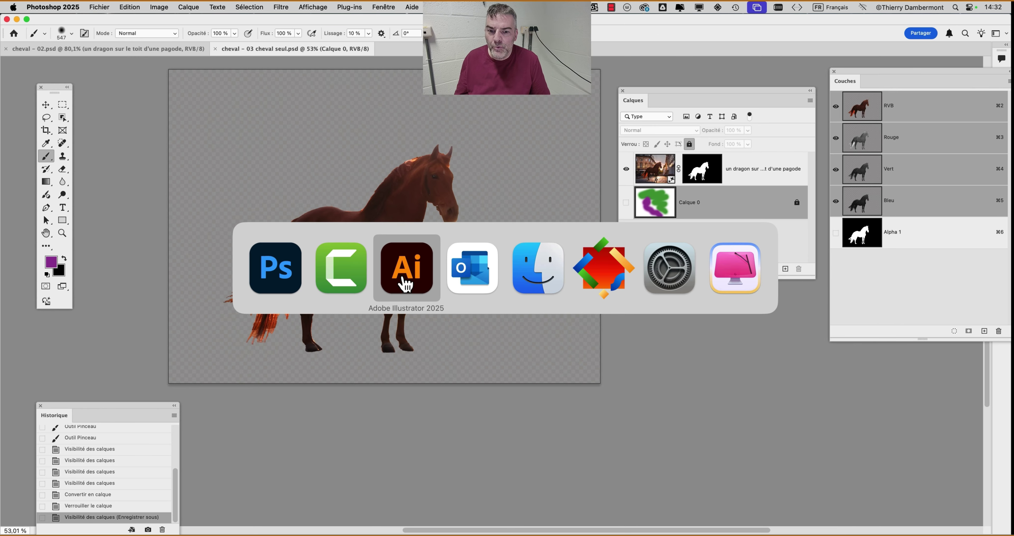
click(405, 284)
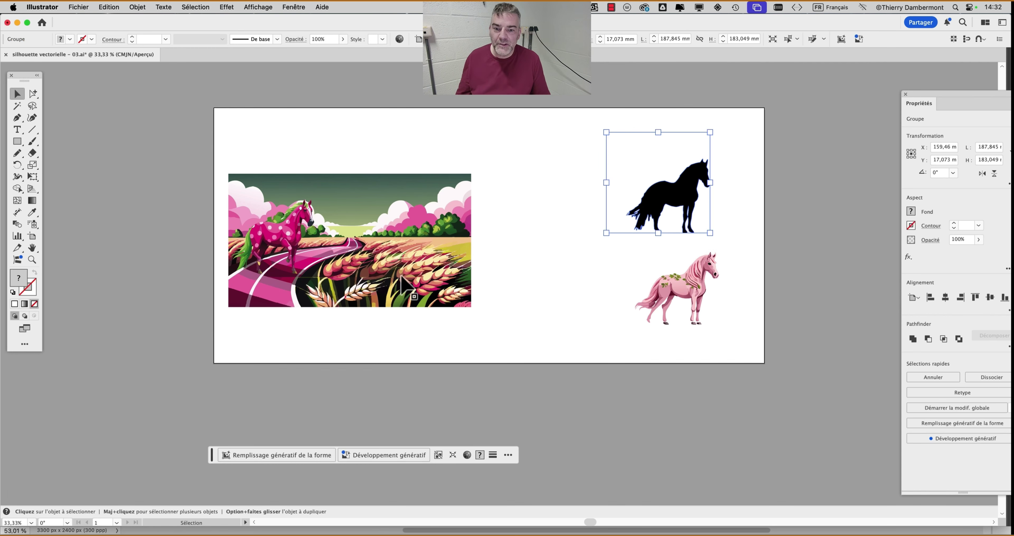
click(401, 153)
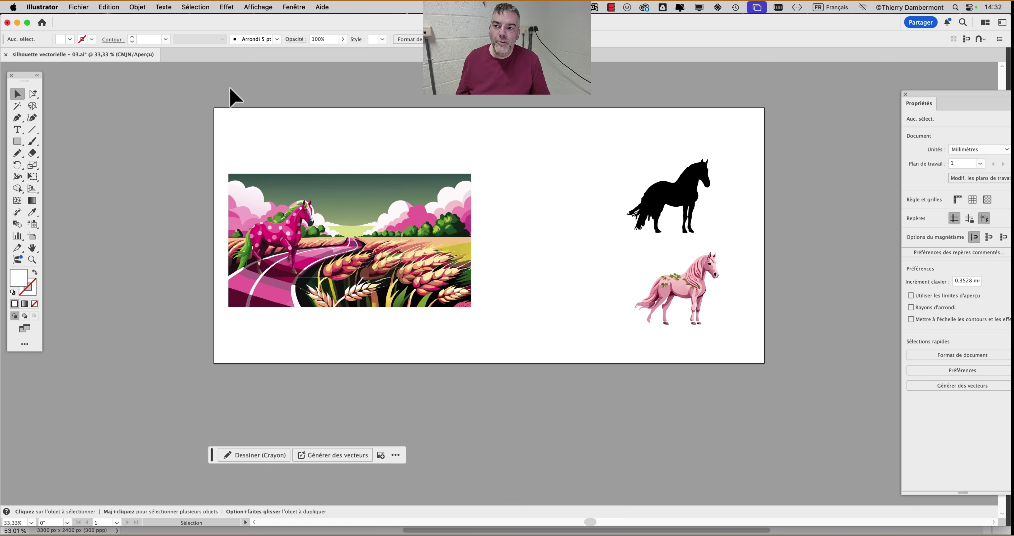
click(82, 7)
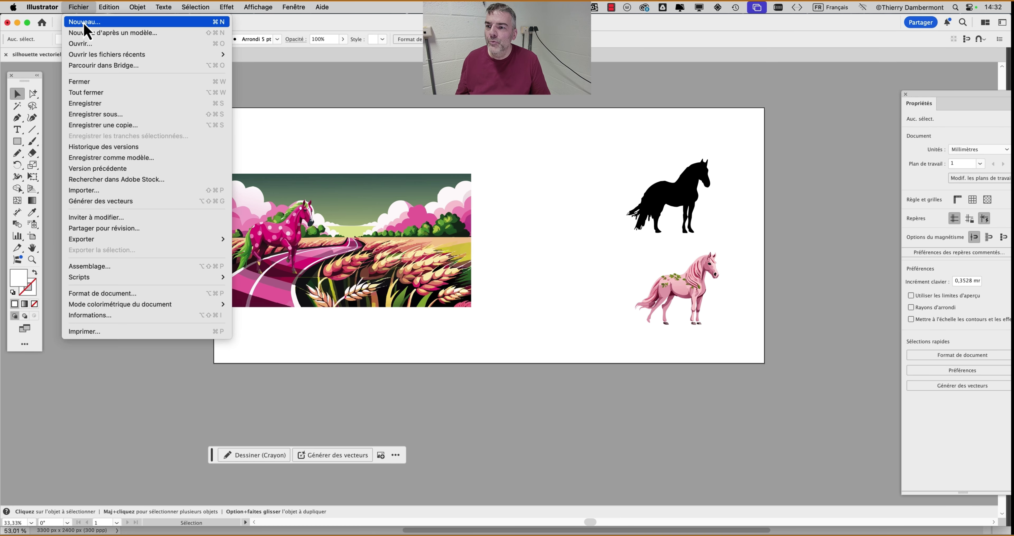
click(84, 23)
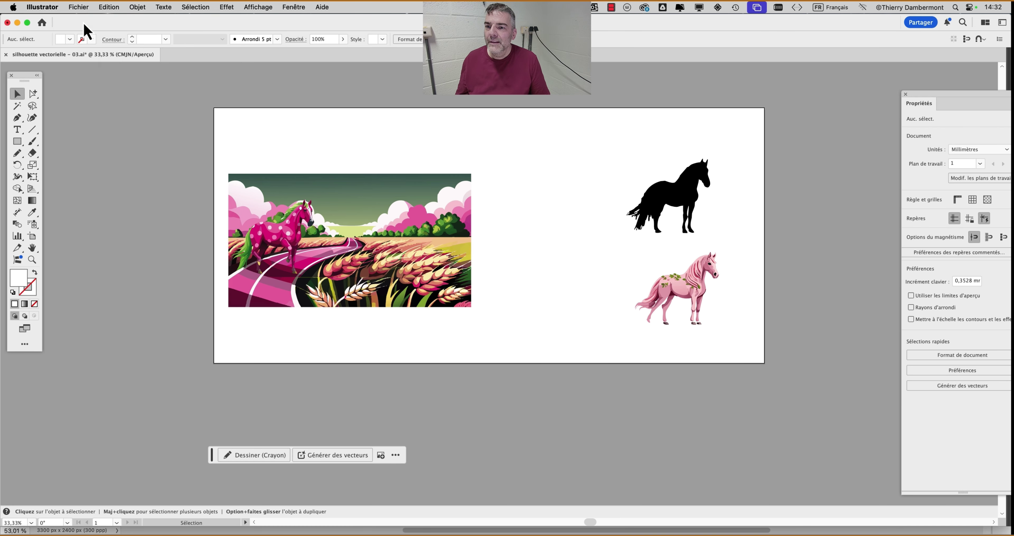
click(289, 75)
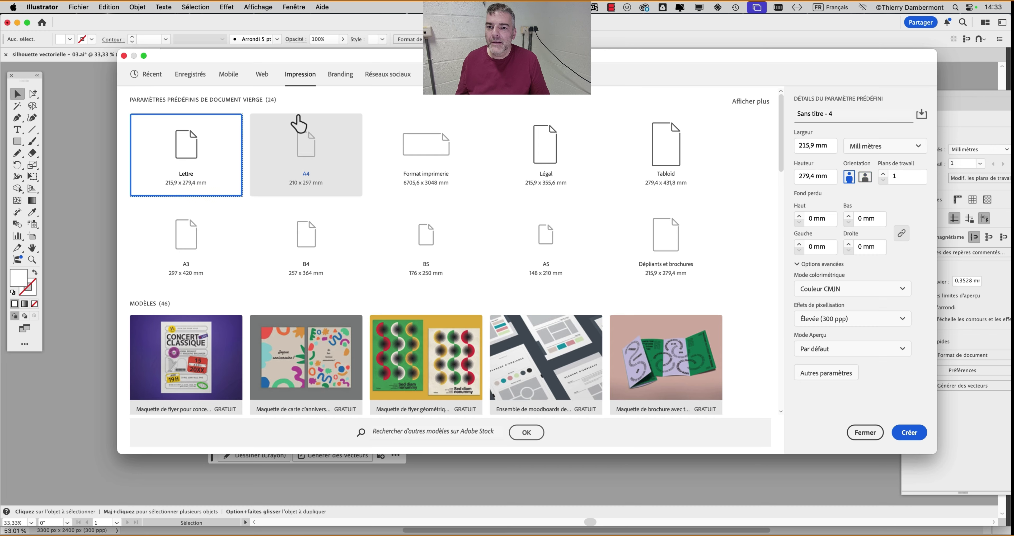
Set the new document to Couleur RVB and landscape orientation, then create it
click(838, 291)
click(845, 310)
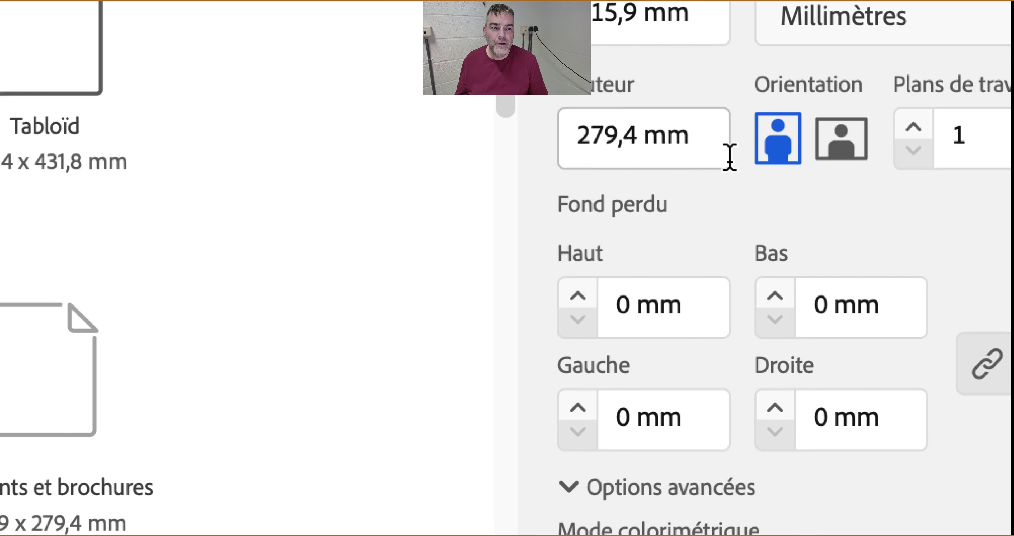
click(830, 154)
click(772, 153)
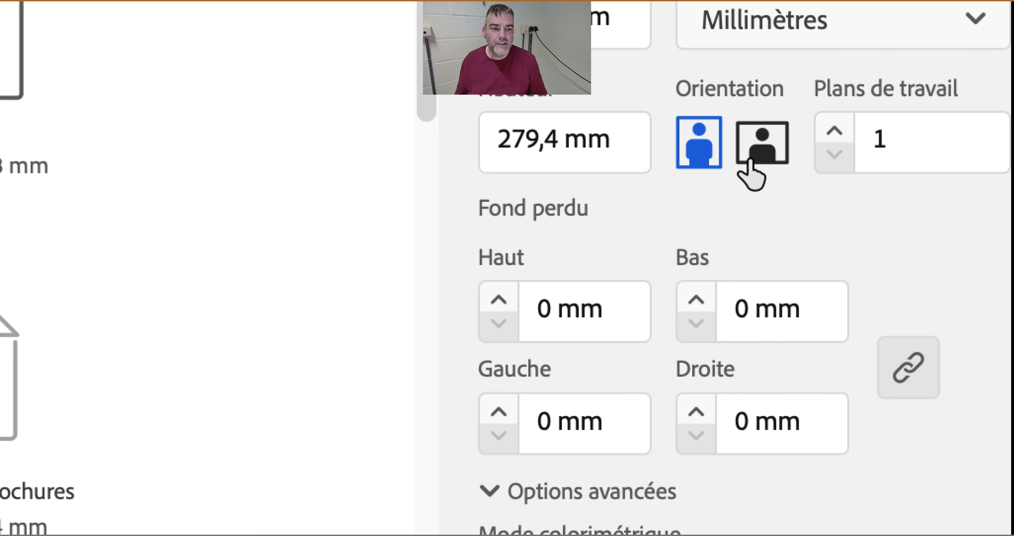
click(748, 160)
click(751, 251)
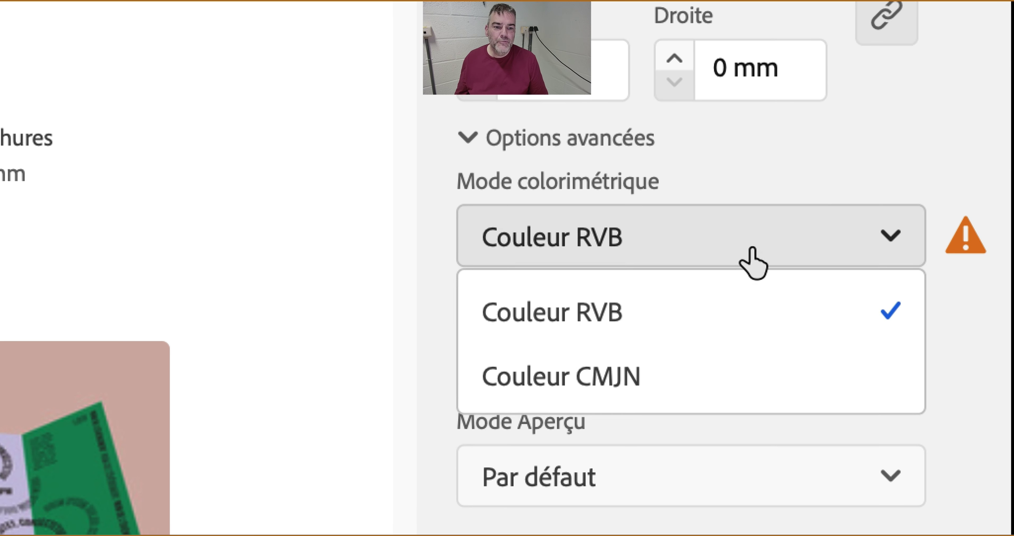
click(685, 311)
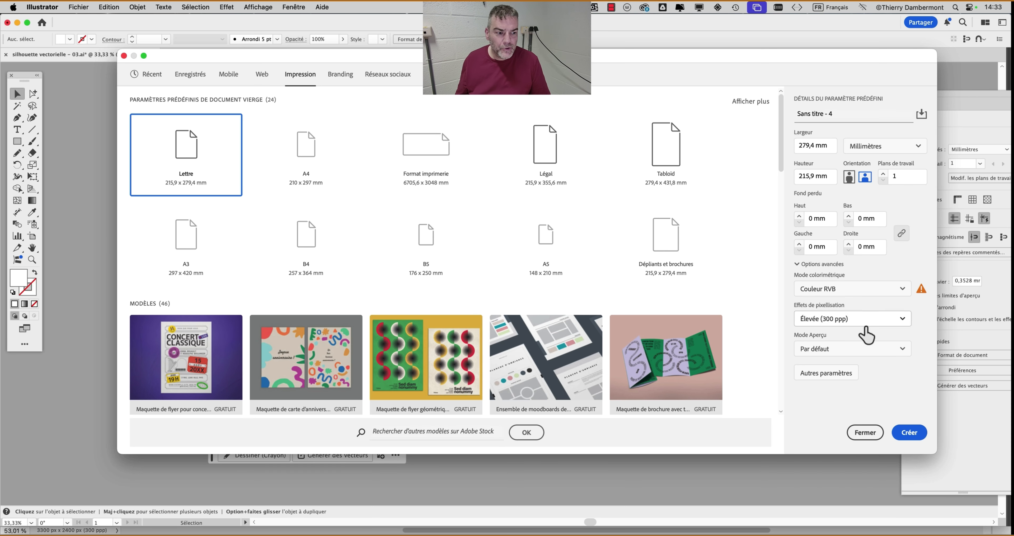
click(913, 432)
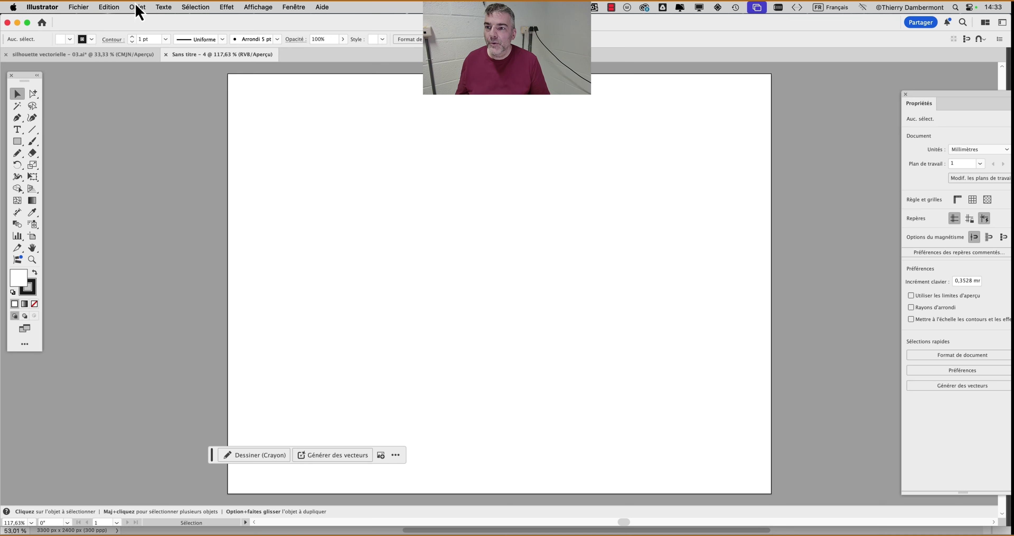
Check which colour mode the new document uses
click(80, 8)
mouse_move(107, 307)
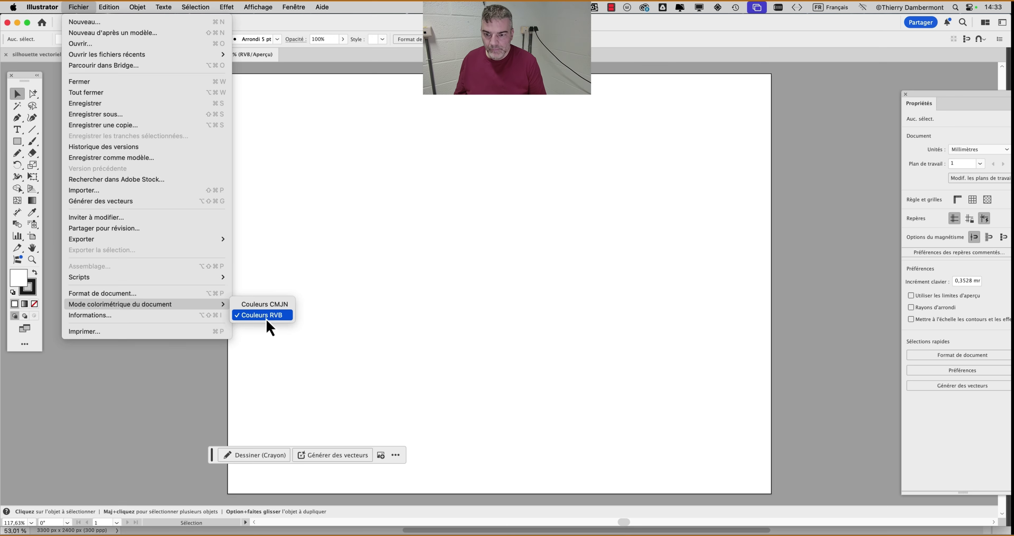
click(347, 321)
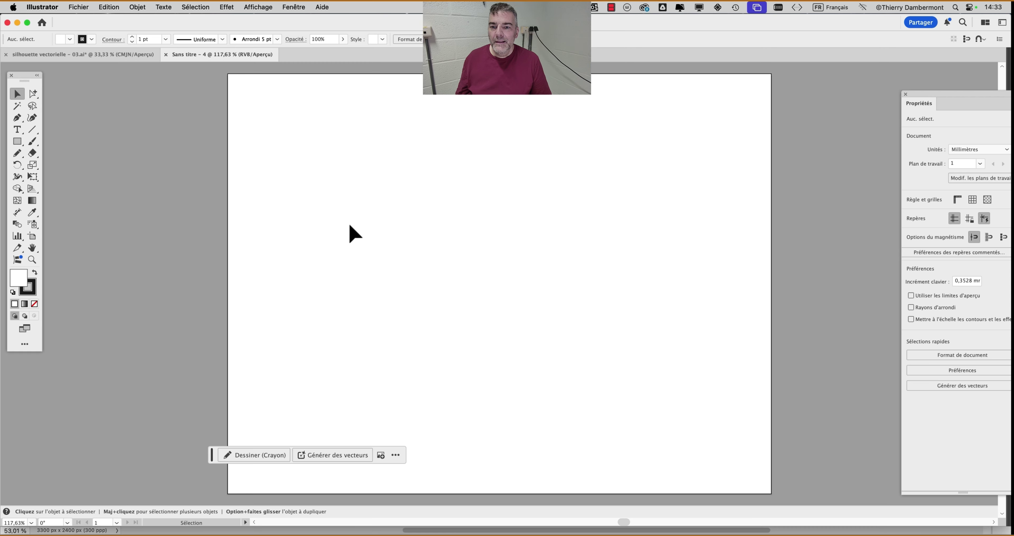
Import cheval - 03 cheval seul.psd without linking it and place it on the artboard at about 198 × 144 mm
key(space)
drag(385, 231, 295, 226)
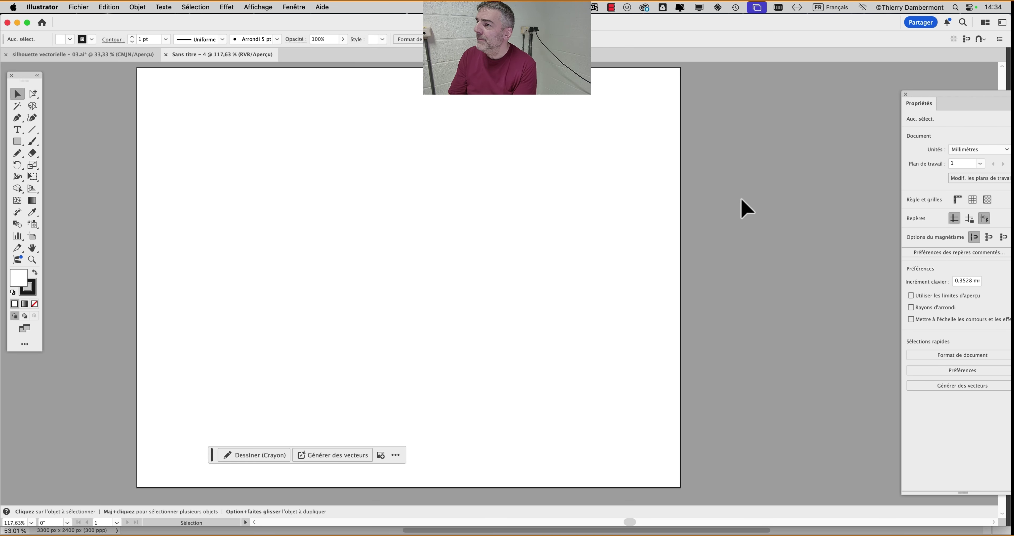
click(80, 7)
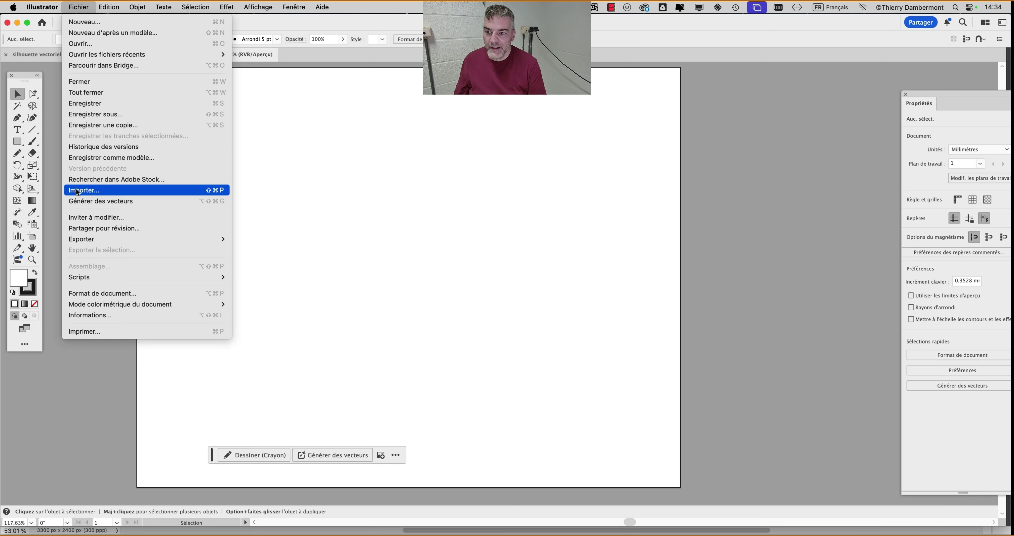
click(78, 192)
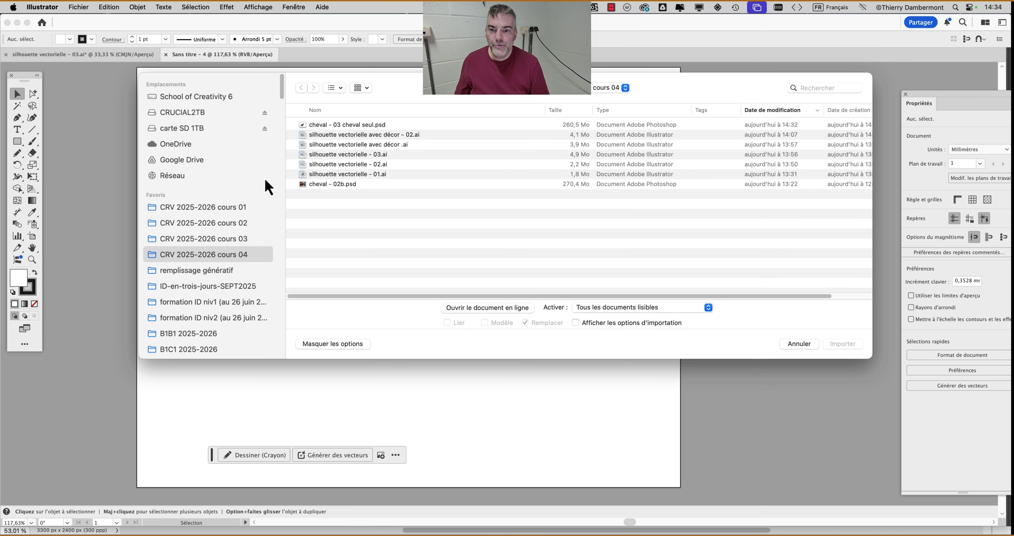
click(338, 127)
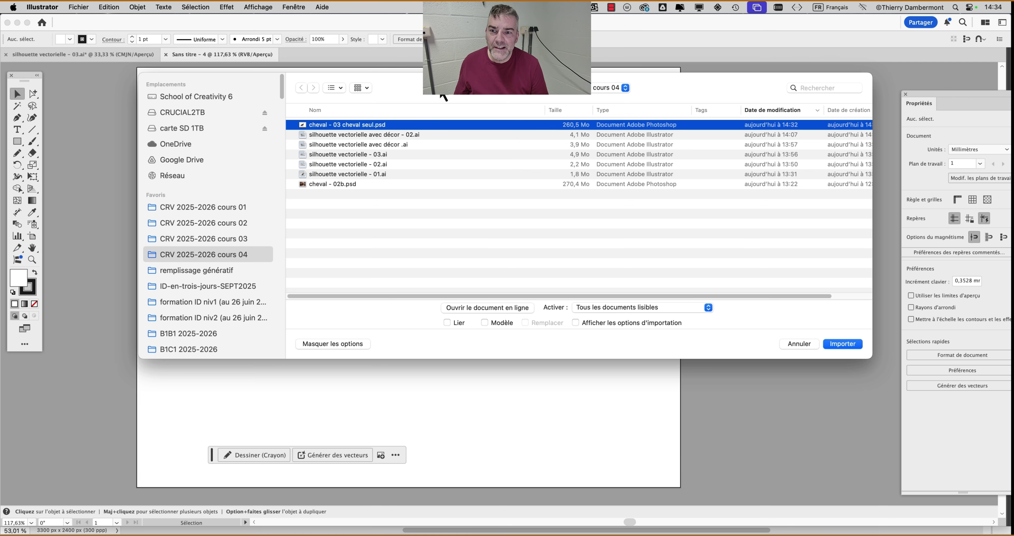
drag(441, 96, 400, 110)
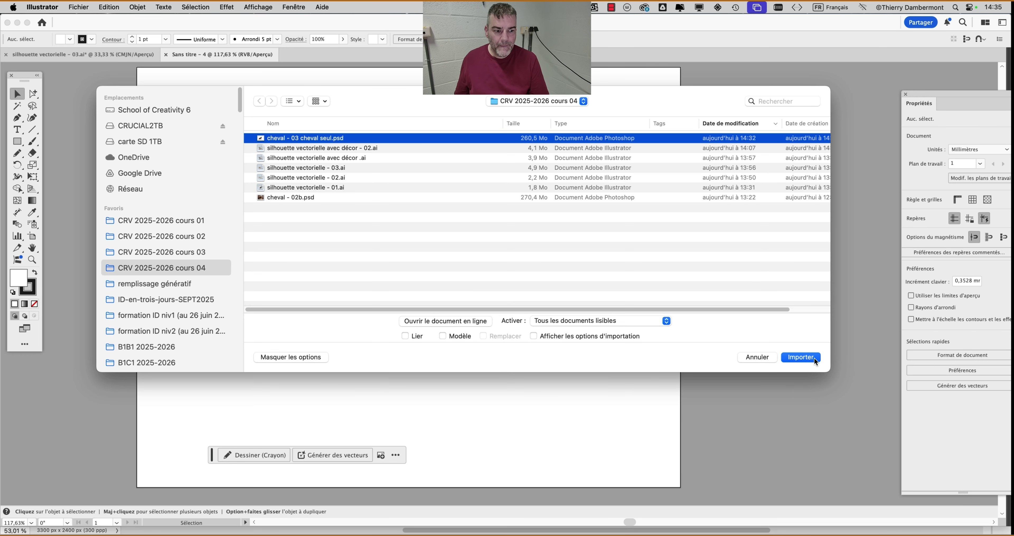
click(800, 358)
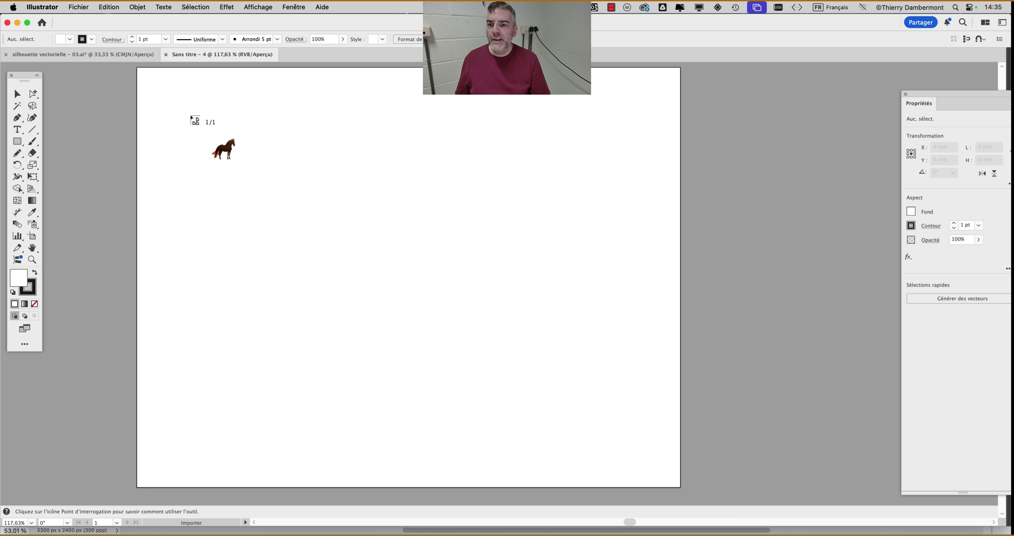
drag(191, 117, 661, 398)
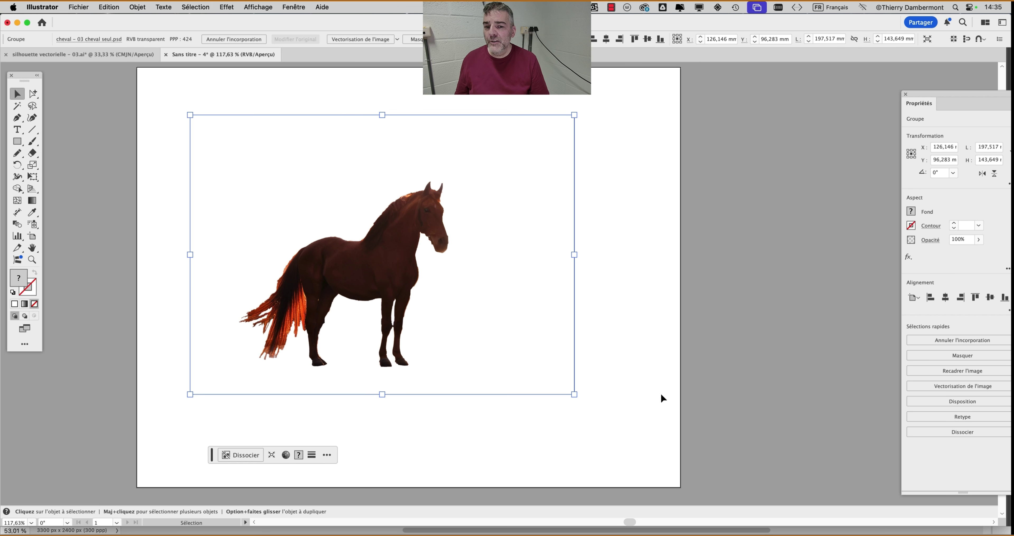
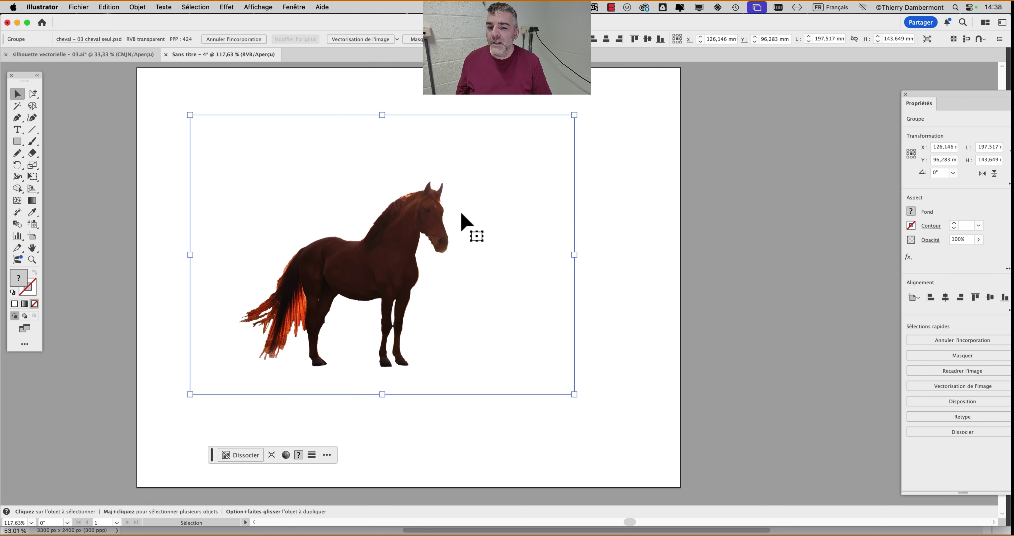
Display the Vectorisation de l'image panel, place it beside the horse, and lengthen it
scroll(456, 227, right, 2)
scroll(456, 226, down, 1)
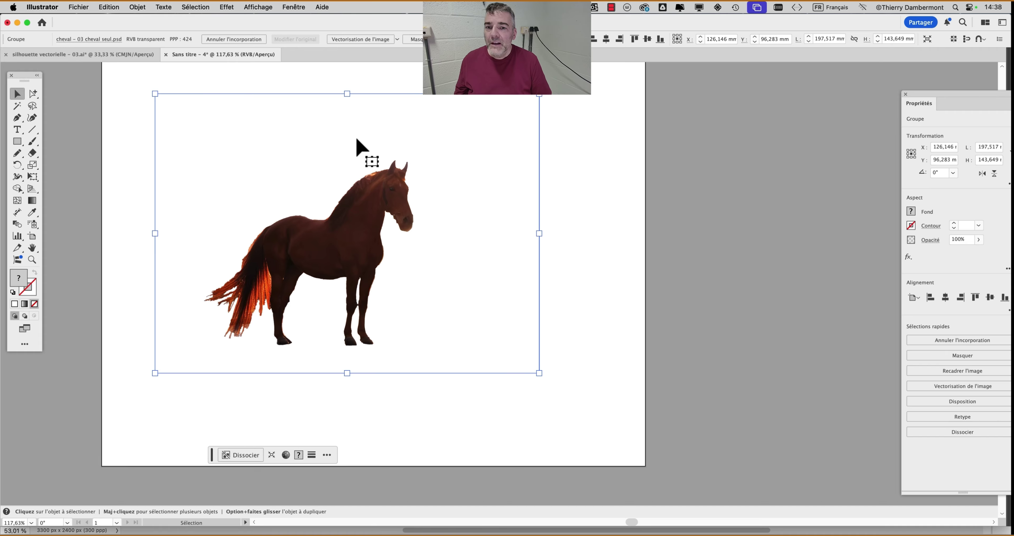
click(301, 6)
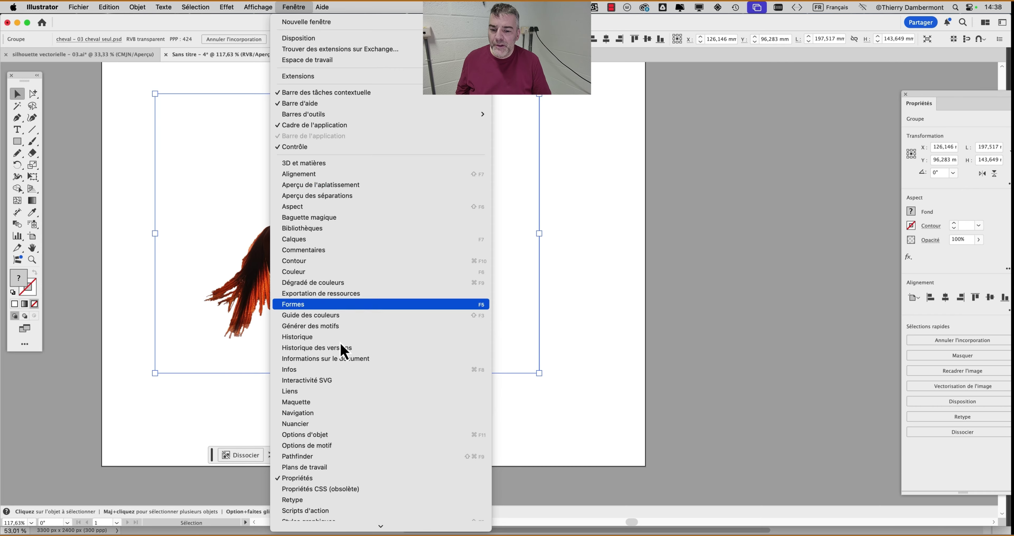
scroll(342, 393, down, 2)
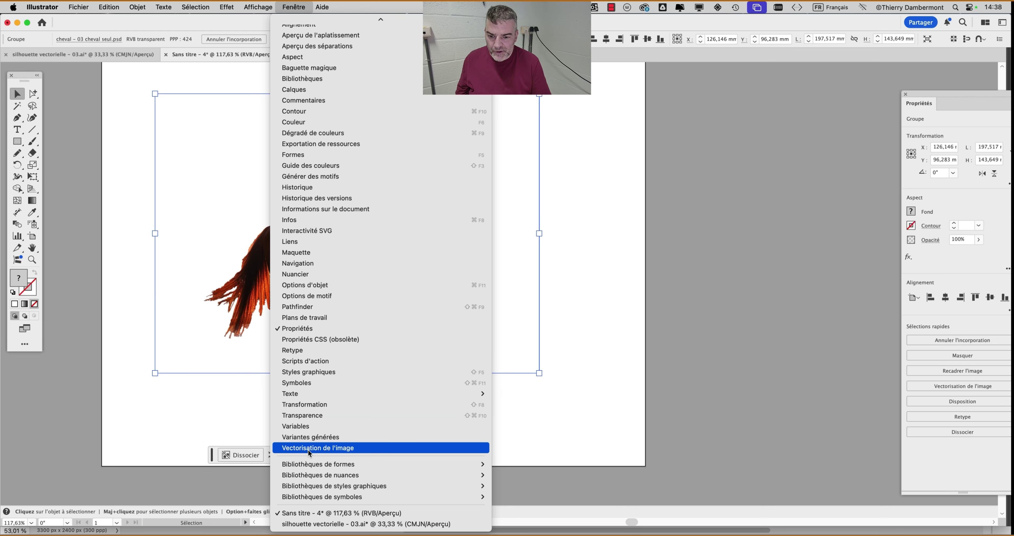
click(309, 448)
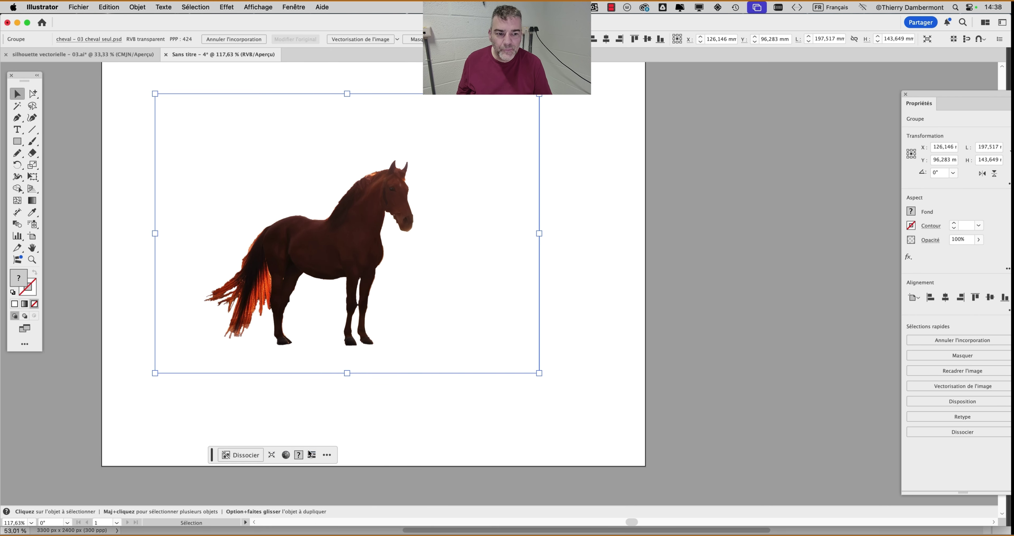
drag(580, 21, 639, 75)
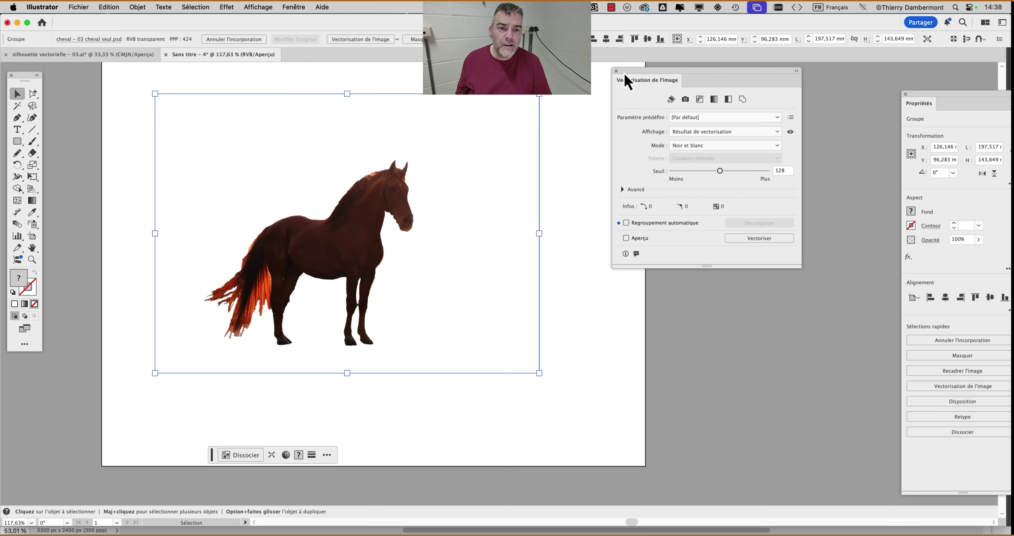
drag(630, 81, 619, 98)
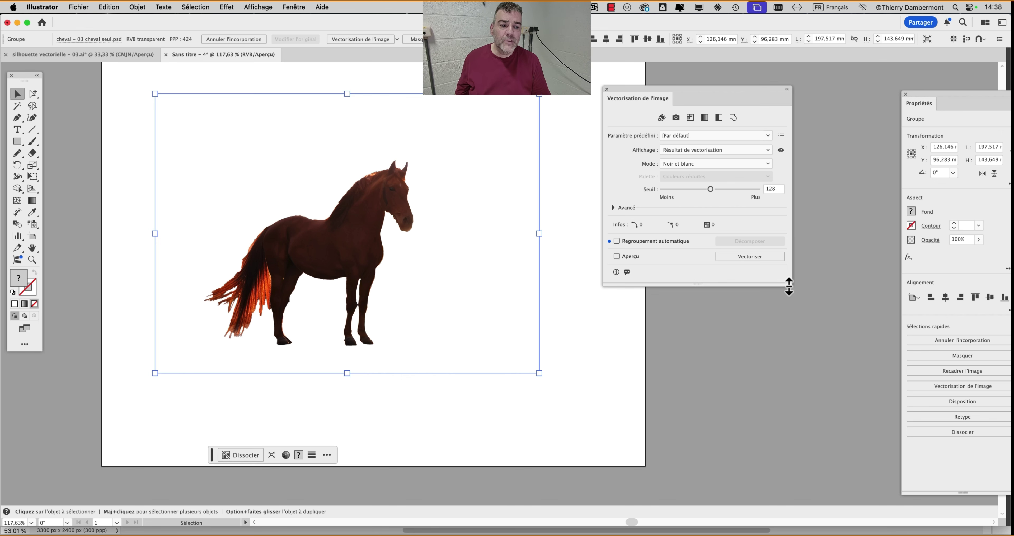
mouse_move(789, 285)
mouse_down()
mouse_move(806, 443)
mouse_move(792, 390)
mouse_up()
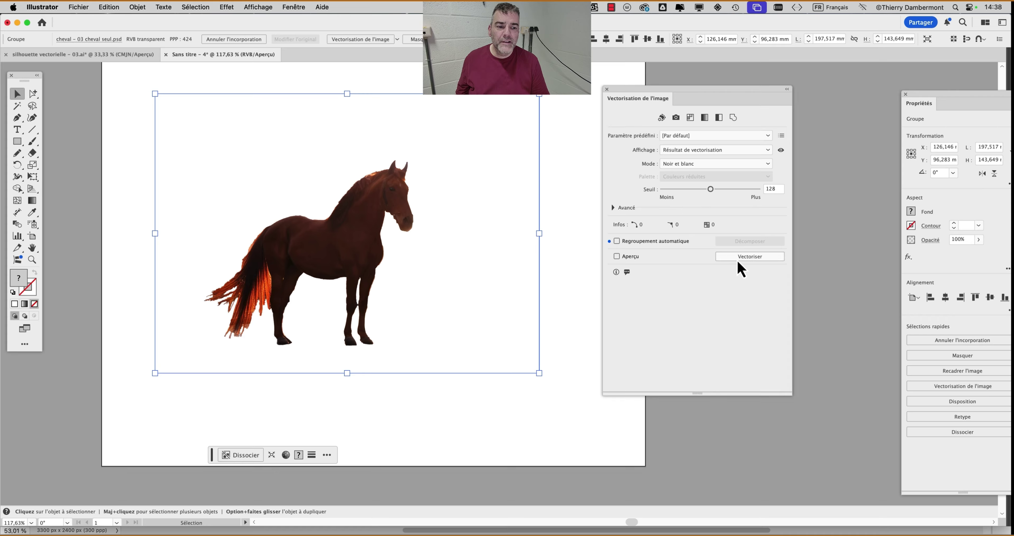
Vectorise the placed horse image with the [Par défaut] preset in Noir et blanc mode, agreeing to process the large image
key(super)
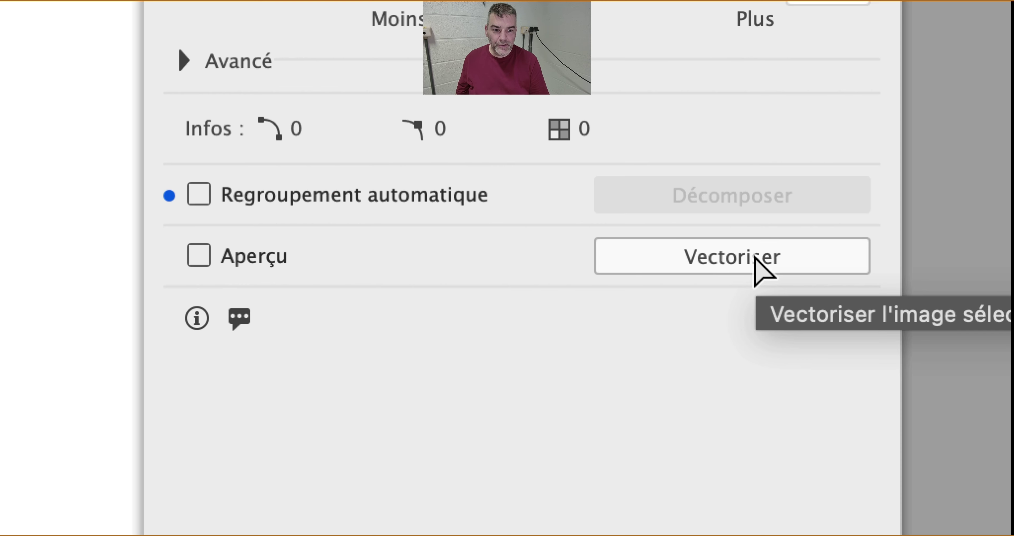
click(755, 256)
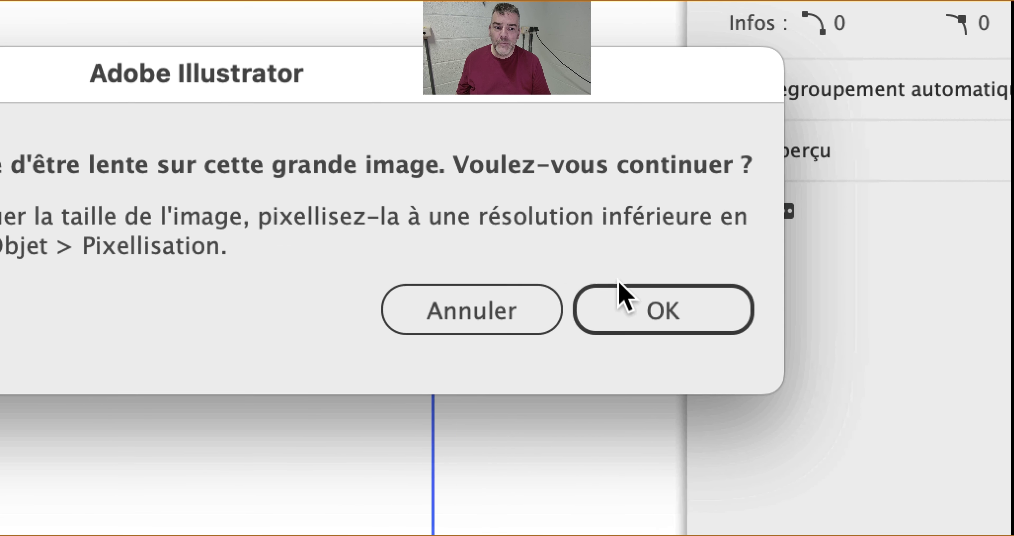
click(924, 329)
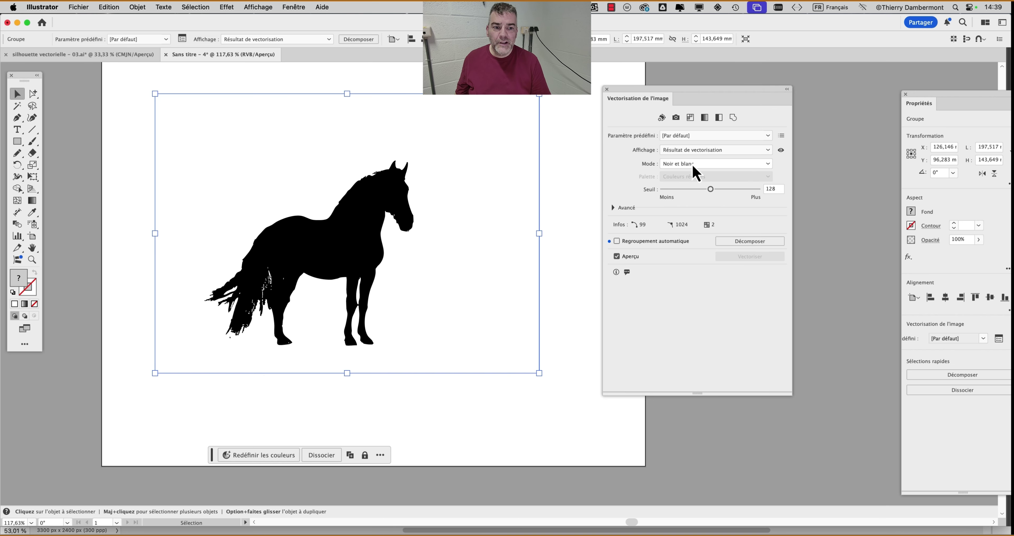
Set the horse tracing's mode to Couleur, keeping the reduced palette at 30 colours
key(super)
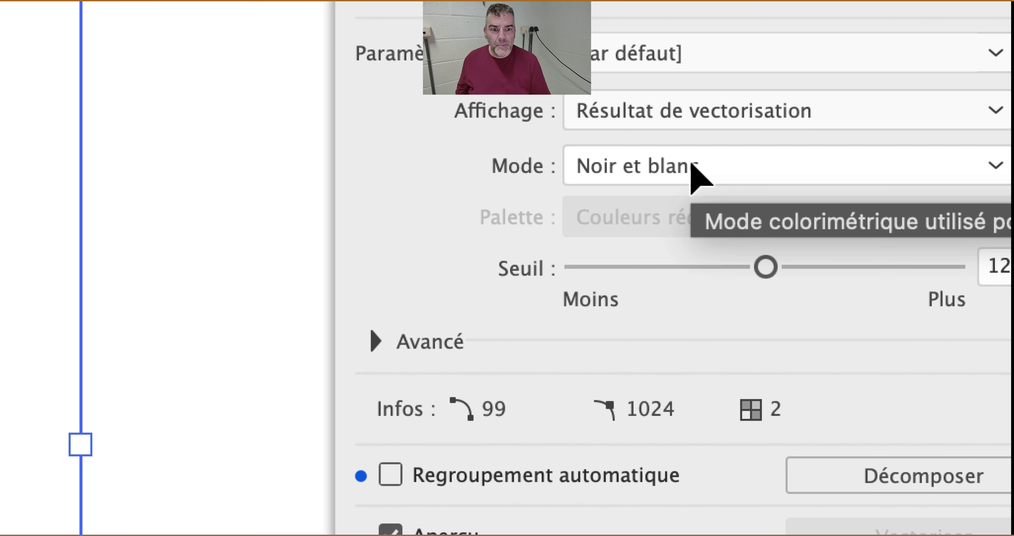
click(690, 164)
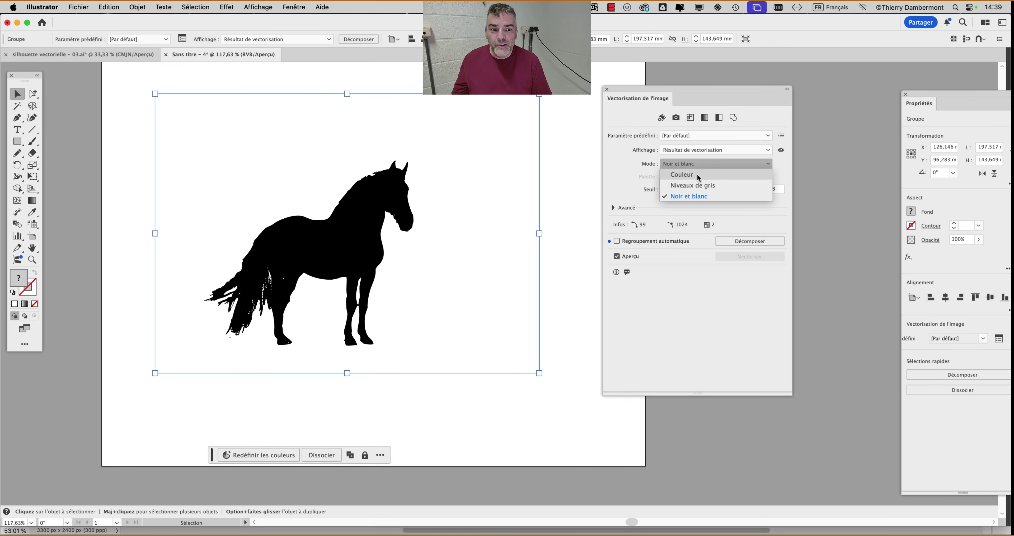
click(698, 176)
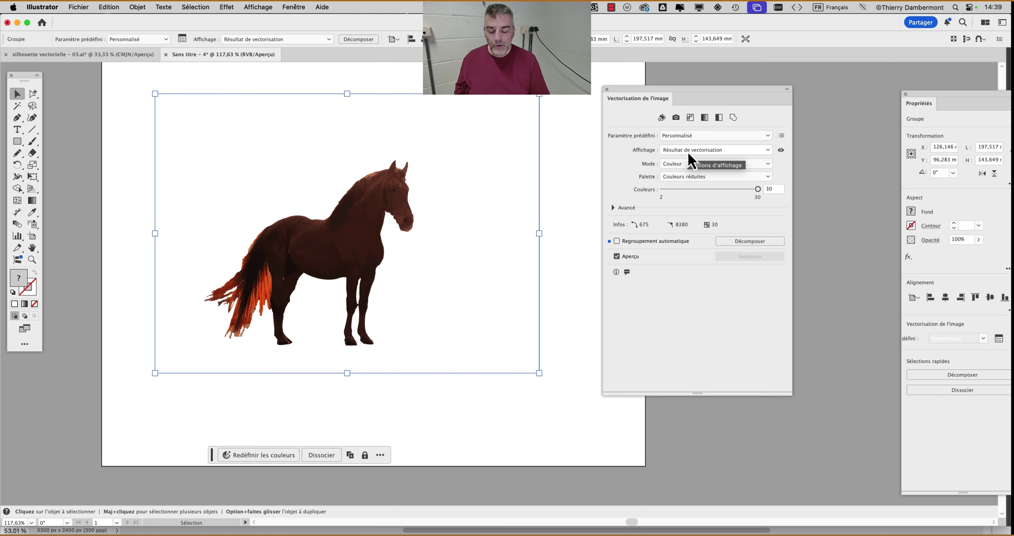
key(a)
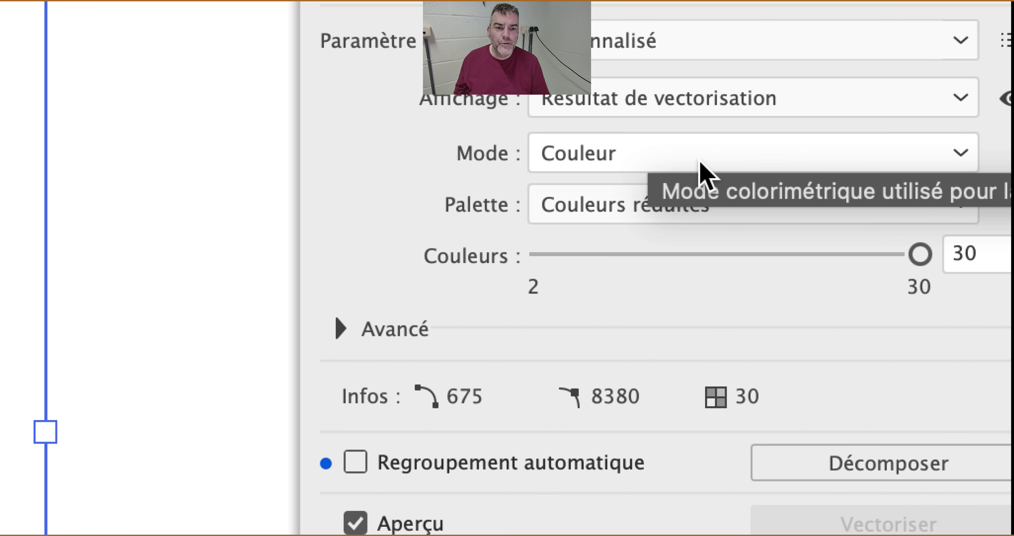
click(700, 162)
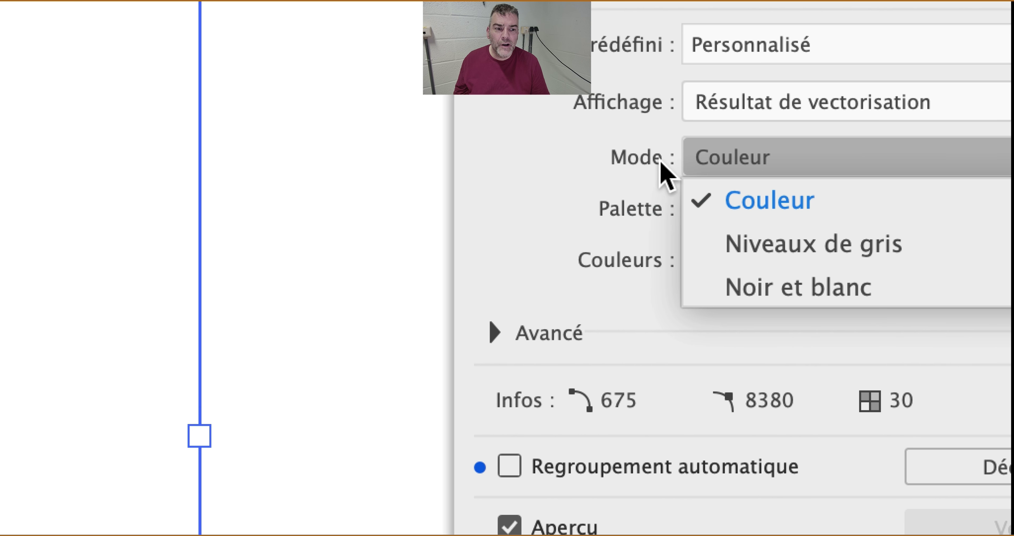
click(506, 159)
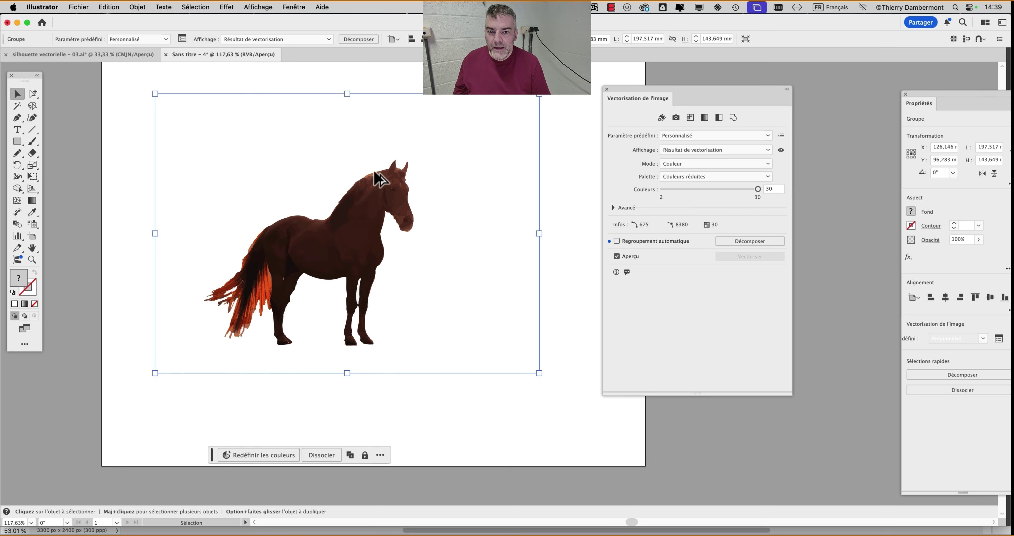
Examine the colour tracing closely from the horse's head to its tail, moving the Vectorisation de l'image panel clear of the horse
scroll(389, 190, up, 2)
scroll(403, 191, up, 6)
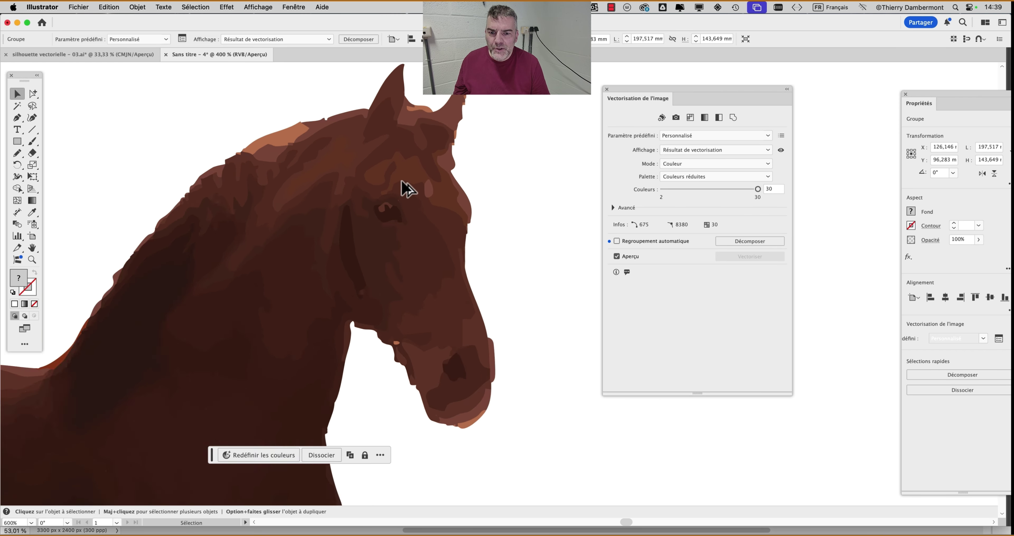
scroll(403, 190, down, 3)
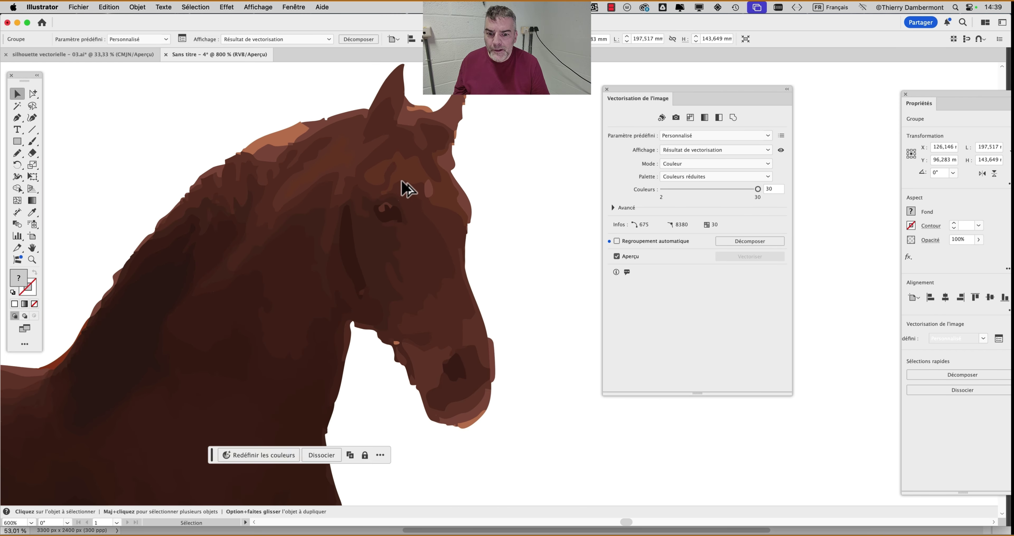
scroll(267, 228, down, 1)
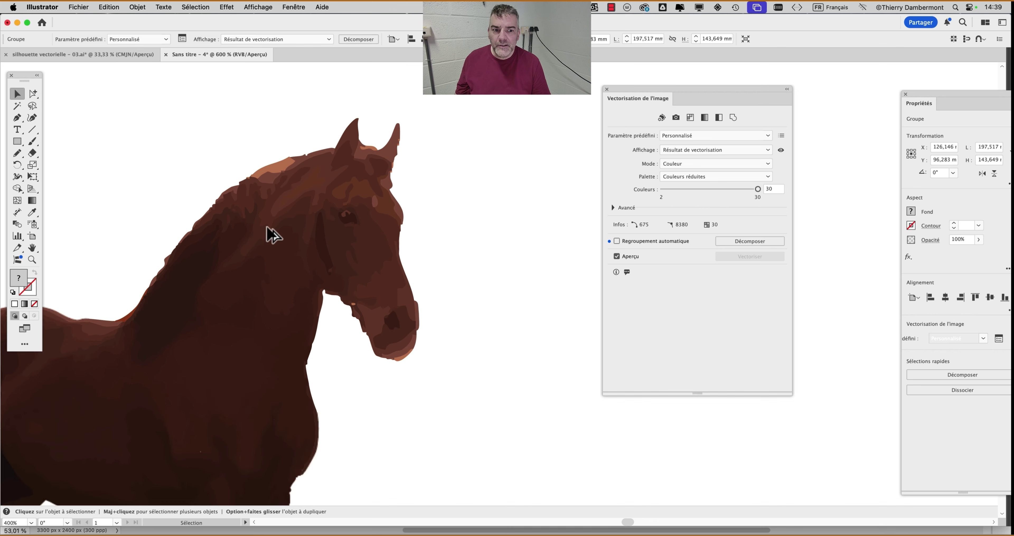
drag(322, 239, 627, 49)
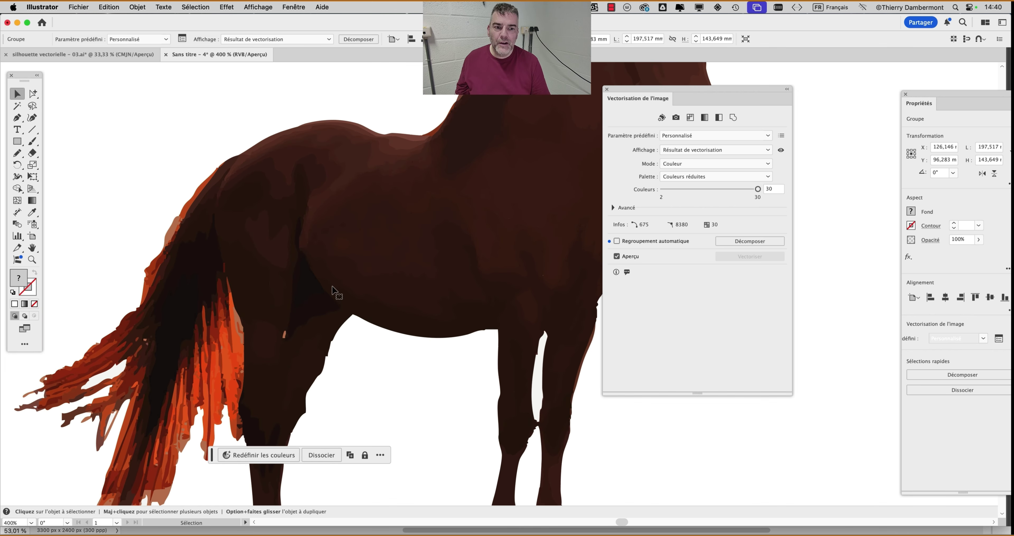
drag(669, 98, 830, 104)
scroll(664, 199, down, 3)
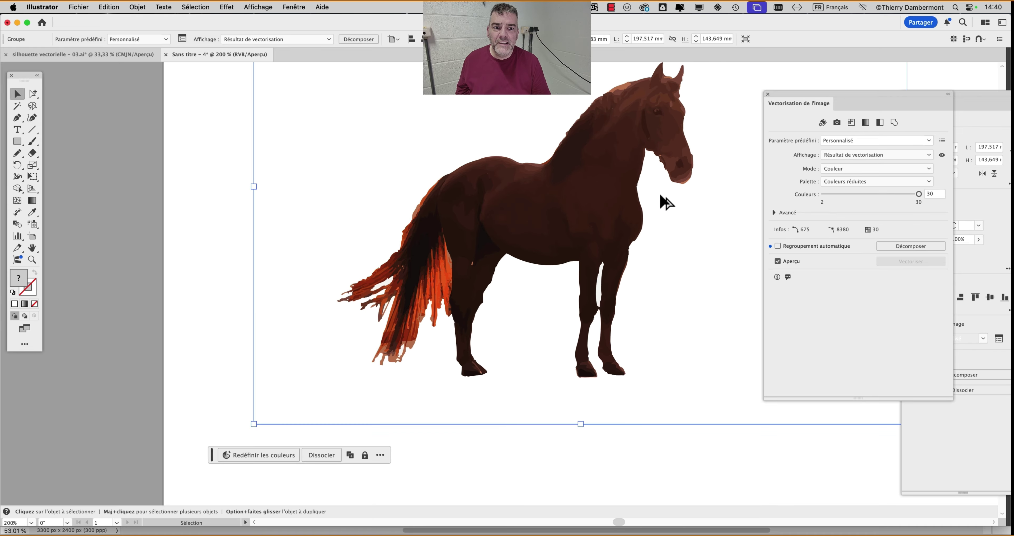
drag(467, 210, 358, 315)
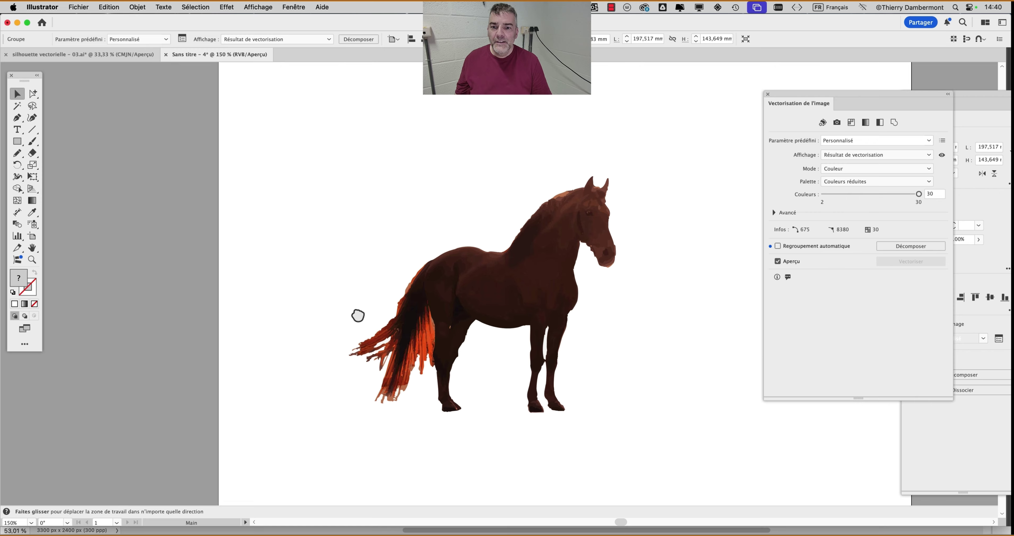
click(165, 196)
click(448, 295)
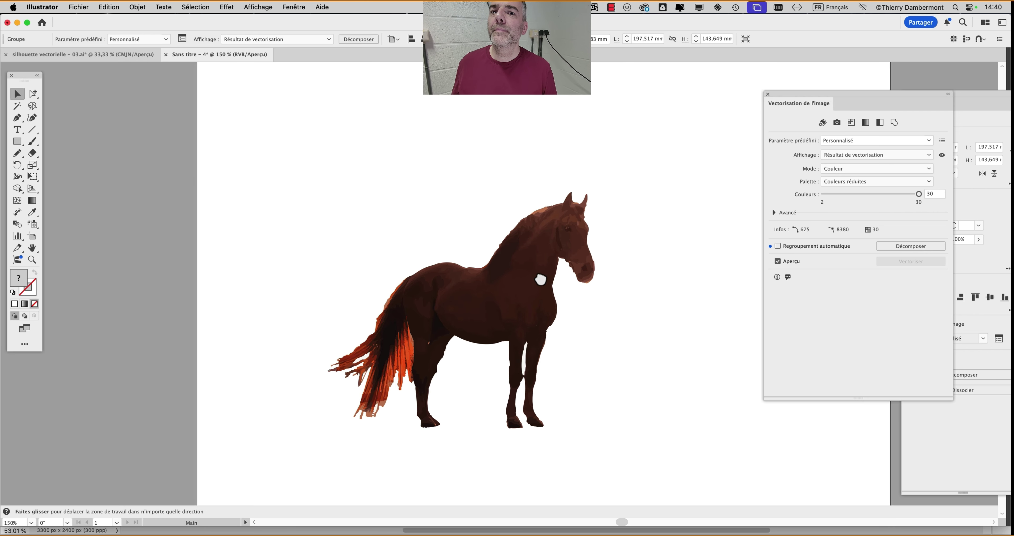
drag(543, 272, 423, 243)
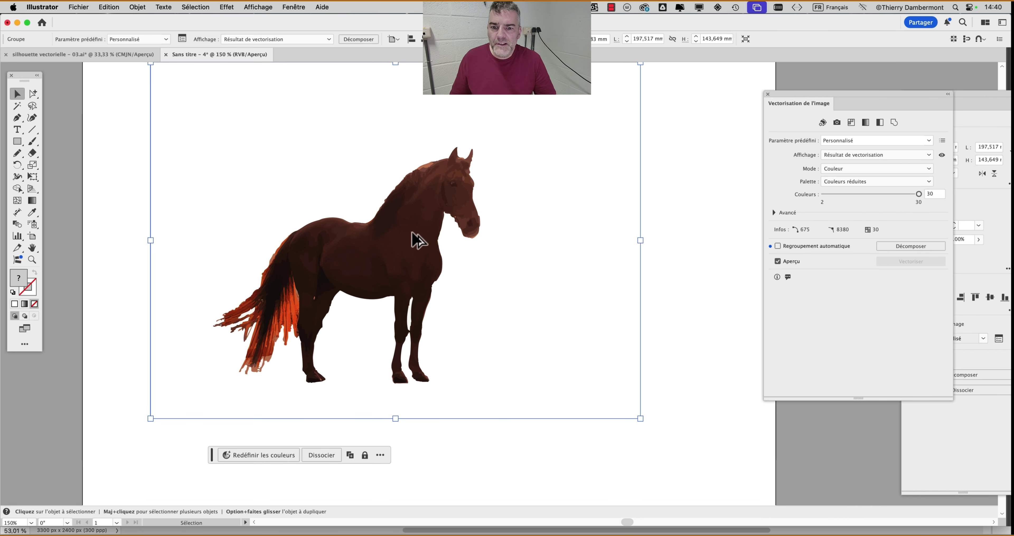
Shift the traced horse slightly on the artboard and toggle the tracing's Aperçu option off and on
scroll(414, 237, down, 2)
drag(416, 238, 437, 225)
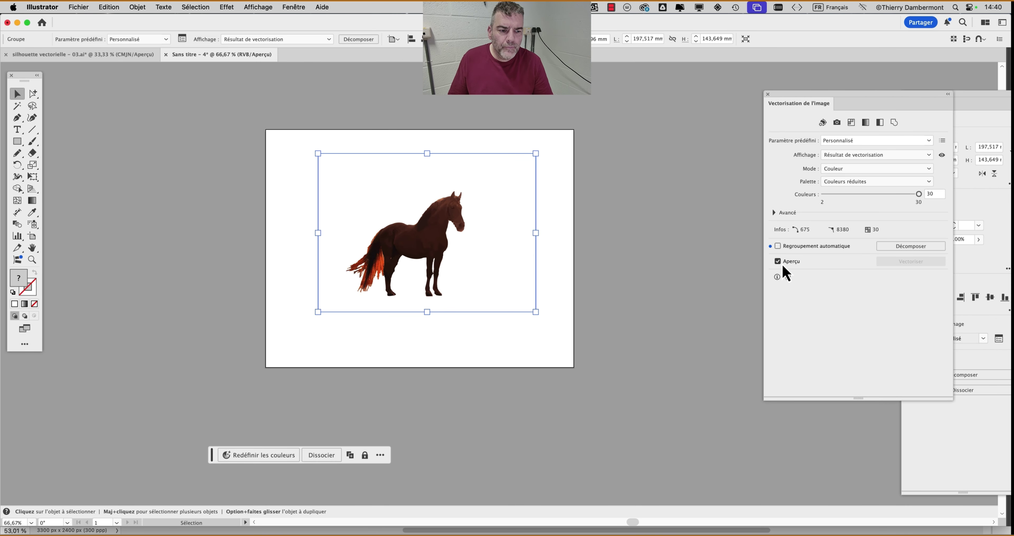
click(774, 263)
click(774, 263)
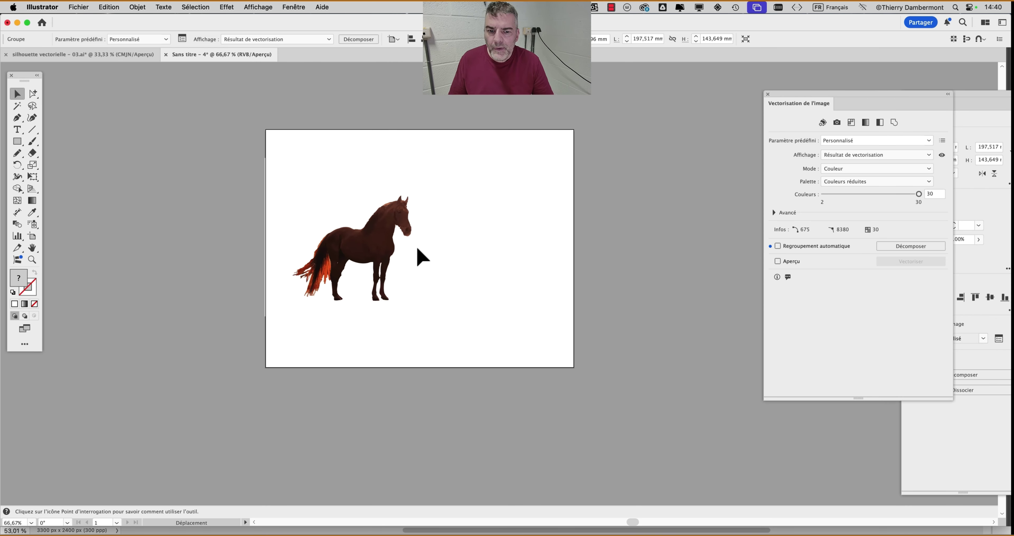
Compare the traced horse with its masked original in Photoshop, and move the tracing slightly back across the Illustrator artboard
key(super+Tab)
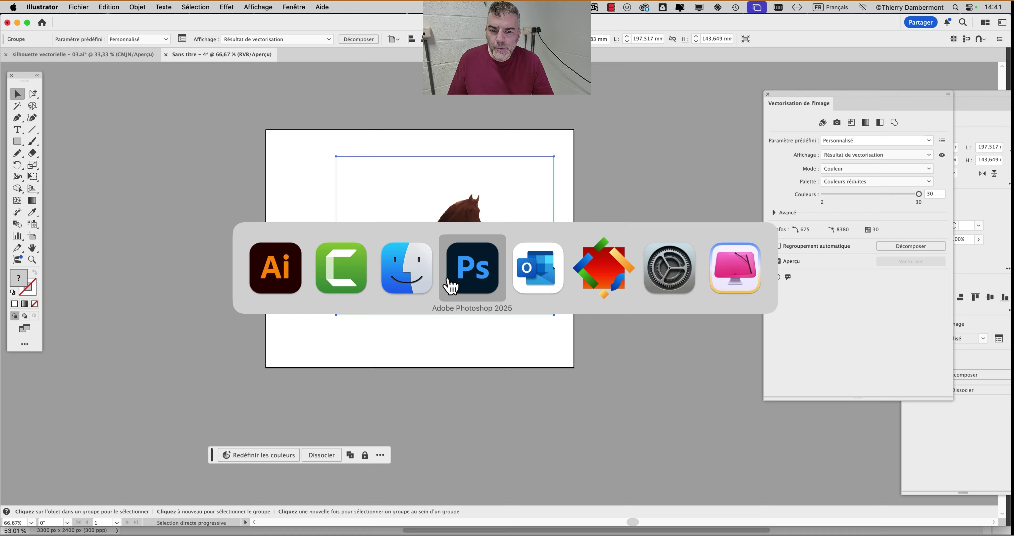
click(480, 283)
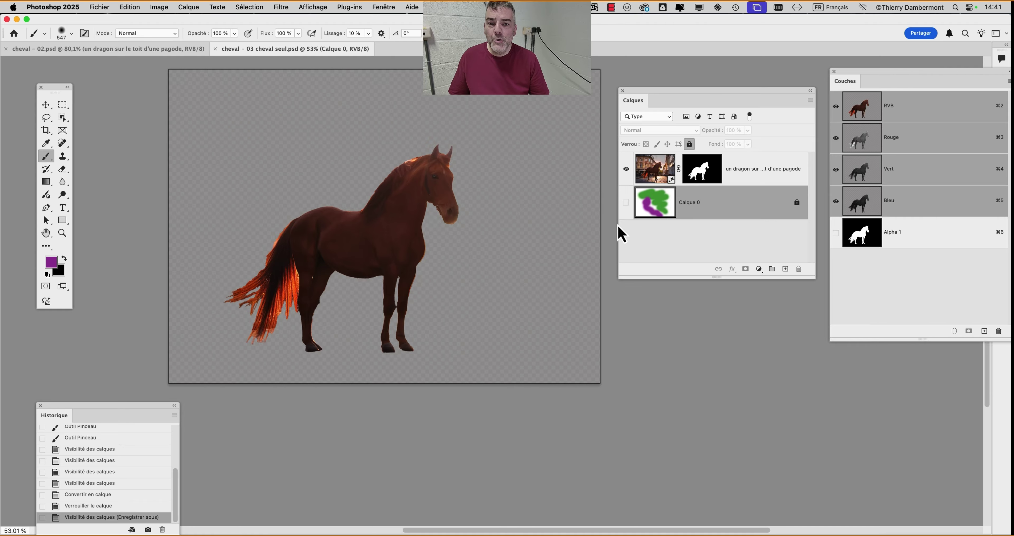
key(super+Tab)
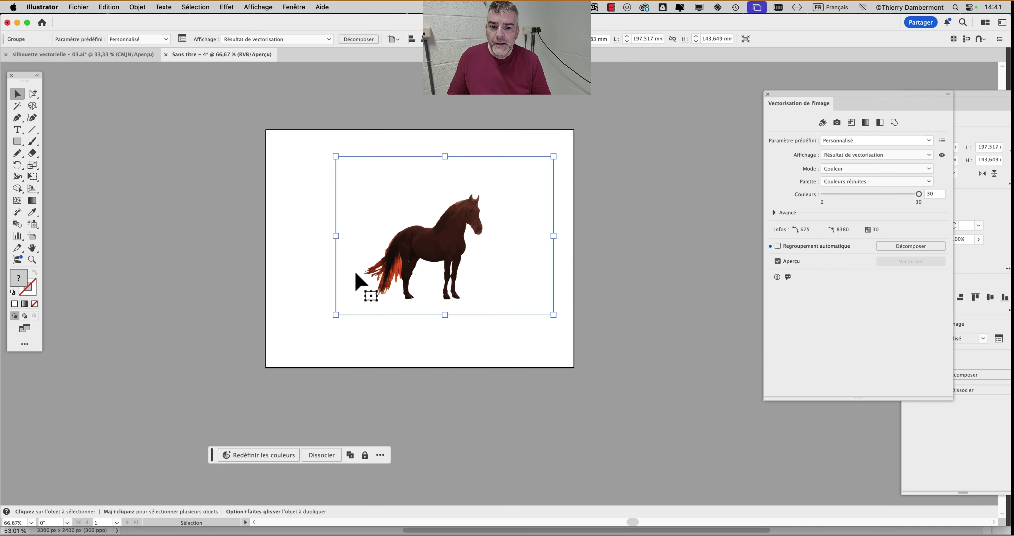
key(super+Tab)
key(super+Tab)
key(super+shift+Tab)
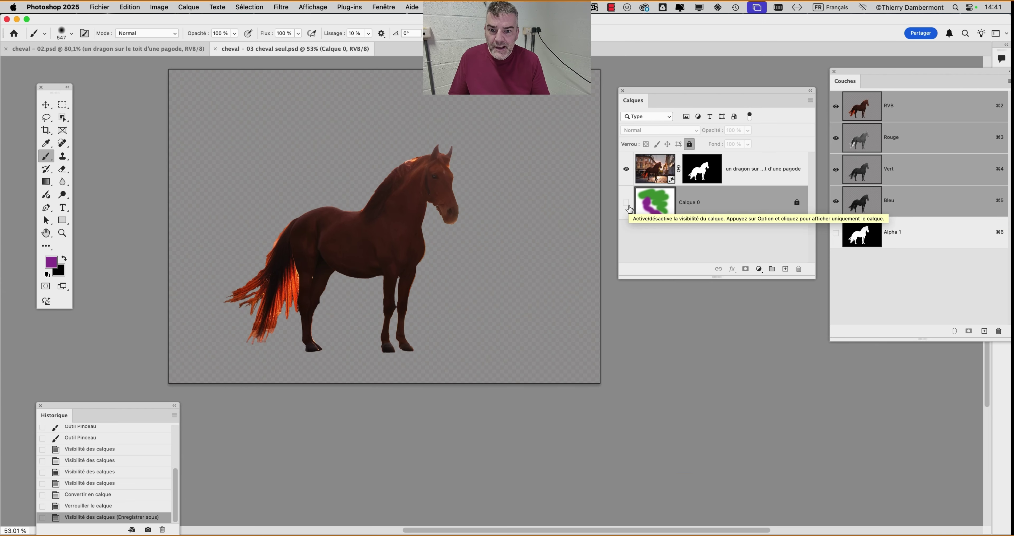
key(super+Tab)
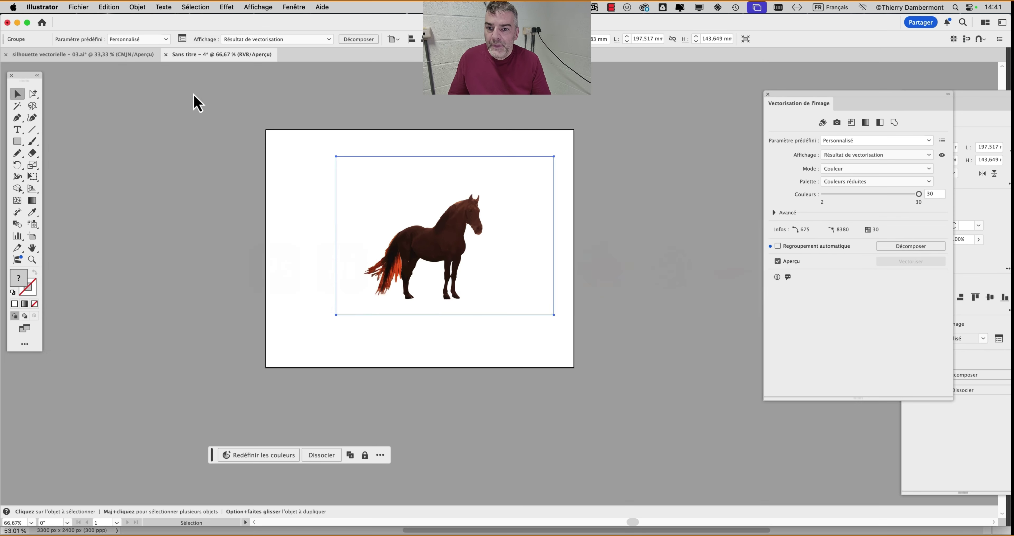
drag(444, 260, 408, 263)
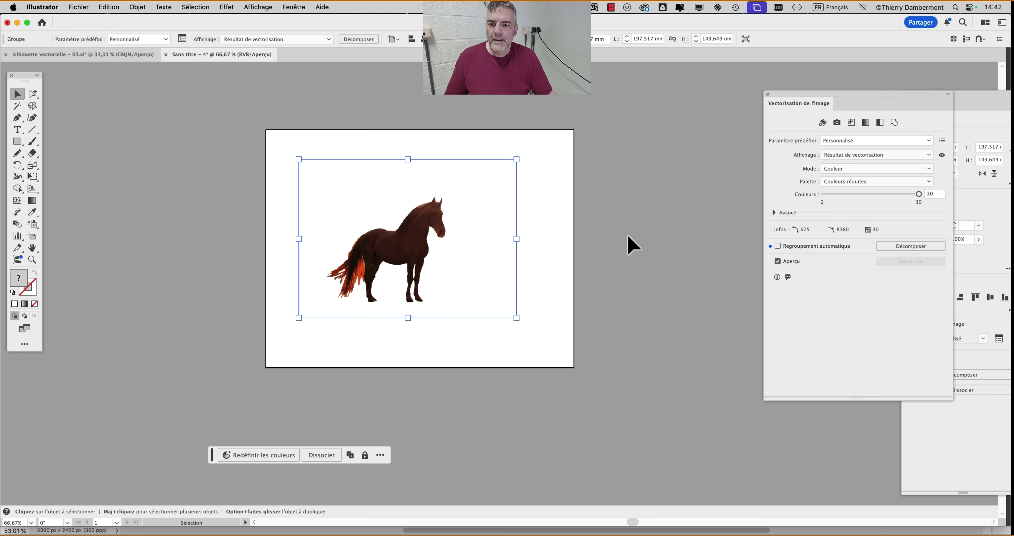
Switch to Photoshop and check which file formats Enregistrer sous offers for the isolated horse, without saving
key(super+Tab)
click(405, 285)
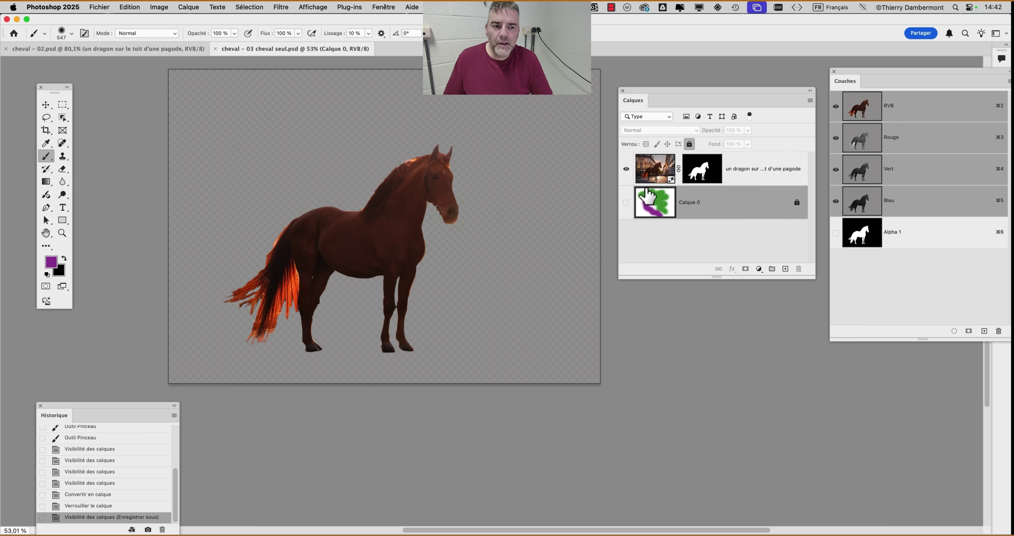
click(100, 7)
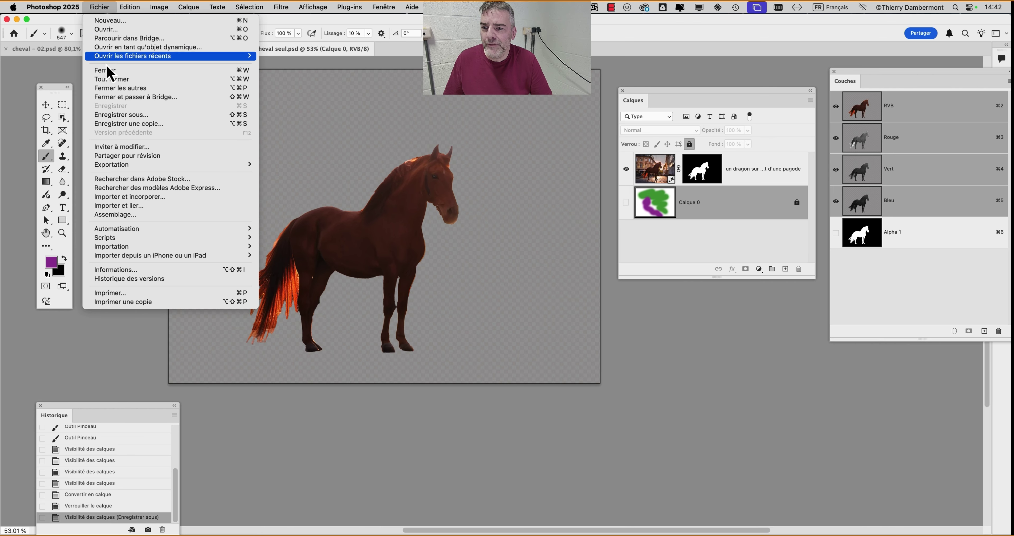
click(116, 117)
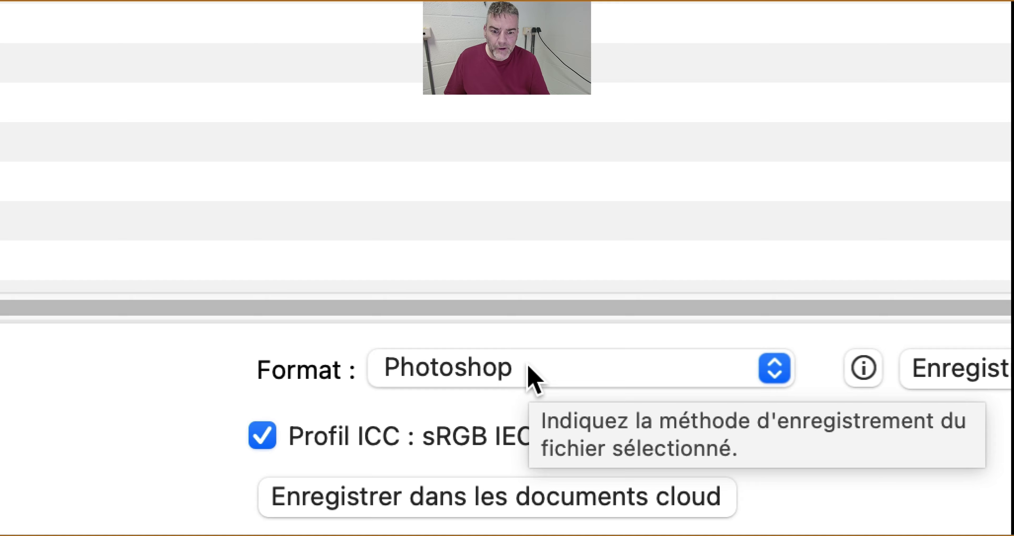
click(528, 367)
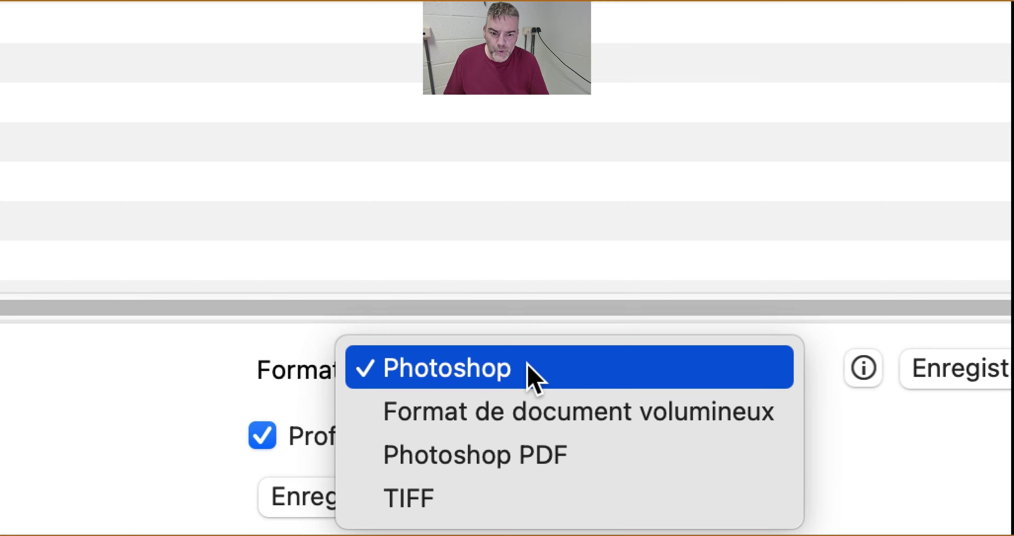
click(528, 367)
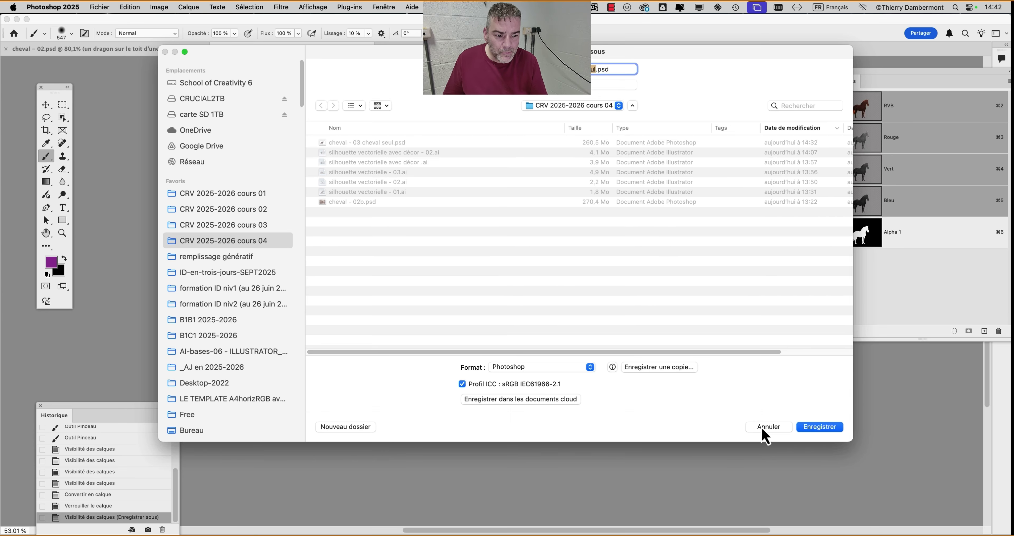
click(767, 426)
Save a copy of the isolated horse in PNG format, using the Fichier volumineux (enregistrement le plus rapide) option
click(99, 7)
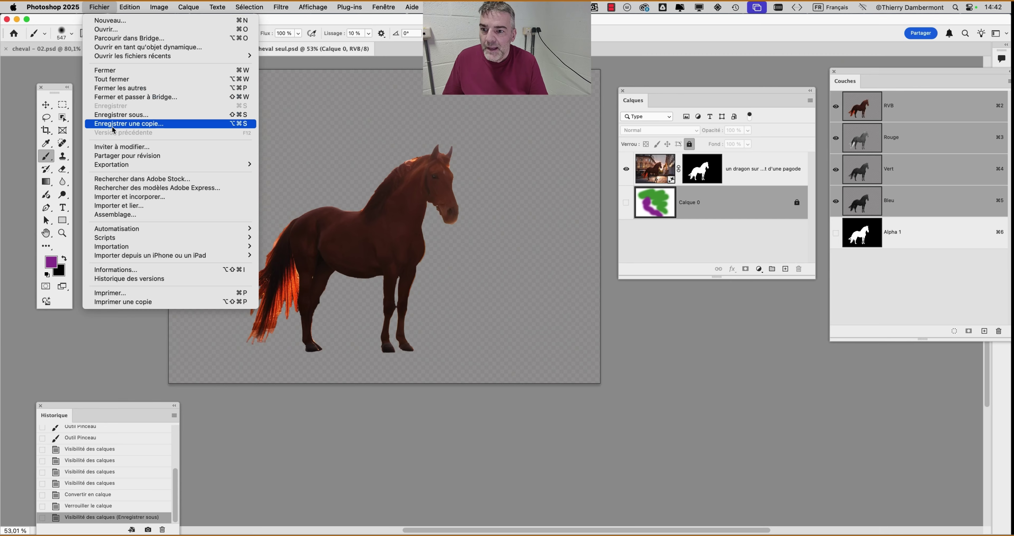
click(113, 123)
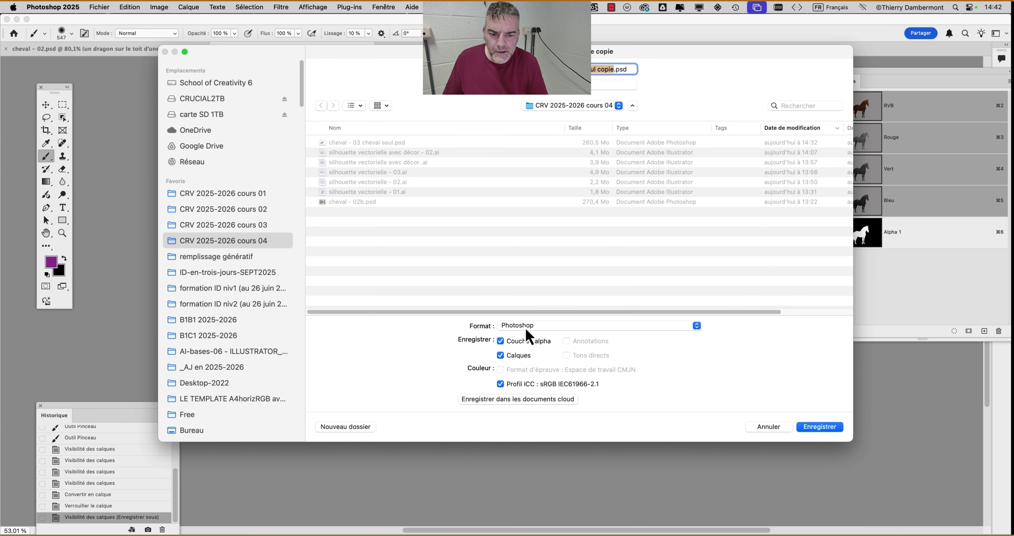
click(529, 336)
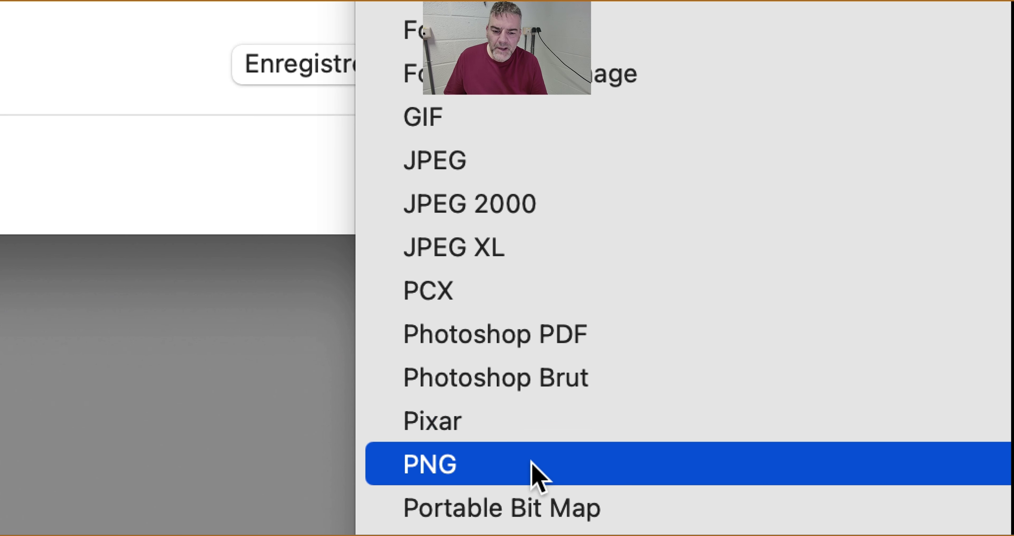
click(537, 475)
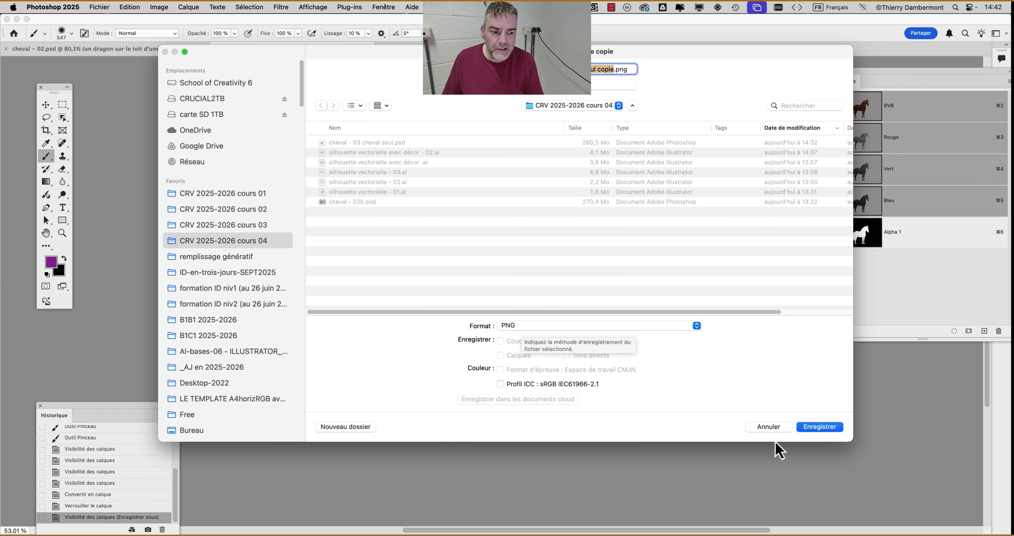
click(819, 428)
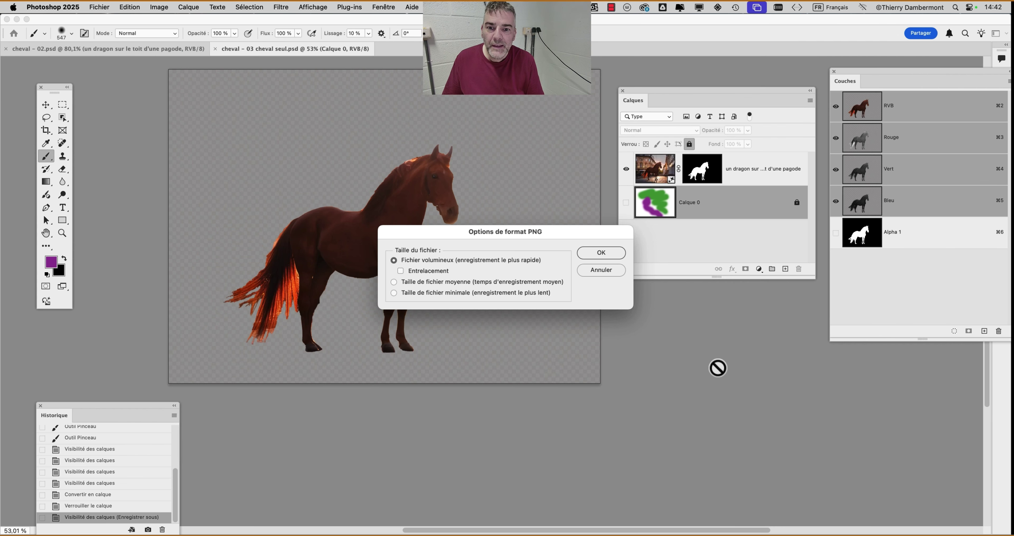
click(585, 253)
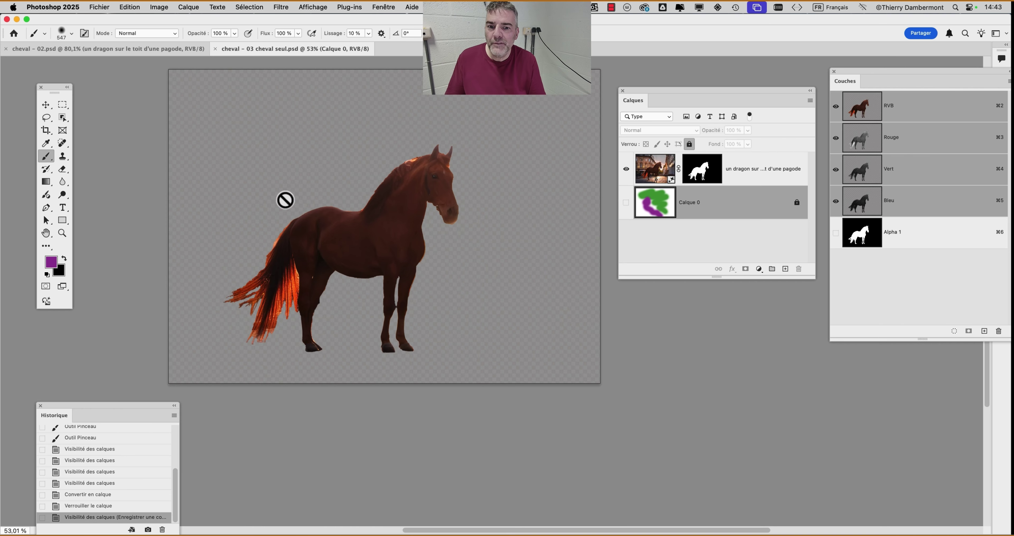
Switch to Illustrator, delete the traced horse and place cheval - 03 cheval seul copie.png on the artboard at about 215 × 156 mm
key(super+Tab)
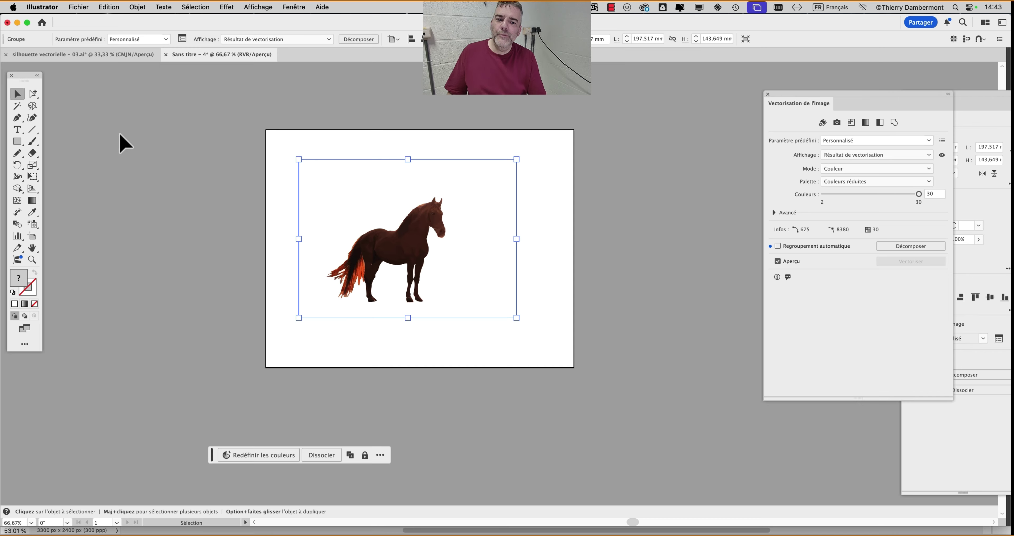
key(Delete)
click(85, 11)
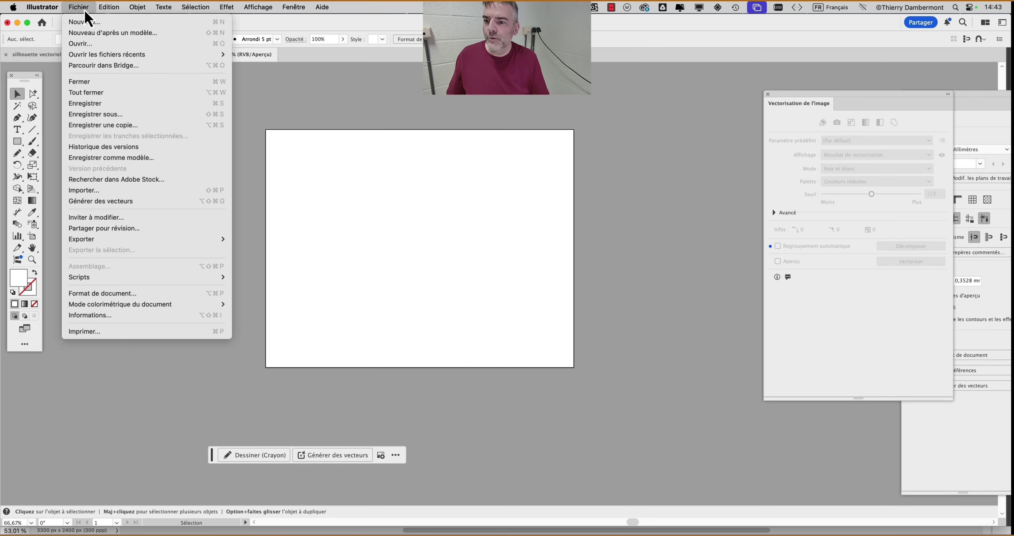
click(99, 190)
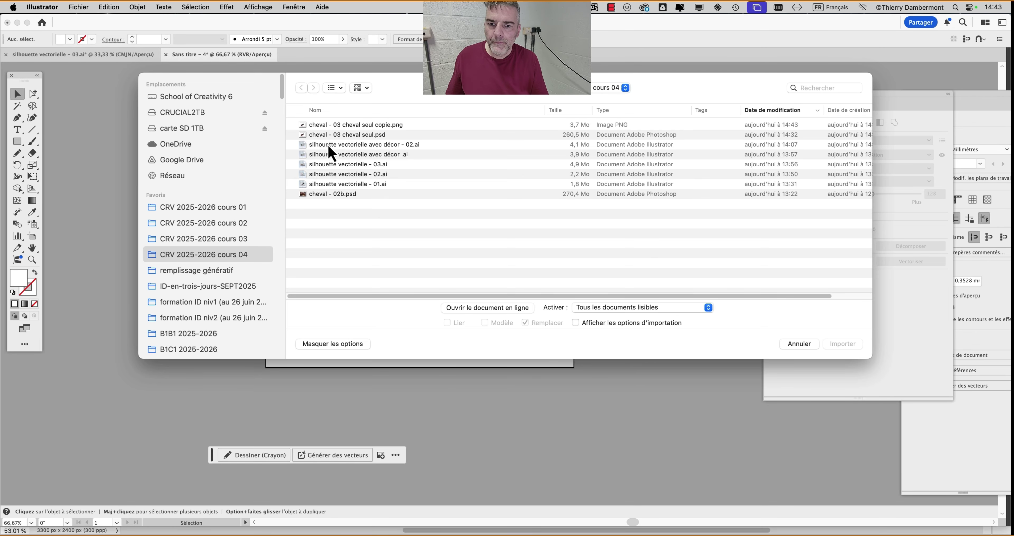
click(375, 126)
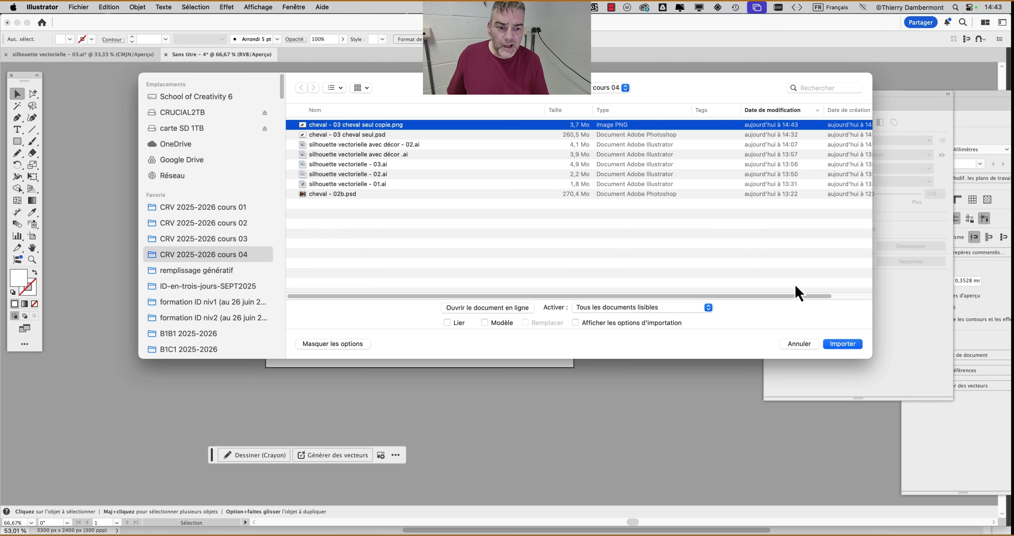
click(841, 343)
drag(291, 158, 551, 330)
Vectorise the placed PNG horse despite its large size and set the tracing mode to Couleur
click(911, 262)
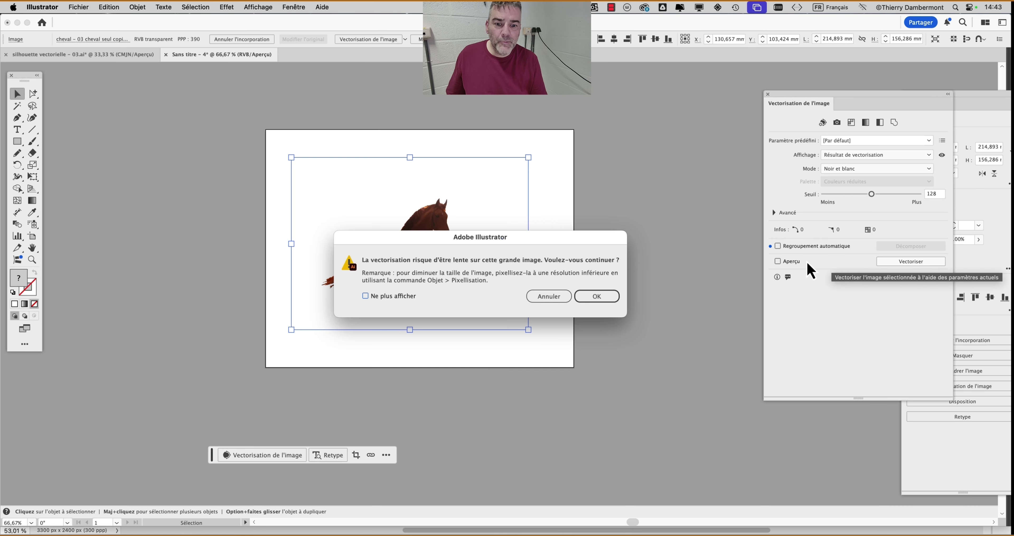
click(614, 301)
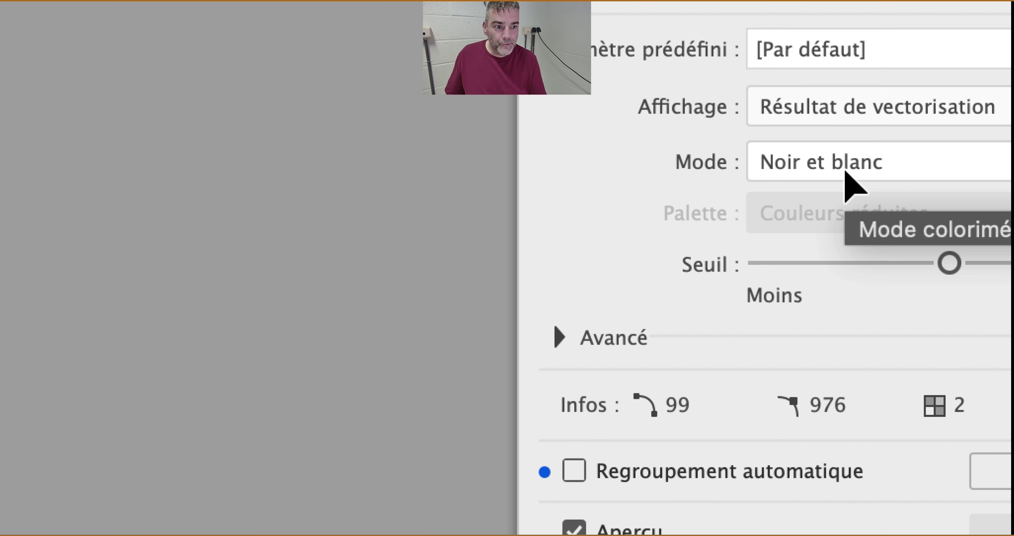
click(844, 172)
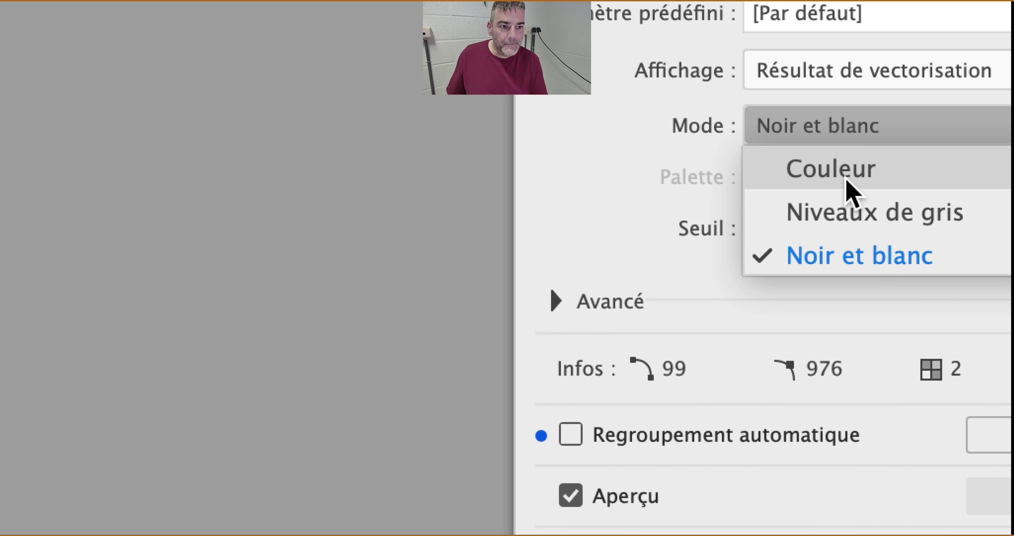
click(846, 180)
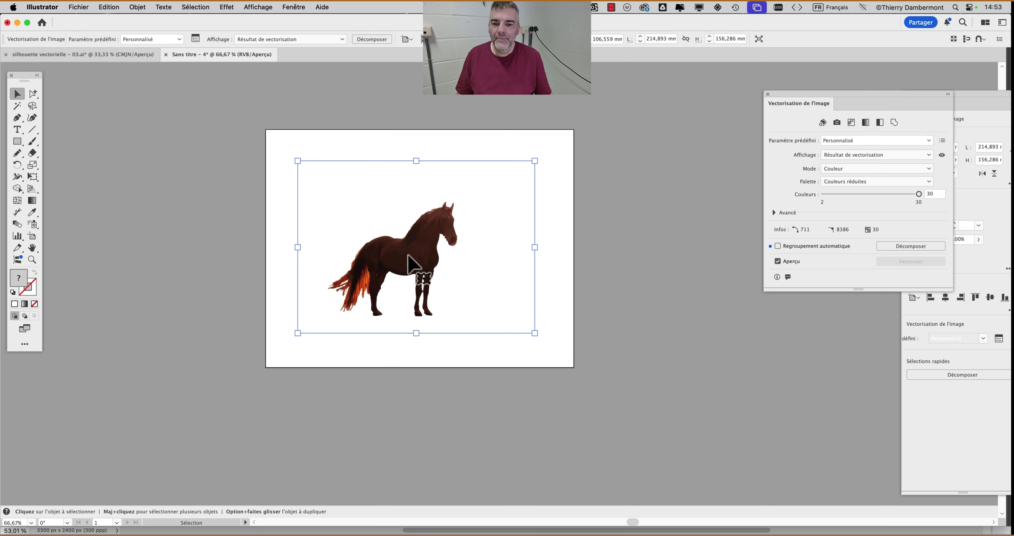
Move the traced horse off the artboard onto the grey canvas, to about X 427 mm and Y 102 mm, and inspect its background
mouse_move(401, 256)
mouse_down()
mouse_move(175, 252)
mouse_move(342, 254)
mouse_up()
drag(437, 260, 638, 265)
scroll(359, 240, right, 5)
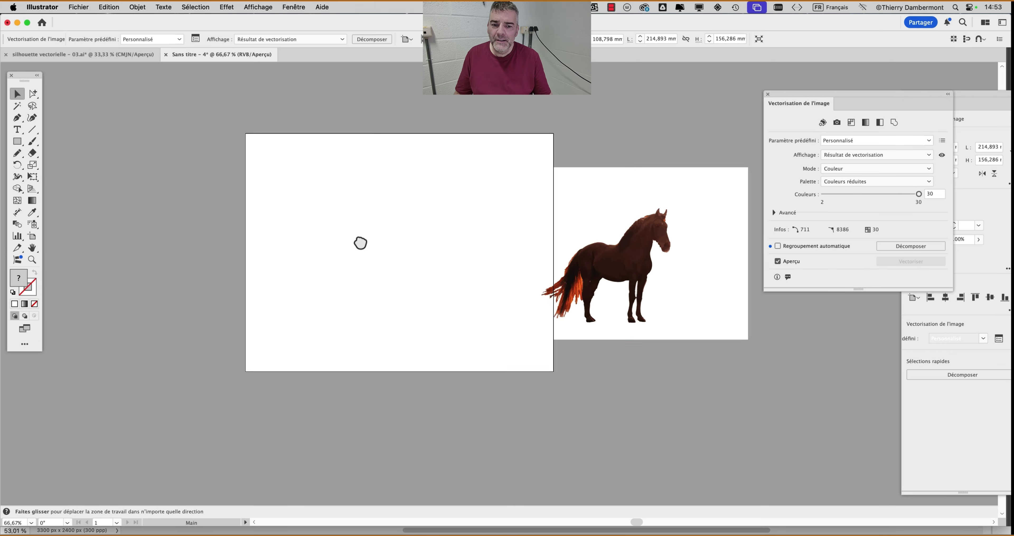
drag(419, 262, 525, 256)
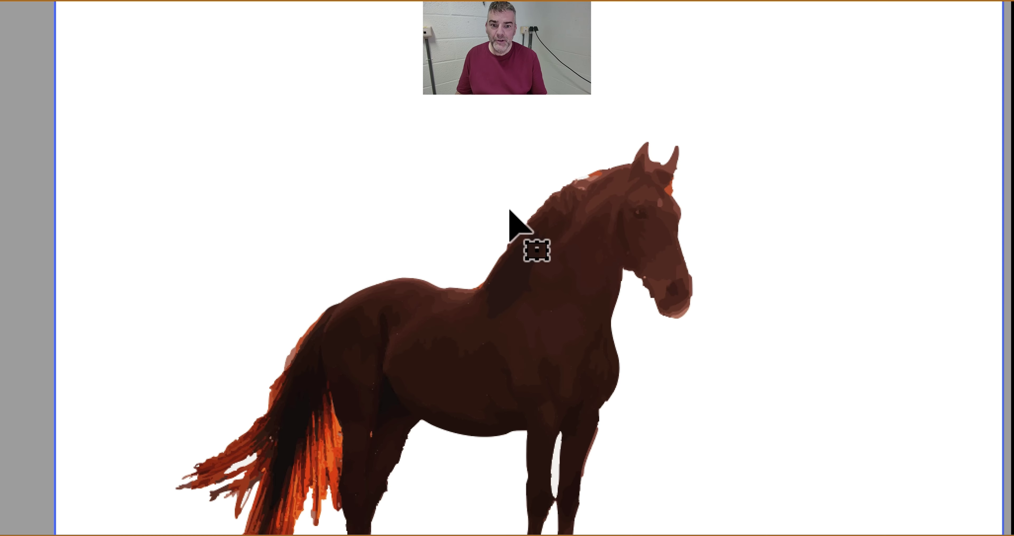
click(509, 211)
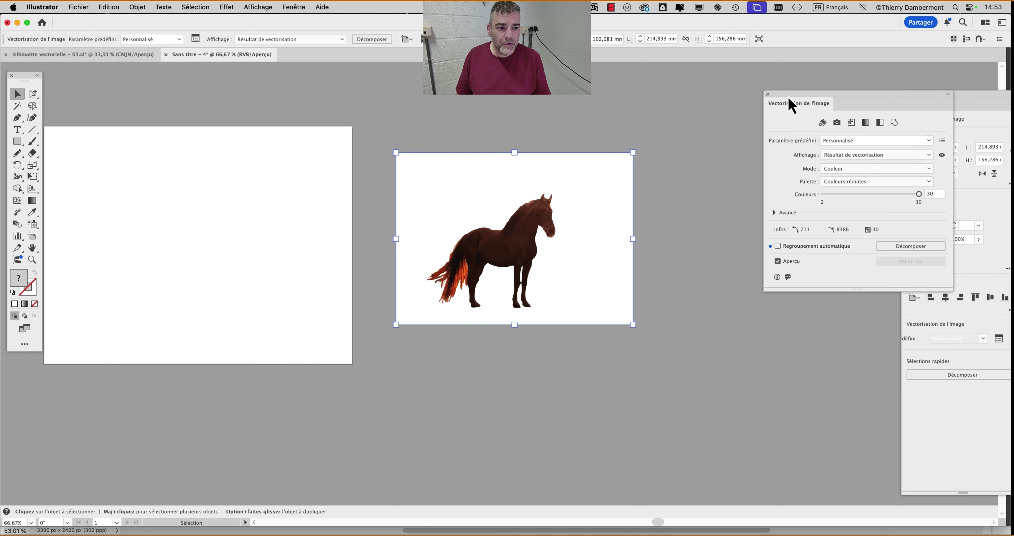
Expand the tracing's Avancé options, toggle Ignorer la couleur on and off, and reposition the Vectorisation de l'image panel
drag(791, 105, 701, 116)
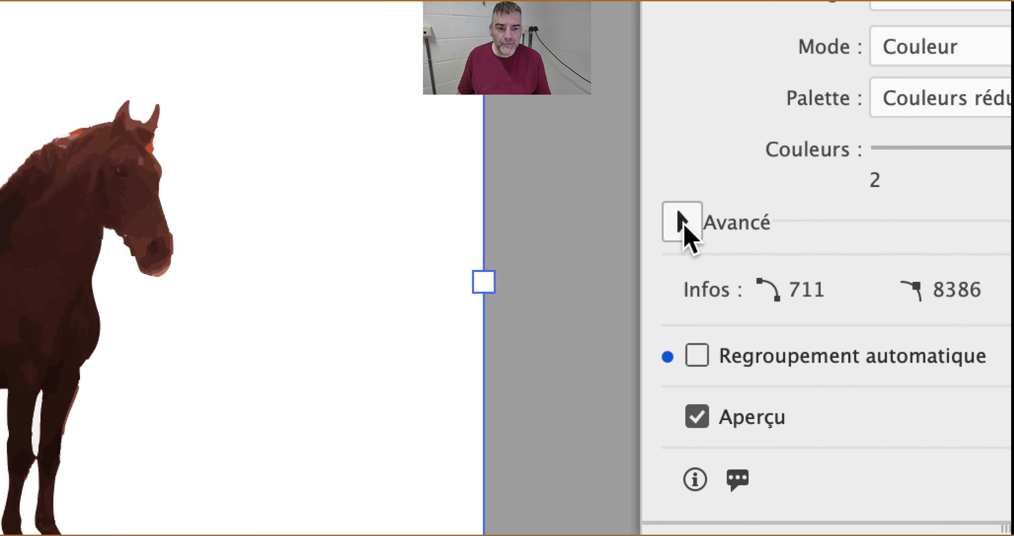
click(685, 223)
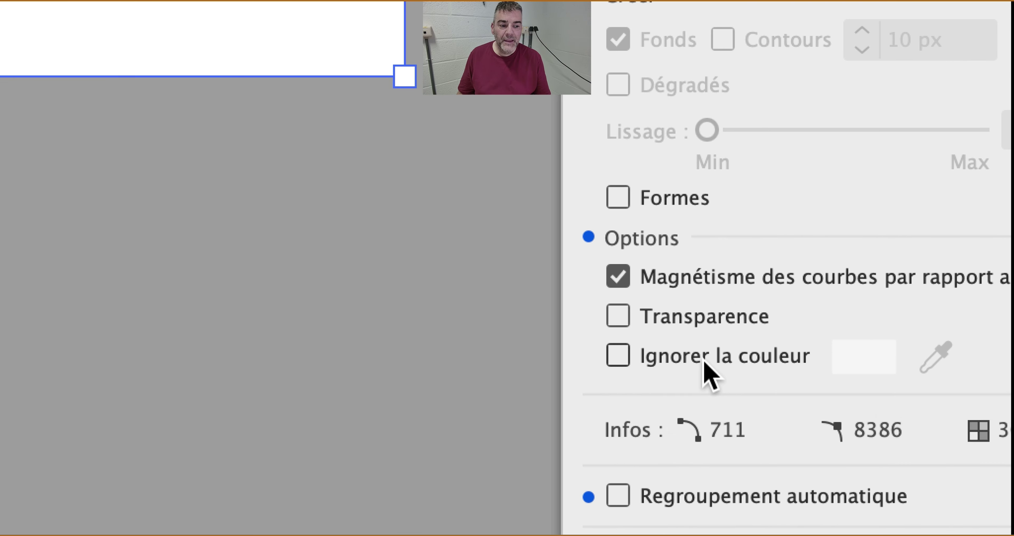
click(704, 362)
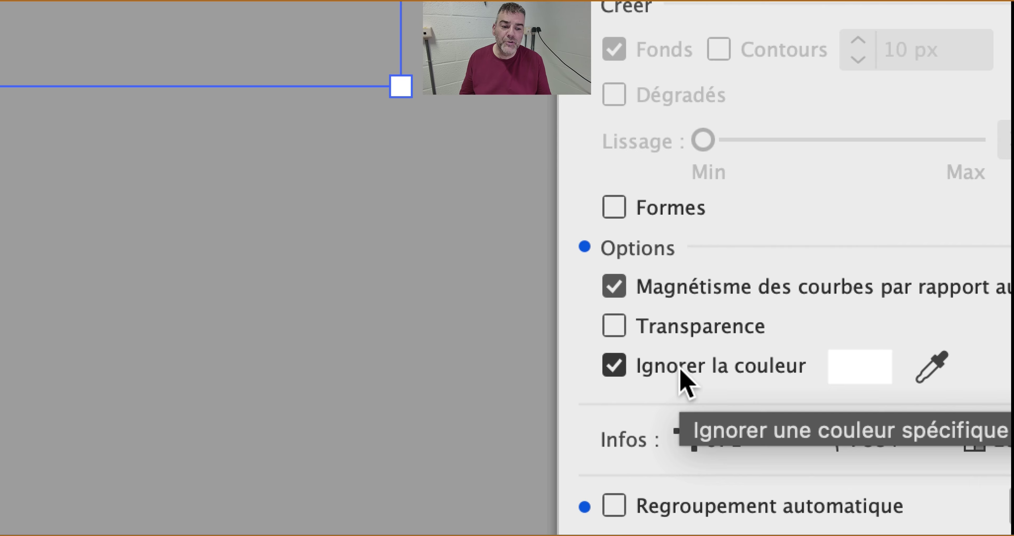
click(680, 371)
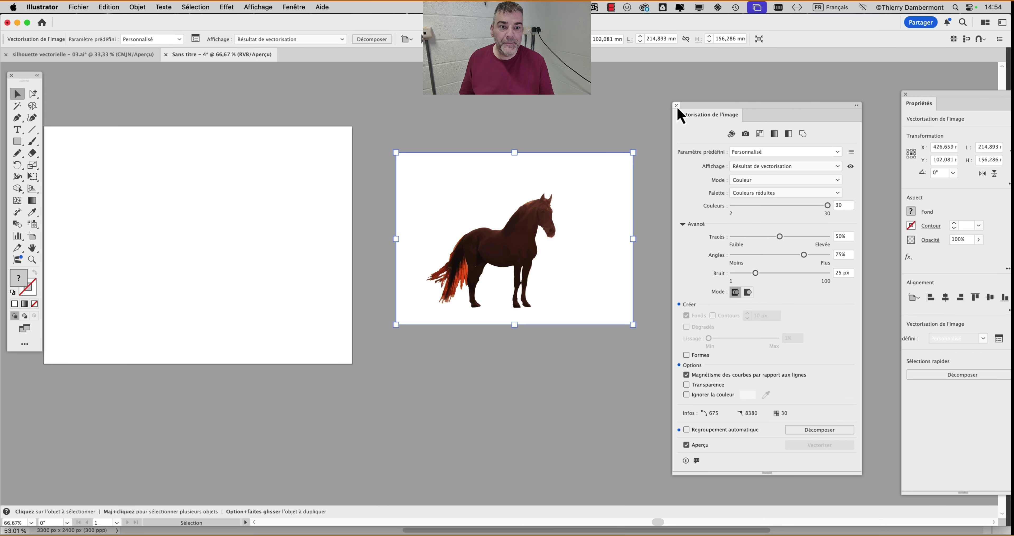
drag(689, 114, 701, 92)
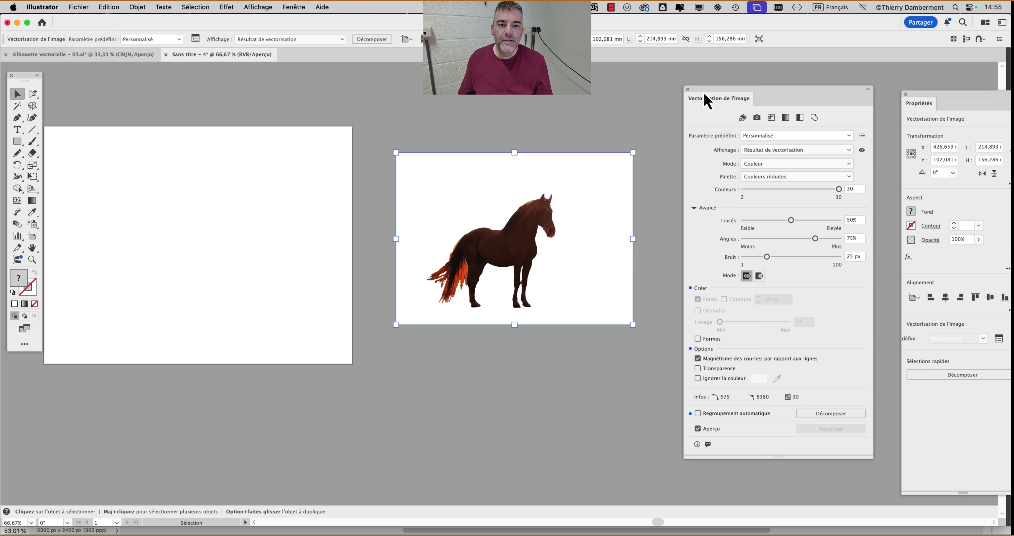
Save the document as "cheval avec vectorisation dynamique.ai" in Adobe Illustrator format, with the version Illustrator 2020
alt+super+click(548, 206)
alt+super+click(548, 213)
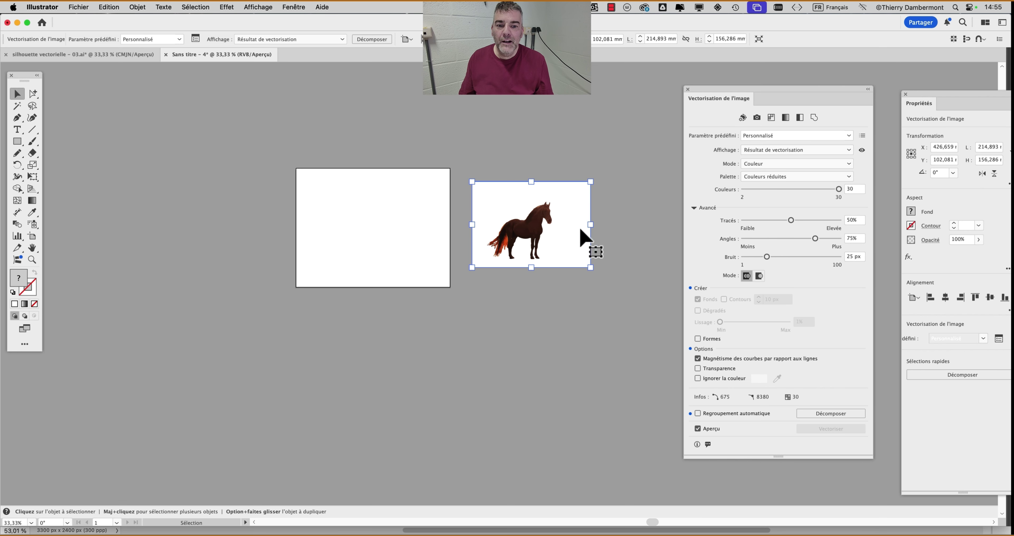
scroll(543, 216, up, 1)
click(91, 7)
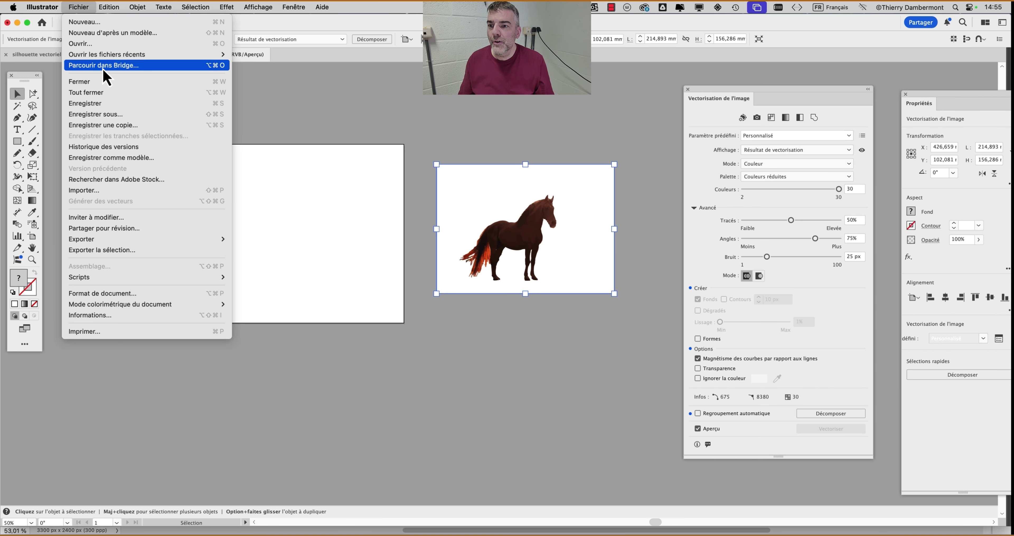
click(146, 115)
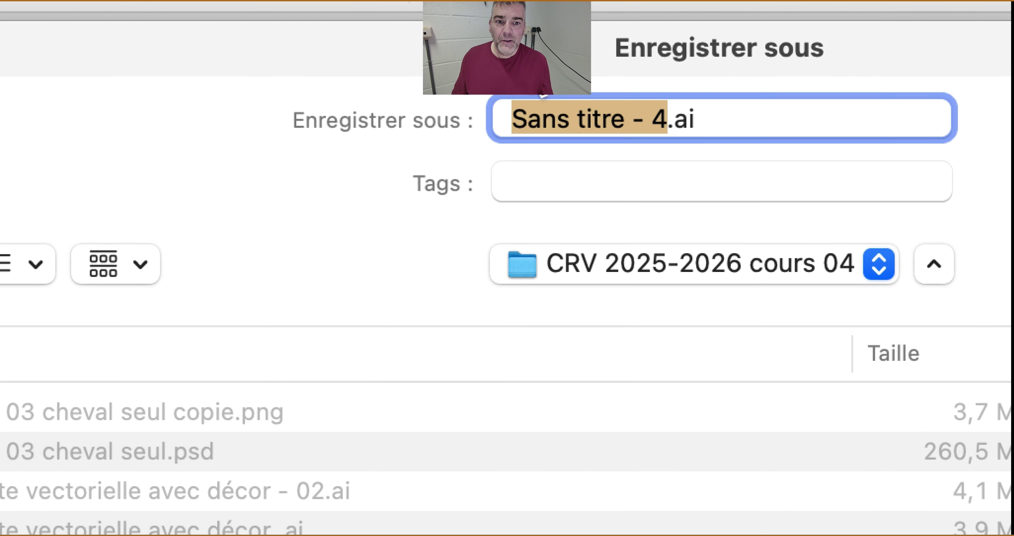
text(che)
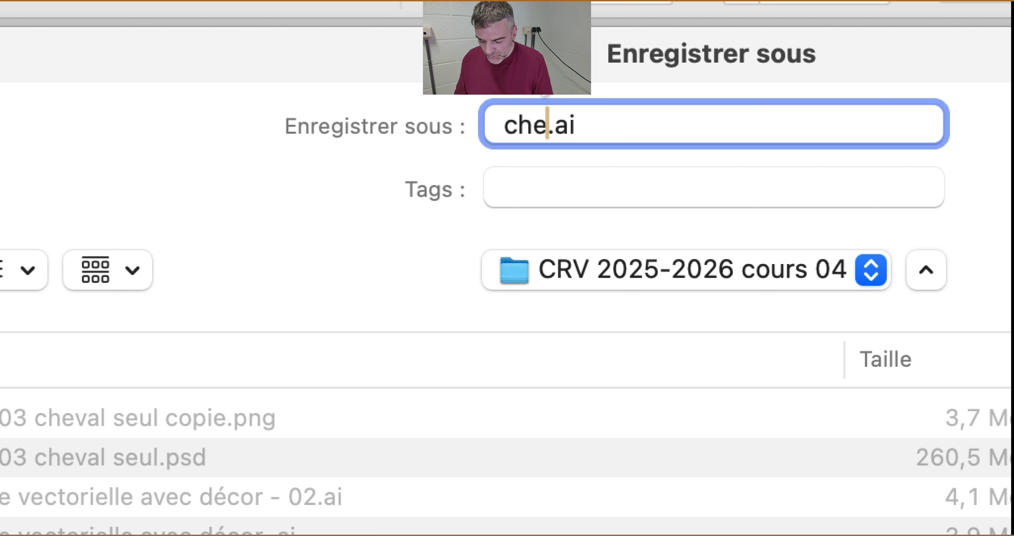
text(va)
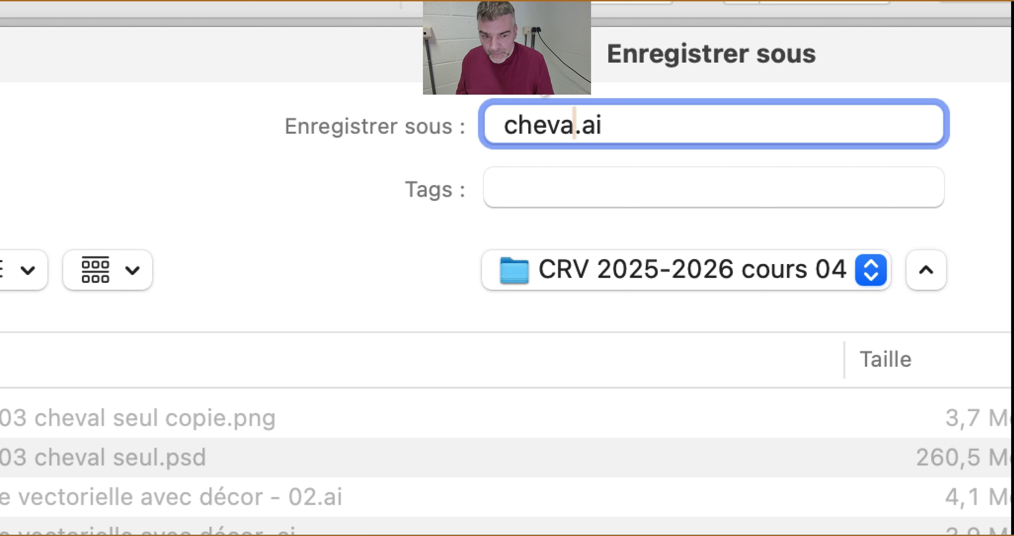
text(l avec )
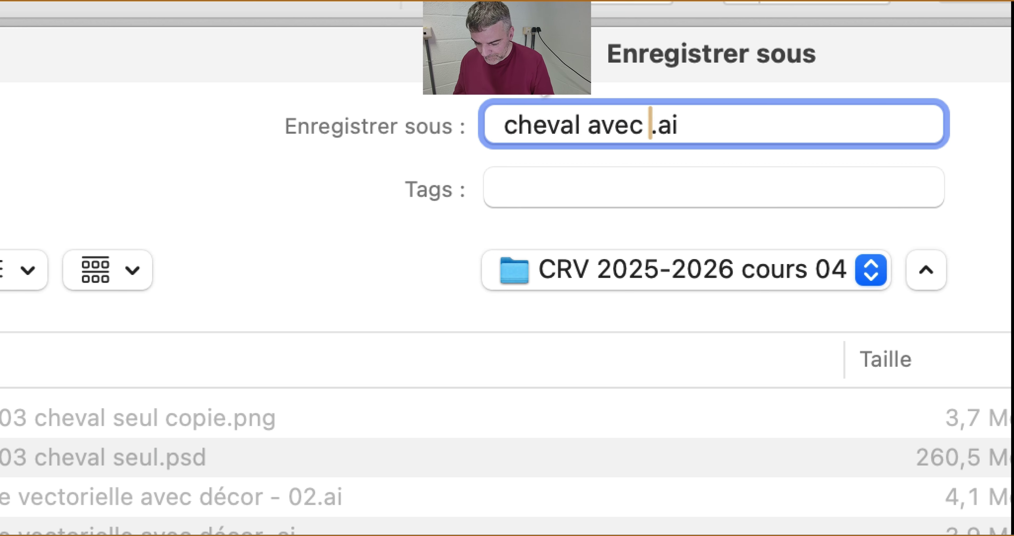
text(vectorisation)
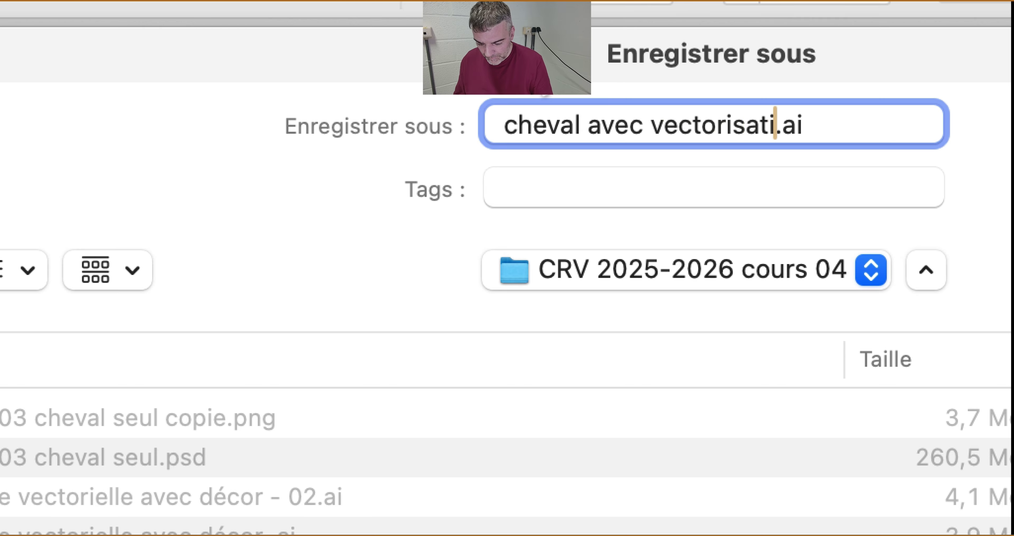
text( dynamique.a)
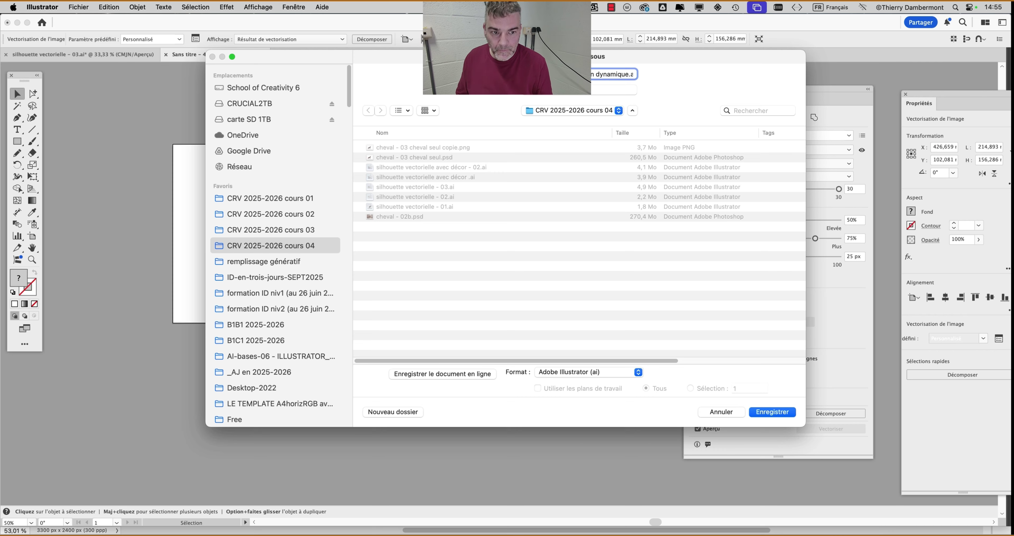
click(769, 411)
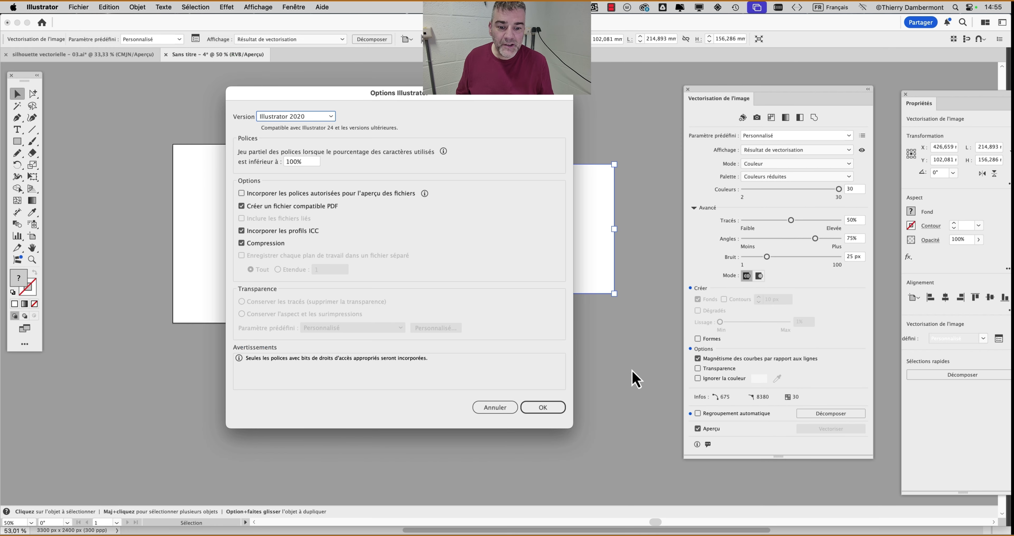
click(550, 410)
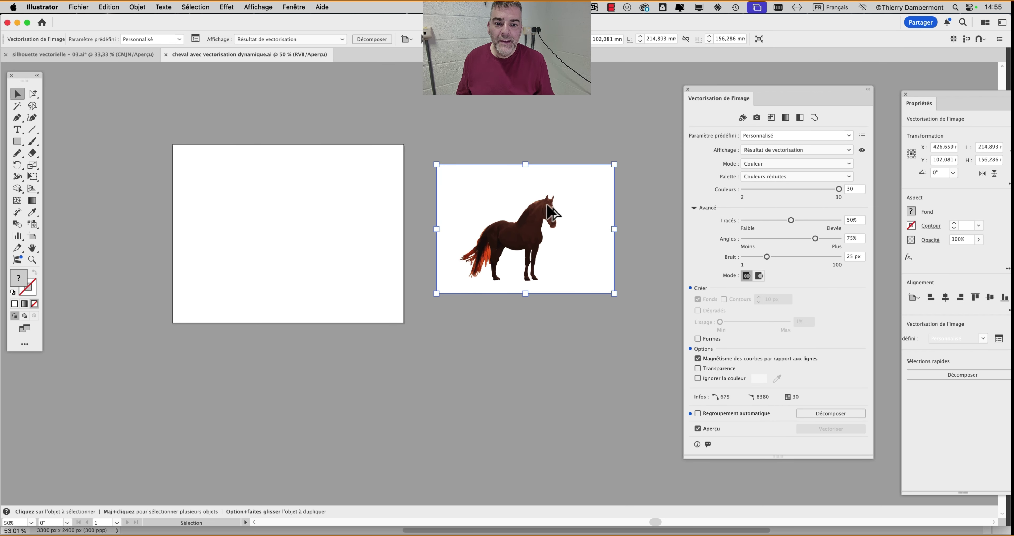
Examine the traced horse up close and switch the document display to Contour mode
drag(364, 170, 212, 169)
scroll(402, 193, up, 2)
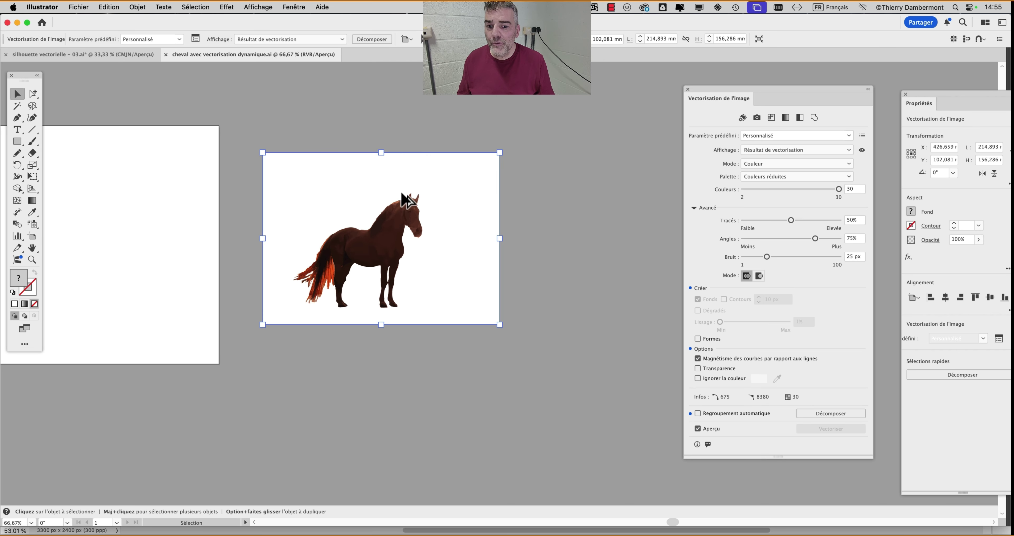
drag(586, 181, 604, 154)
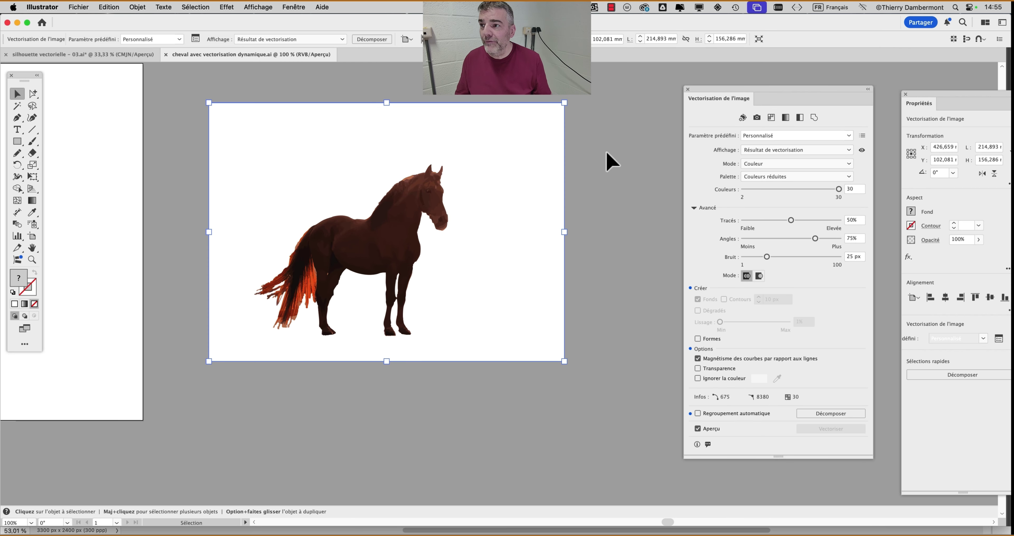
key(super+y)
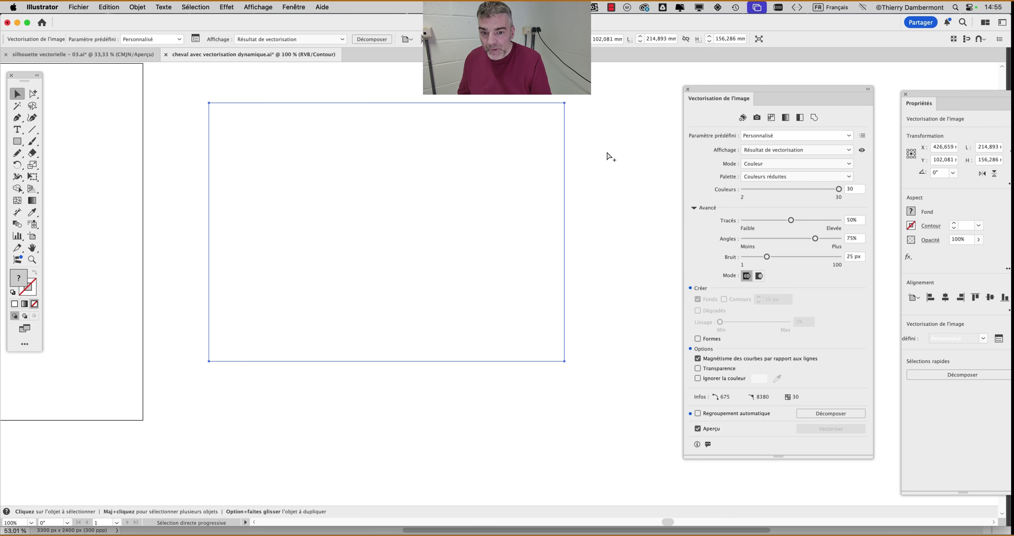
Switch the document display between Contour and Aperçu, and examine the traced colour shapes around the horse's eye in Aperçu mode
key(super+y)
key(super+y)
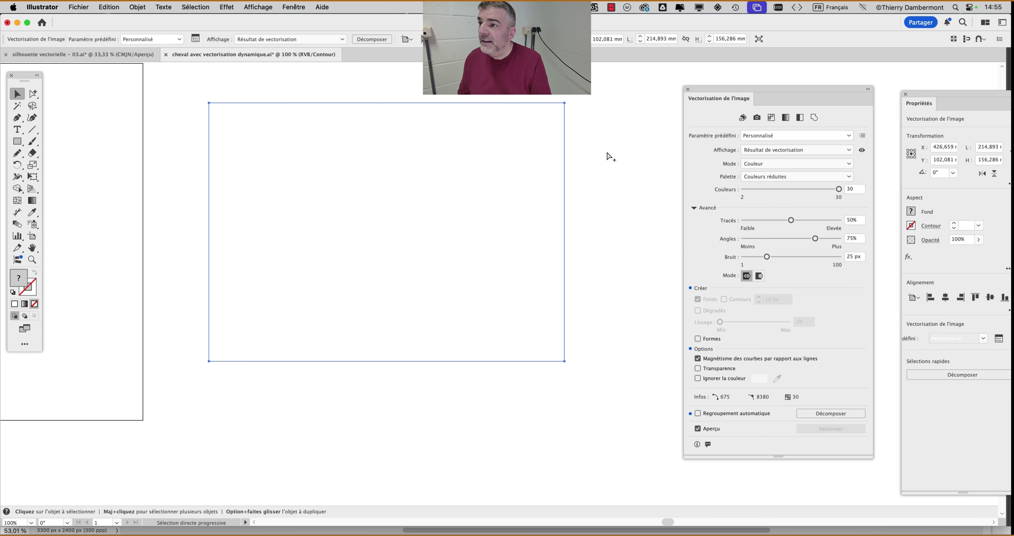
key(super+y)
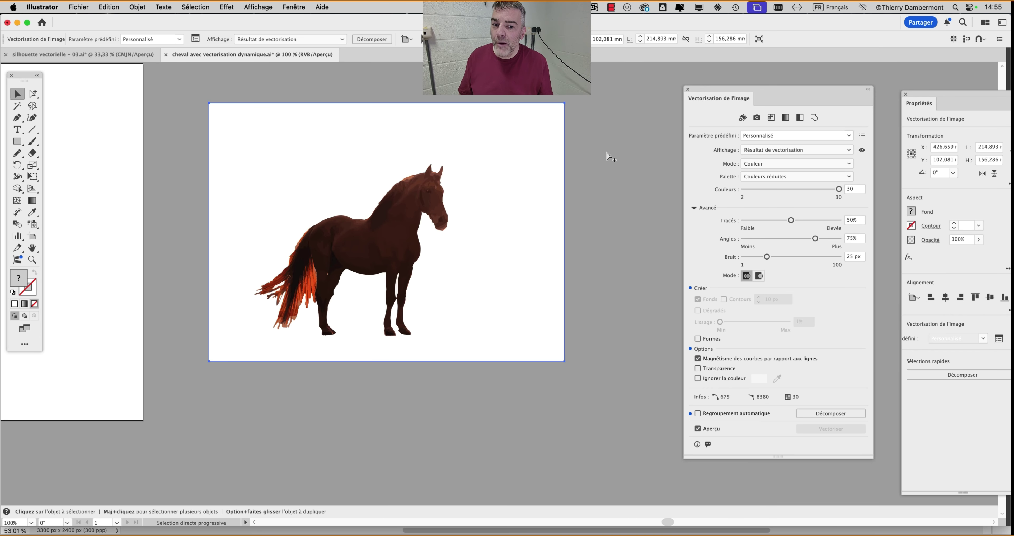
scroll(433, 193, up, 6)
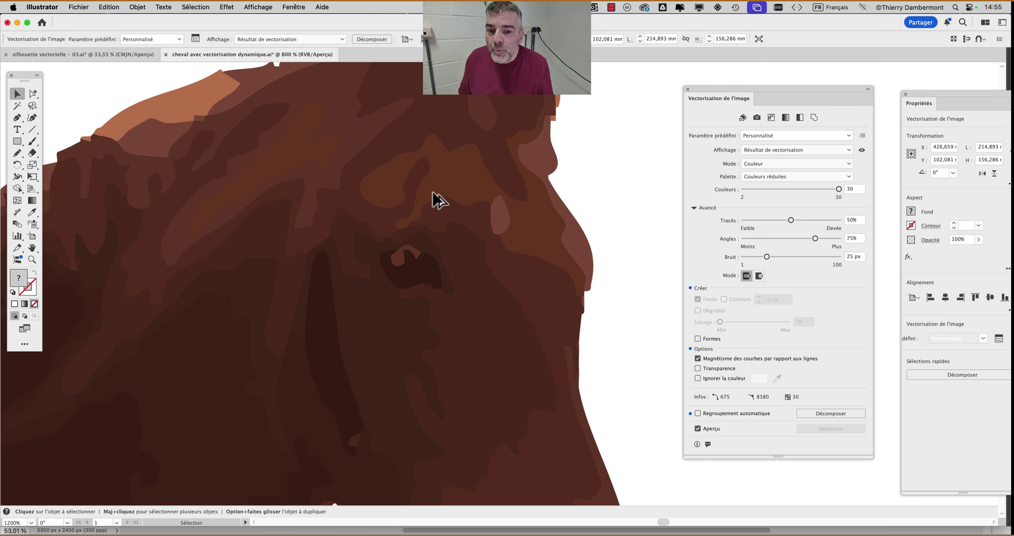
scroll(438, 199, up, 4)
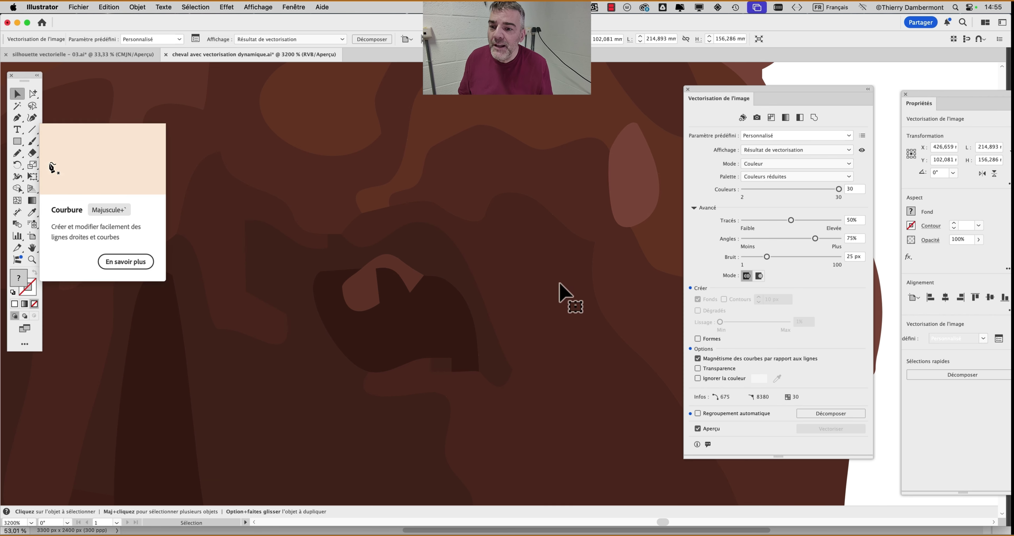
scroll(466, 258, down, 1)
scroll(466, 257, down, 5)
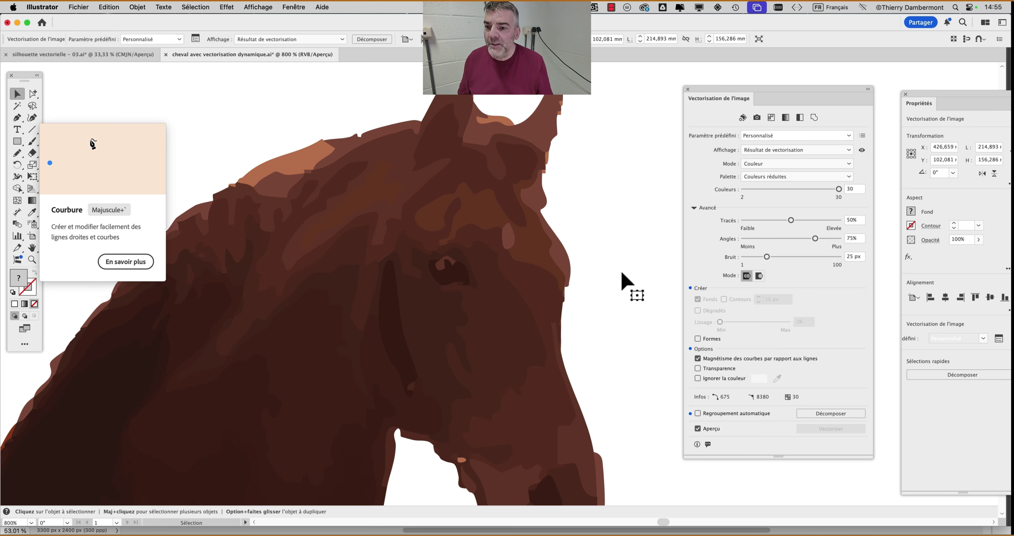
scroll(578, 268, down, 1)
Compare the horse's head and neck in Contour and Aperçu modes, and bring the whole traced image back into view
key(super+y)
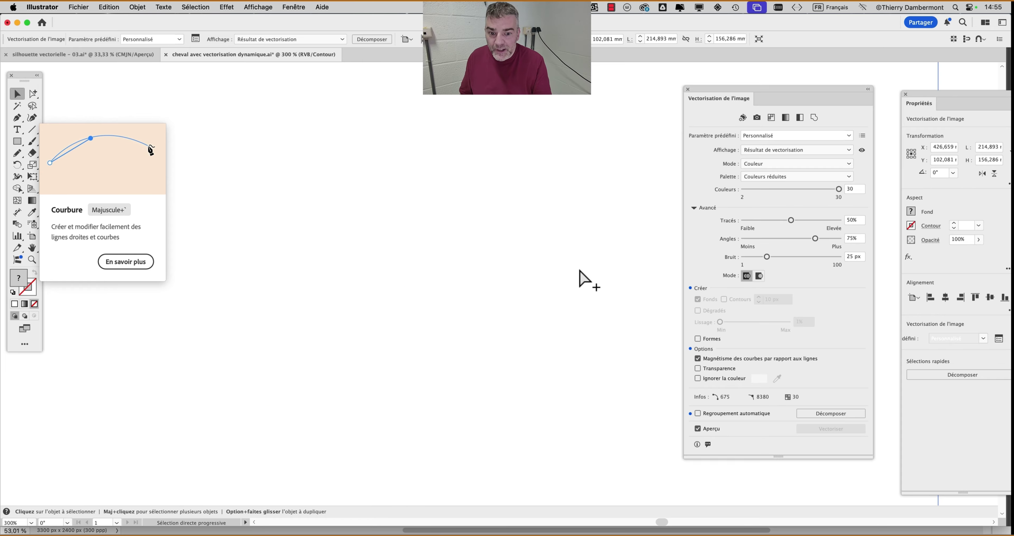
key(super+y)
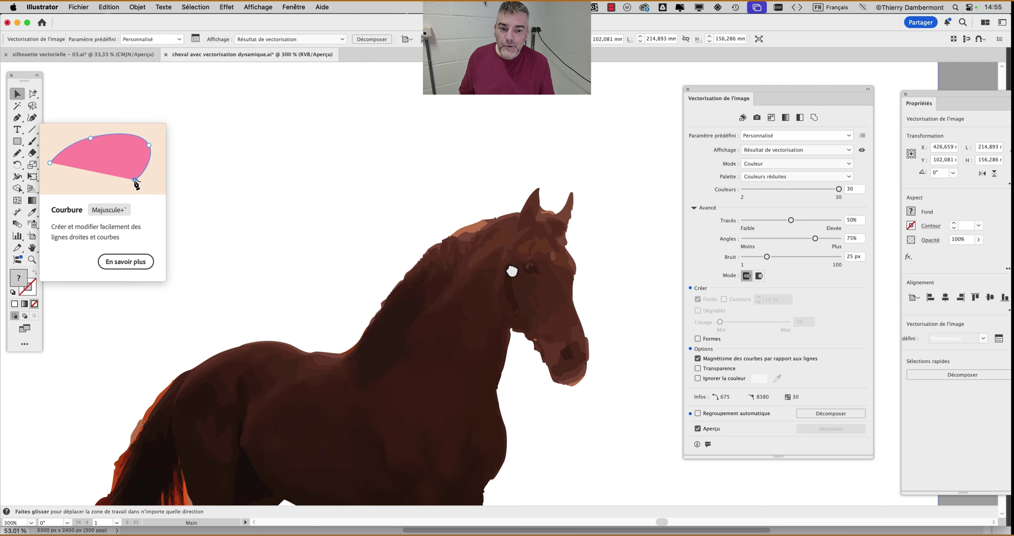
scroll(409, 192, up, 1)
scroll(437, 217, up, 1)
scroll(439, 218, up, 1)
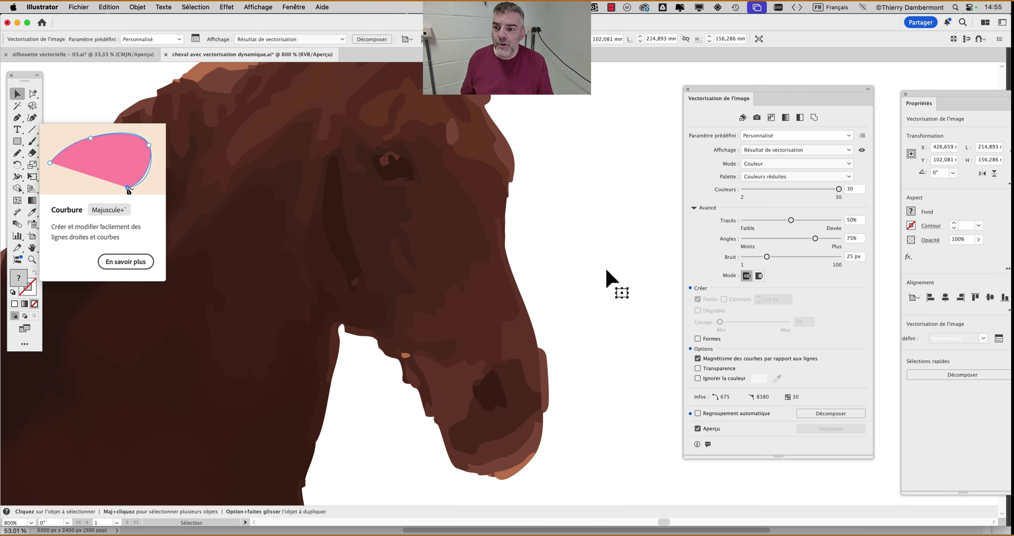
key(super+0)
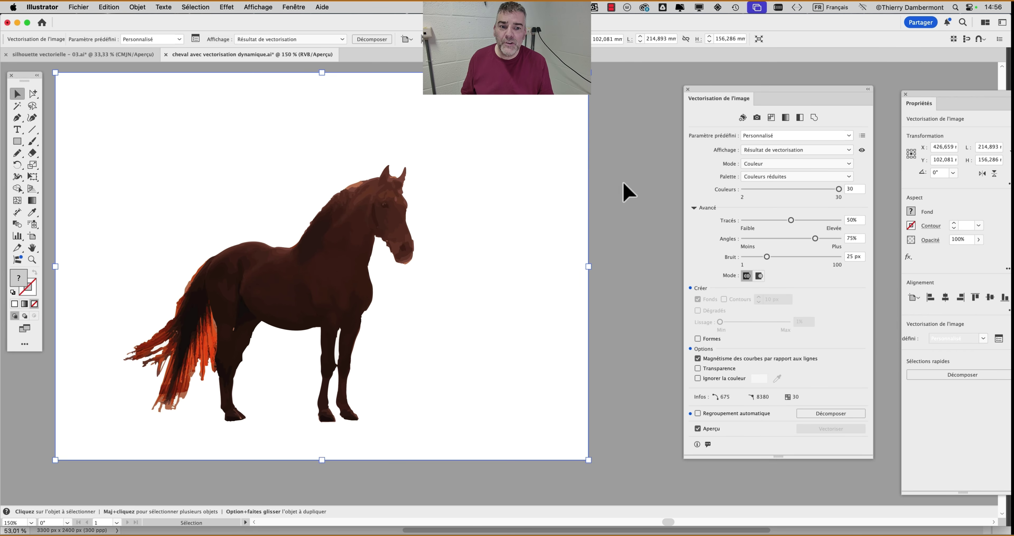
Reselect the traced horse and expand the live tracing into editable vector paths
click(623, 182)
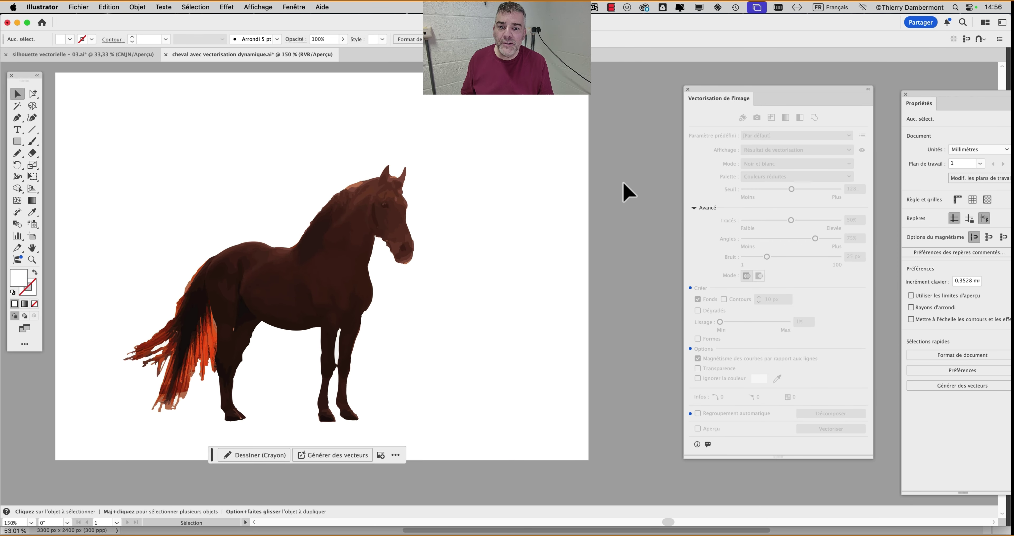
click(501, 173)
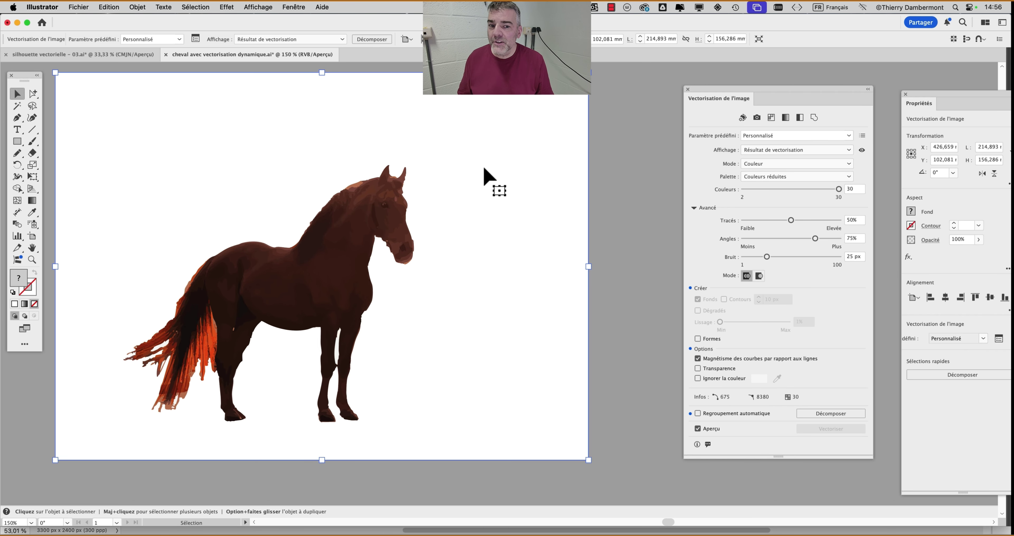
drag(484, 169, 532, 172)
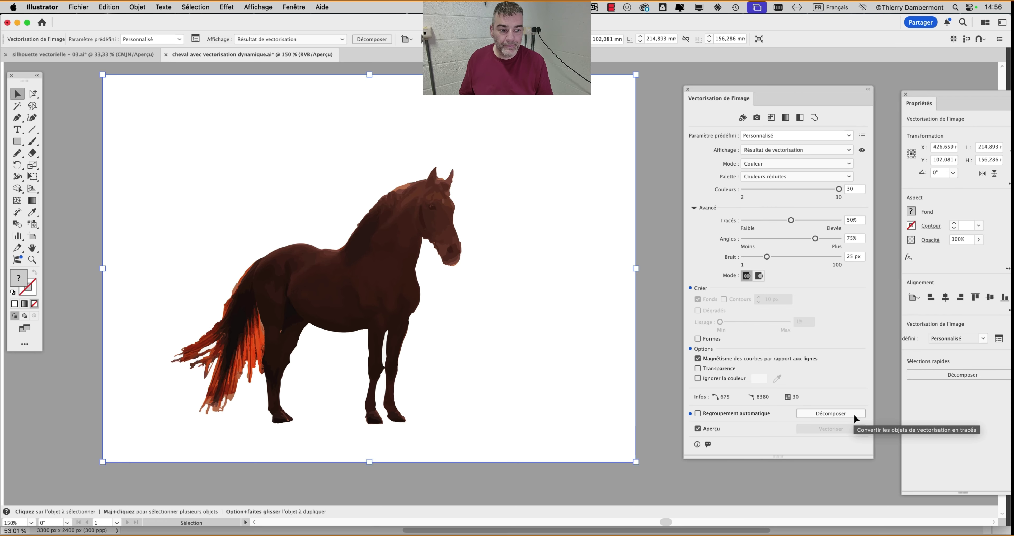
click(836, 369)
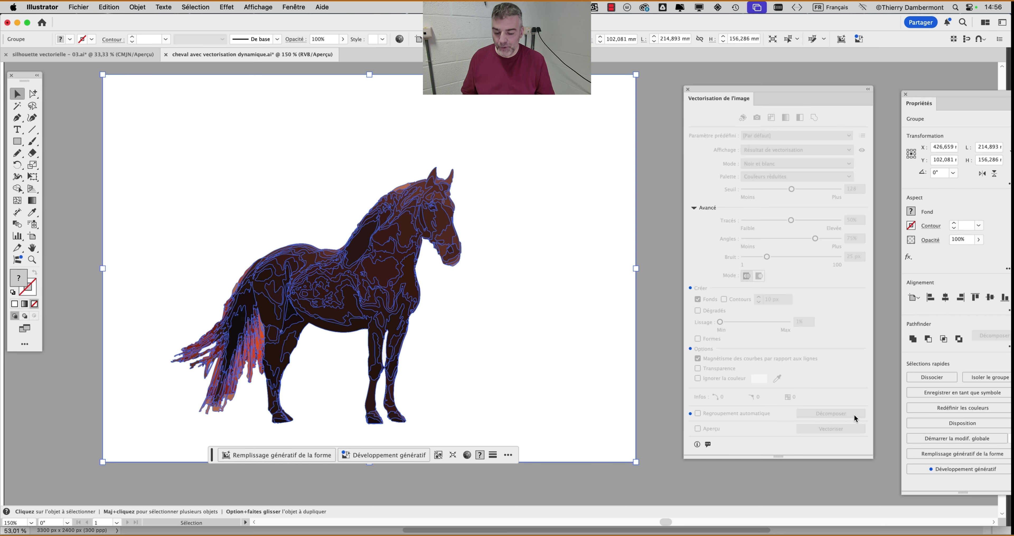
Inspect the expanded horse's paths and anchor points in Contour mode around the head, and return to Aperçu mode
key(super+y)
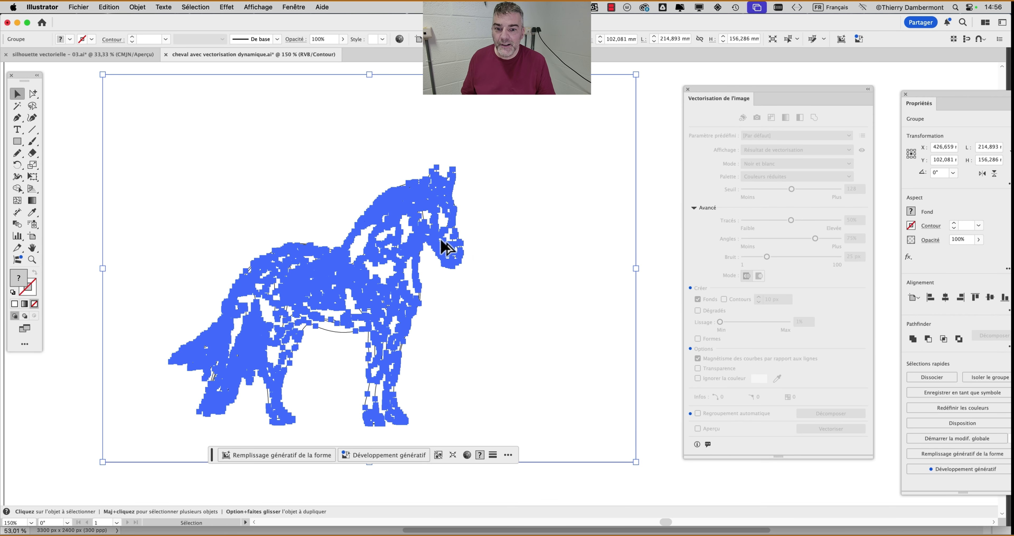
scroll(430, 231, up, 4)
drag(476, 183, 484, 325)
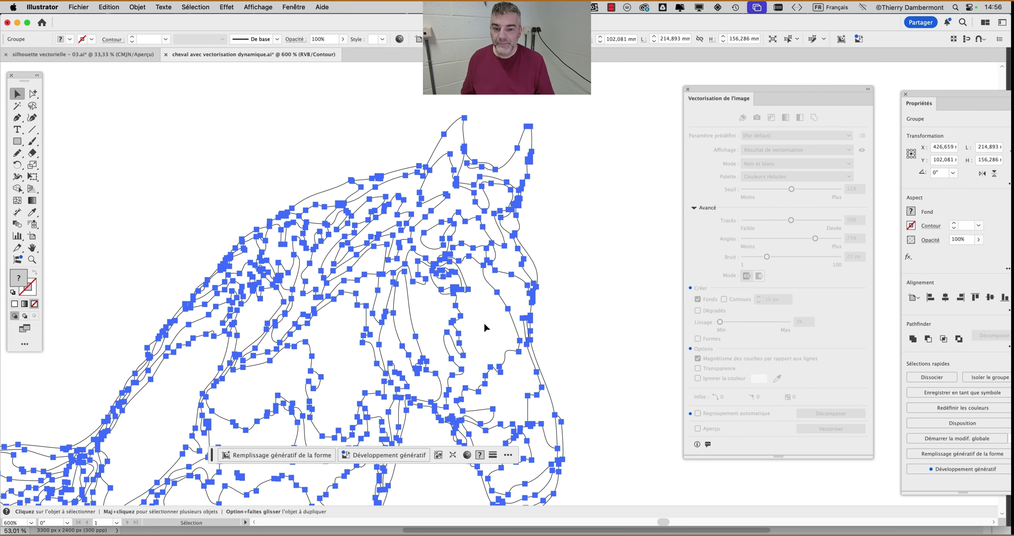
key(super+y)
scroll(486, 327, down, 2)
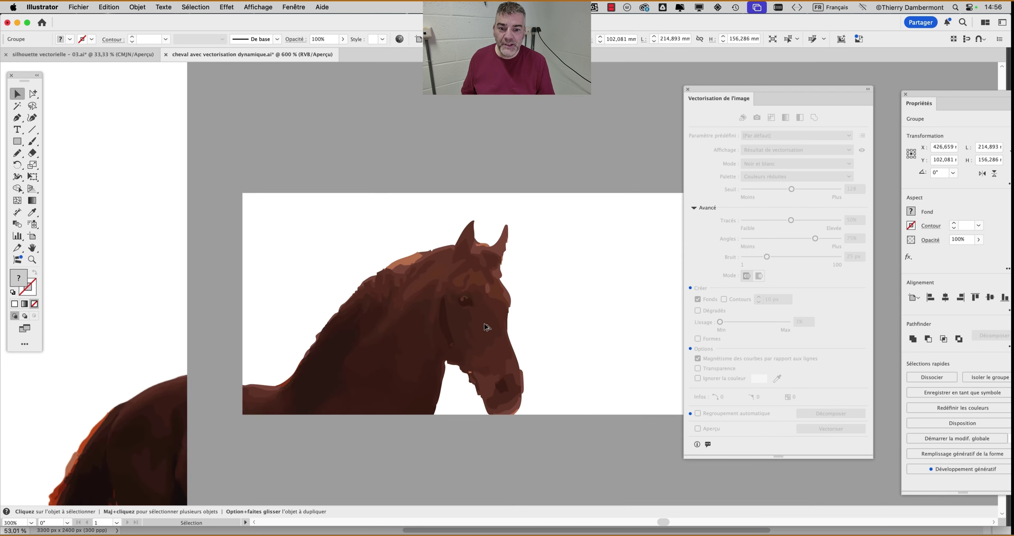
scroll(486, 327, down, 2)
drag(407, 256, 381, 253)
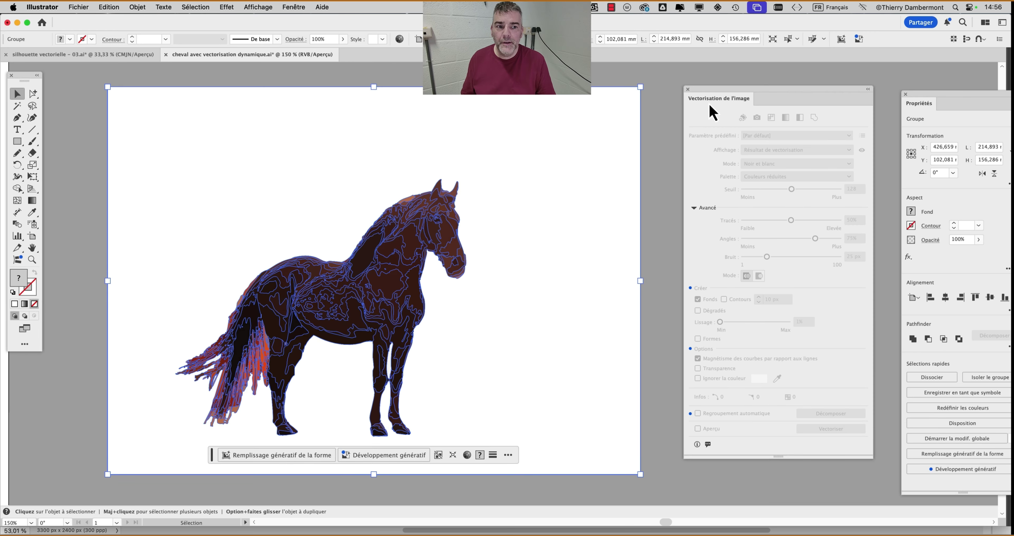
Separate the white background path from the horse with the Sélection directe progressive tool and delete it, moving the Vectorisation de l'image panel aside
drag(718, 95, 749, 93)
key(super+1)
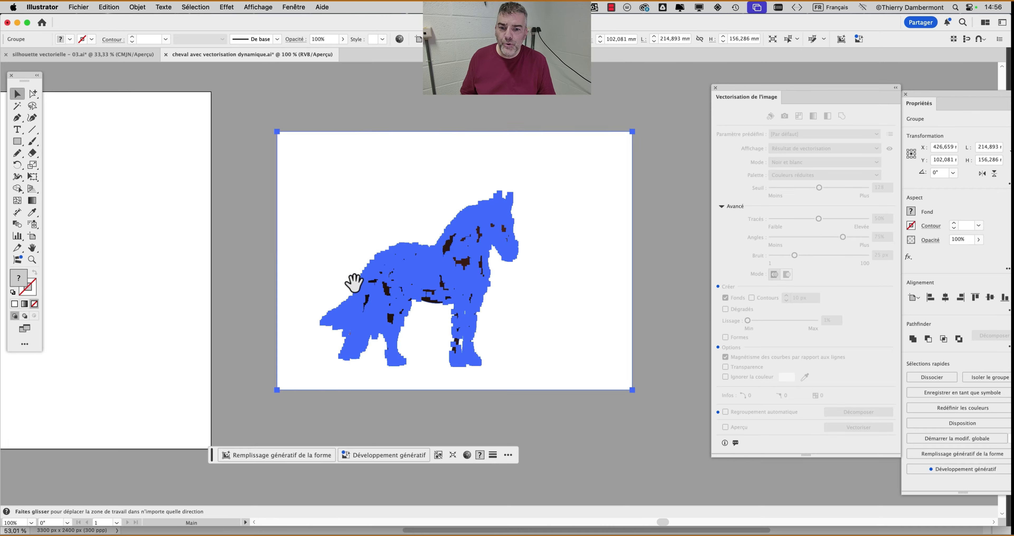
drag(350, 282, 185, 235)
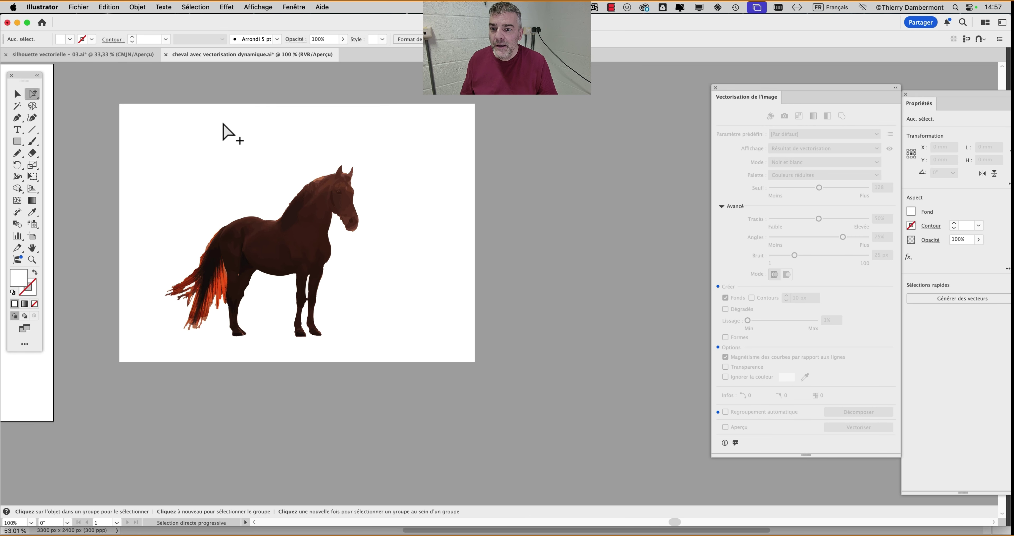
click(223, 124)
drag(228, 132, 490, 135)
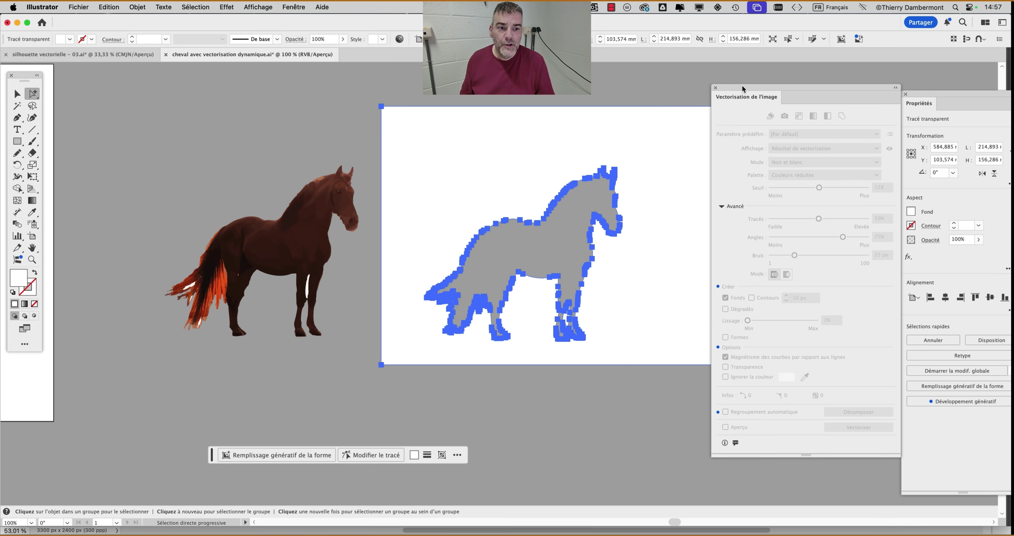
drag(741, 85, 823, 75)
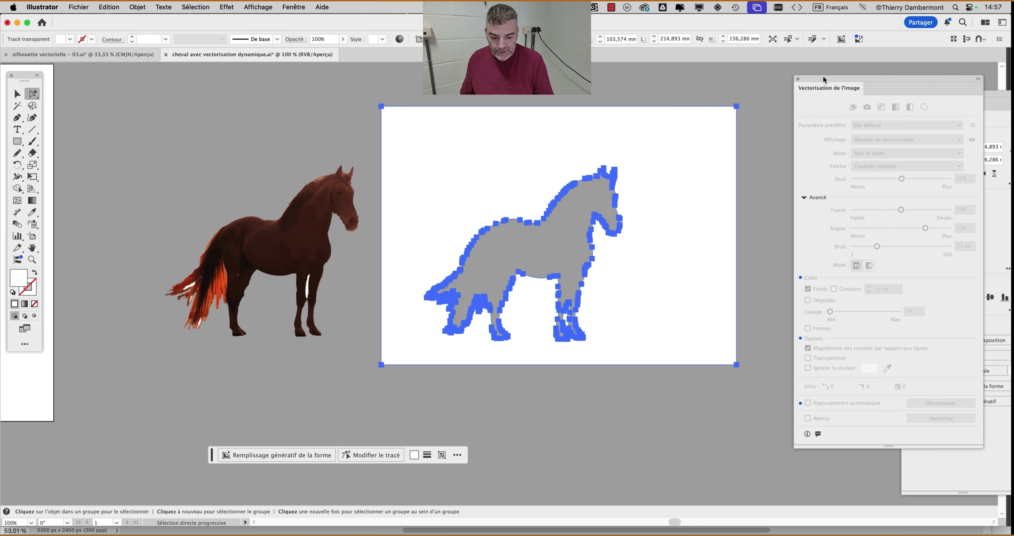
key(Delete)
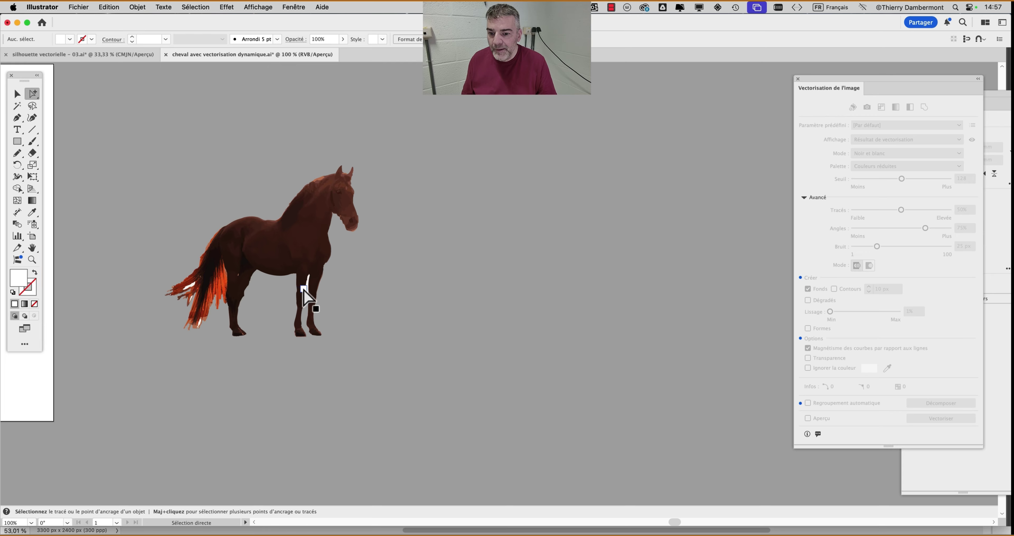
Delete the white sliver enclosed between the horse's front legs
scroll(304, 289, up, 5)
alt+click(326, 289)
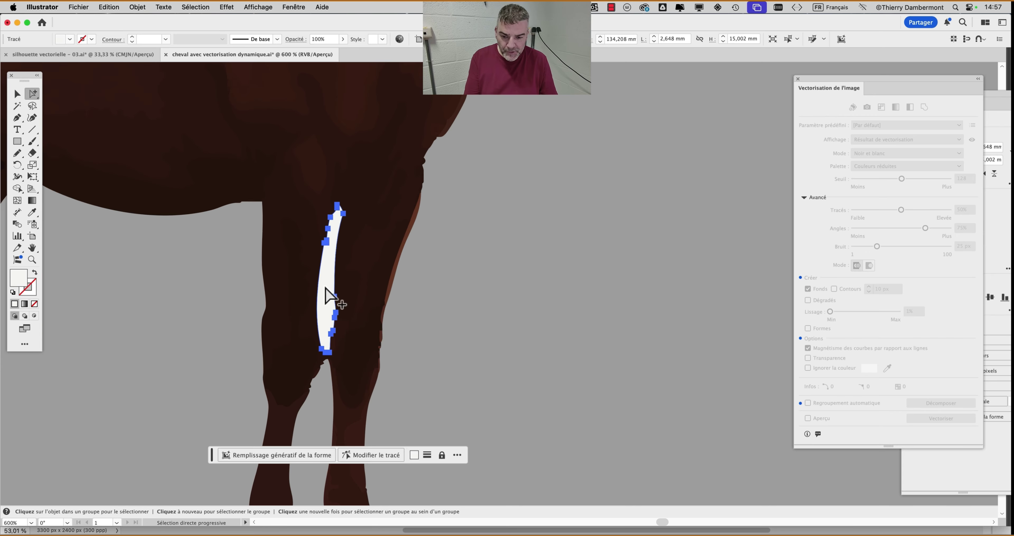
key(Delete)
Delete the two white fragments between the outer strands of the horse's tail, keeping the Sélection directe progressive tool active
drag(249, 279, 719, 285)
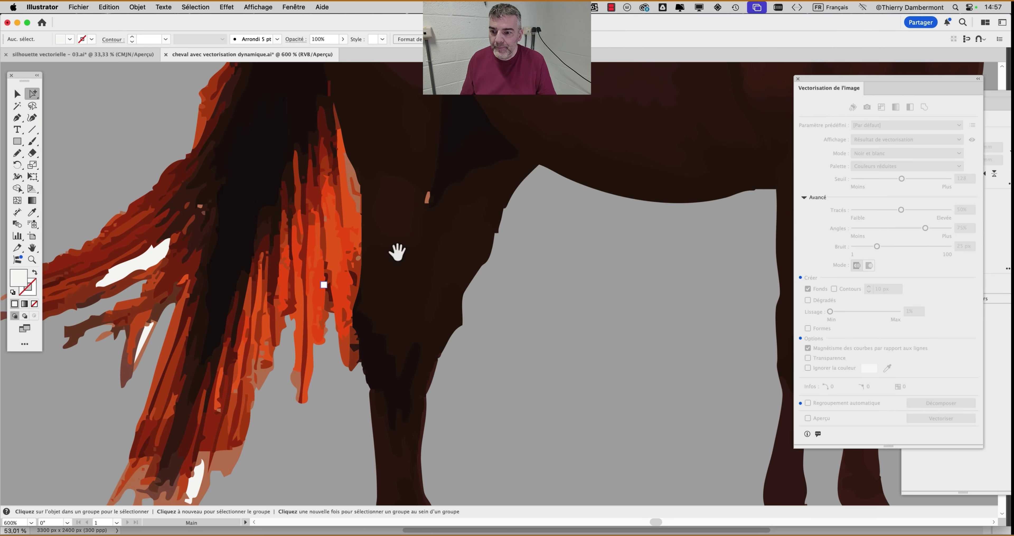
alt+click(141, 267)
key(Delete)
alt+click(147, 342)
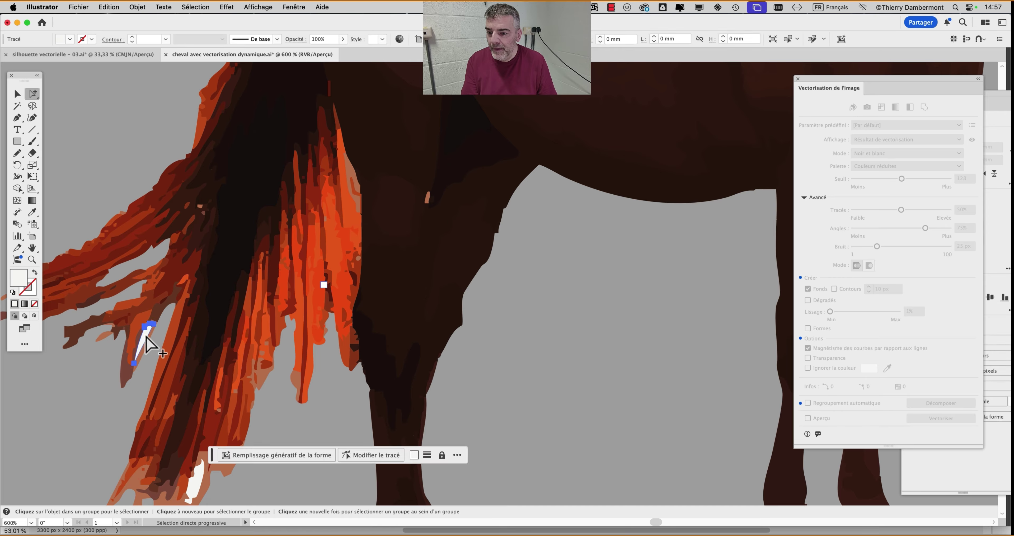
key(Delete)
scroll(283, 272, down, 2)
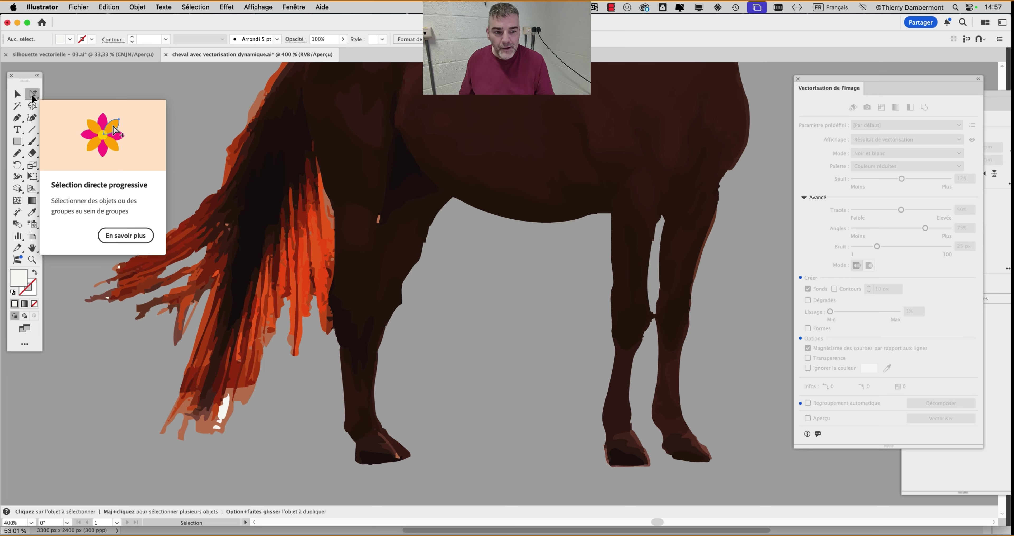
click(33, 96)
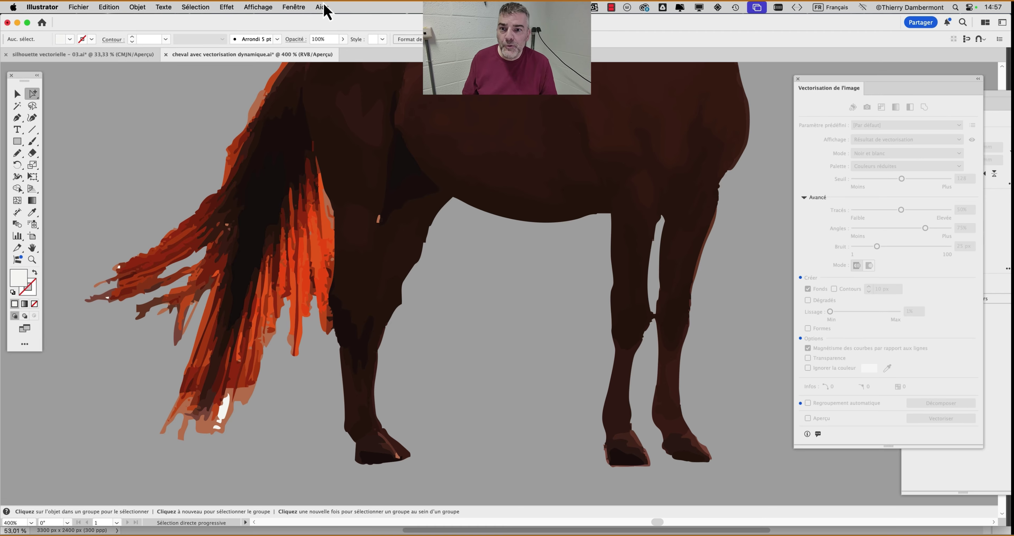
Open the Calques panel, examine the paths grouped inside Calque 1, and collapse the layer and close the panel
click(294, 7)
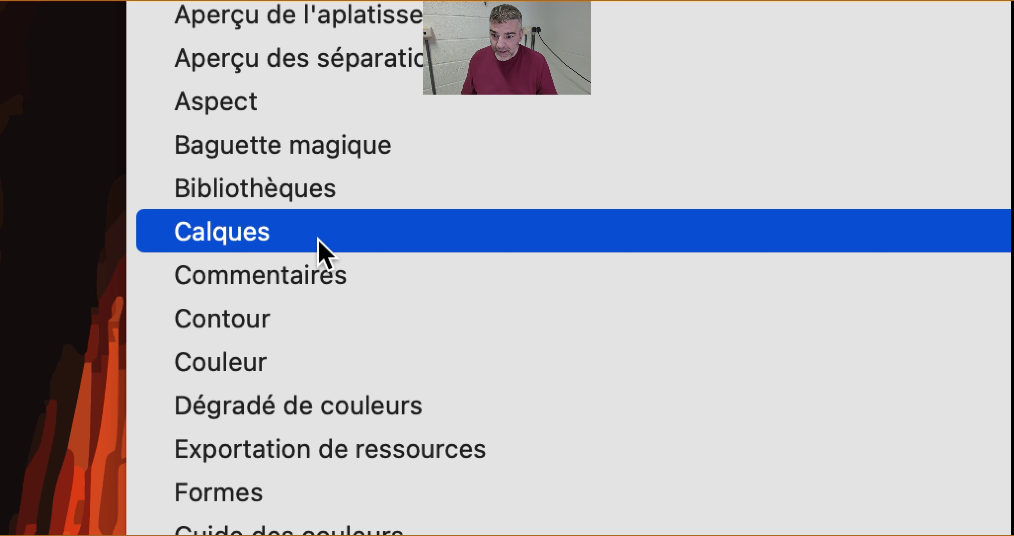
click(317, 238)
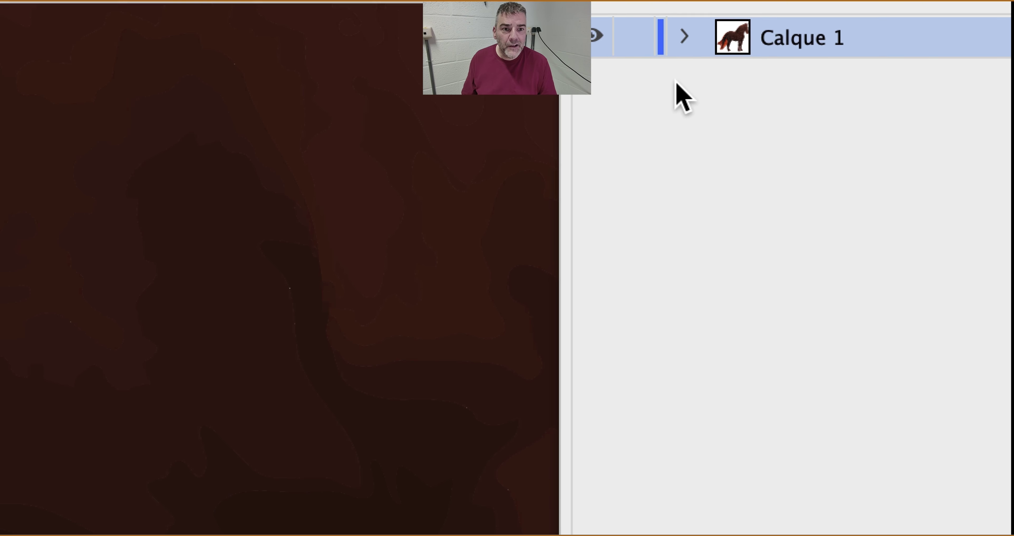
click(676, 72)
click(723, 116)
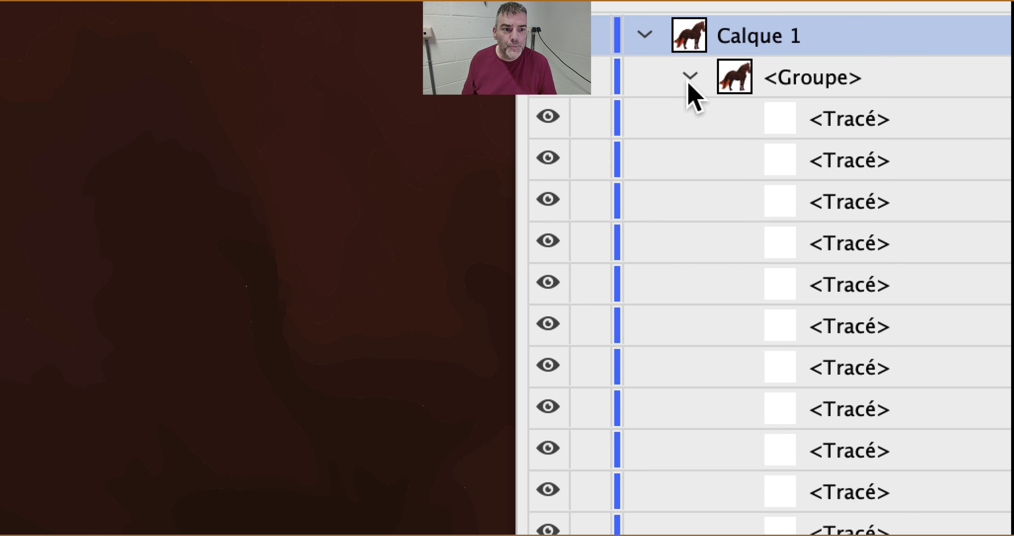
click(699, 79)
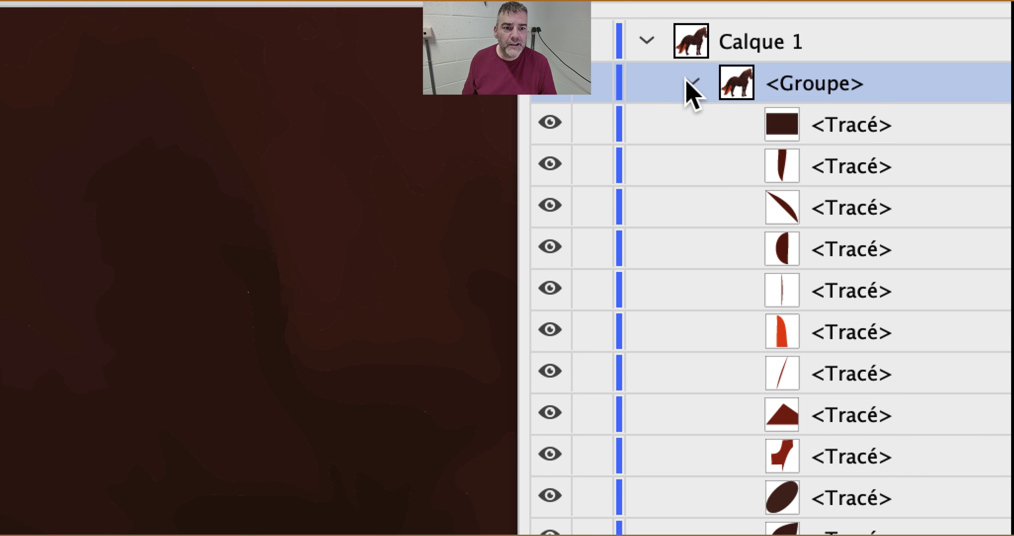
click(667, 70)
click(646, 40)
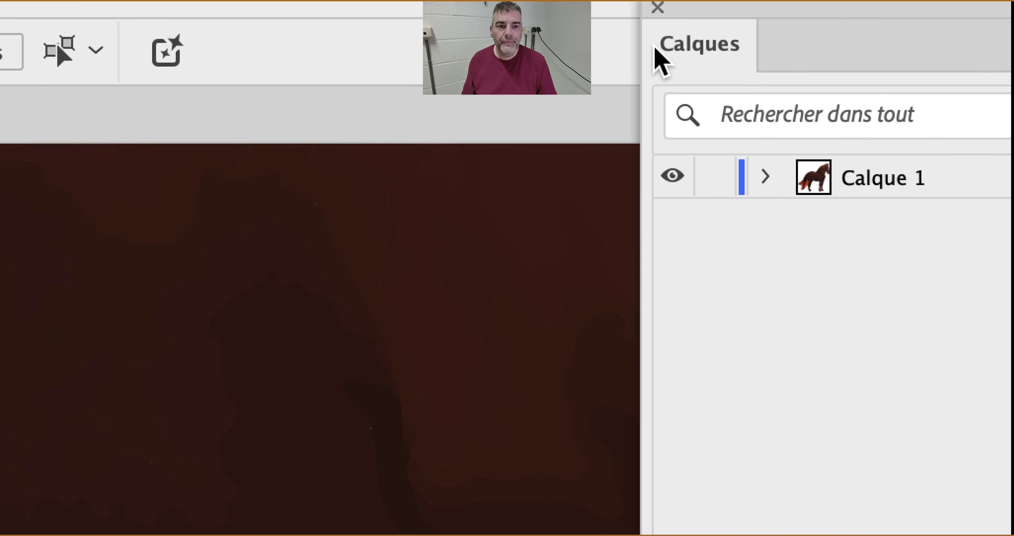
click(657, 7)
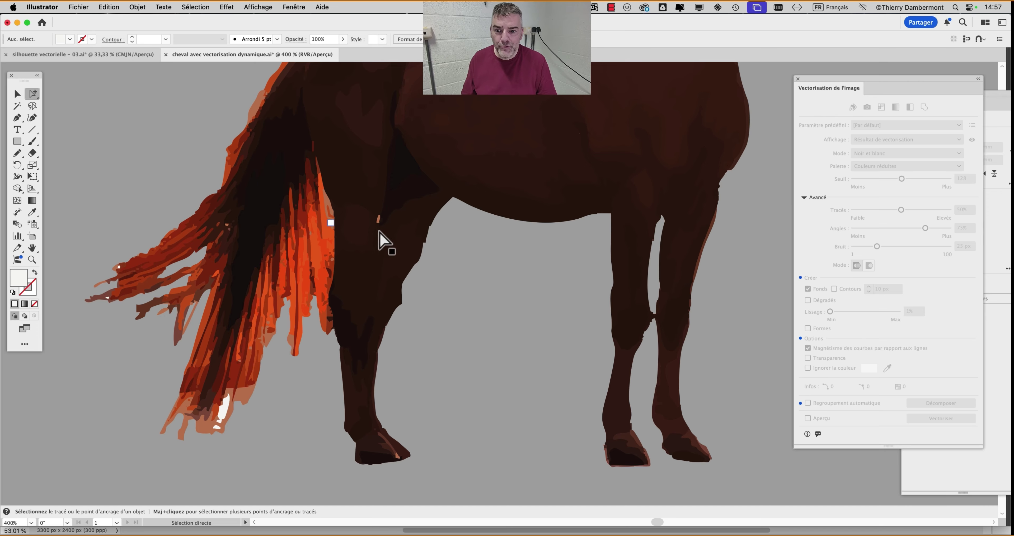
Delete the white fragments at the lower tip of the horse's tail and check that area up close
alt+click(222, 414)
key(Delete)
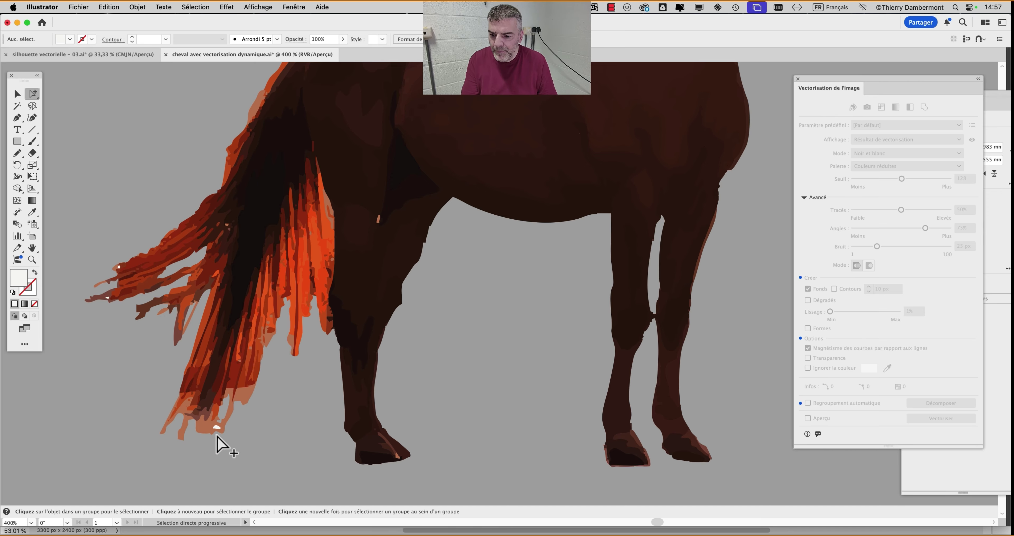
scroll(216, 433, up, 3)
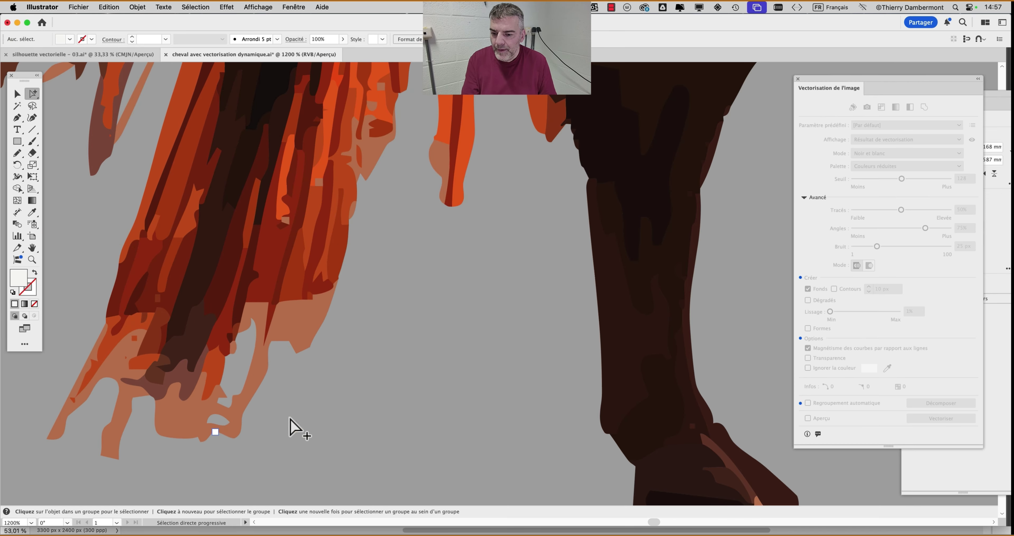
scroll(384, 369, down, 3)
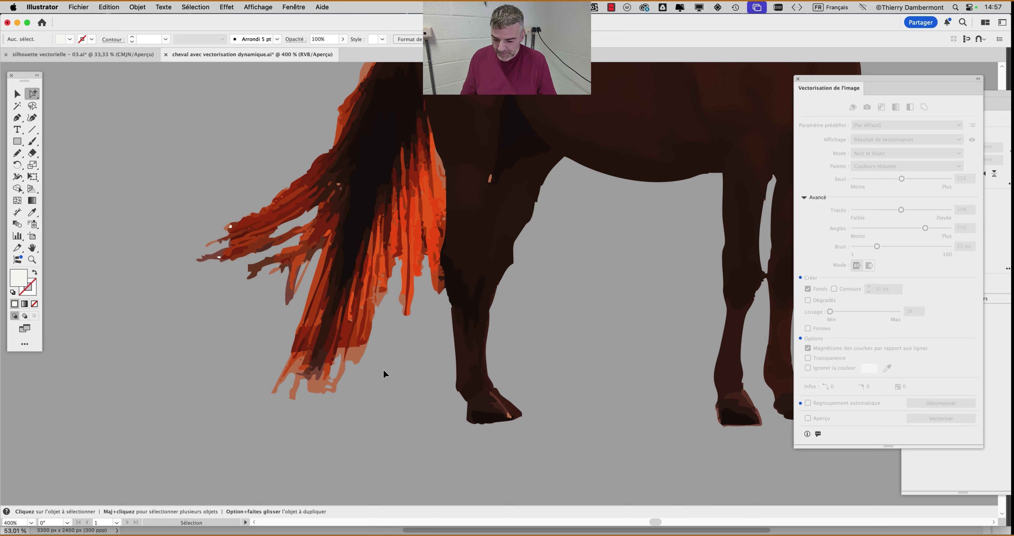
Check the vector paths of the horse's tail and head in outline view, returning to the colour preview each time
key(super+y)
key(super+y)
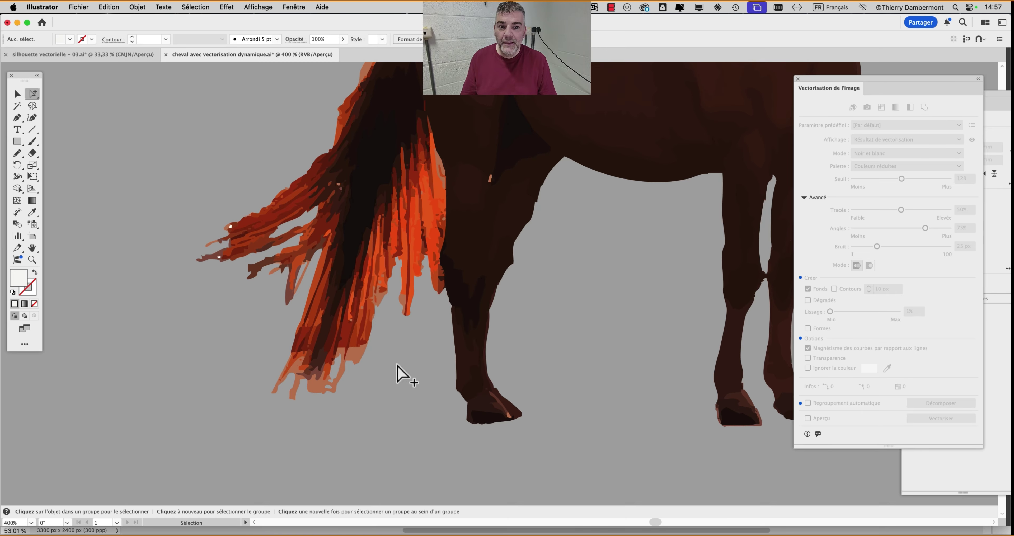
scroll(403, 369, down, 3)
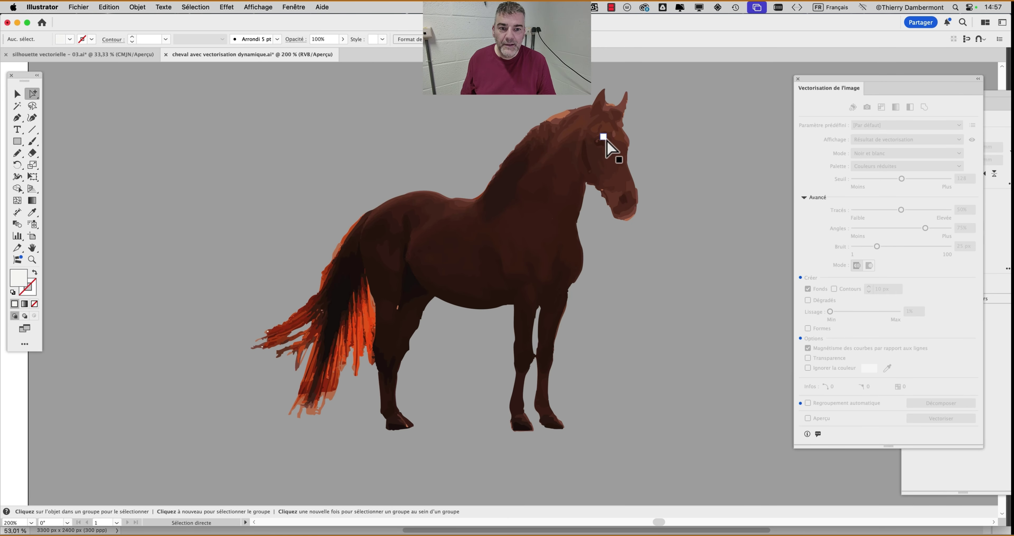
key(super+y)
key(super+y)
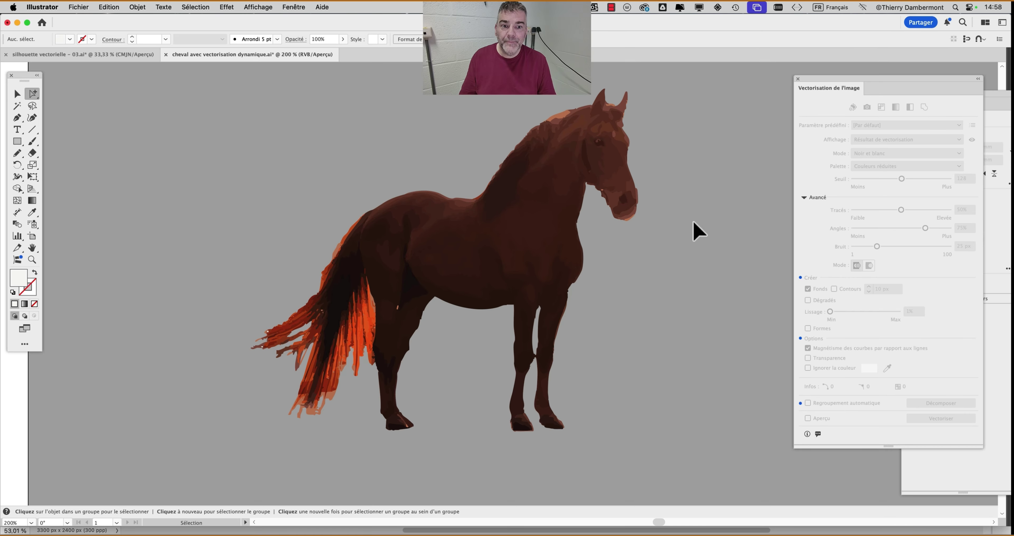
Save a copy of the document in Illustrator format as "cheval avec vectorisation NON dynamique", keeping the Illustrator 2020 version options
click(77, 8)
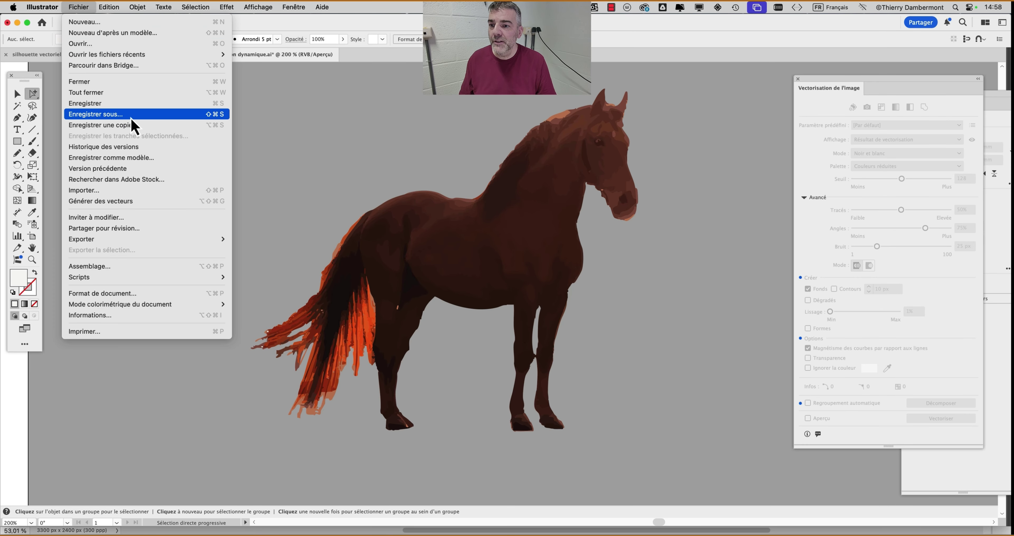
click(152, 117)
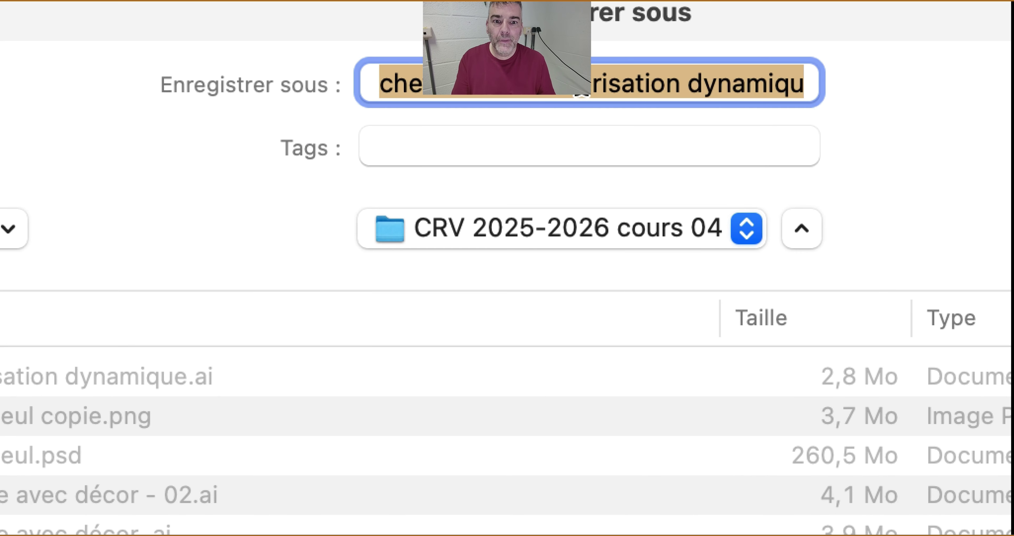
click(613, 95)
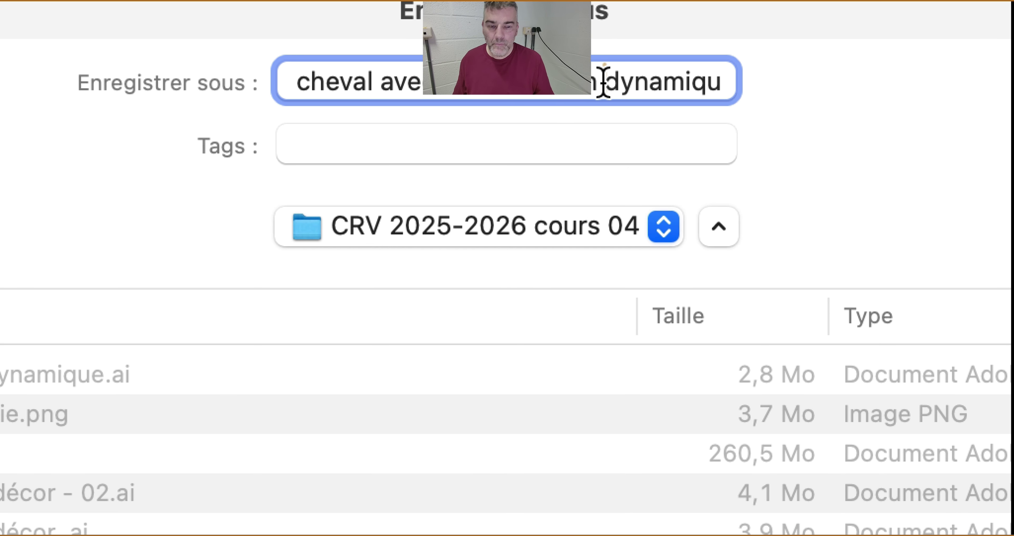
key(Caps_Lock)
text(NON dyna)
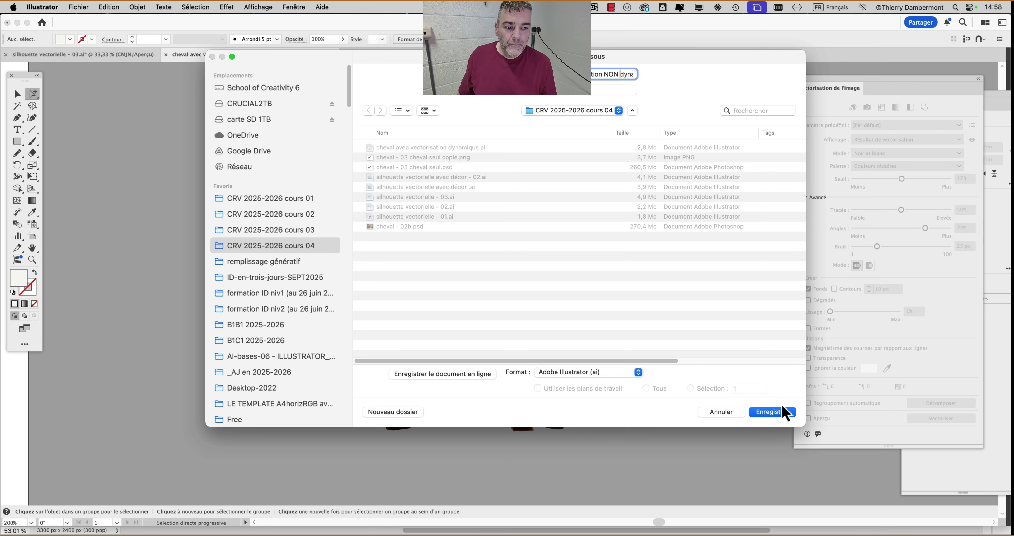
click(783, 413)
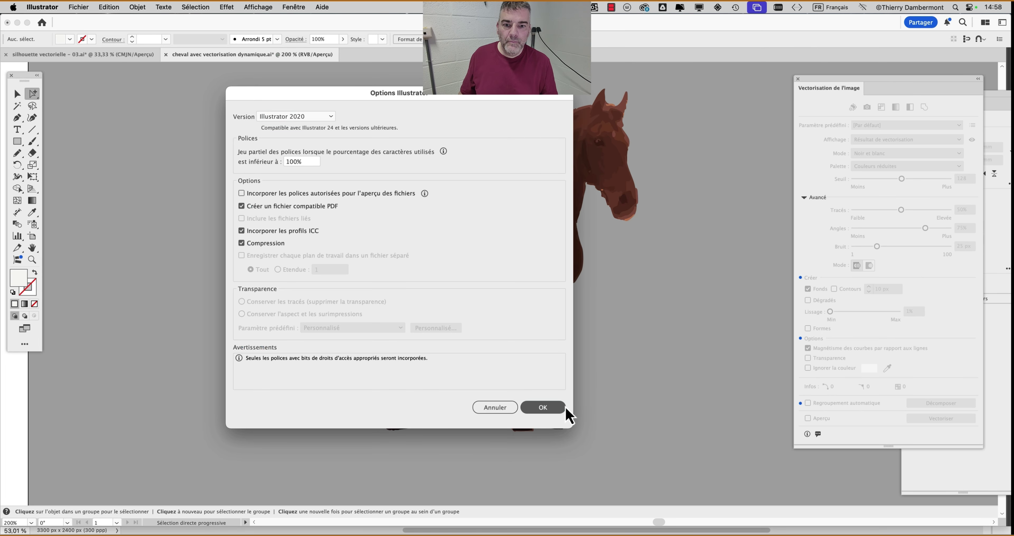
click(563, 411)
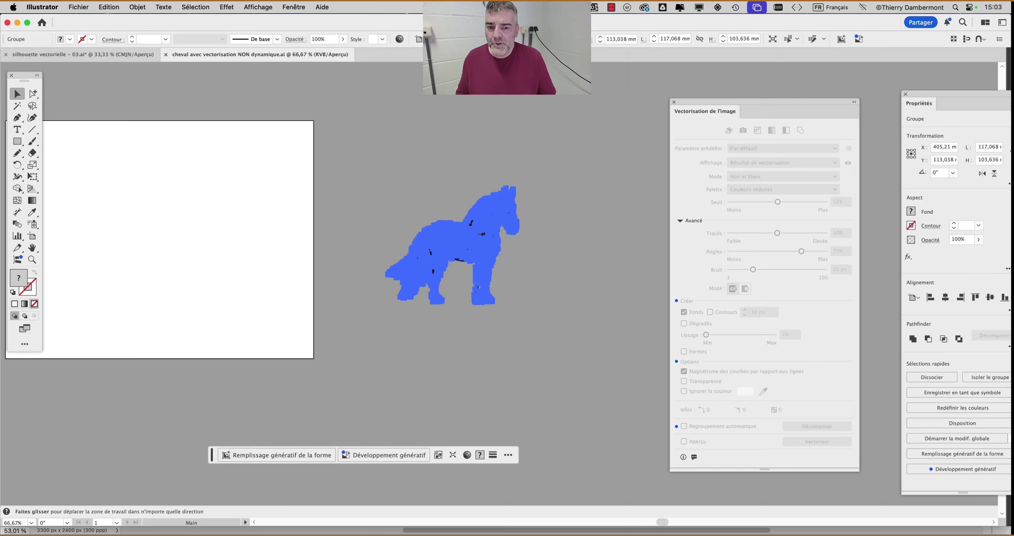
Move the vectorized horse group from the pasteboard onto the artboard and deselect it
drag(452, 234, 327, 233)
scroll(328, 232, up, 2)
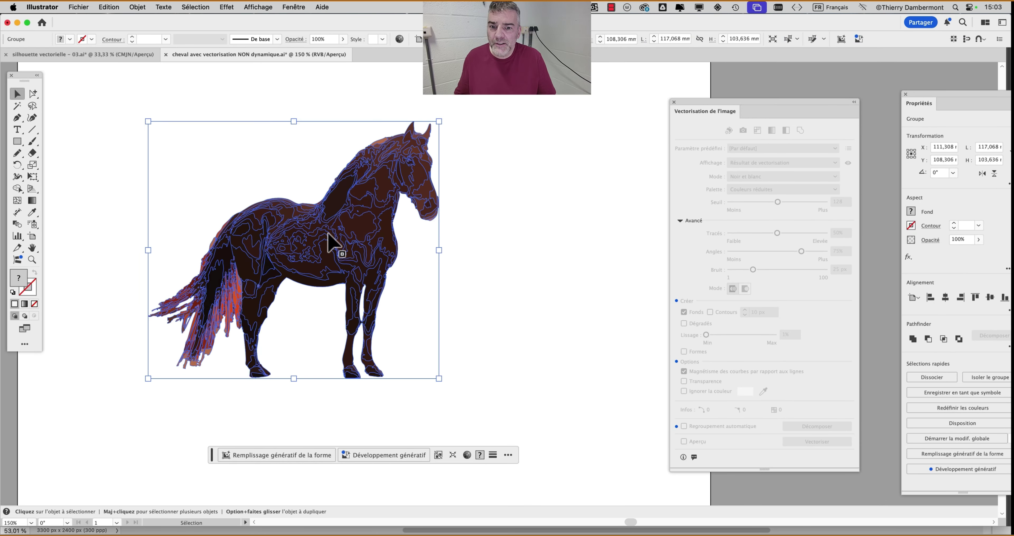
click(353, 141)
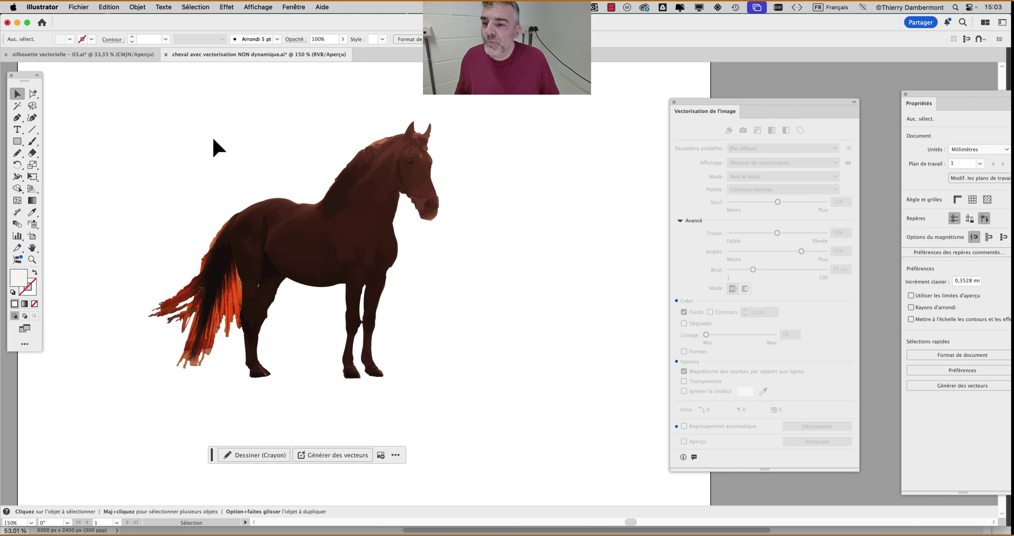
Generate a generative shape fill on the horse group with the prompt "cheval avec une selle en or"
click(333, 192)
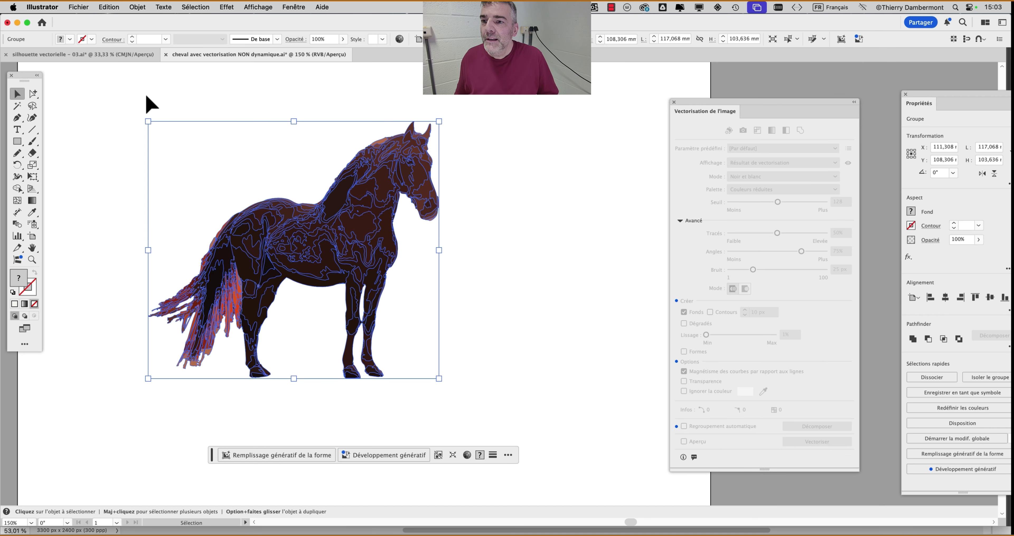
click(138, 8)
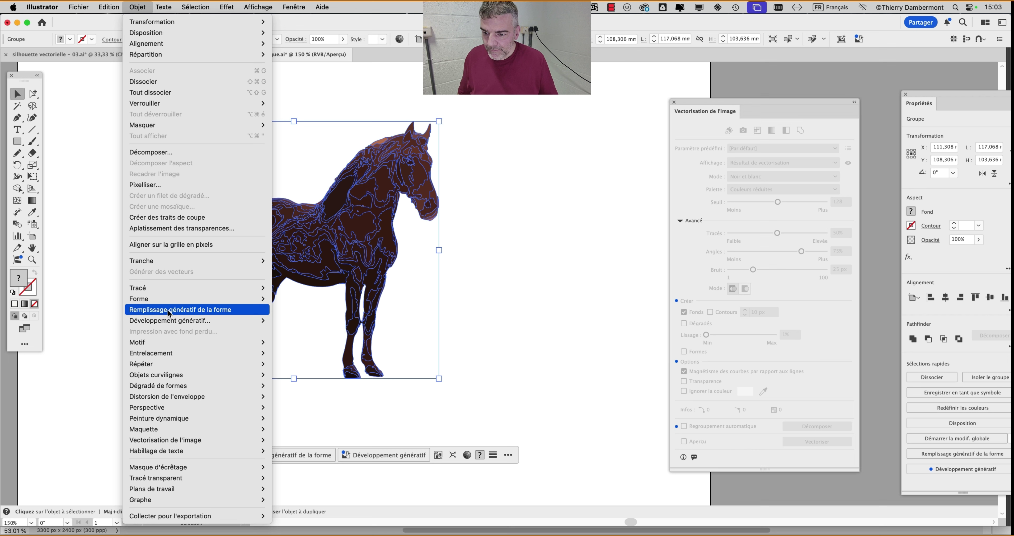
click(170, 311)
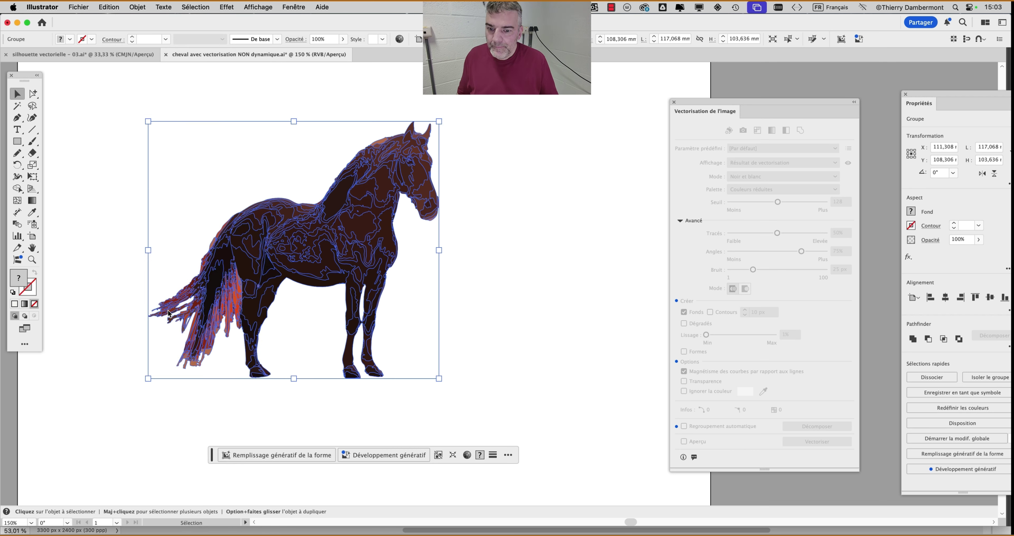
drag(747, 100, 521, 127)
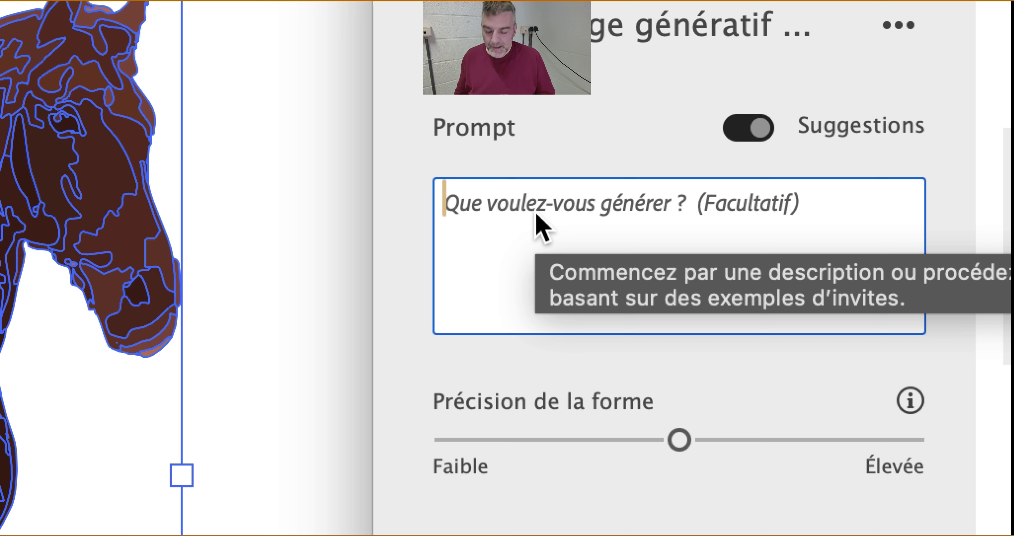
text(c)
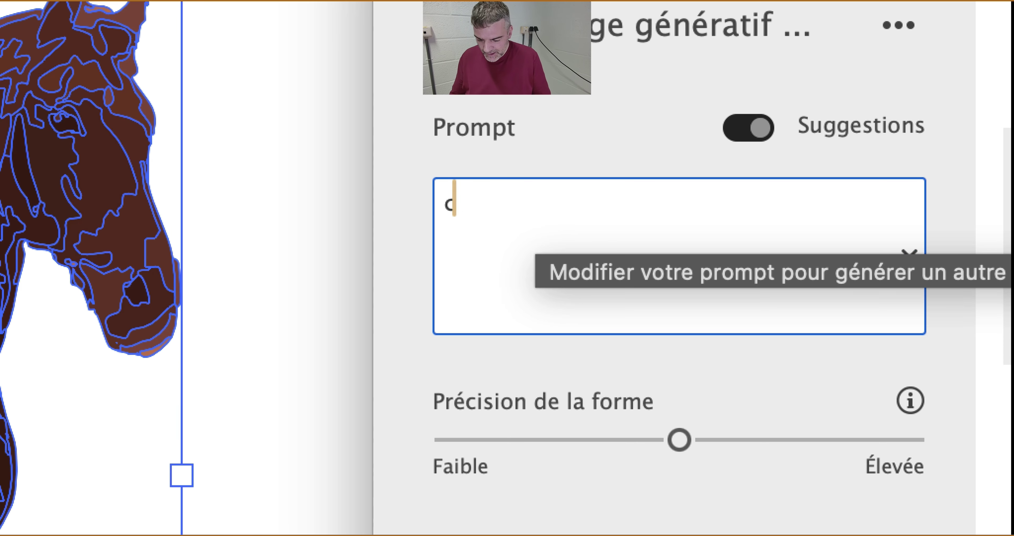
text(heval)
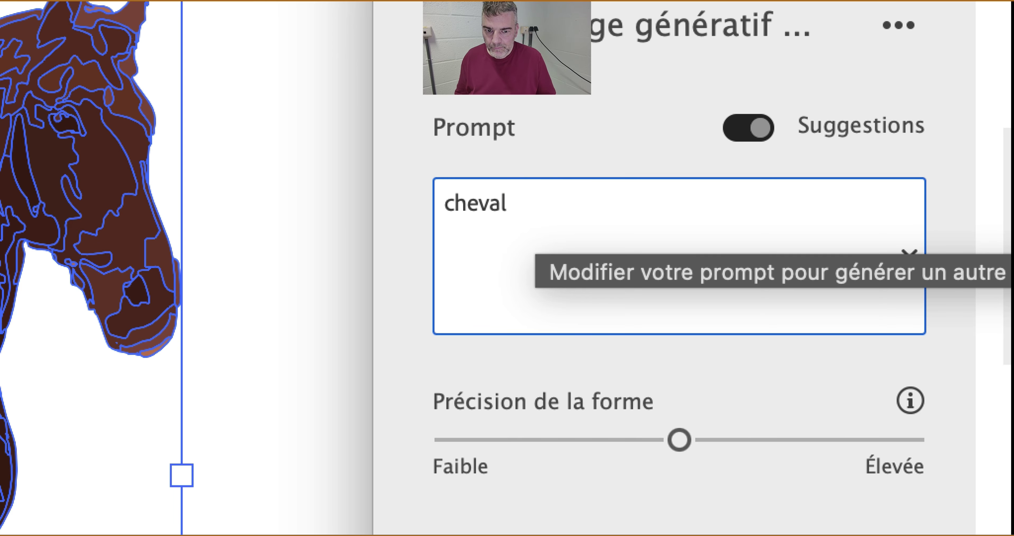
text( avec une s)
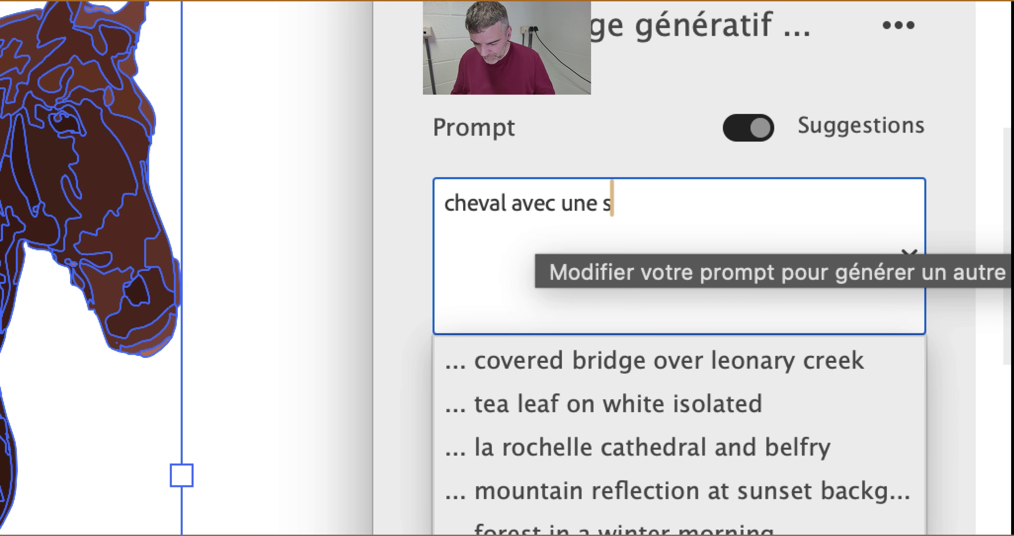
text(elle en or)
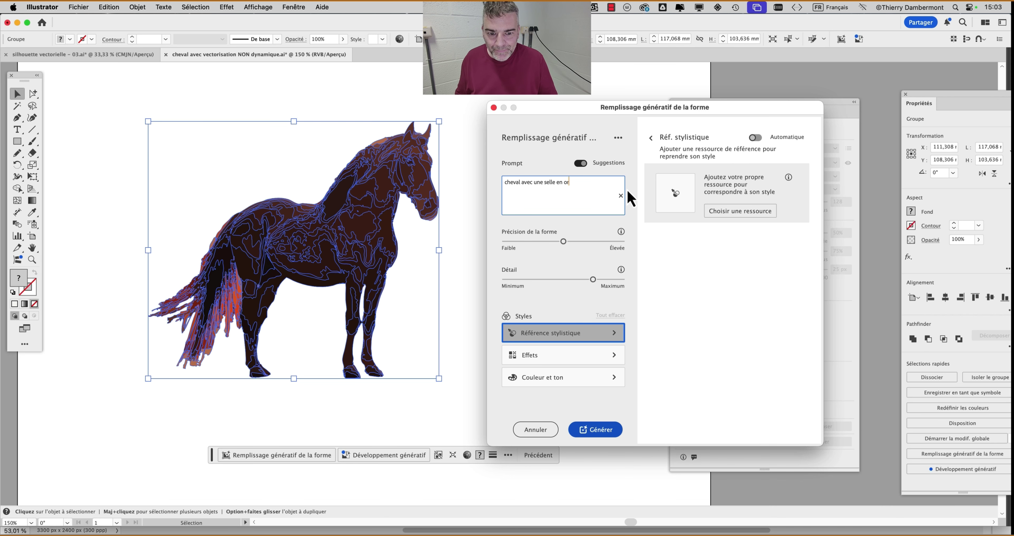
click(596, 430)
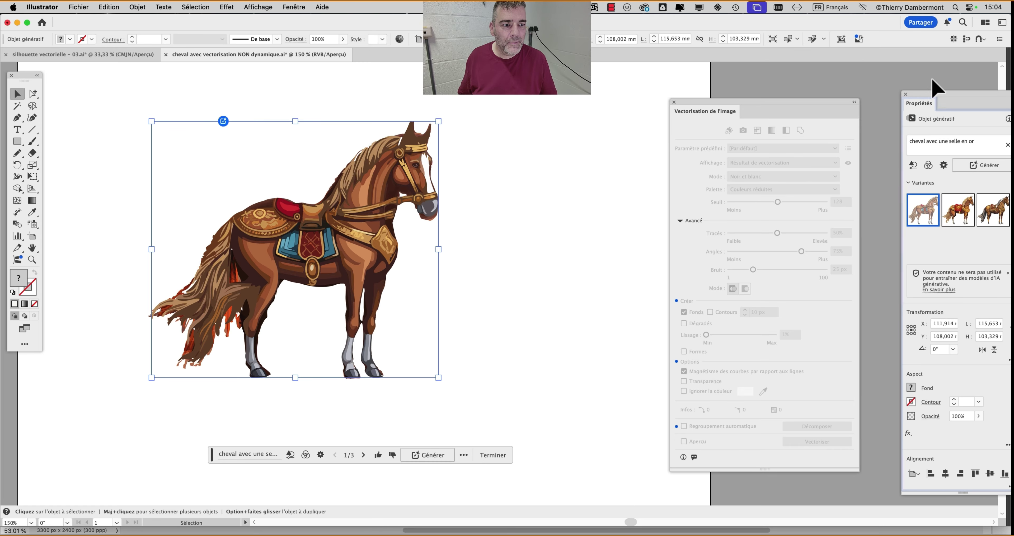
Place the Properties panel beside the artwork and compare the three generated horse variants, returning to the first one
drag(933, 100, 565, 93)
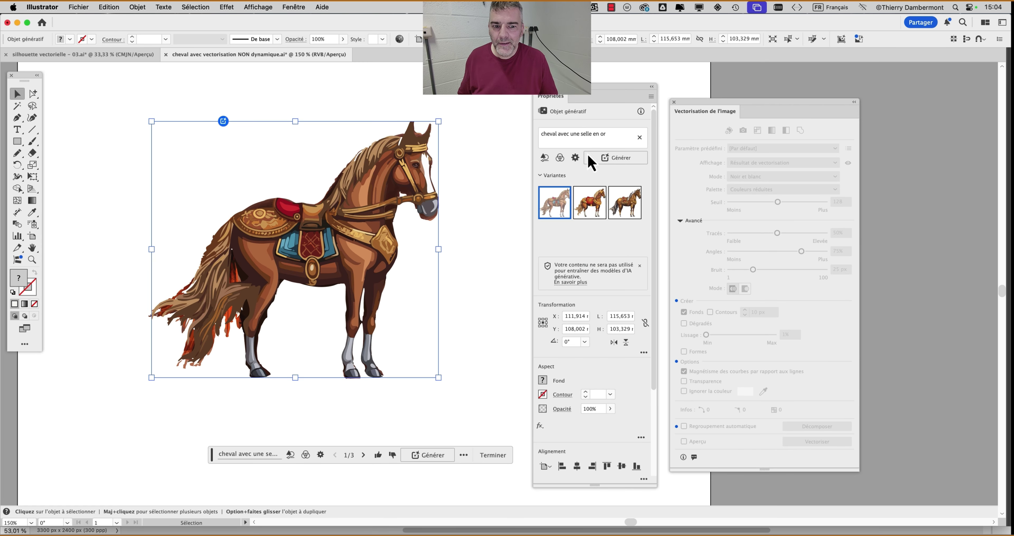
click(590, 207)
click(626, 214)
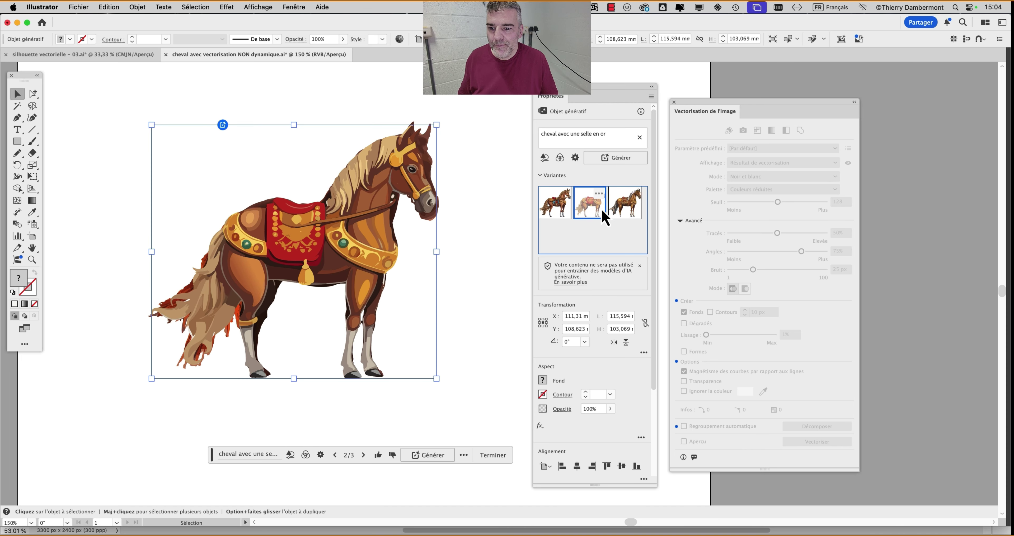
scroll(322, 241, up, 2)
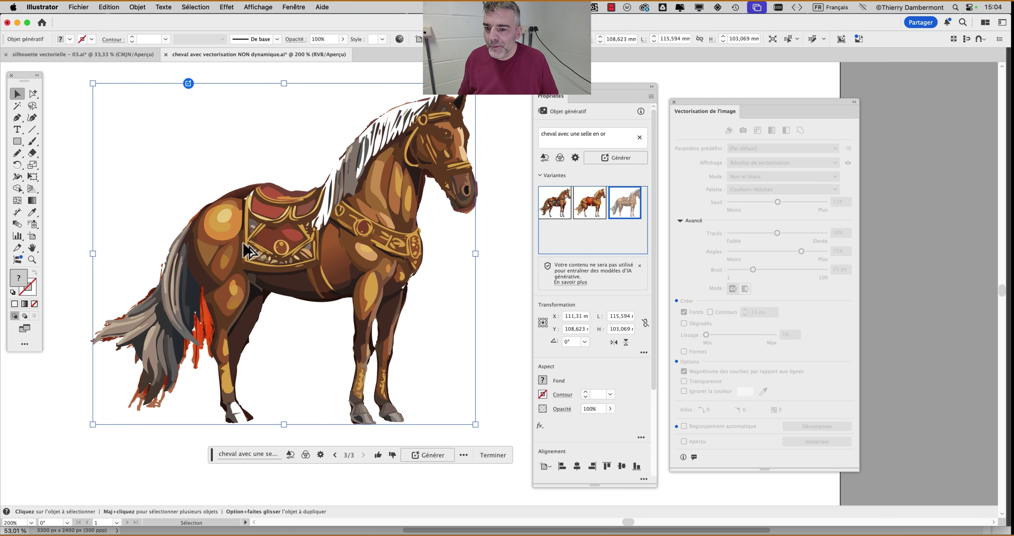
click(596, 221)
click(558, 220)
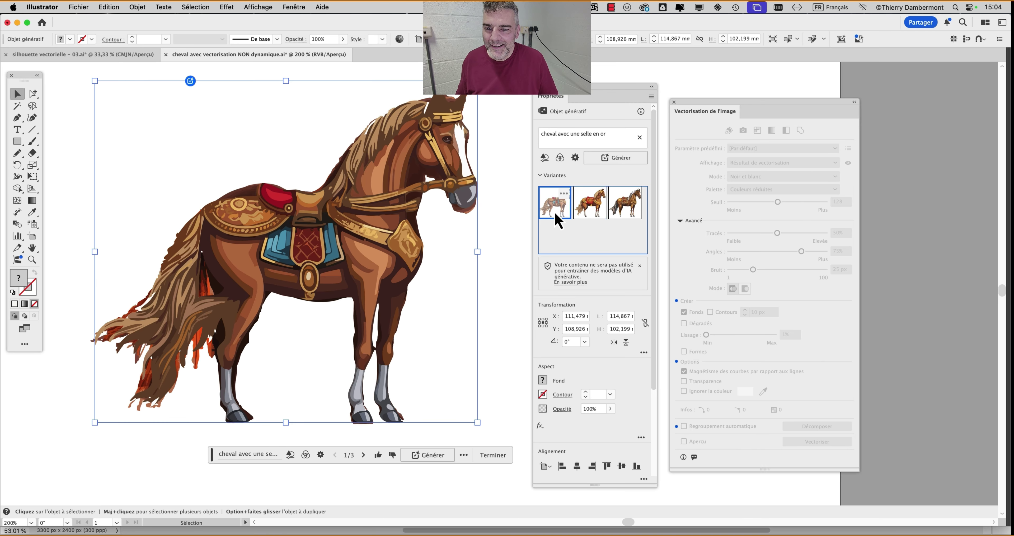
click(585, 222)
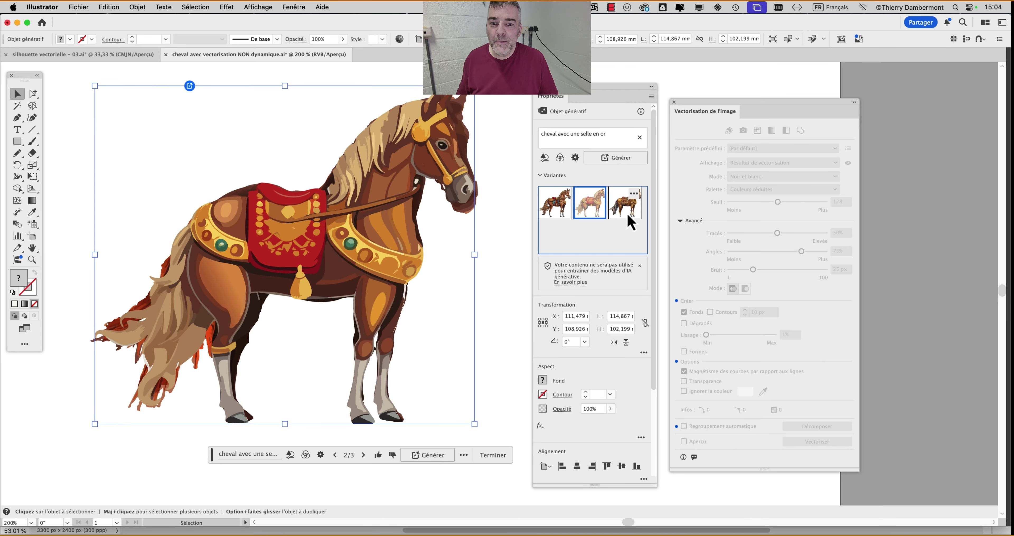
click(627, 216)
click(590, 215)
click(561, 209)
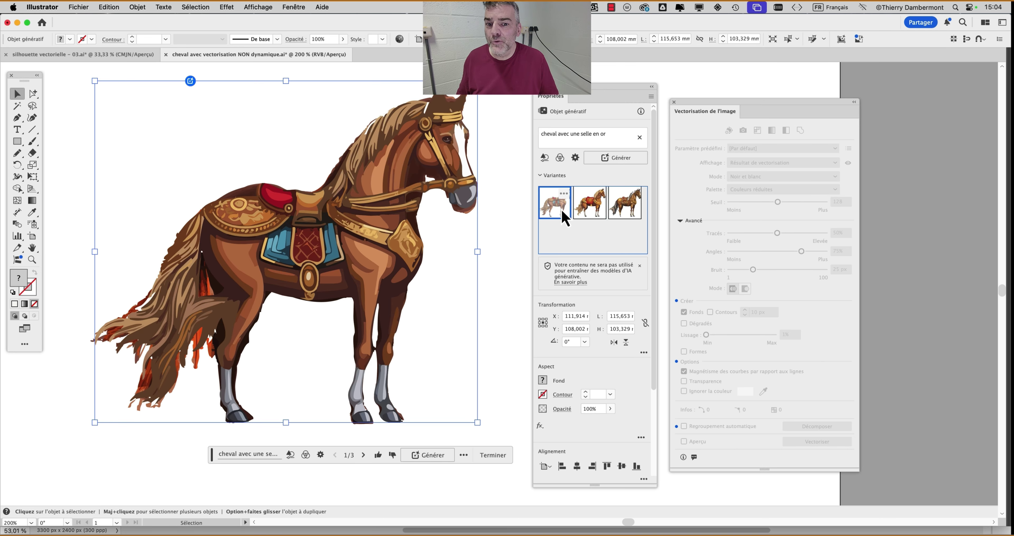
Move the image tracing and Properties panels away from the artwork to clear space around the horse
drag(695, 111, 846, 101)
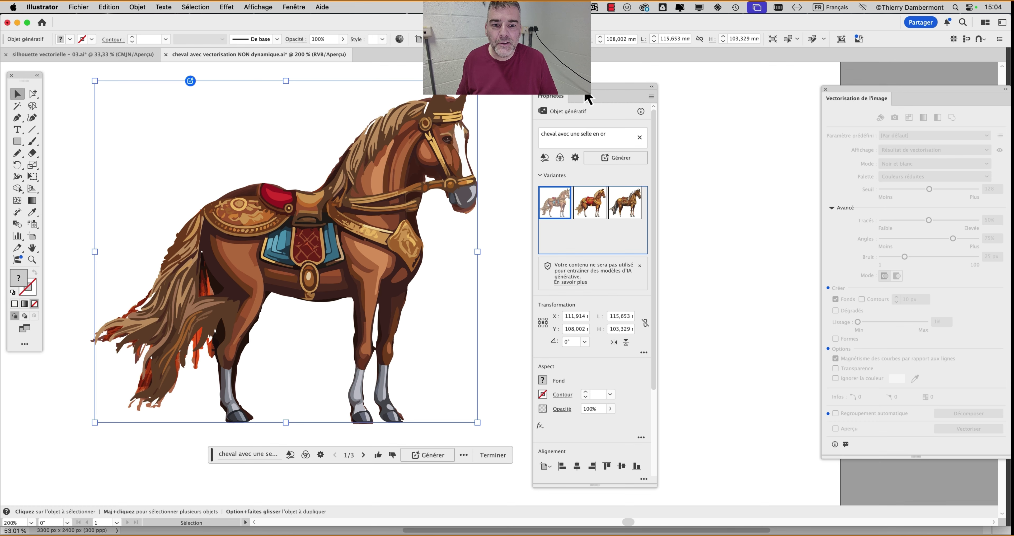
drag(585, 94, 731, 95)
alt+scroll(499, 252, down, 3)
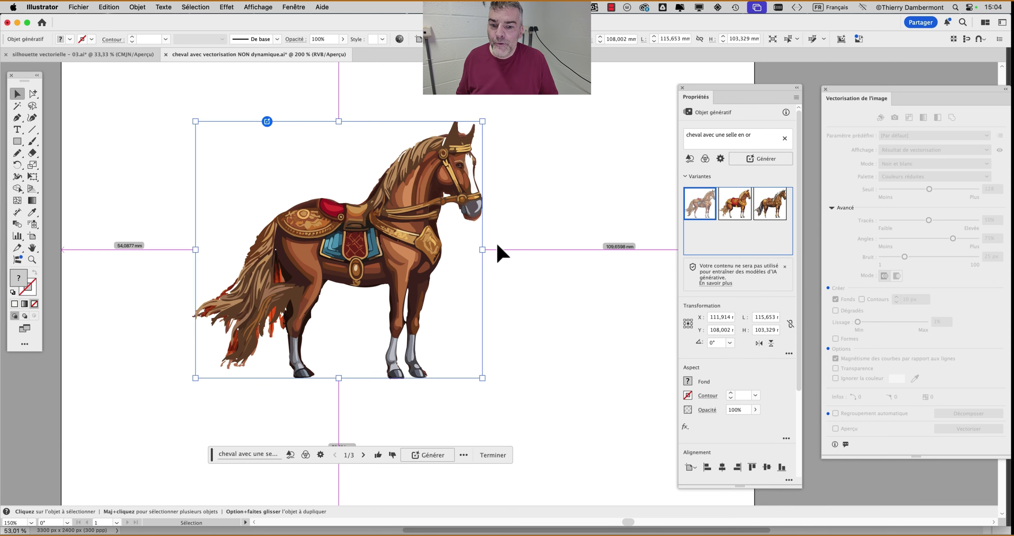
Move the generated saddled horse off the artboard onto the pasteboard left of it, uncovering the original horse
drag(446, 240, 237, 230)
alt+scroll(241, 236, up, 2)
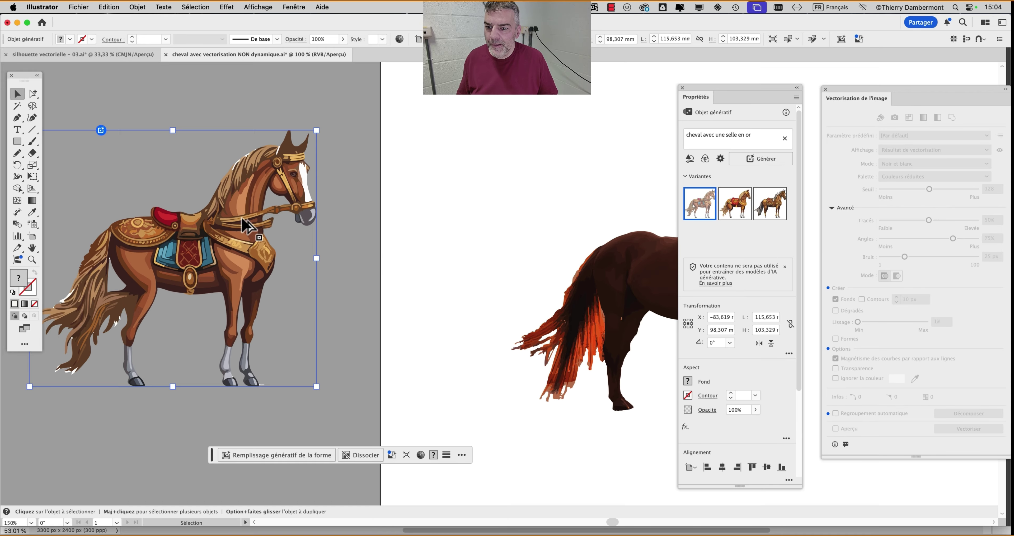
scroll(244, 225, down, 1)
scroll(245, 225, down, 1)
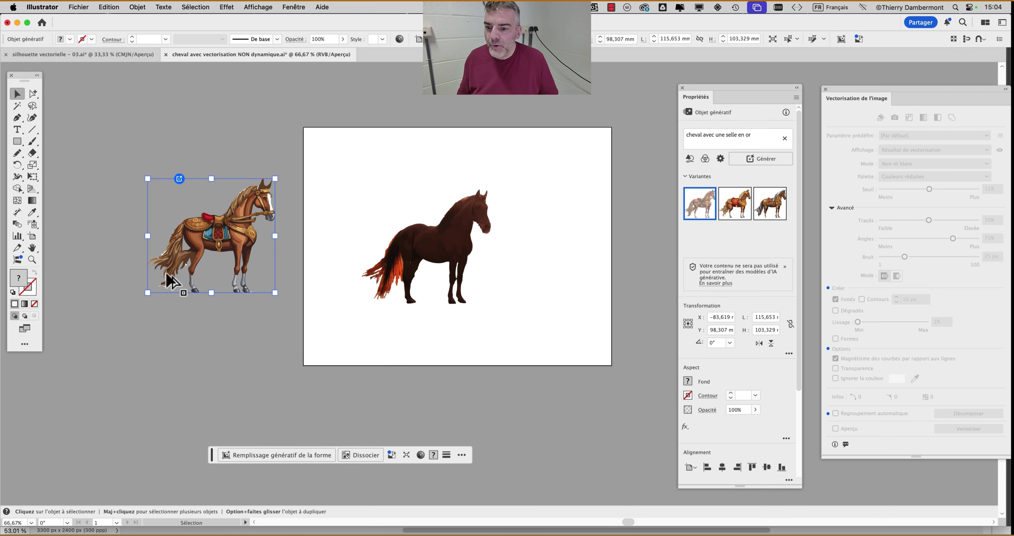
Examine the generated horse's edges against the grey pasteboard across its variants, returning to the first one
scroll(167, 273, up, 4)
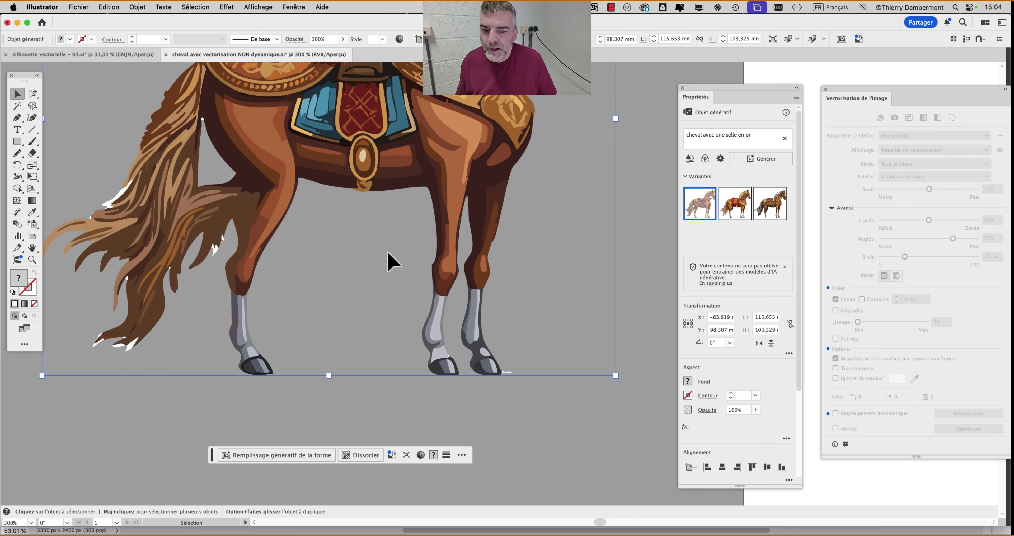
scroll(360, 253, down, 1)
click(734, 214)
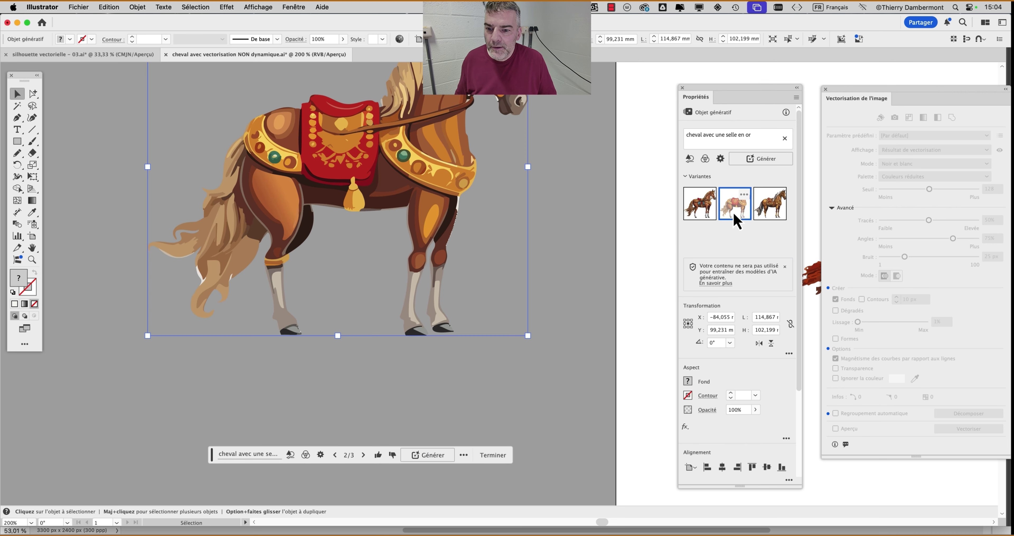
click(772, 217)
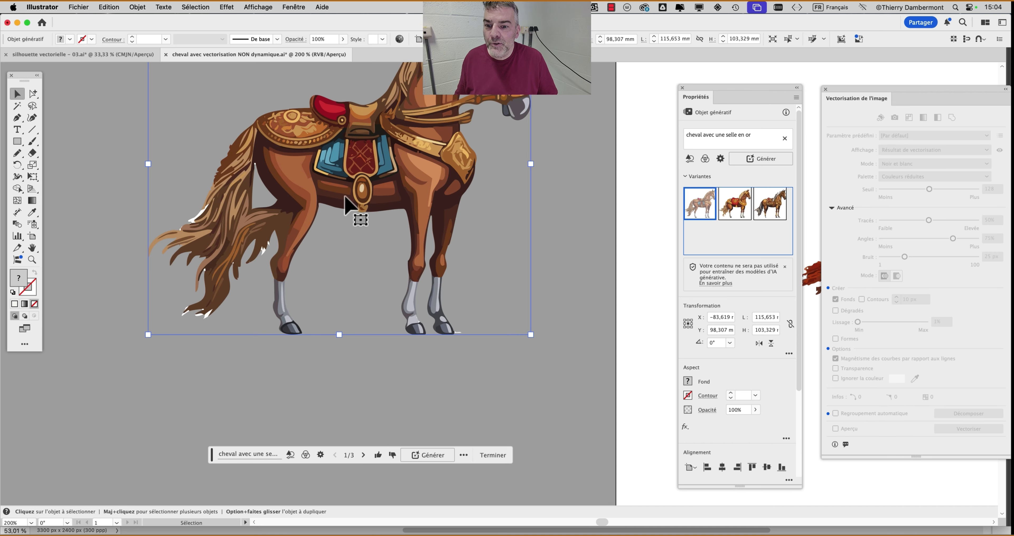
mouse_move(686, 206)
click(764, 222)
click(740, 221)
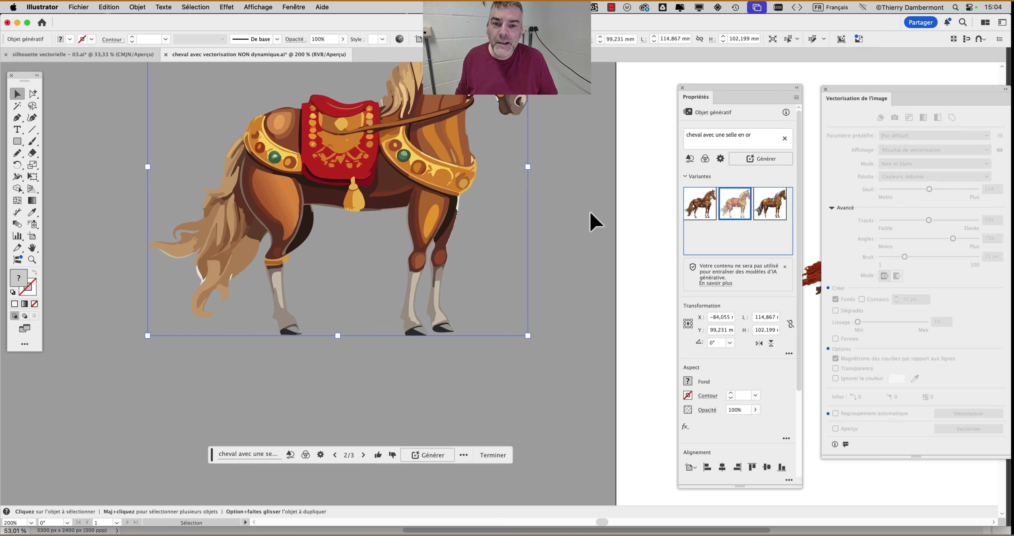
click(699, 204)
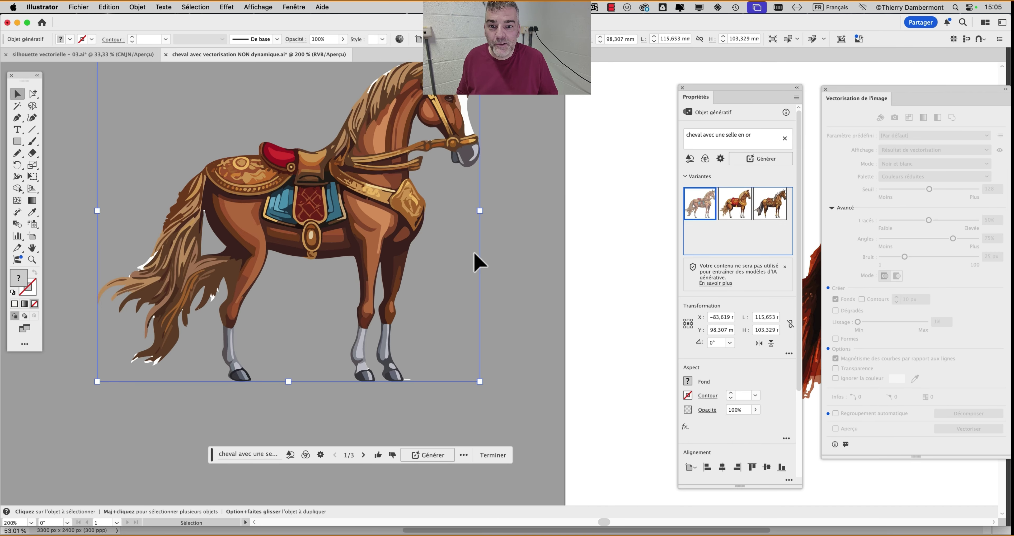
Select the original dark horse group on the artboard and open Generative Shape Fill for it
click(506, 260)
key(super+minus)
key(space)
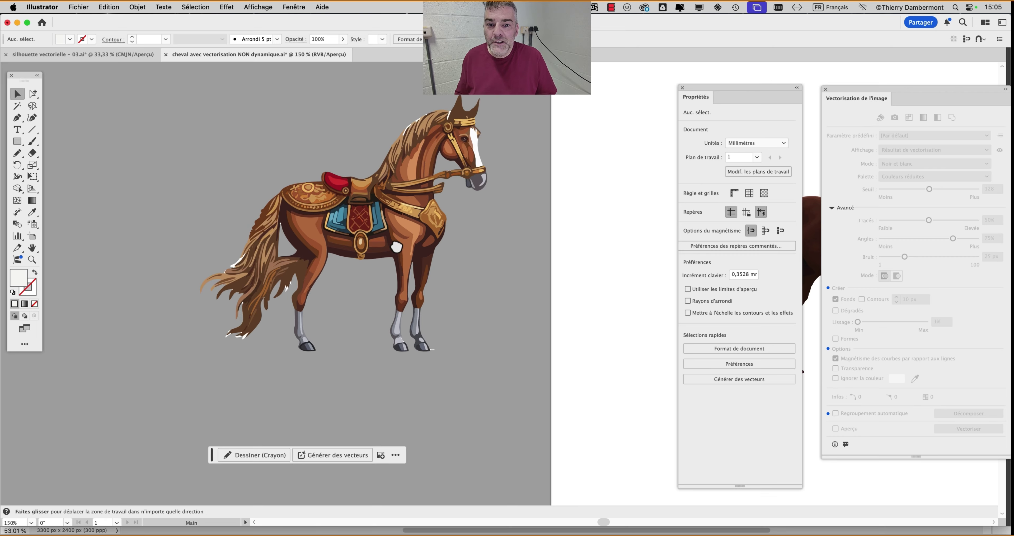
drag(409, 254, 316, 253)
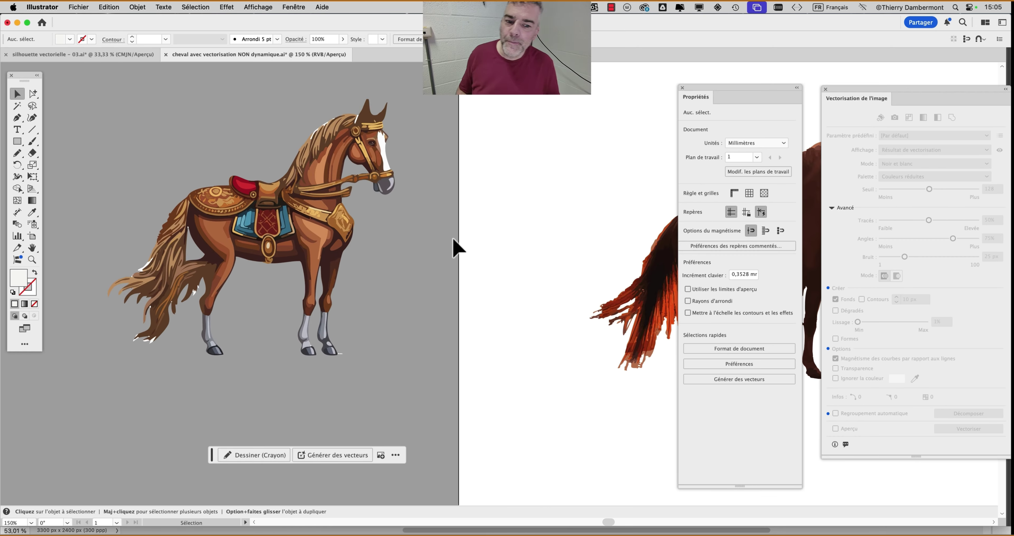
key(super+minus)
key(space)
drag(444, 244, 317, 227)
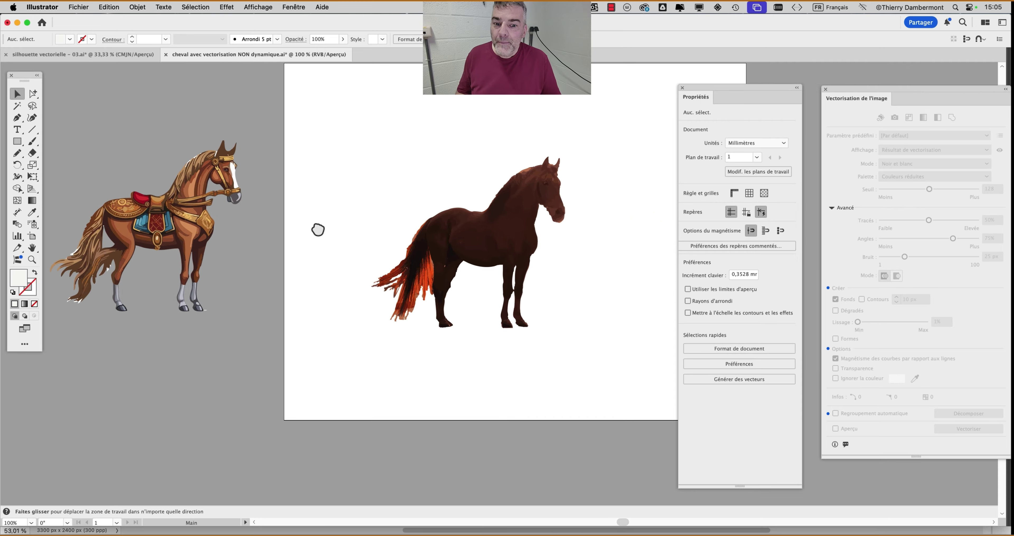
click(508, 216)
scroll(507, 217, up, 1)
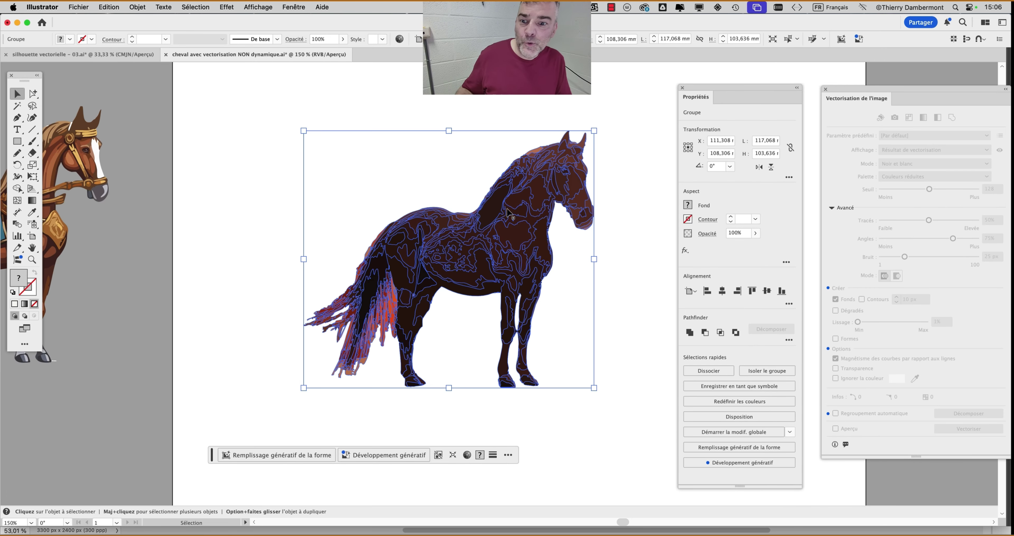
drag(507, 208, 451, 182)
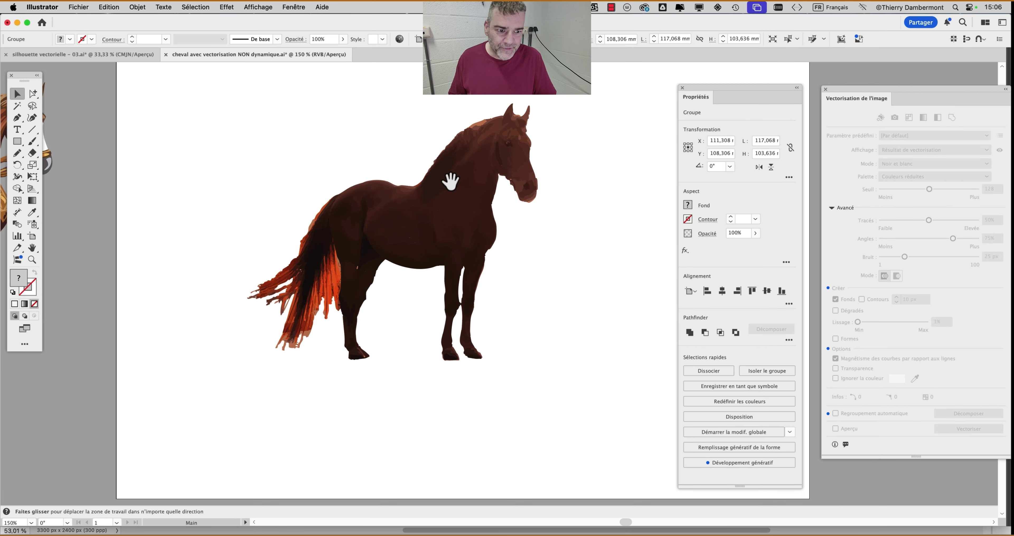
click(121, 7)
mouse_move(137, 7)
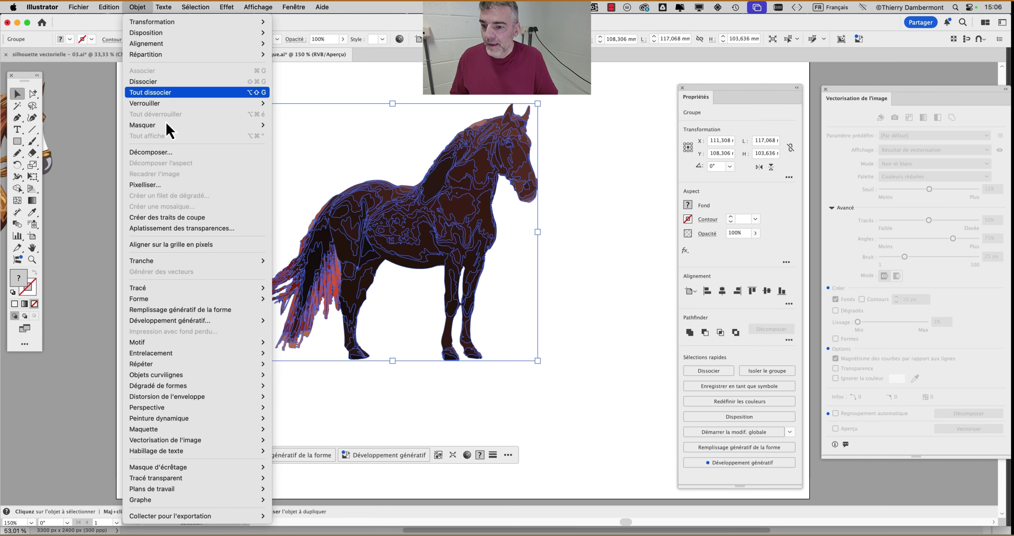
click(196, 310)
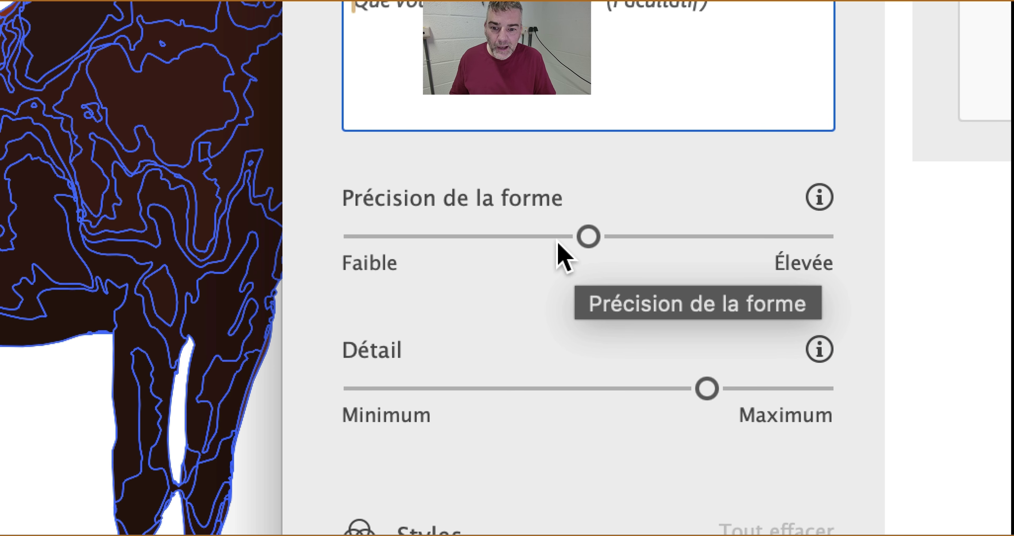
Set shape precision and detail to their lowest levels and generate horse variants with an empty prompt
drag(531, 236, 351, 233)
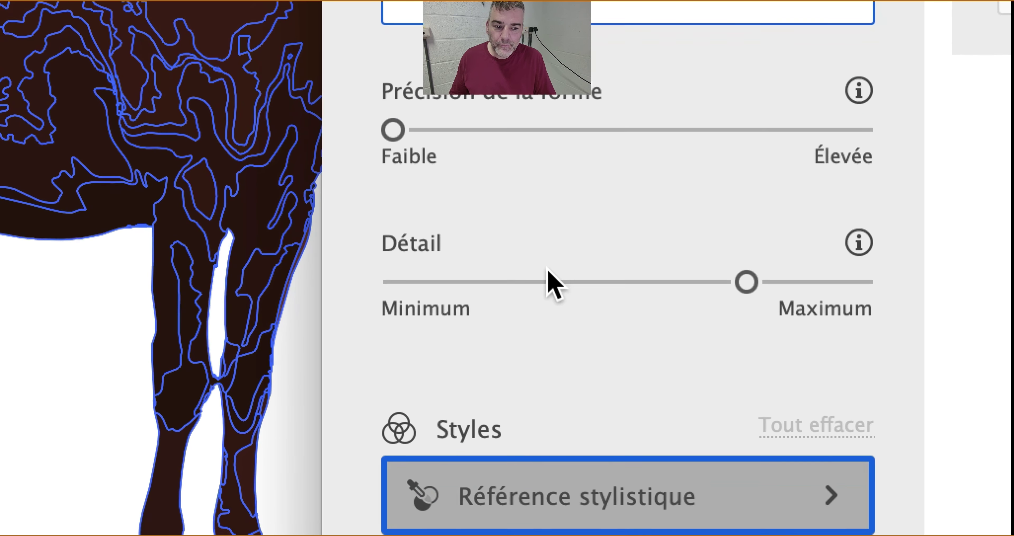
click(547, 271)
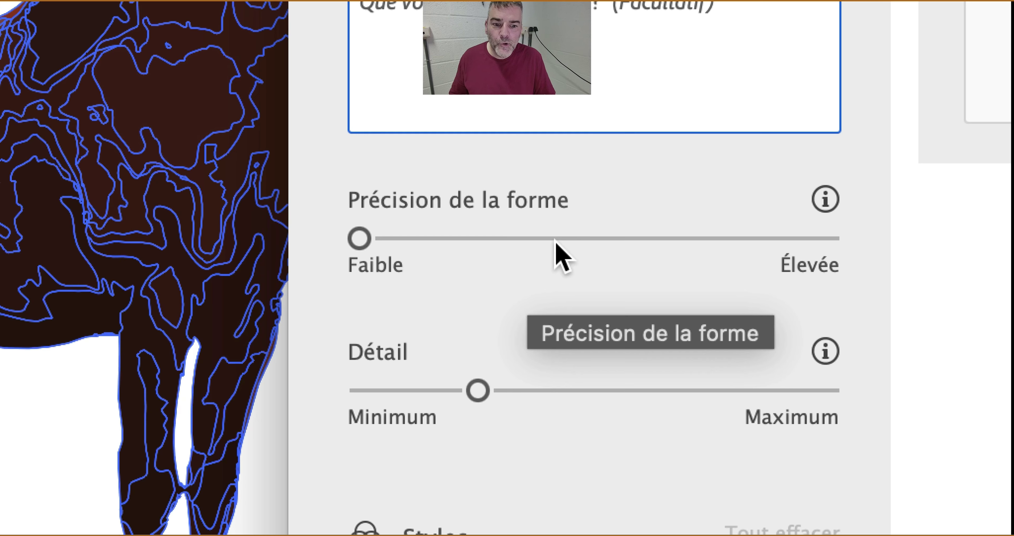
click(555, 239)
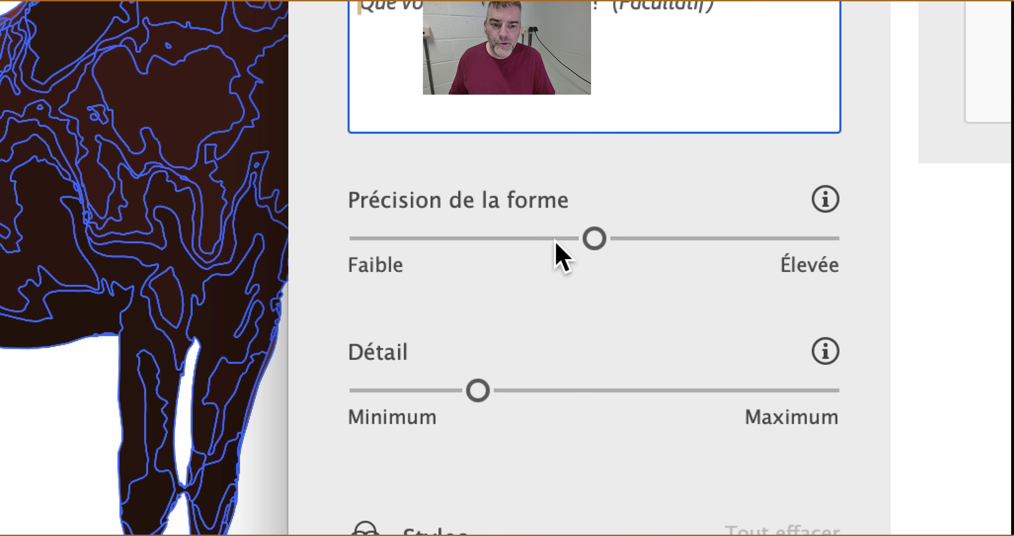
drag(555, 239, 369, 243)
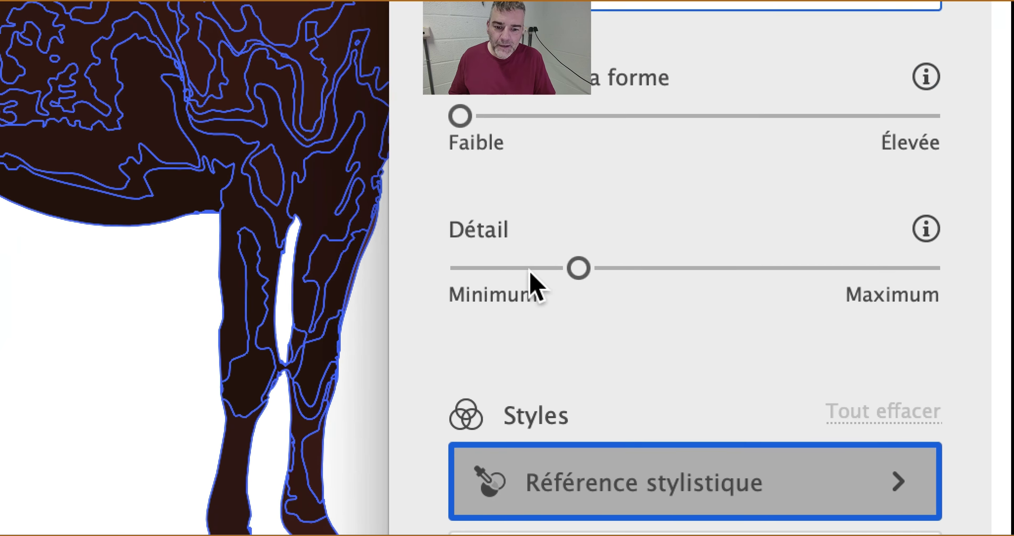
click(508, 390)
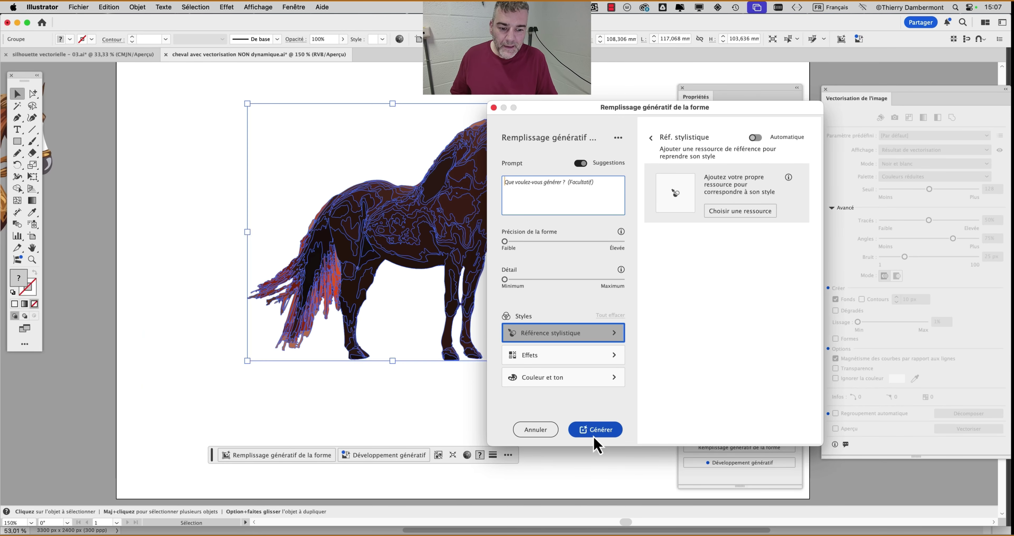
click(595, 430)
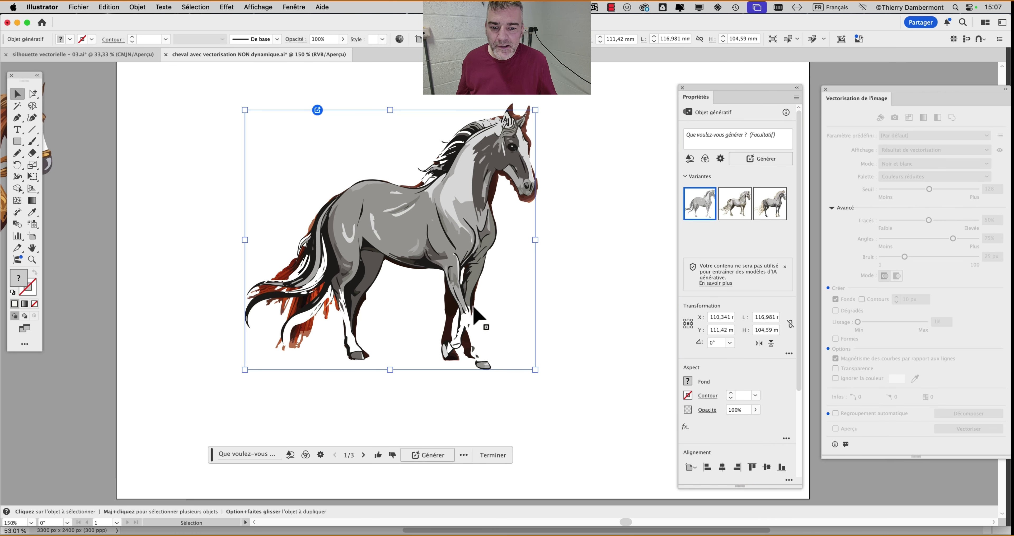
Examine how the tail and legs of the three generated variants fit the original horse, returning to the first variant
scroll(302, 311, up, 2)
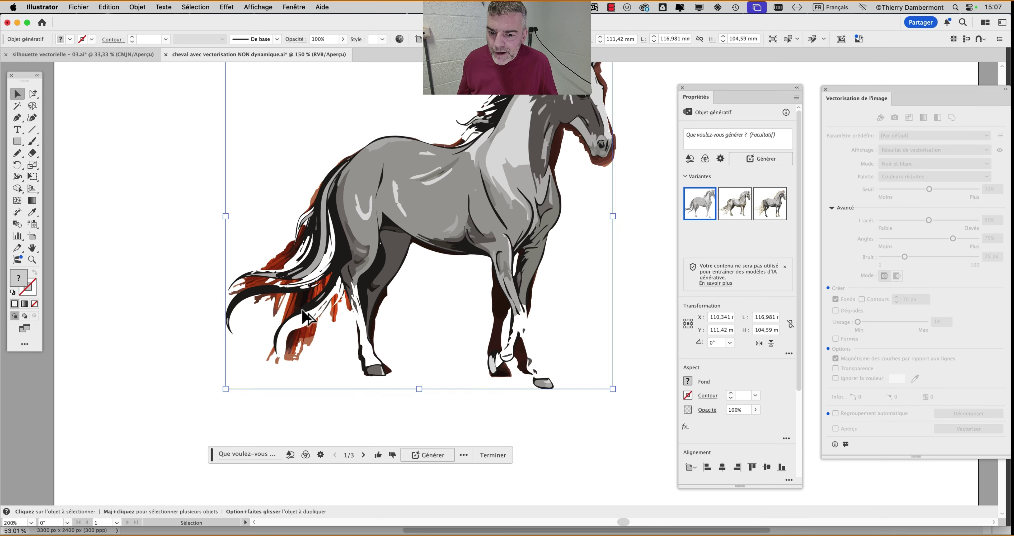
drag(438, 308, 272, 256)
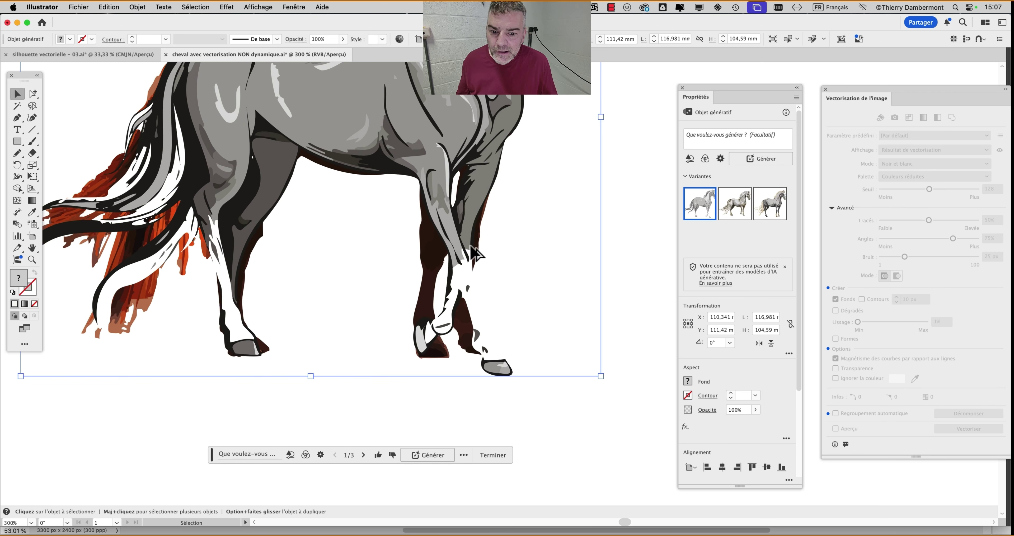
scroll(470, 242, up, 1)
click(730, 212)
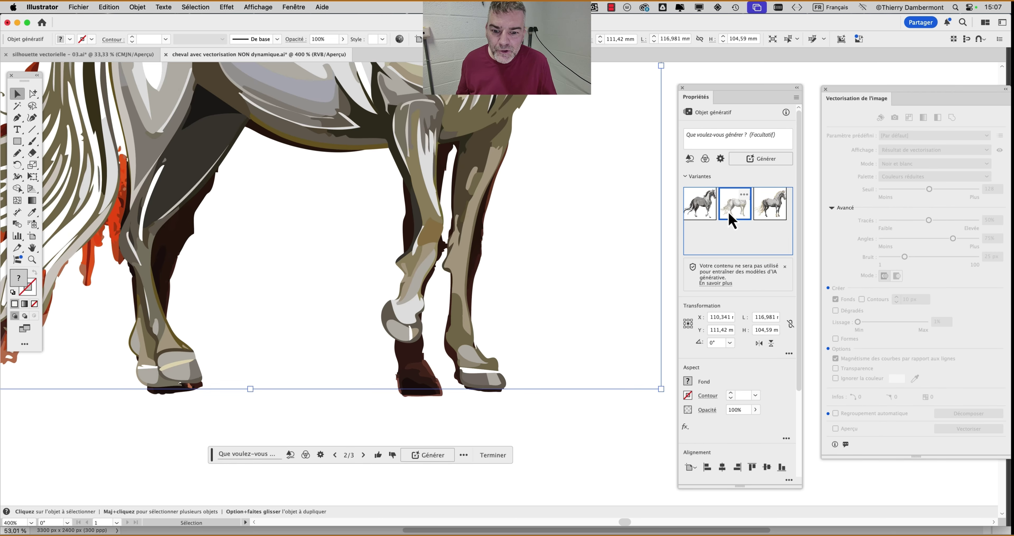
click(759, 212)
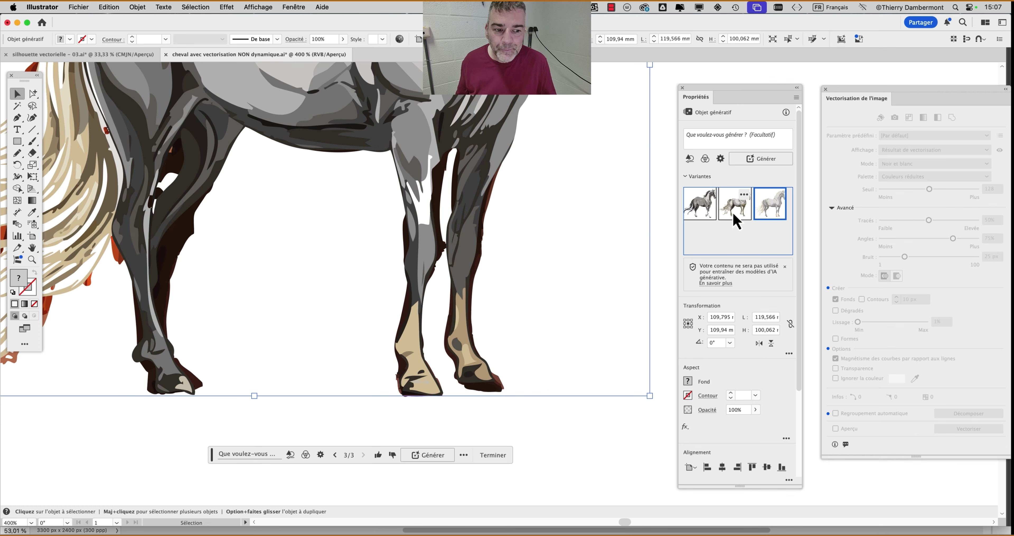
click(724, 214)
click(712, 215)
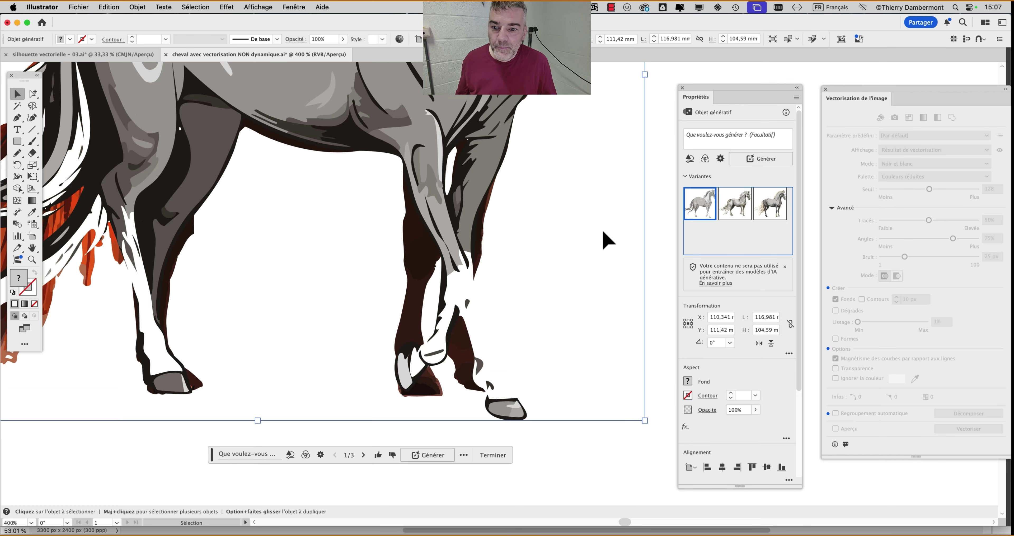
Move the generated horse off the artboard onto the pasteboard right of it and switch to its third variant
scroll(433, 264, down, 2)
scroll(356, 192, down, 1)
scroll(361, 198, down, 1)
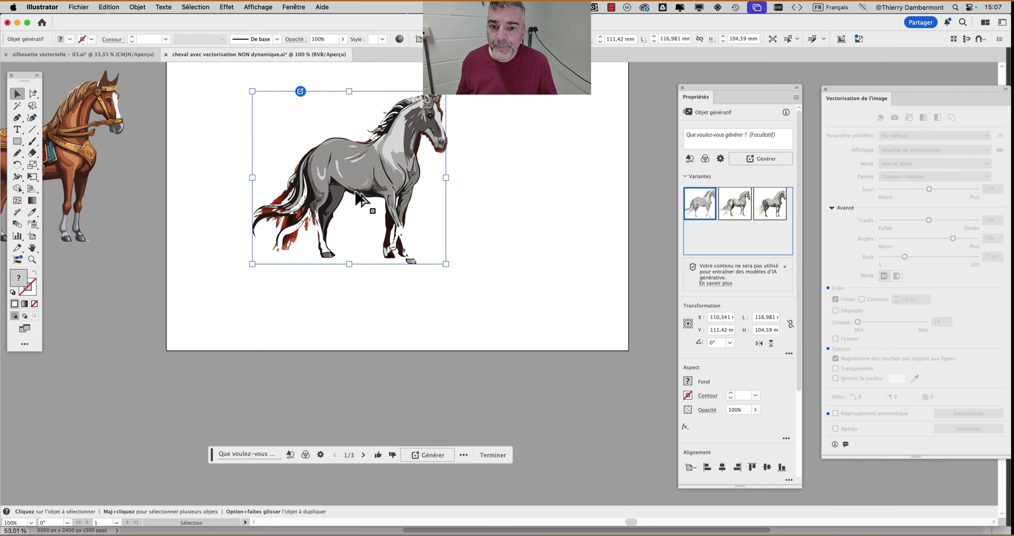
drag(375, 184, 593, 216)
click(749, 218)
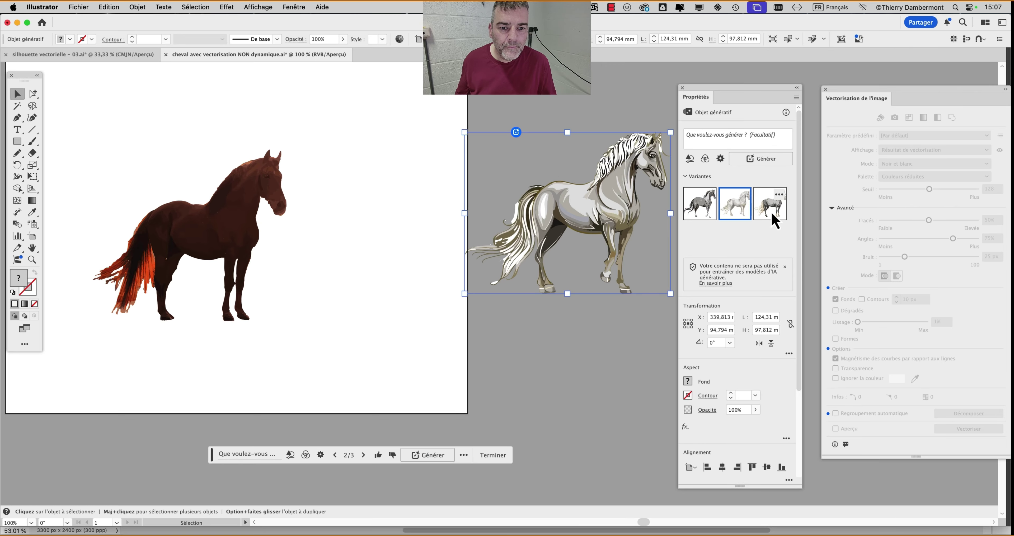
click(772, 218)
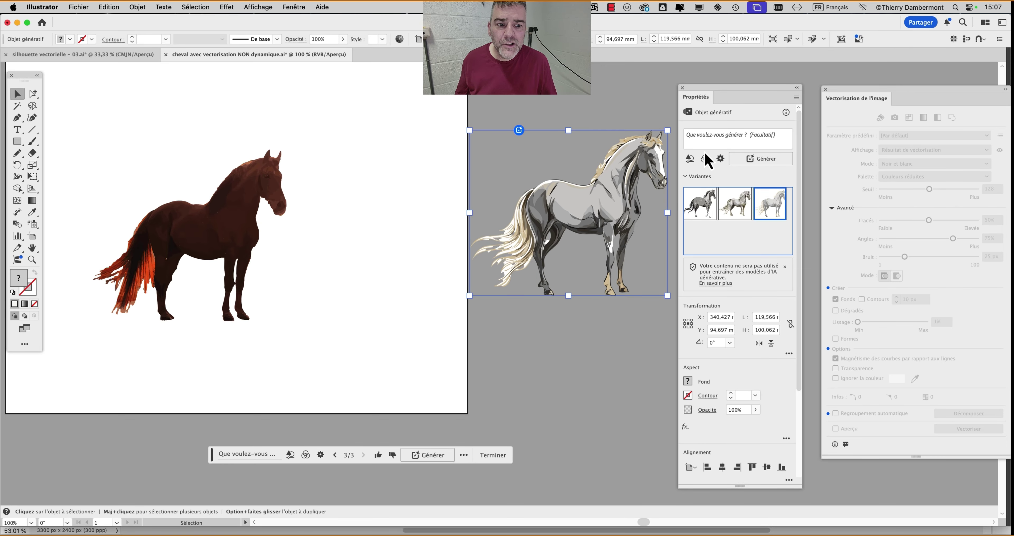
Move the Properties panel aside and shift the generated grey horse farther from the artboard's right edge
mouse_move(715, 143)
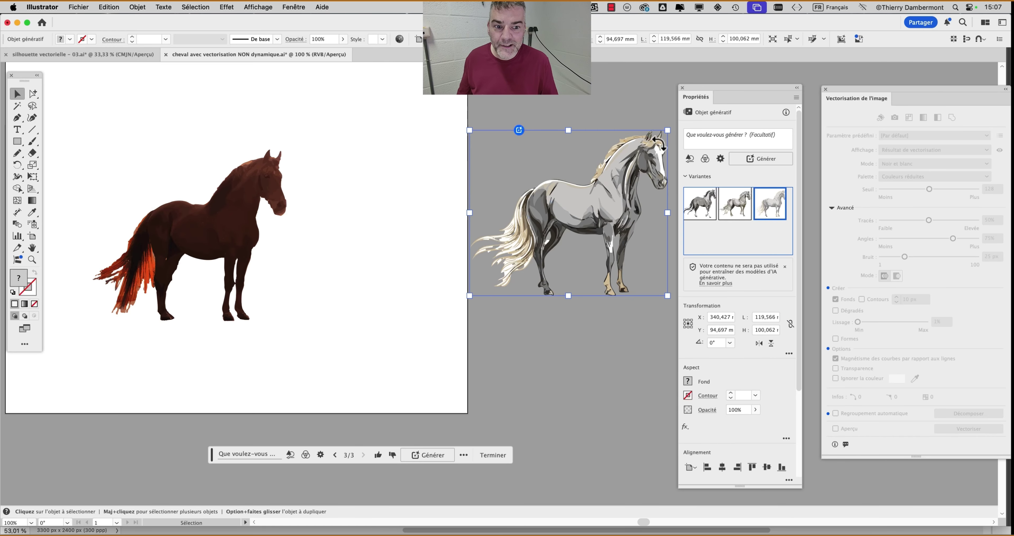
drag(705, 92, 799, 94)
drag(606, 203, 648, 202)
alt+scroll(671, 167, up, 1)
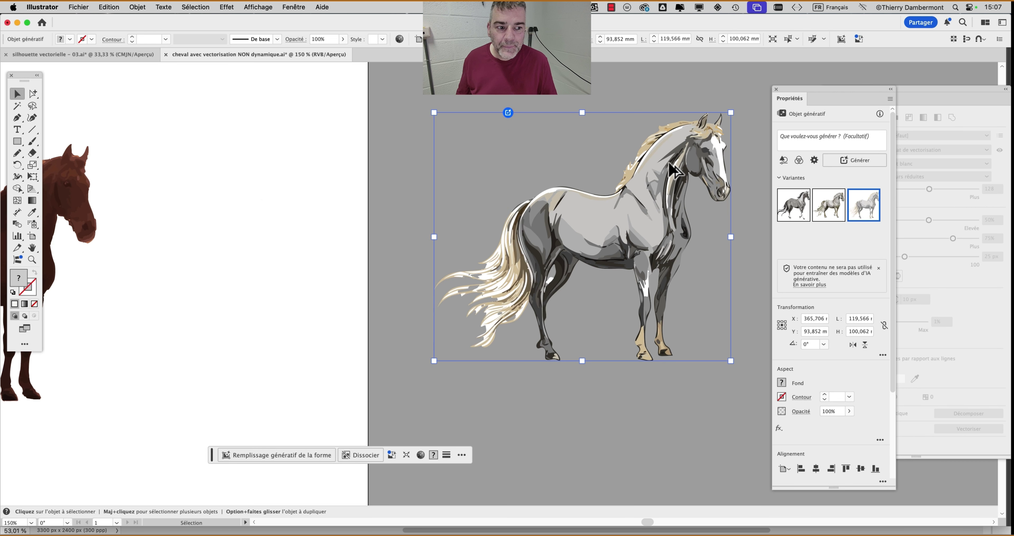
alt+scroll(671, 167, down, 2)
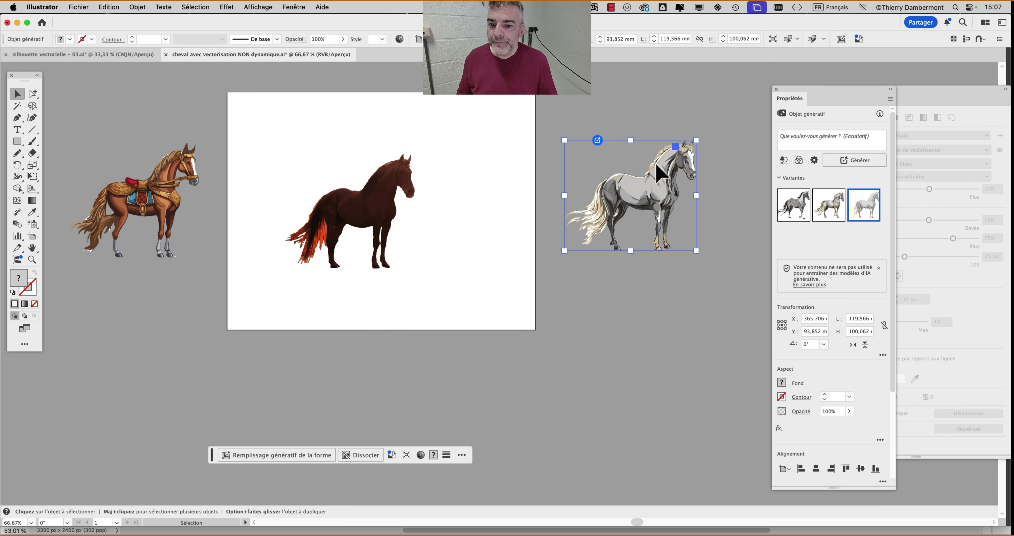
click(471, 227)
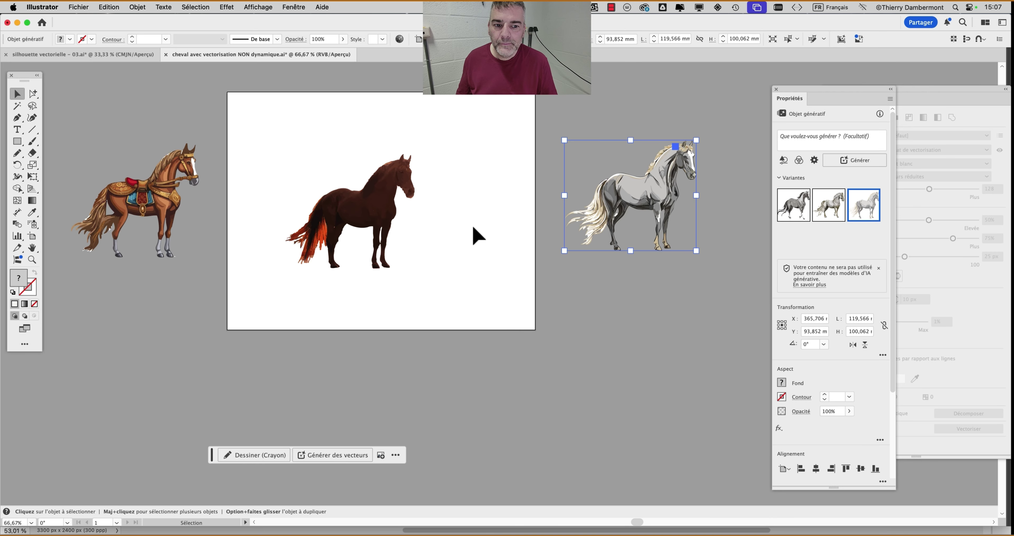
mouse_move(1, 317)
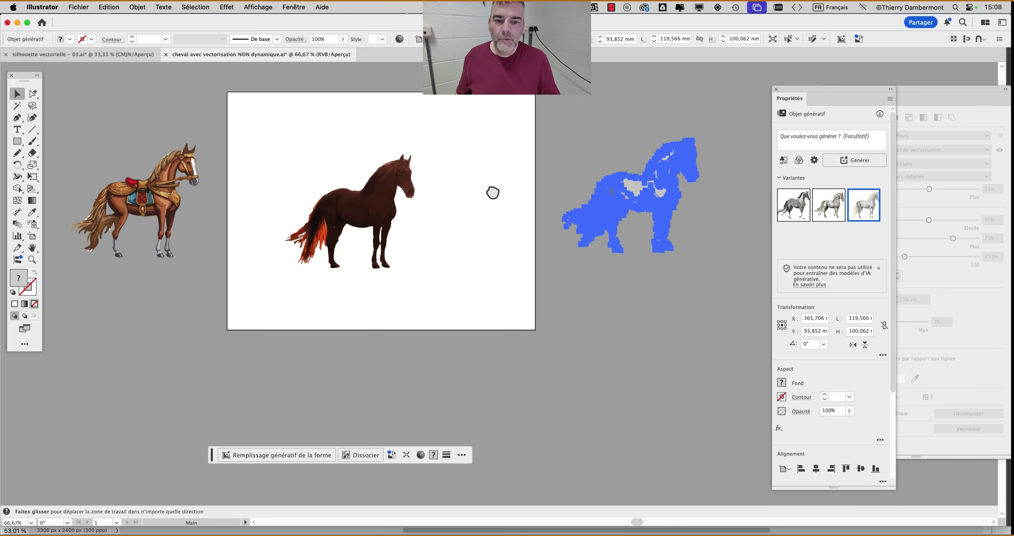
drag(493, 193, 434, 193)
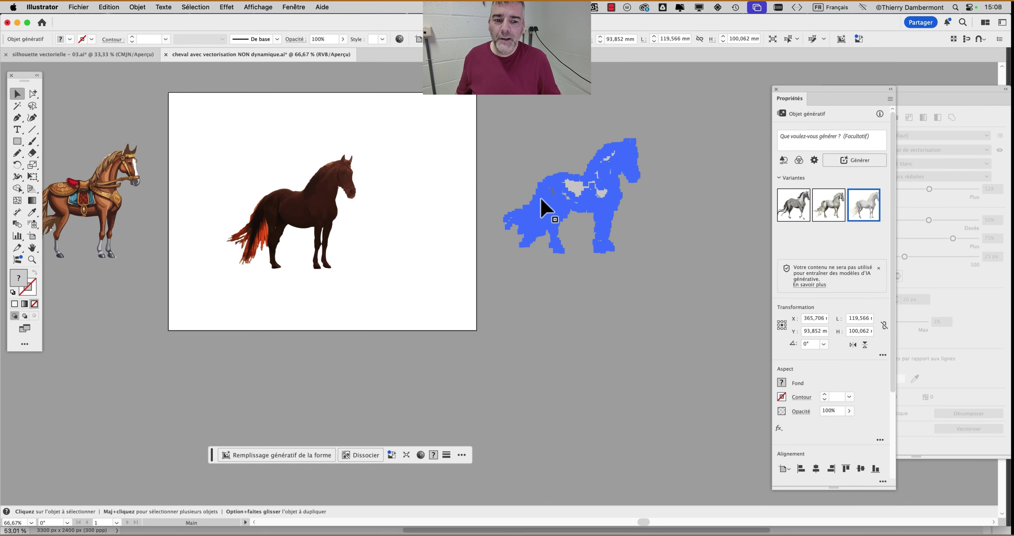
drag(539, 196, 664, 198)
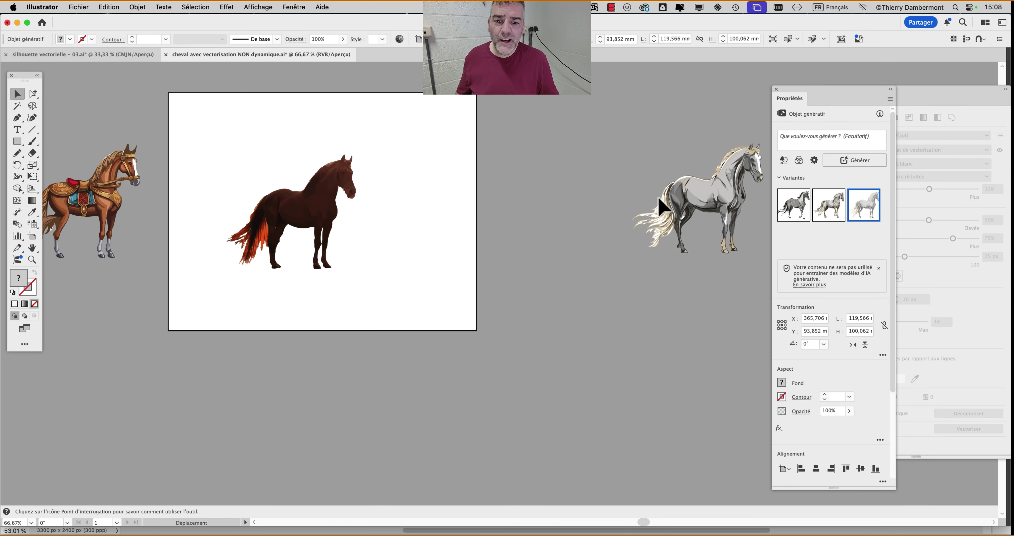
Widen the artboard toward the grey horse to about 412 mm by extending its right edge
click(380, 235)
click(32, 235)
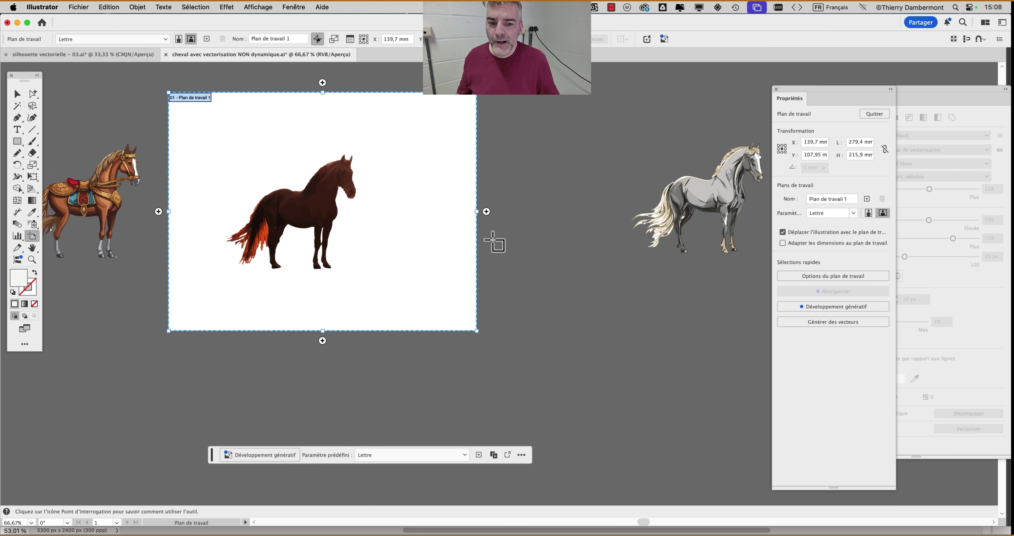
drag(477, 213, 623, 213)
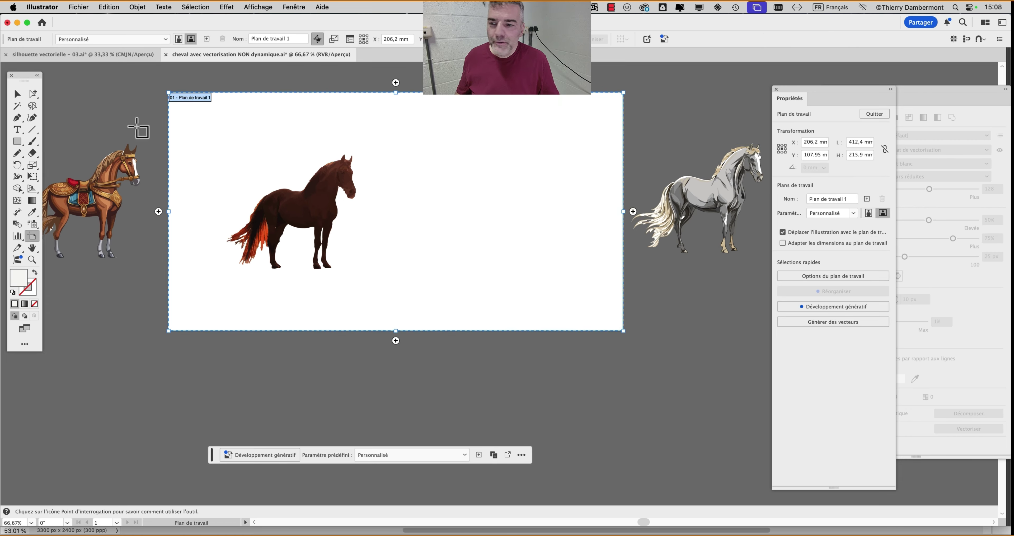
click(16, 97)
Start Puppet Warp on the original dark horse and delete the pin on its upper mane
click(313, 212)
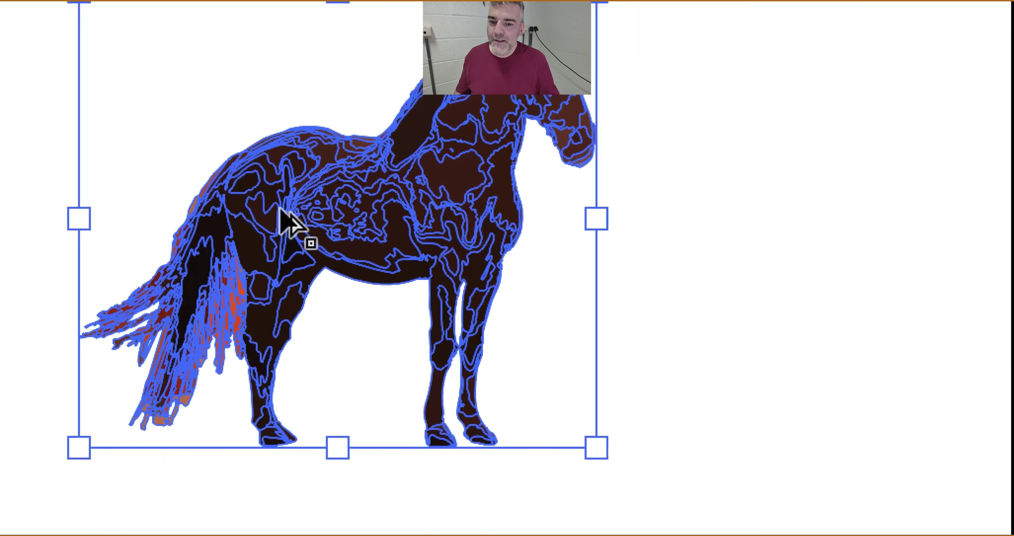
drag(283, 220, 418, 211)
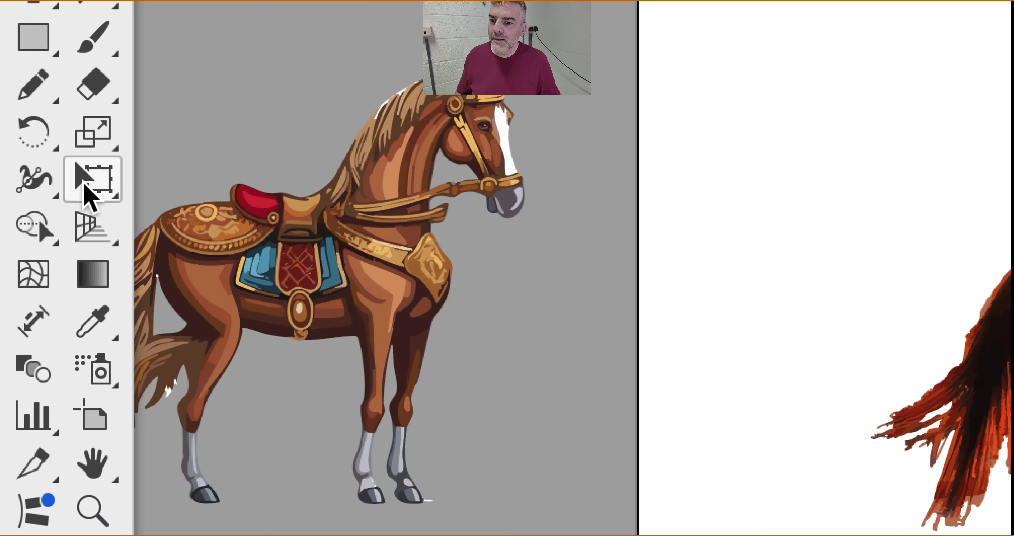
click(97, 192)
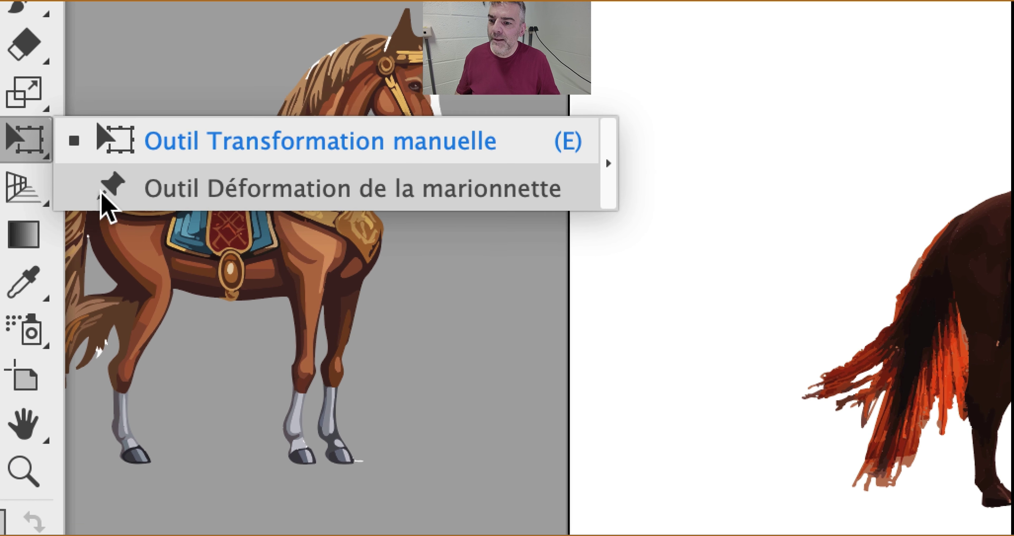
click(102, 194)
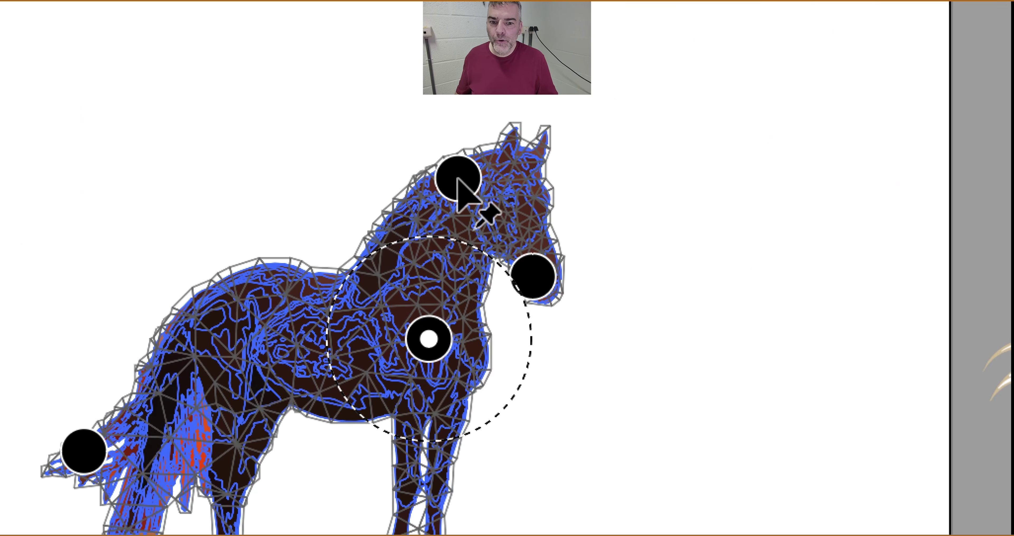
click(458, 180)
key(Delete)
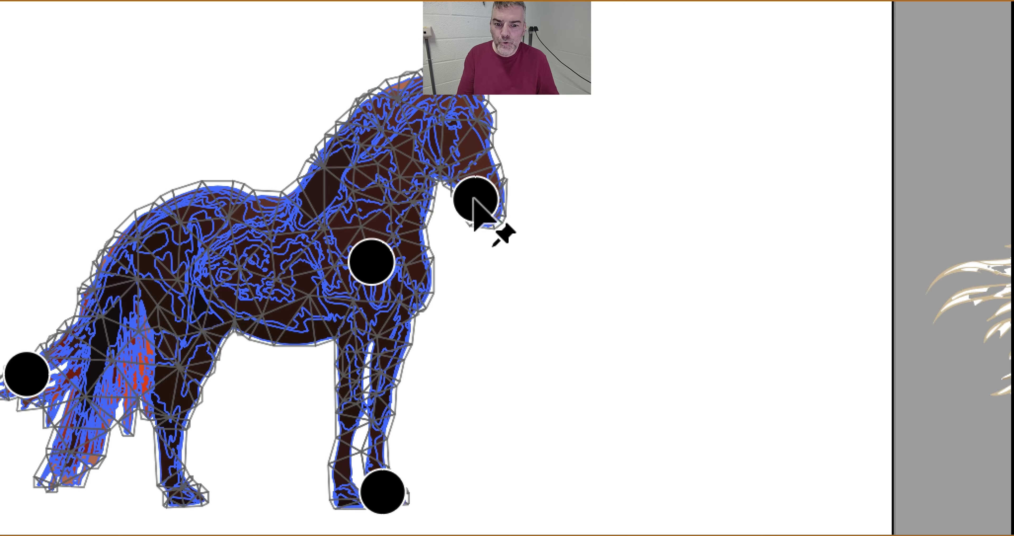
Delete the Puppet Warp pins on the horse's muzzle, tail and chest
click(474, 199)
key(Delete)
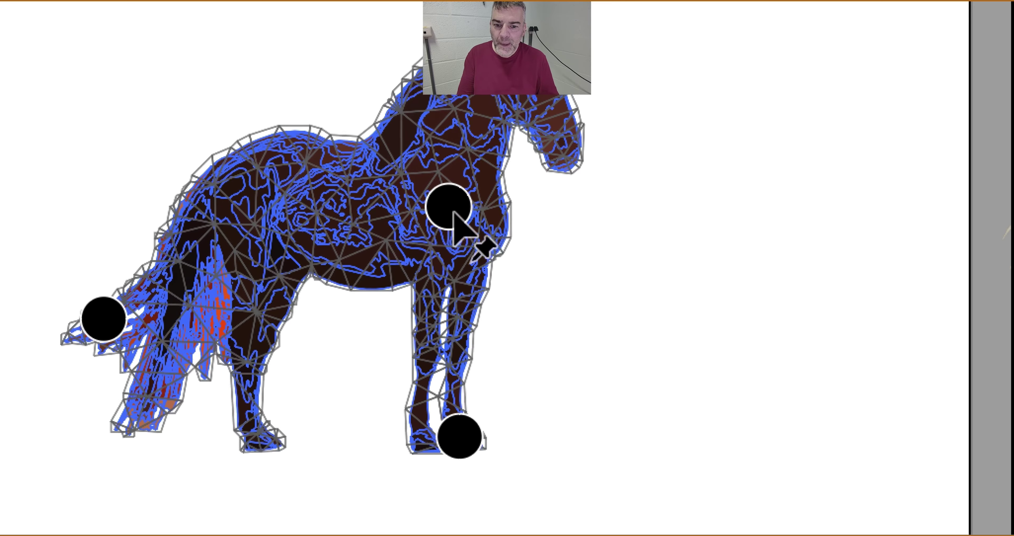
click(454, 211)
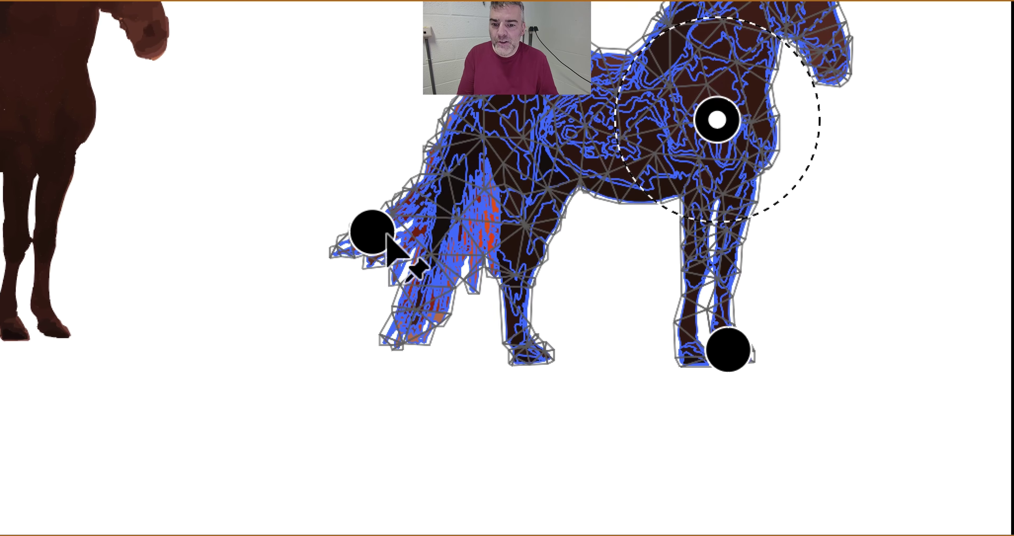
click(382, 233)
key(Delete)
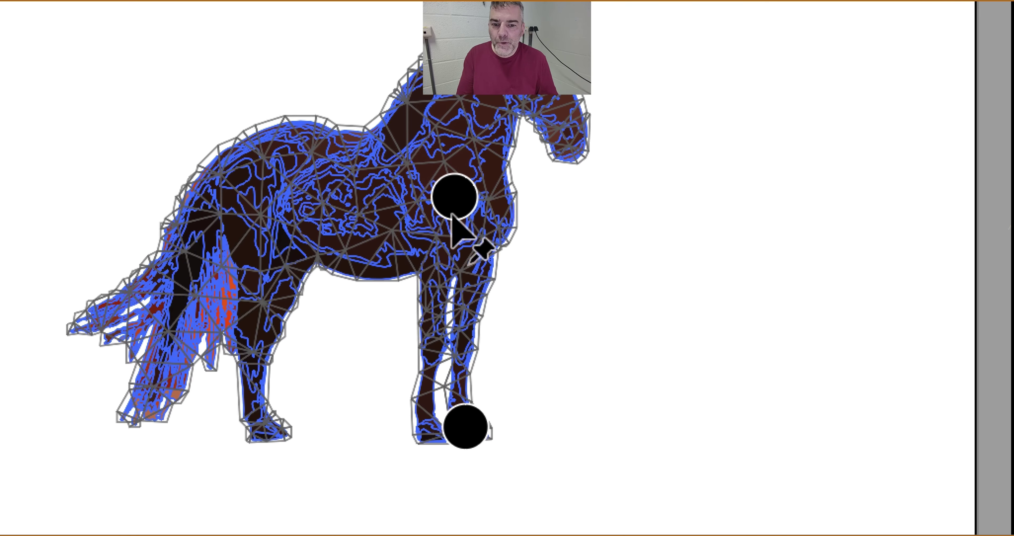
click(531, 183)
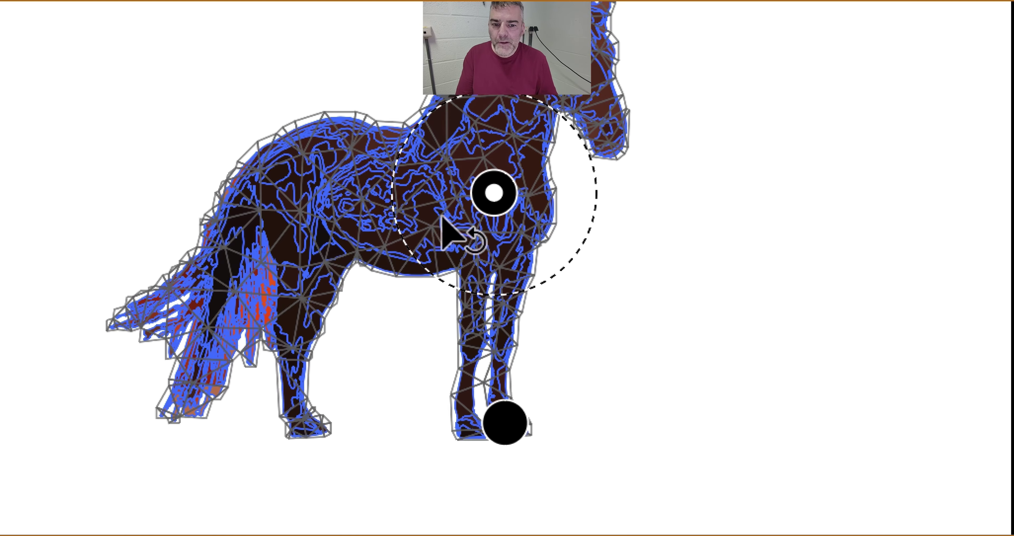
key(Delete)
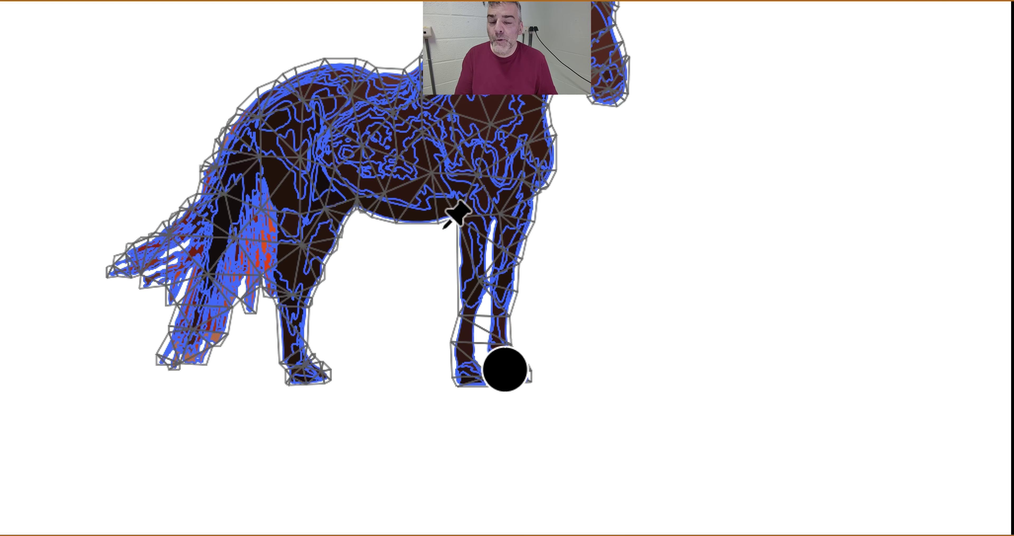
Place new Puppet Warp pins at the top of the front legs, on the throat and where the belly meets the hind leg
click(494, 206)
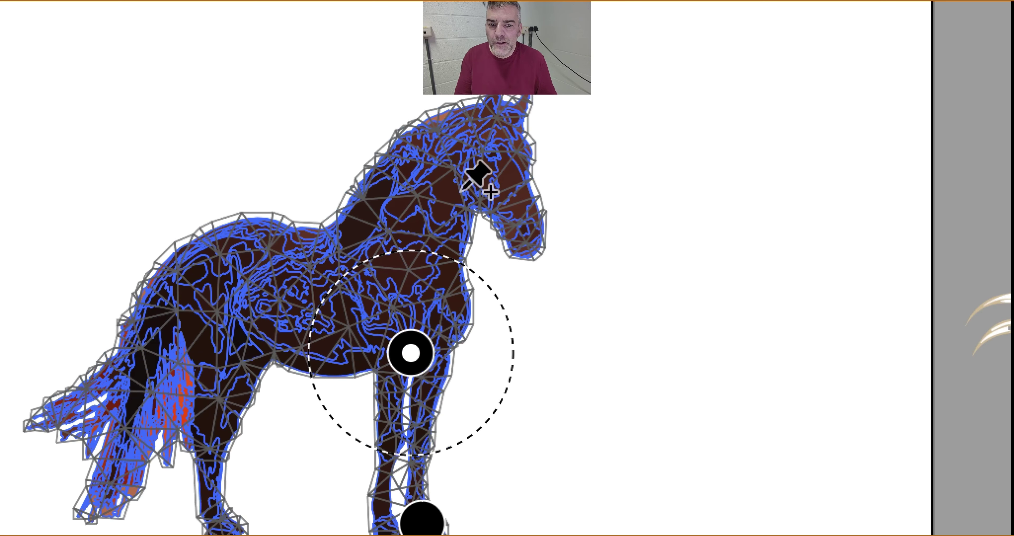
click(464, 190)
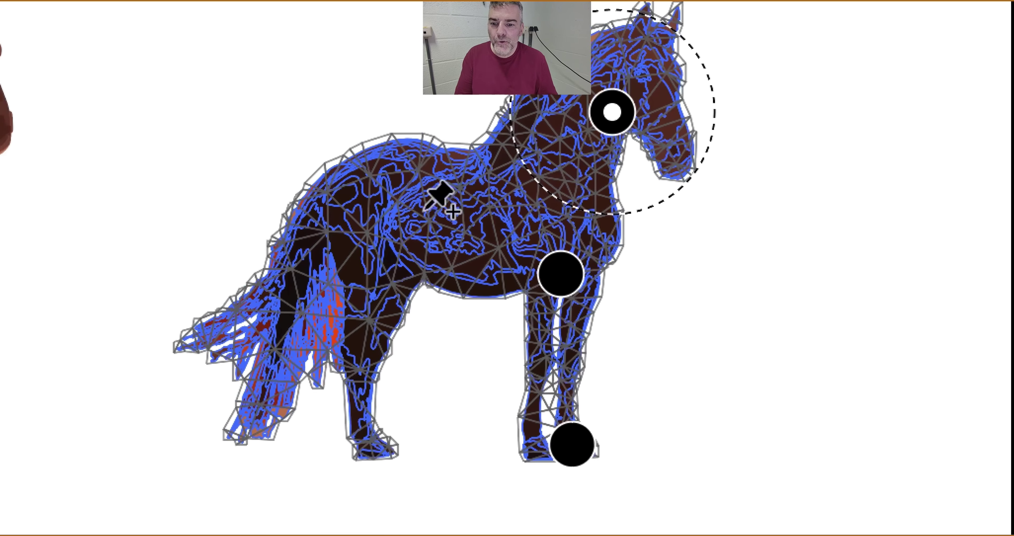
click(422, 222)
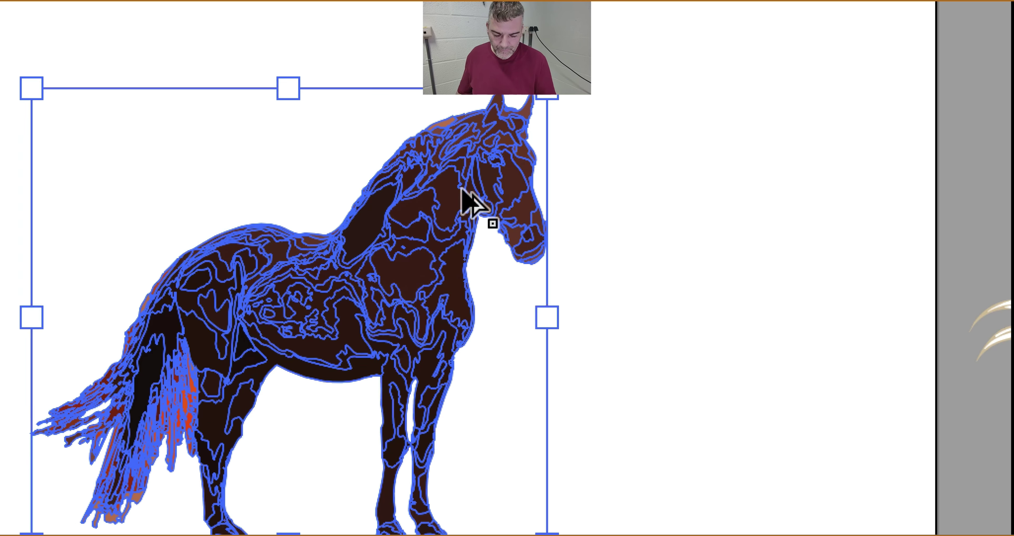
scroll(504, 200, up, 3)
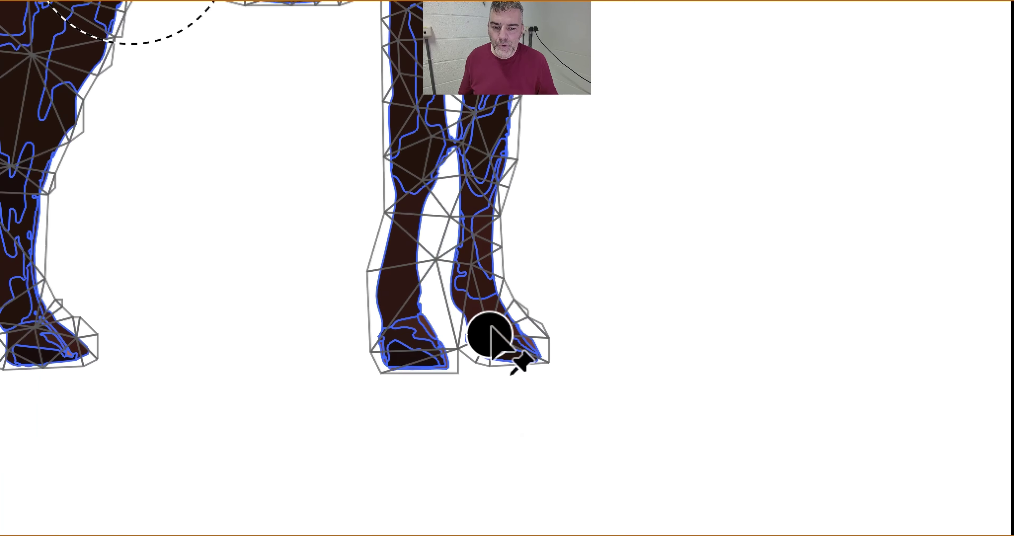
Swing the front hooves forward with the hoof pin and add a pin at the front knee
click(490, 330)
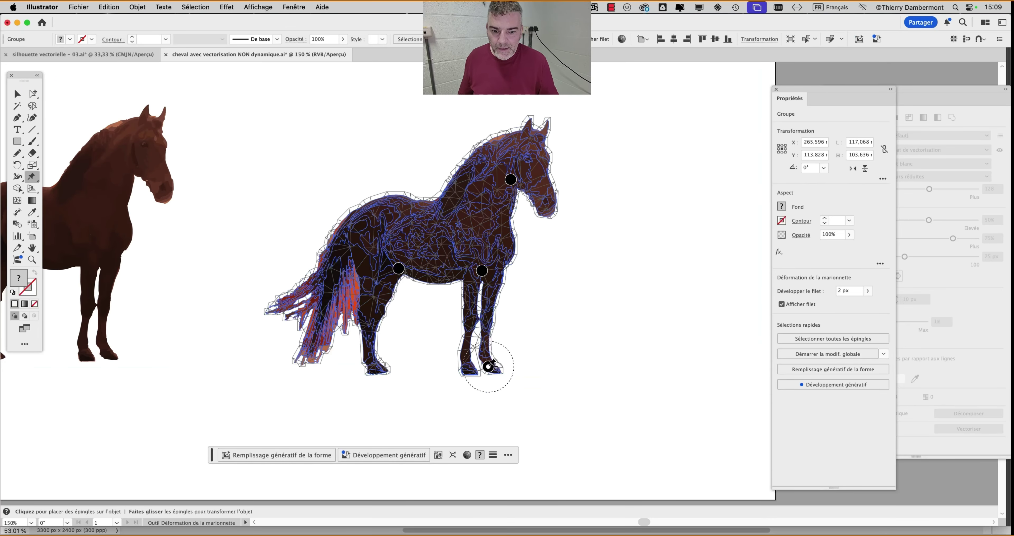
drag(488, 366, 514, 358)
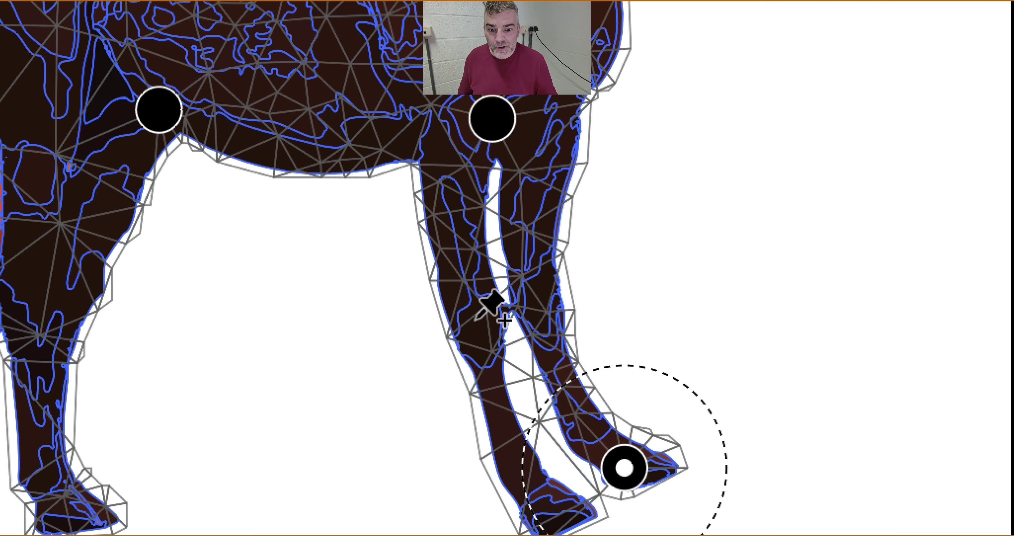
click(478, 321)
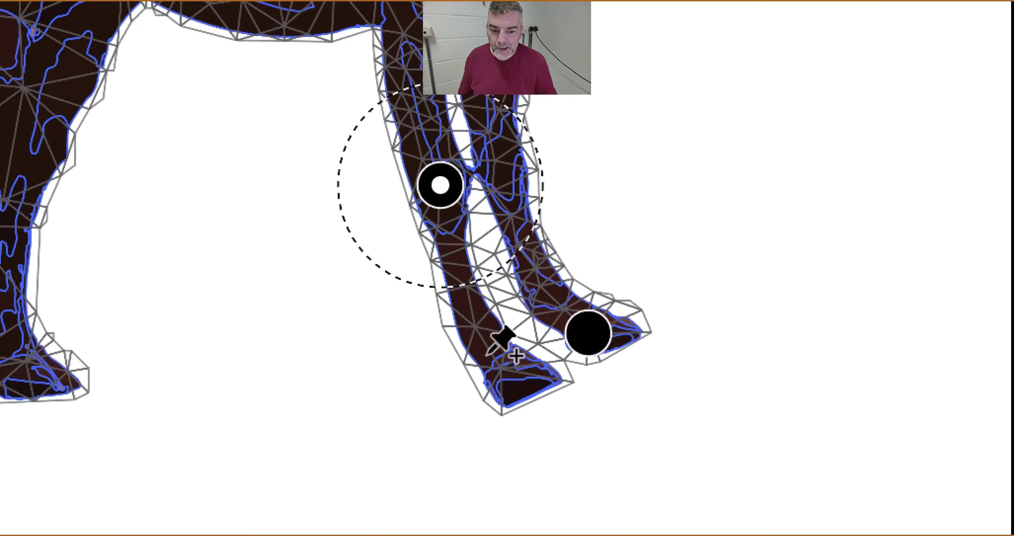
Bend the front legs backward with the hoof and knee pins, and return them to a near-vertical stance
drag(507, 348, 480, 361)
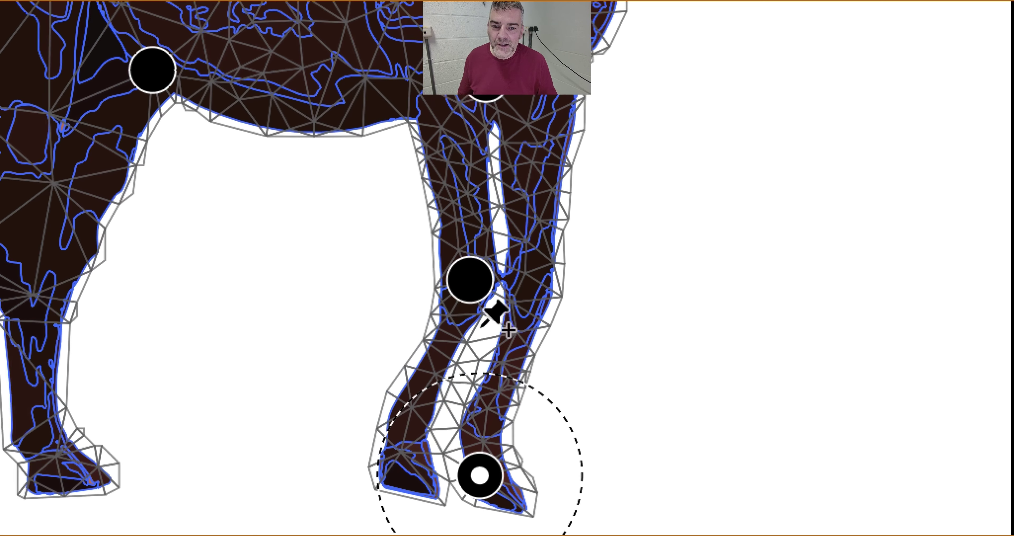
drag(463, 165, 474, 132)
drag(479, 314, 477, 321)
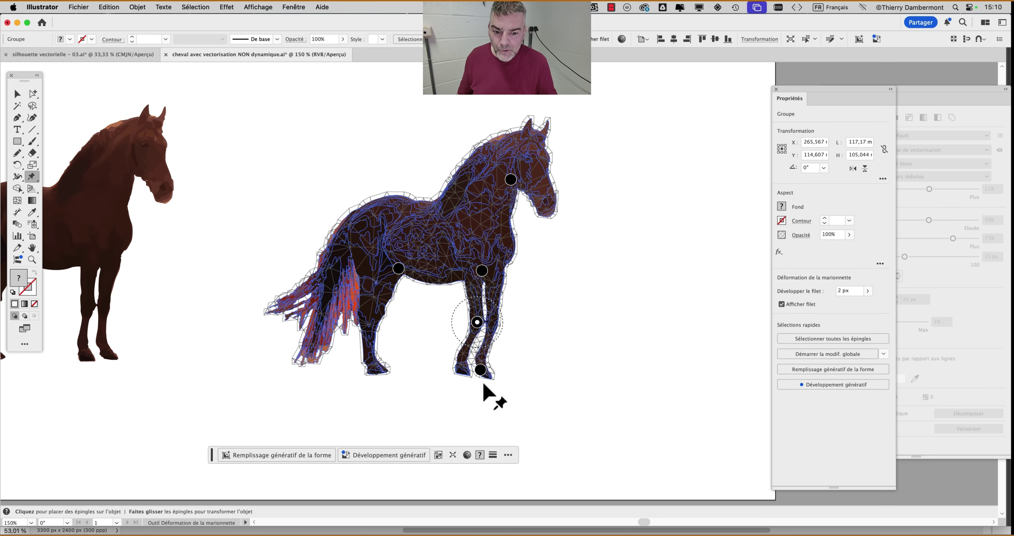
drag(480, 371, 499, 366)
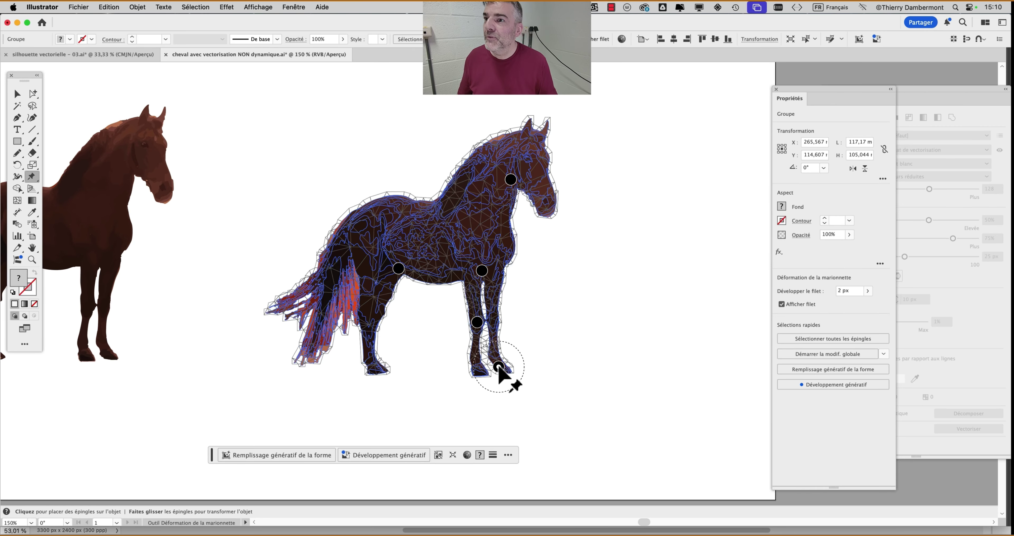
drag(477, 322, 480, 321)
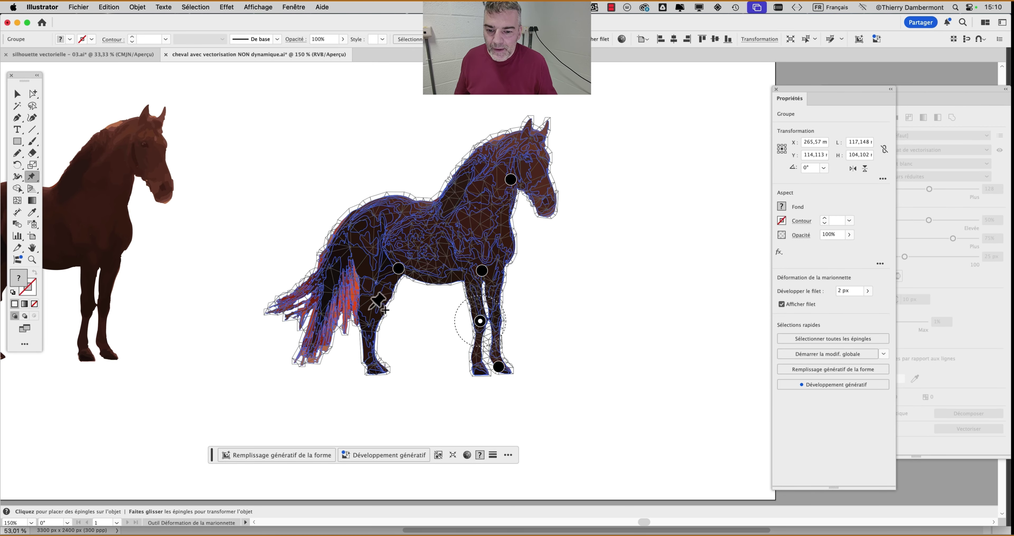
Pin the hind leg at the middle and at the hoof, shifting the hoof slightly up and backward
click(372, 316)
mouse_move(376, 368)
mouse_down()
mouse_move(369, 385)
mouse_move(367, 363)
mouse_up()
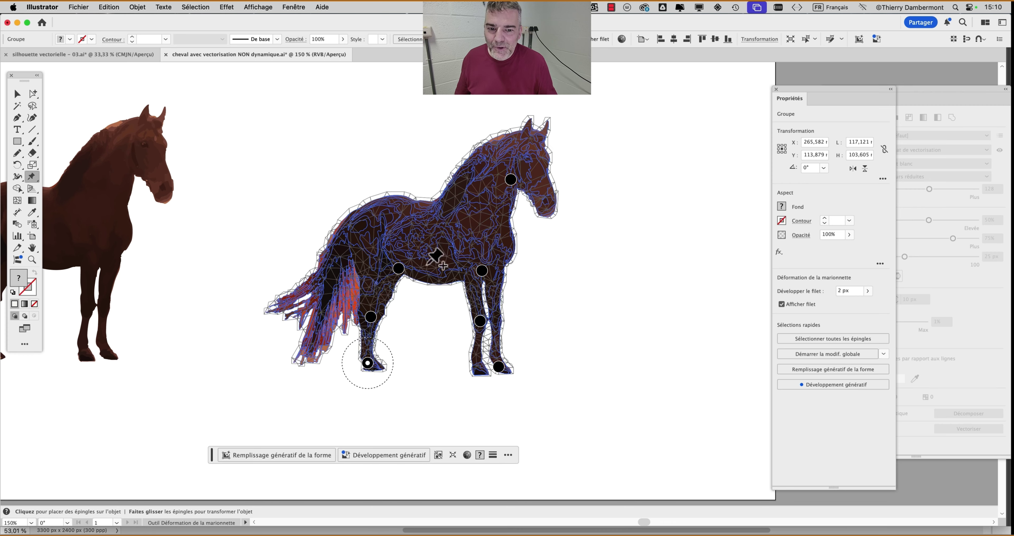
Rotate the throat pin to tilt the horse's muzzle slightly upward
click(511, 180)
click(511, 179)
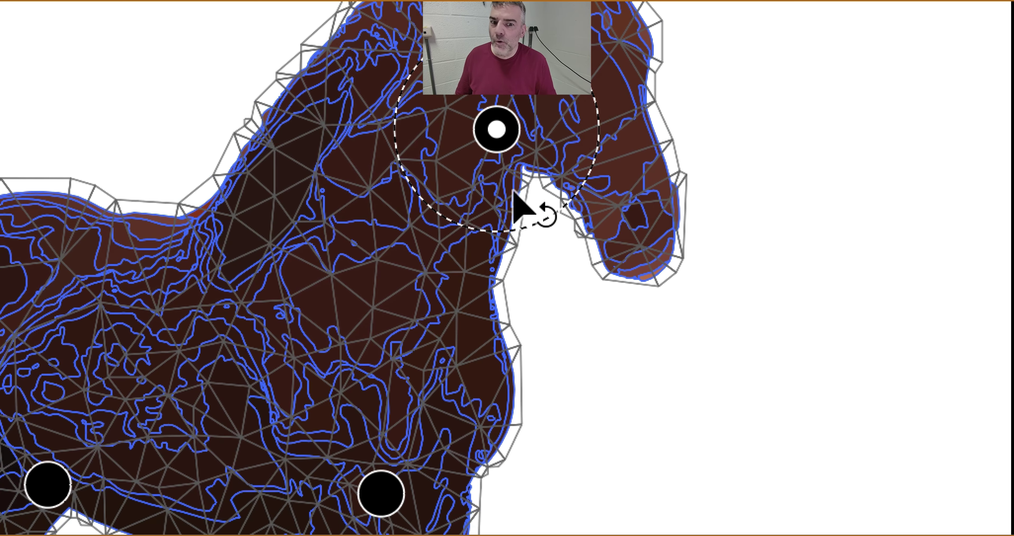
mouse_move(513, 192)
mouse_down()
mouse_move(522, 190)
mouse_move(511, 202)
mouse_move(515, 188)
mouse_up()
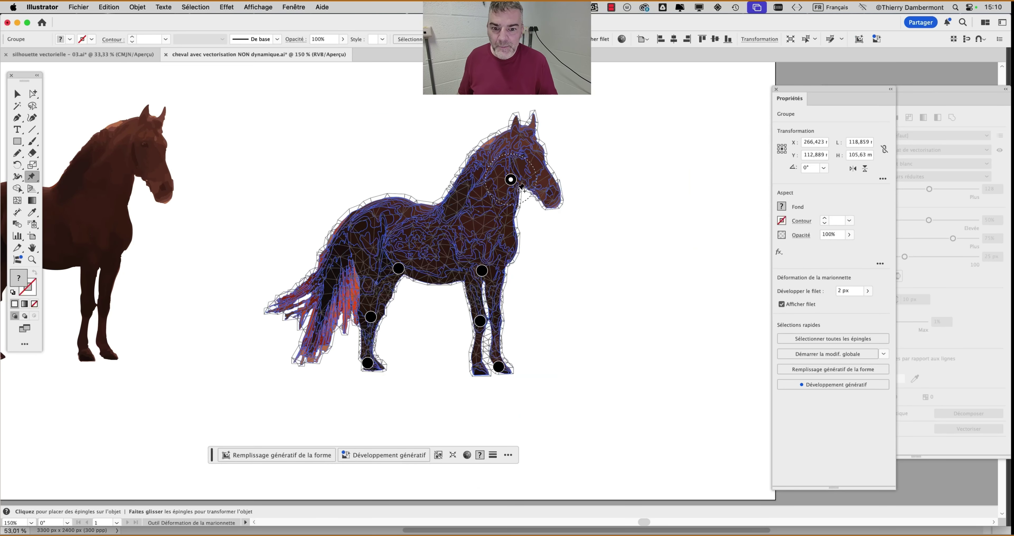
Pull the throat, upper foreleg, knee and front hoof pins upward to make the horse rear on its hind legs
scroll(571, 276, down, 1)
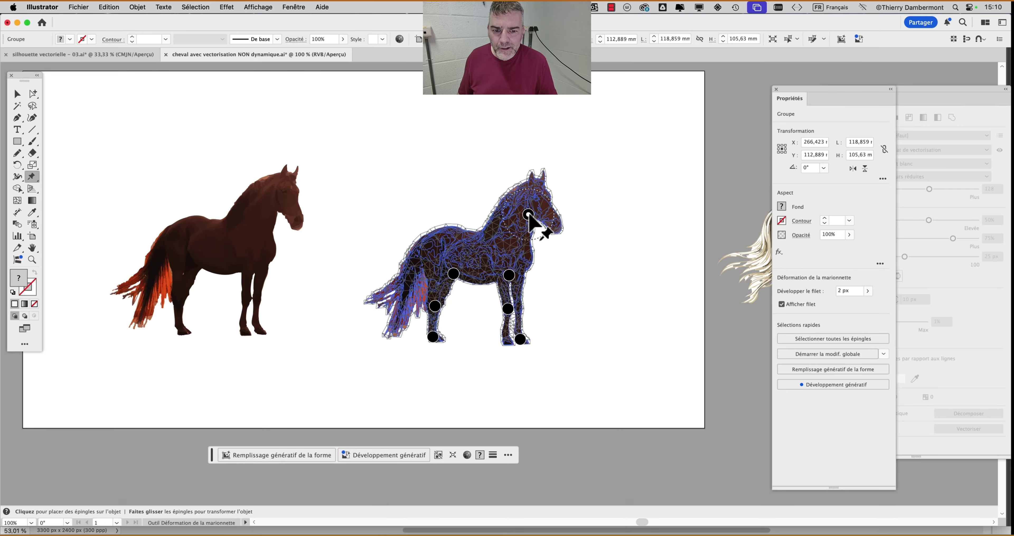
drag(528, 215, 520, 141)
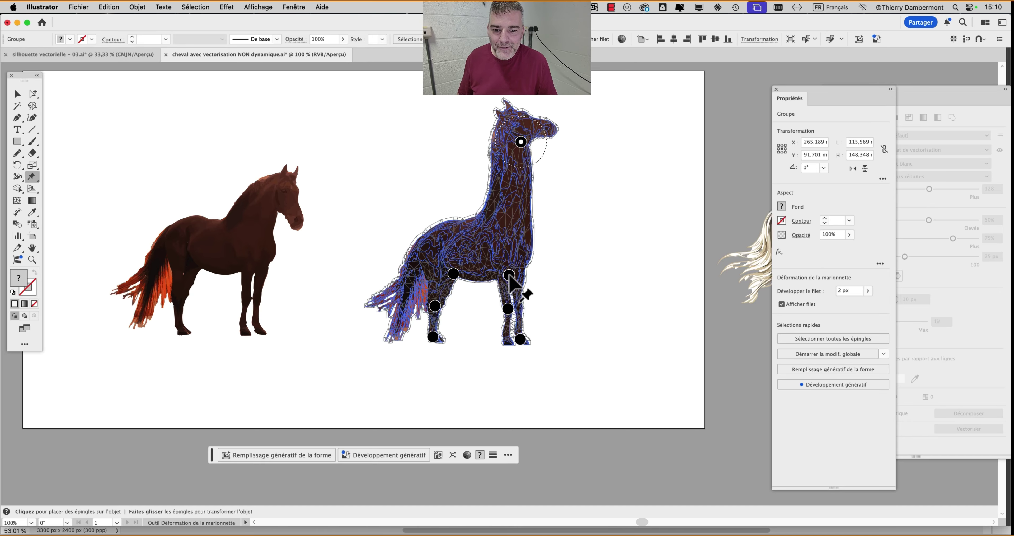
drag(509, 276, 532, 203)
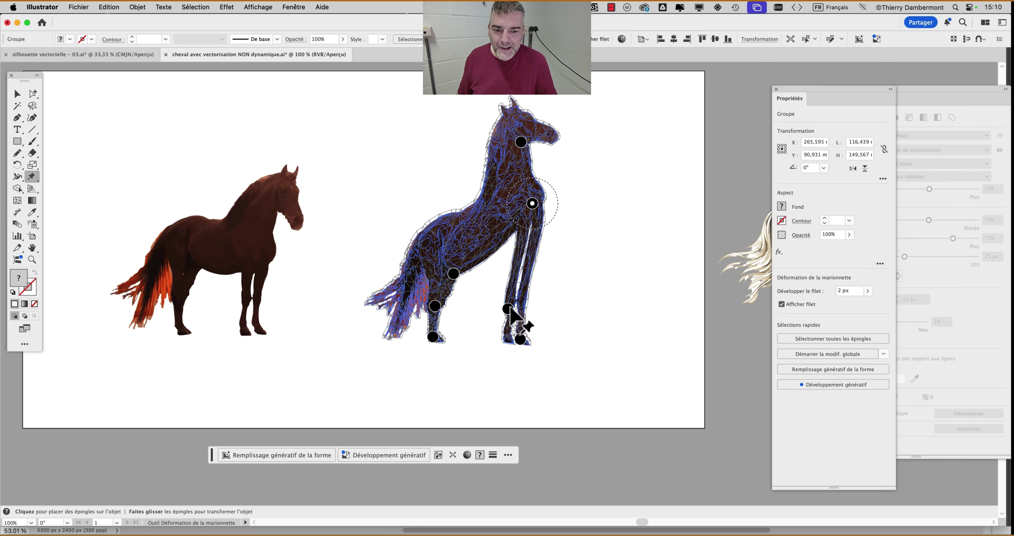
drag(509, 308, 542, 244)
drag(521, 340, 562, 273)
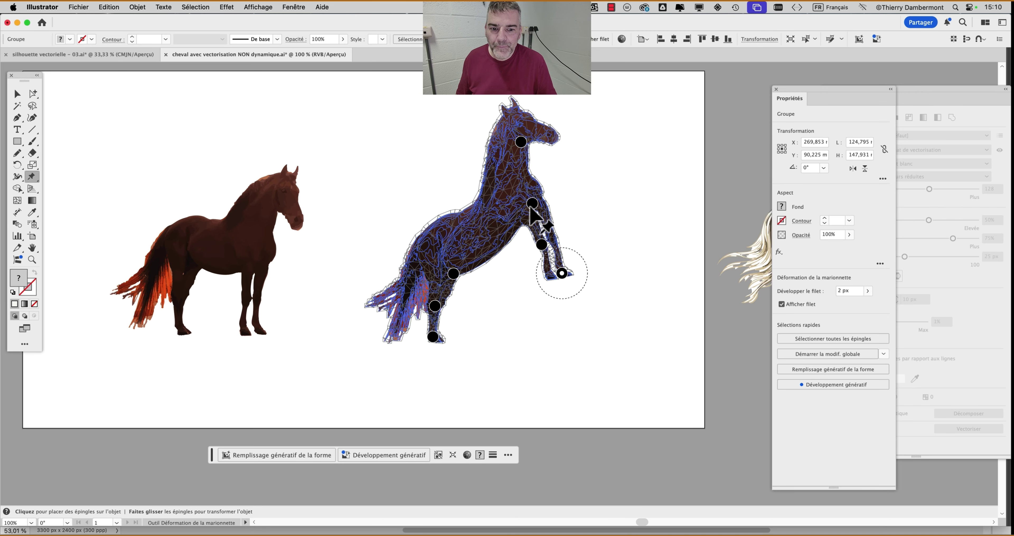
Refine the rearing pose by moving the chest pin back, lowering the head and bringing the front knee and hoof down and inward
drag(531, 204, 511, 201)
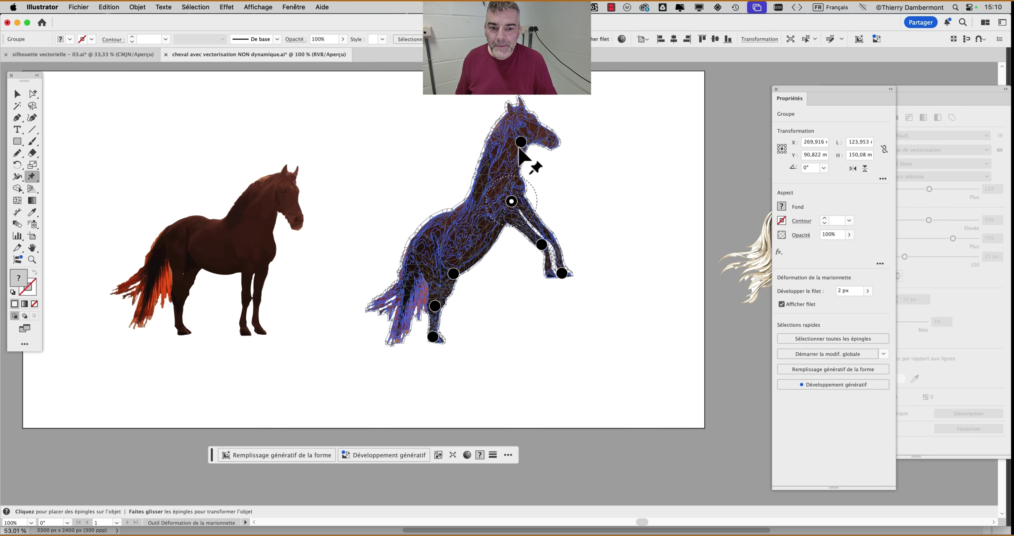
drag(520, 143, 519, 160)
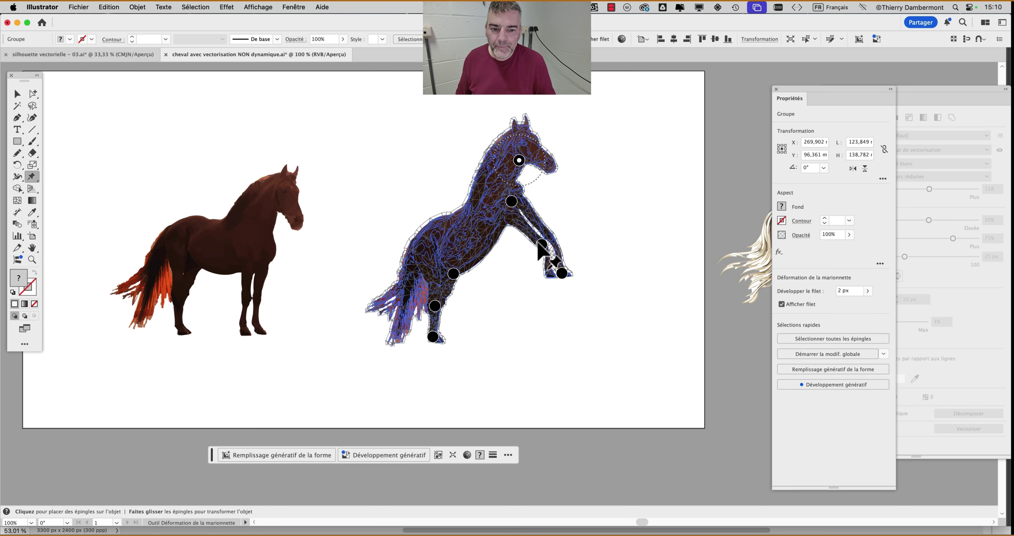
drag(542, 245, 546, 283)
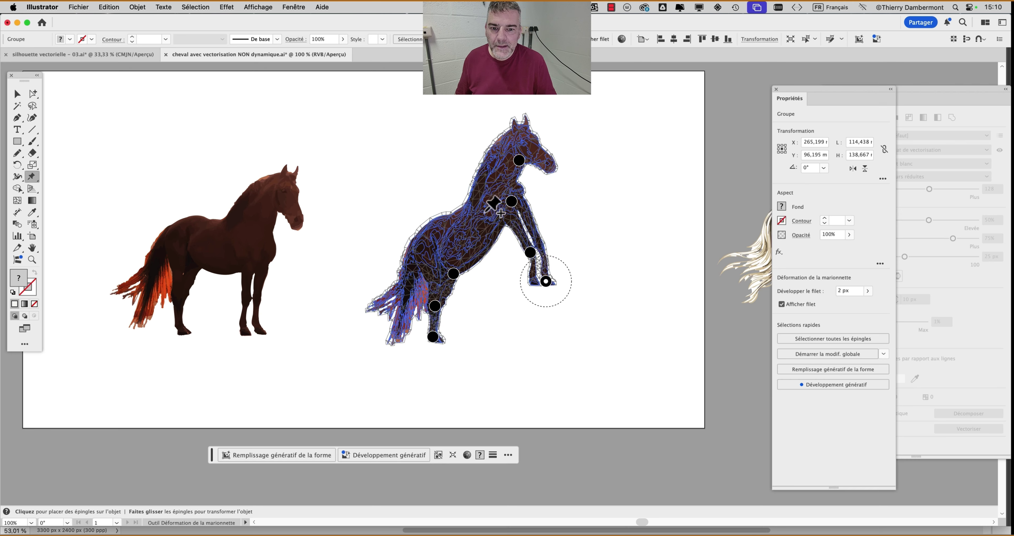
drag(511, 201, 504, 201)
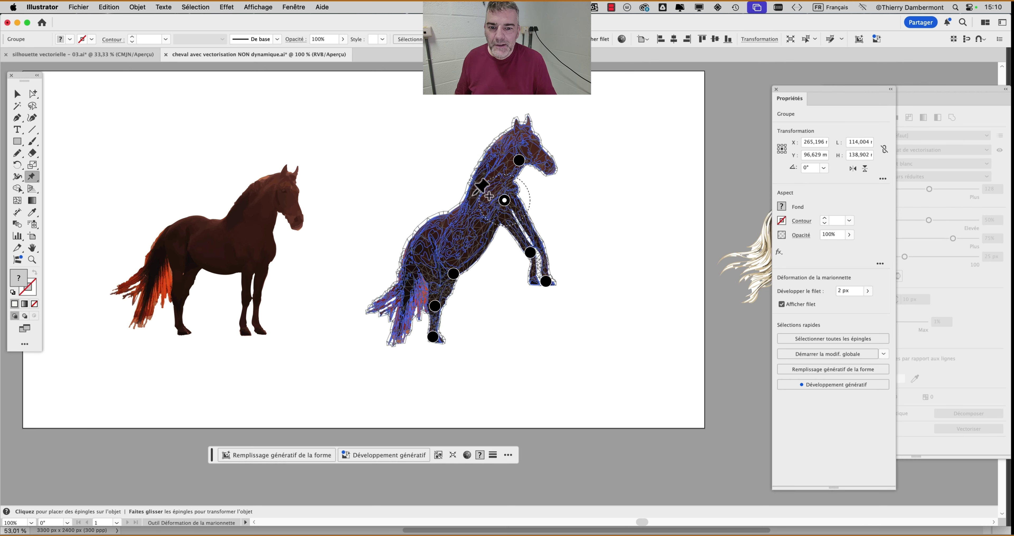
click(519, 159)
drag(516, 161, 514, 171)
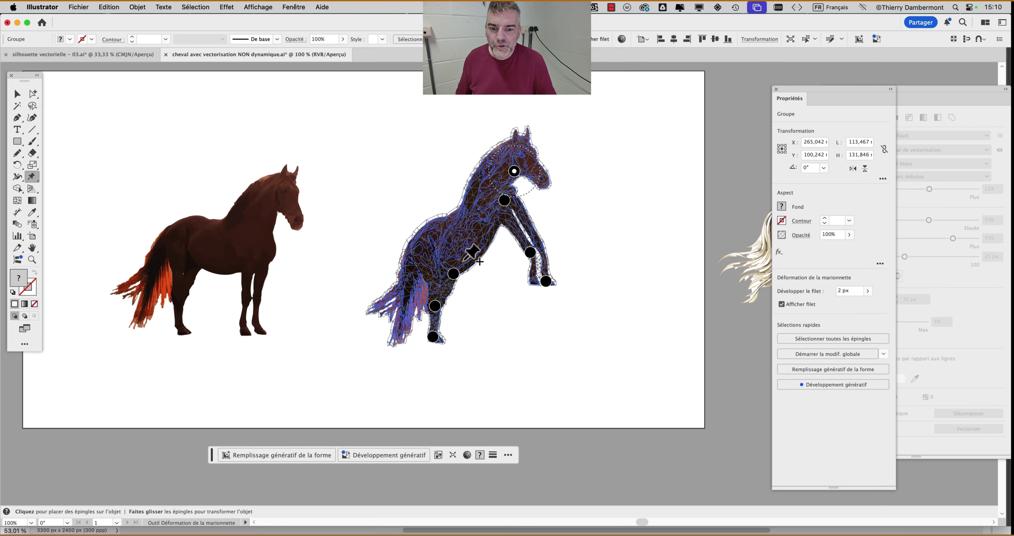
Nudge the belly pin forward, add pins on the rump and the back of the neck, and adjust the back's curve
drag(454, 274, 461, 271)
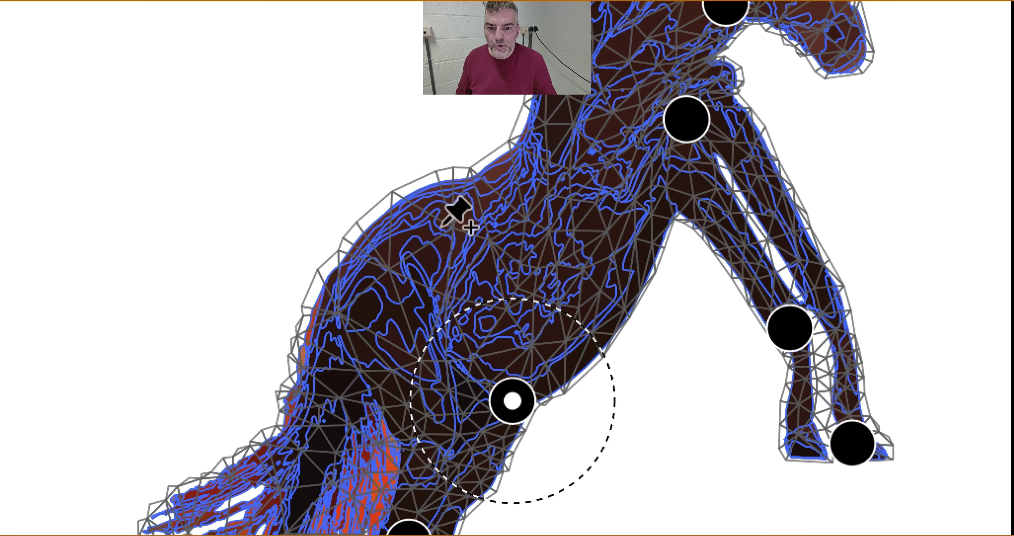
click(436, 227)
click(576, 59)
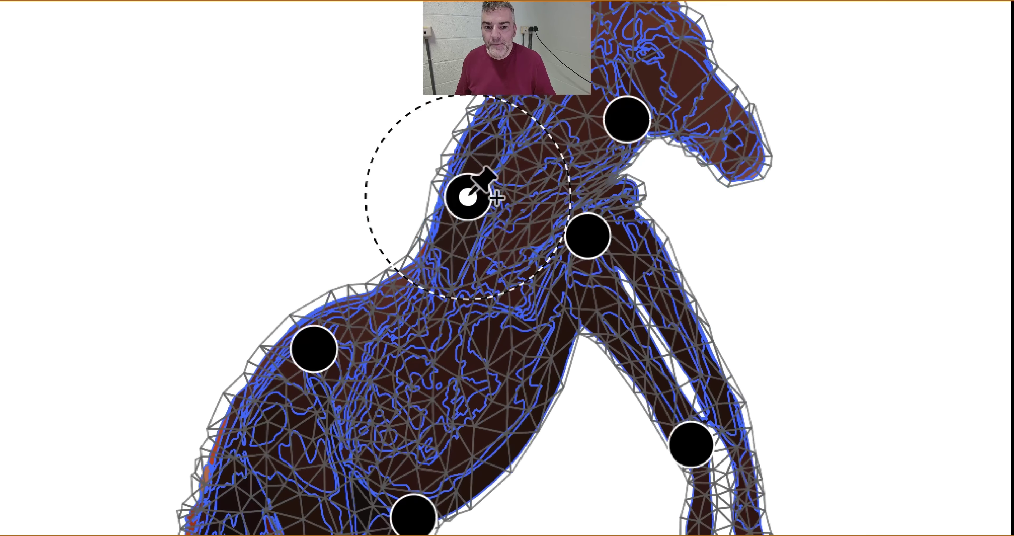
drag(464, 197, 433, 228)
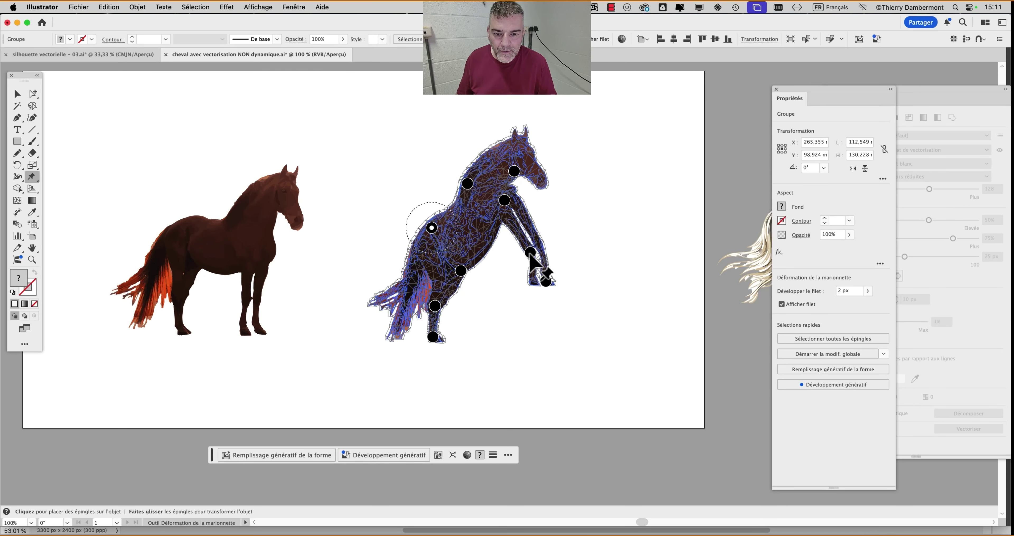
Raise the front knee and hoof pins to fold the forelegs, and leave Puppet Warp with the rearing horse selected
drag(530, 253, 530, 241)
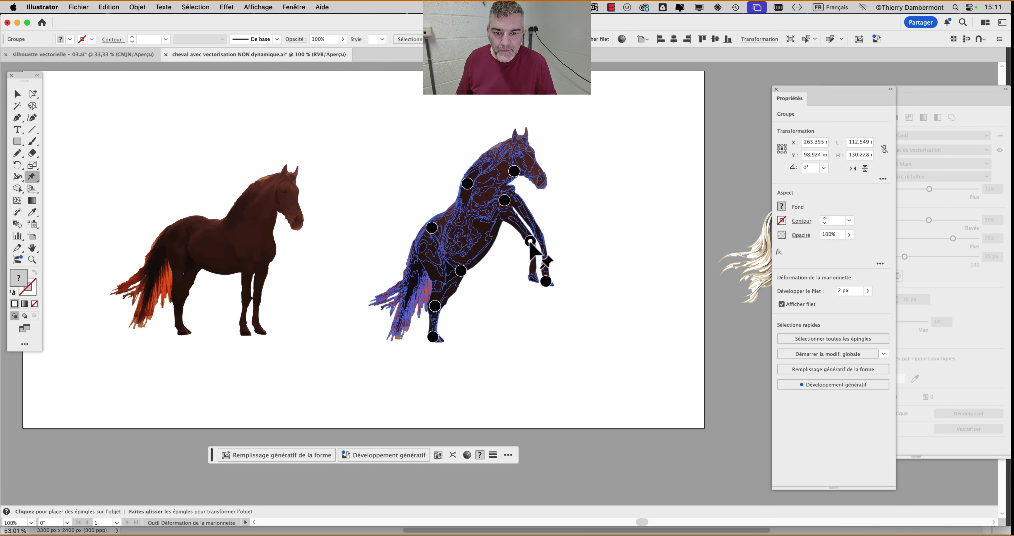
drag(545, 281, 549, 257)
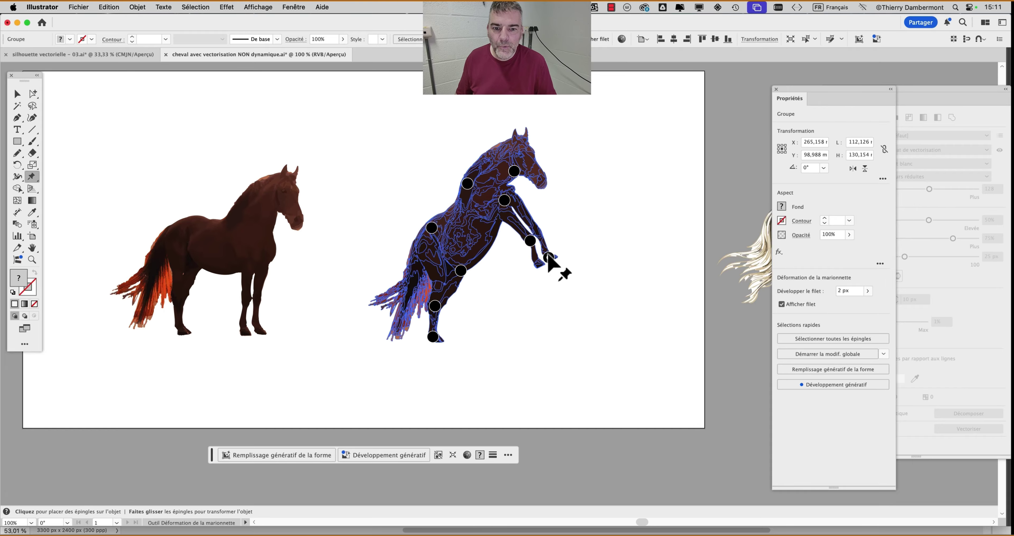
click(23, 96)
click(636, 215)
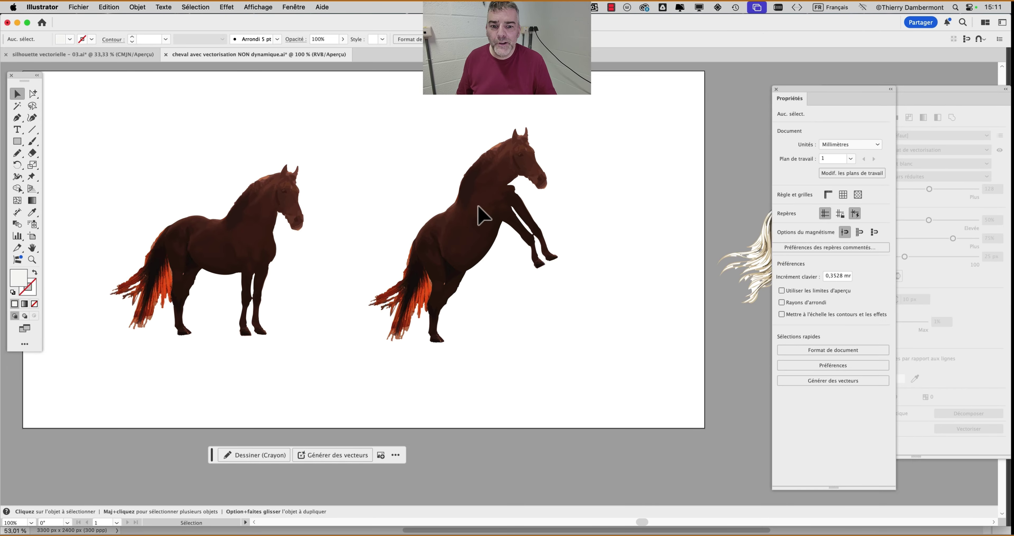
click(479, 214)
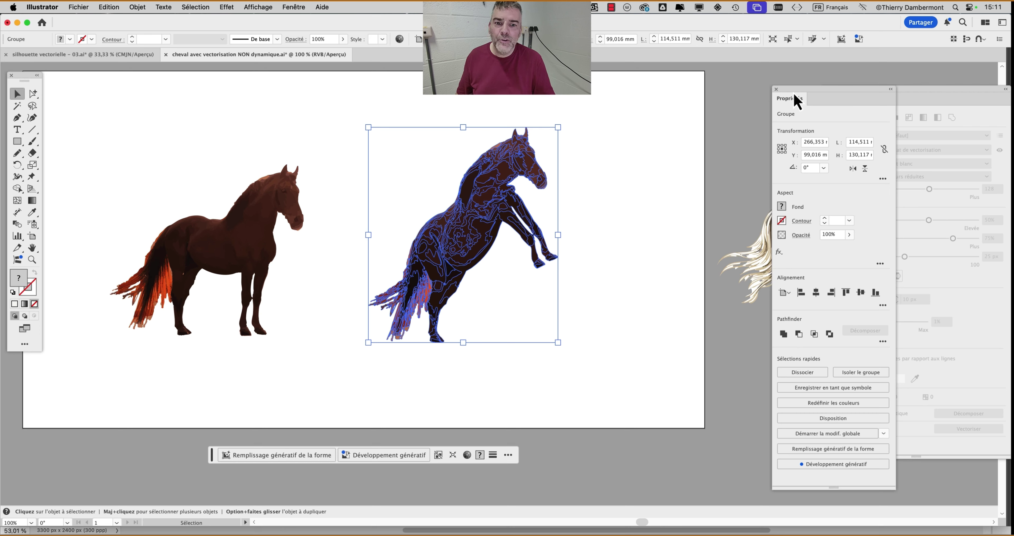
Generate shape fill variants for the rearing horse without a prompt, keeping shape precision and detail at their lowest settings
click(137, 7)
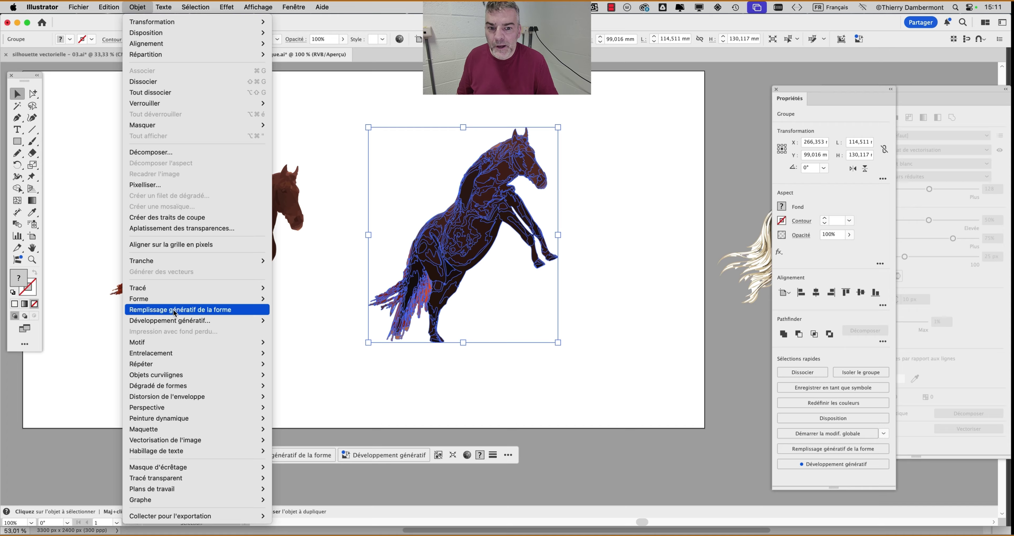
click(175, 310)
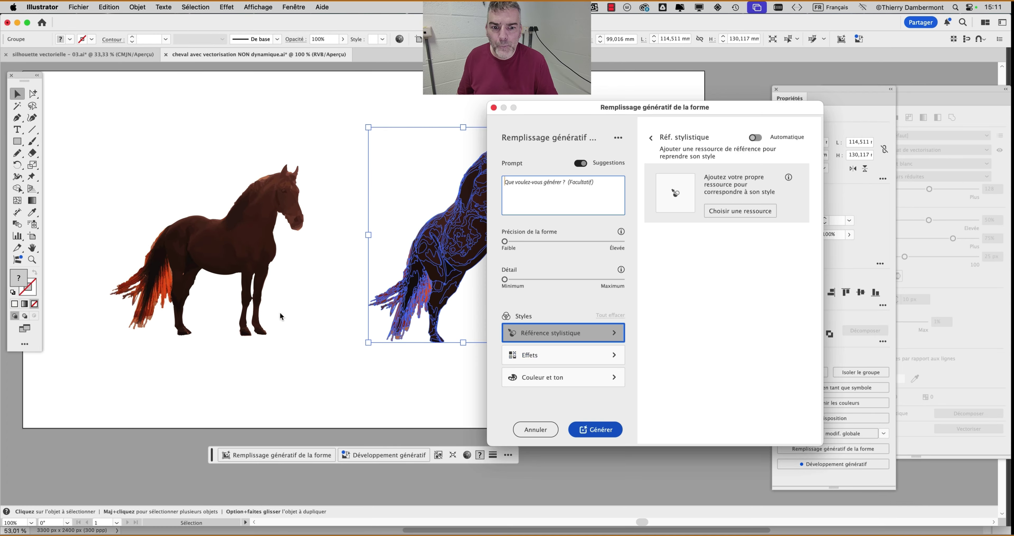
drag(550, 109, 664, 101)
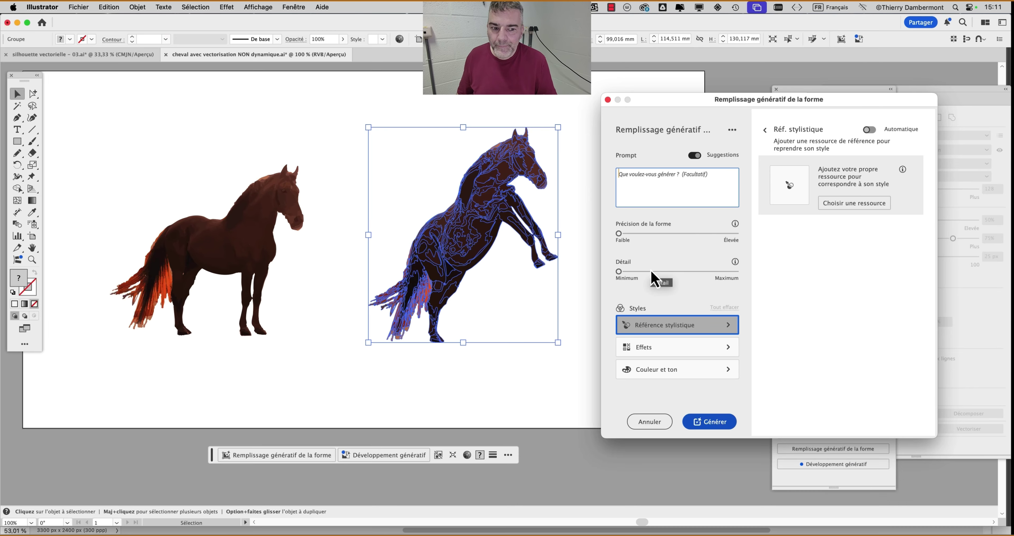
click(714, 422)
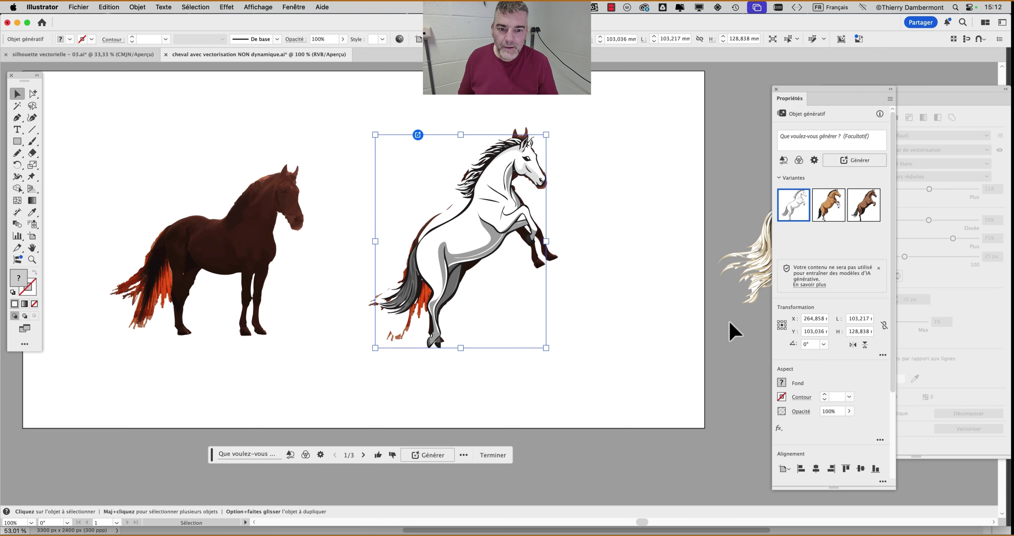
Move the generated rearing horse off the artboard and place it beside the grey standing horse
scroll(459, 228, right, 10)
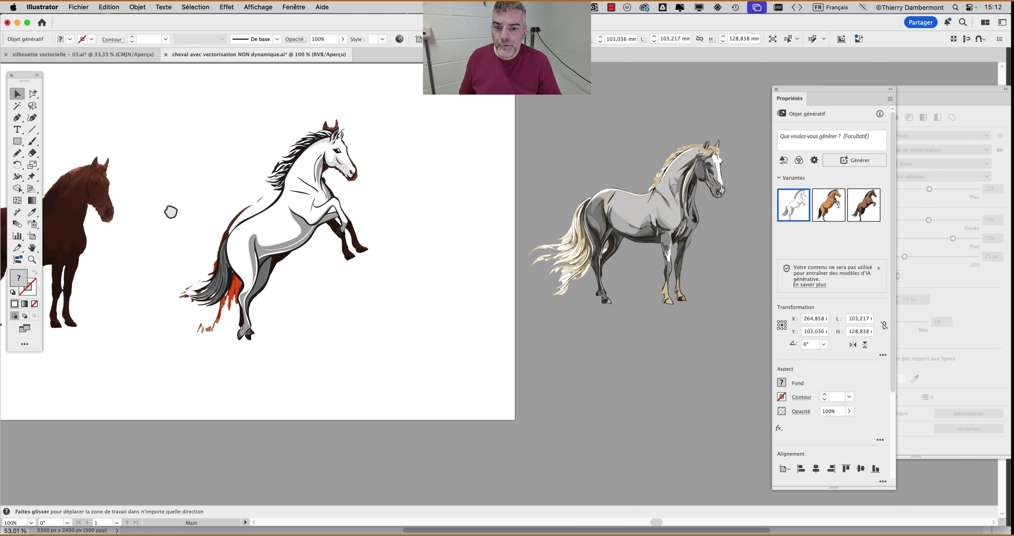
drag(218, 214, 669, 334)
drag(577, 271, 208, 279)
drag(344, 318, 504, 214)
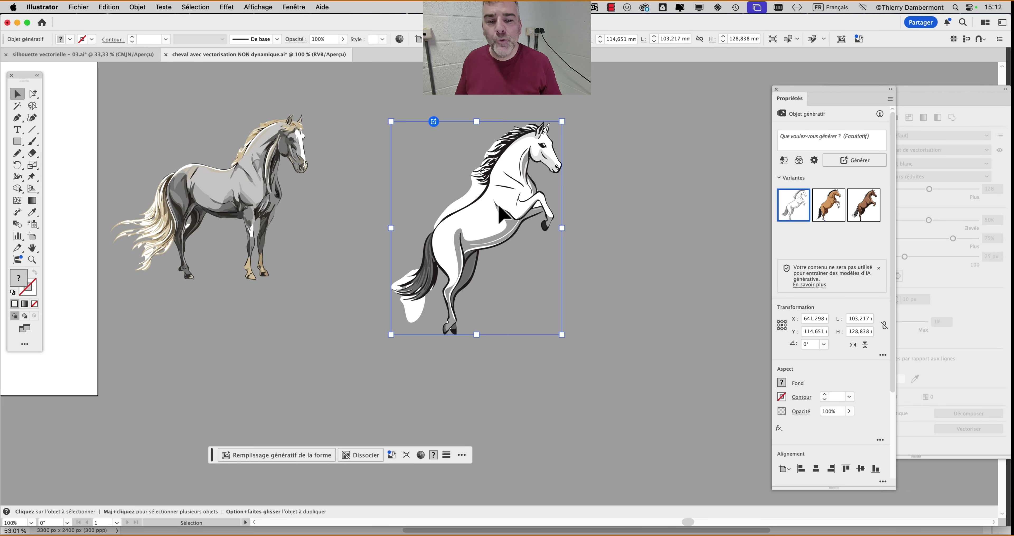
Compare the tan, brown and black-and-white variants of the rearing horse up close, with the contextual task bar moved aside
click(827, 219)
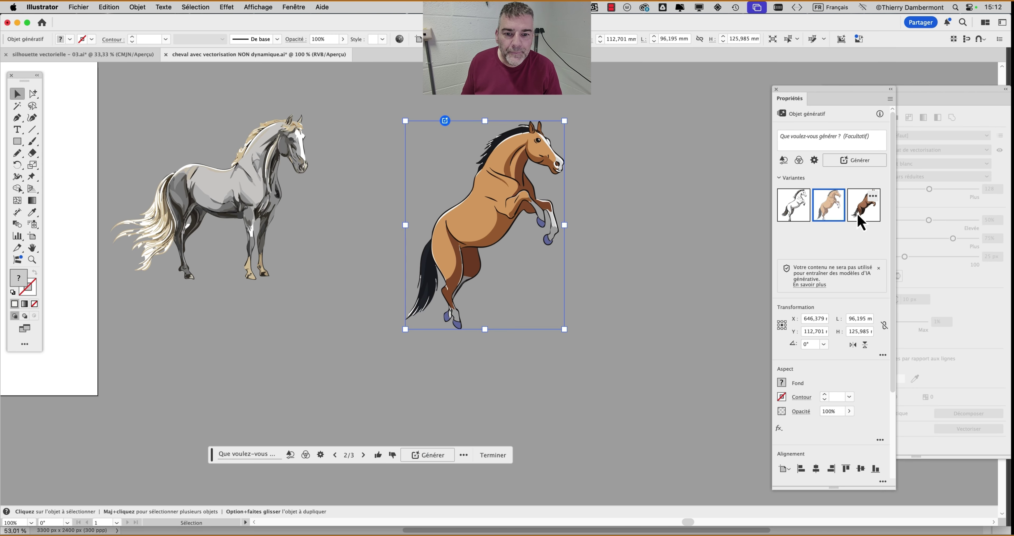
click(862, 212)
scroll(526, 181, up, 2)
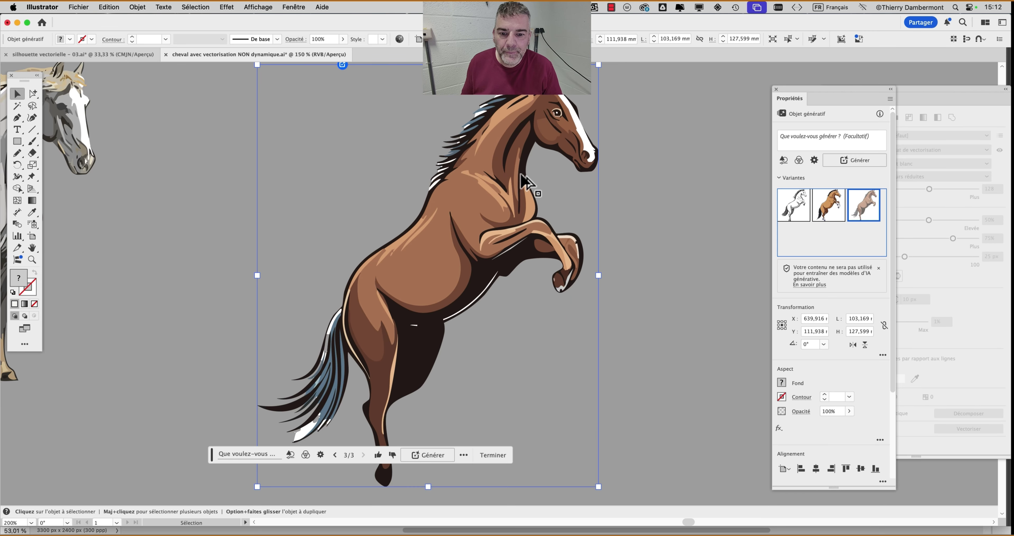
drag(213, 456, 639, 429)
click(830, 206)
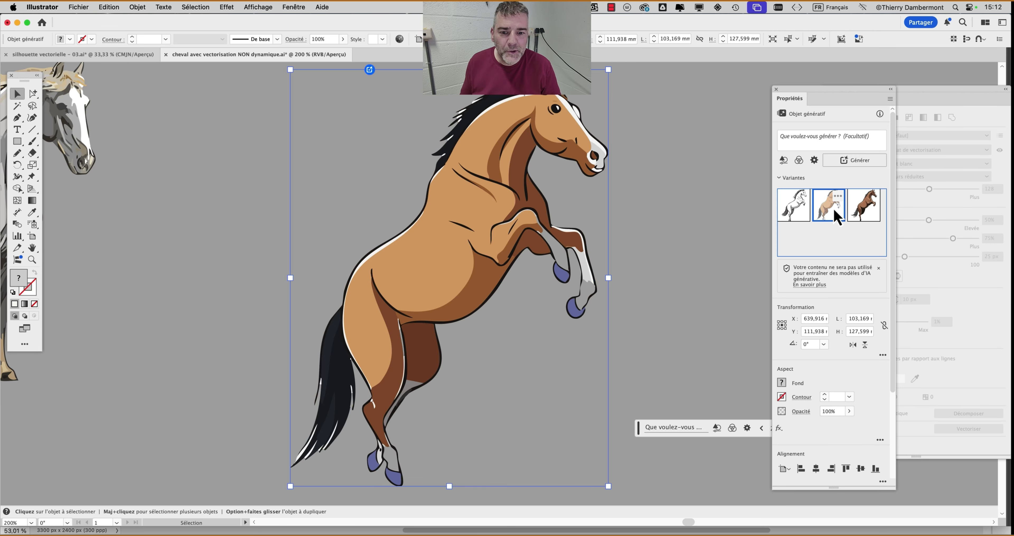
click(799, 217)
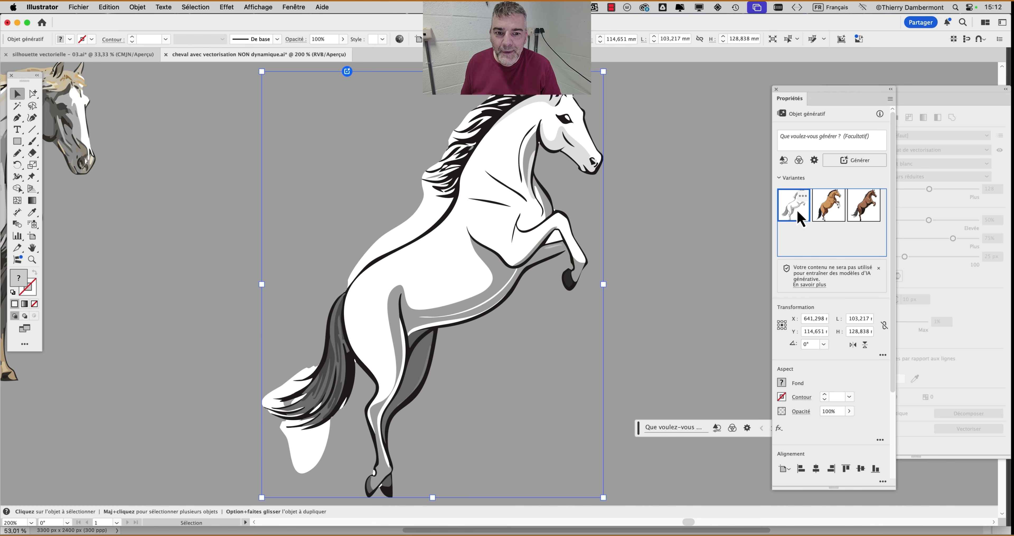
Examine the warped original rearing horse on the artboard for comparison with the generated version
drag(115, 283, 736, 284)
drag(219, 283, 589, 283)
drag(423, 281, 538, 314)
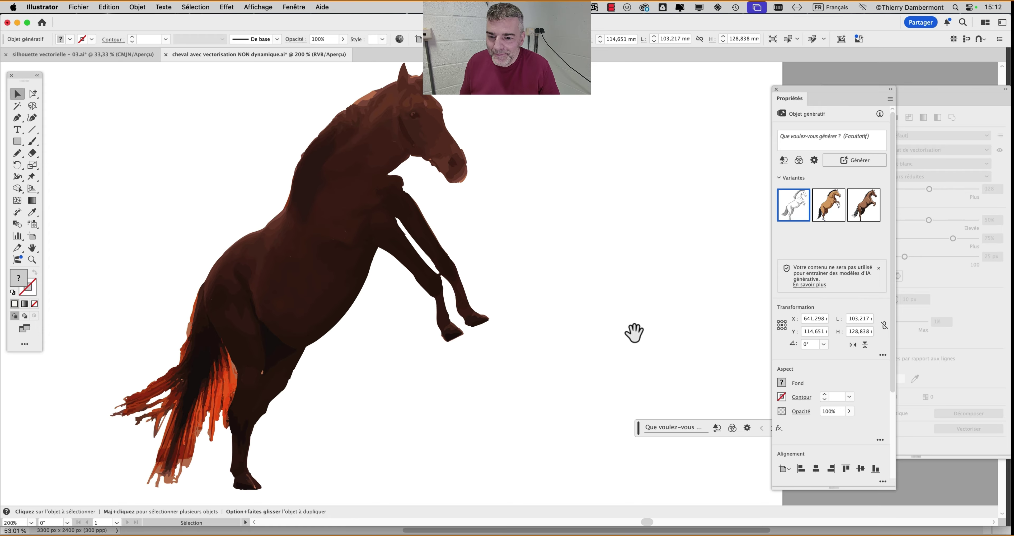
drag(633, 332, 297, 323)
drag(665, 325, 453, 324)
drag(743, 314, 217, 311)
Compare the three variants again by alternating between them, and settle on the black-and-white rearing horse
click(842, 210)
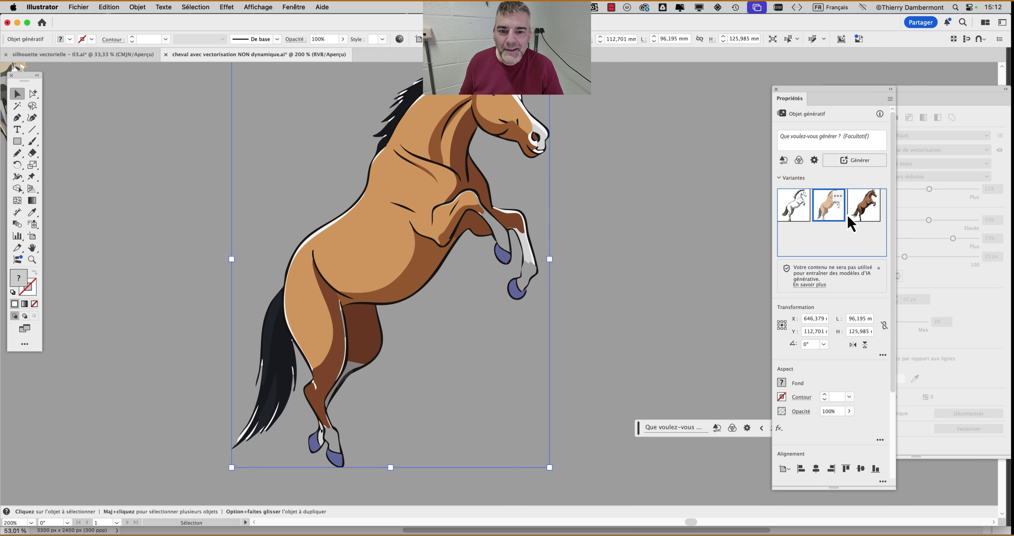
scroll(694, 222, down, 1)
scroll(572, 149, up, 2)
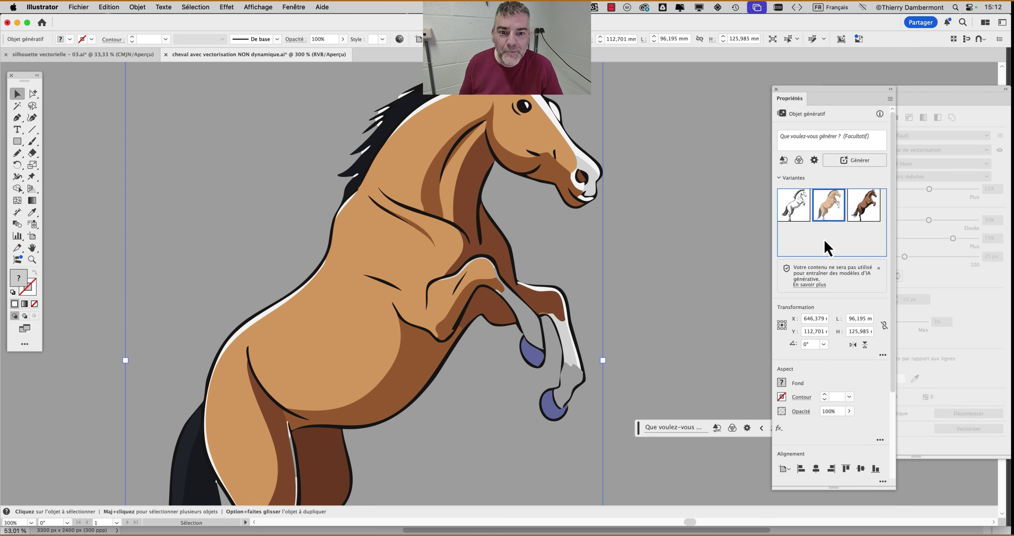
click(859, 220)
click(830, 213)
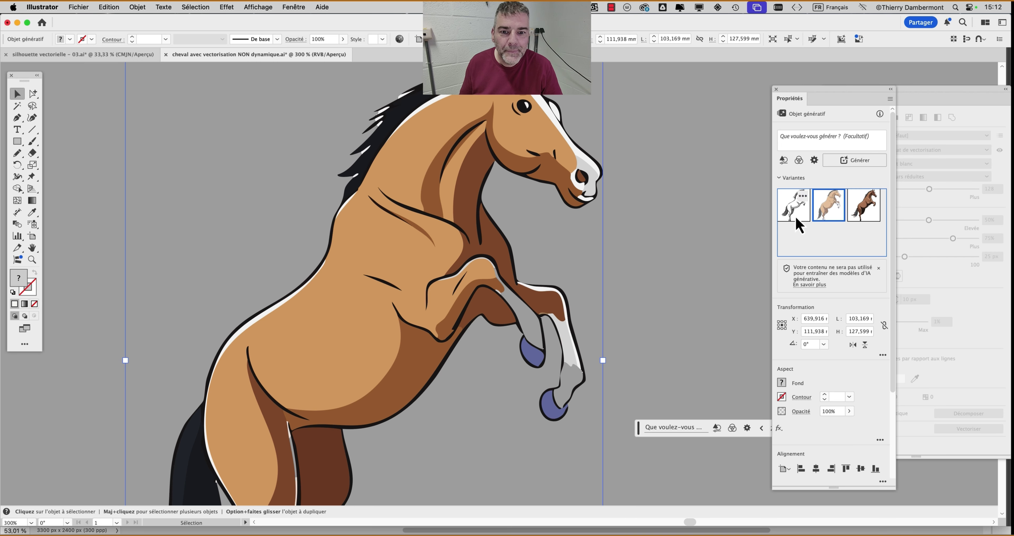
click(788, 214)
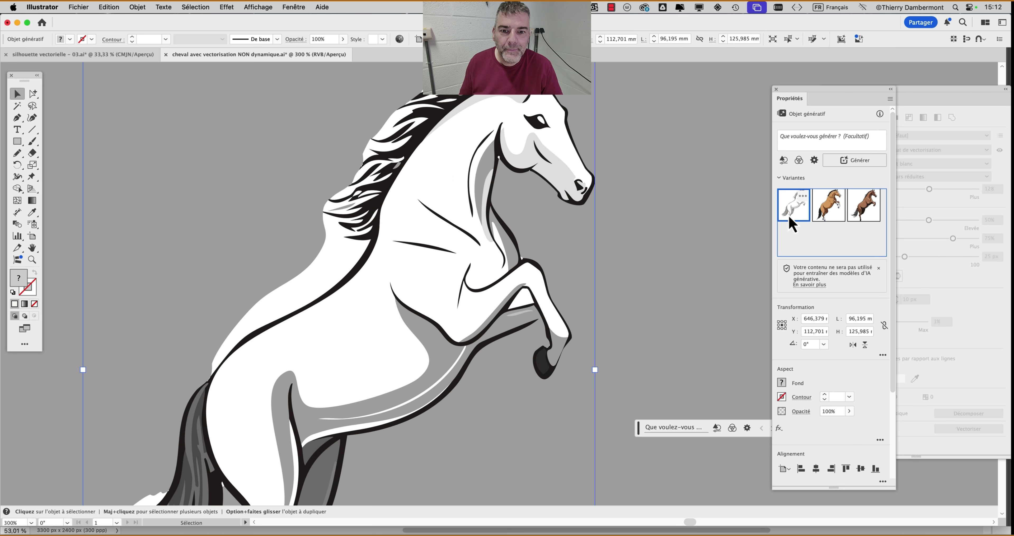
click(826, 215)
click(850, 214)
click(835, 215)
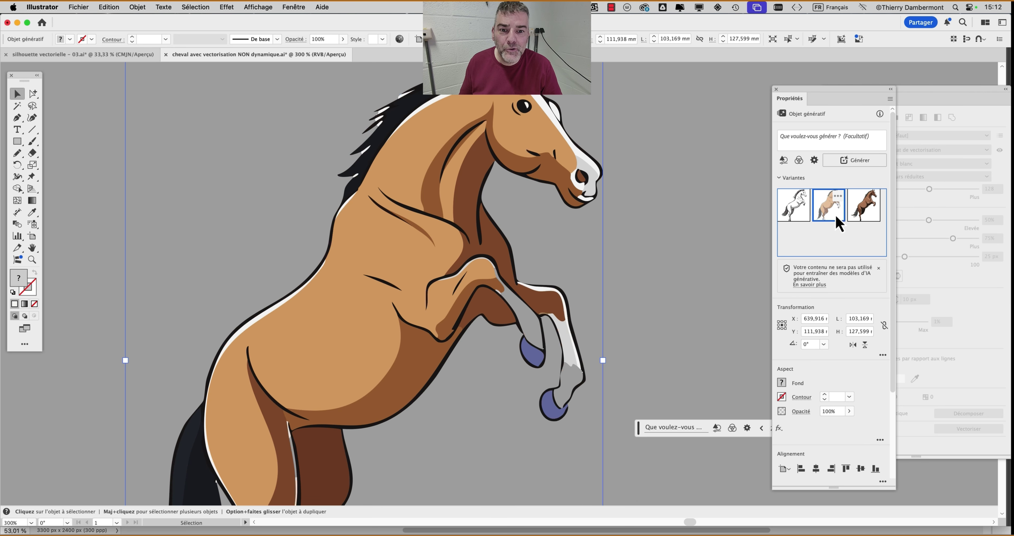
click(805, 214)
click(837, 213)
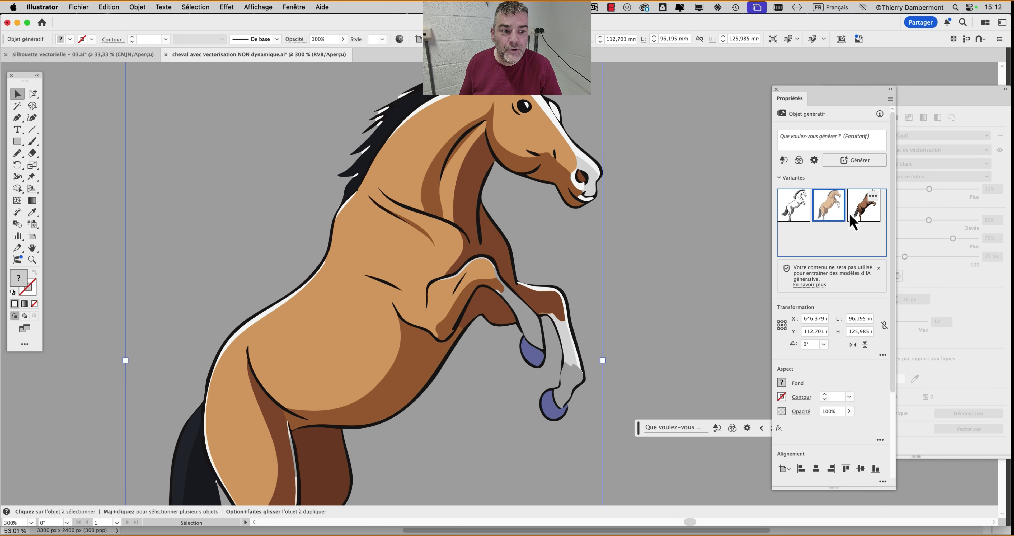
click(853, 213)
click(826, 216)
scroll(670, 251, down, 1)
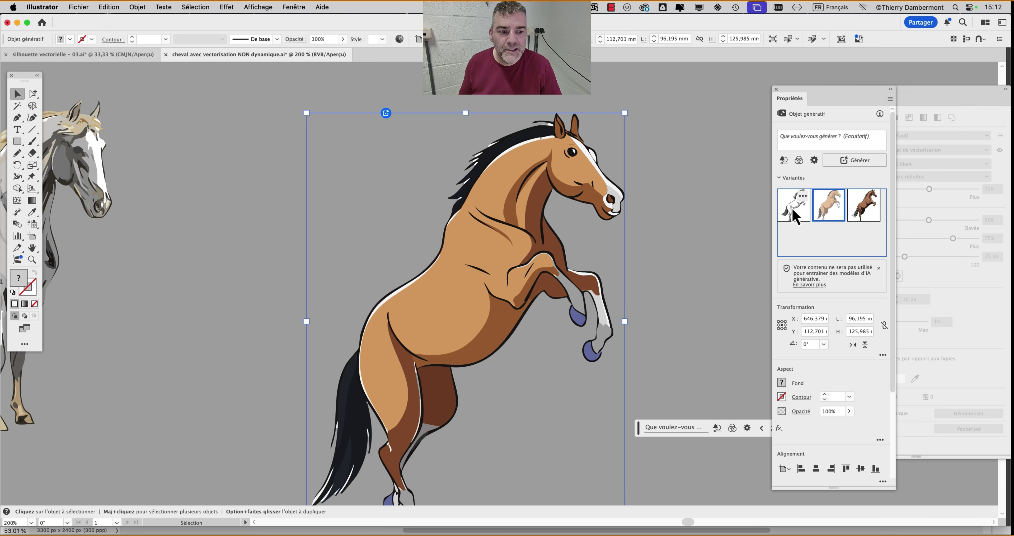
click(860, 223)
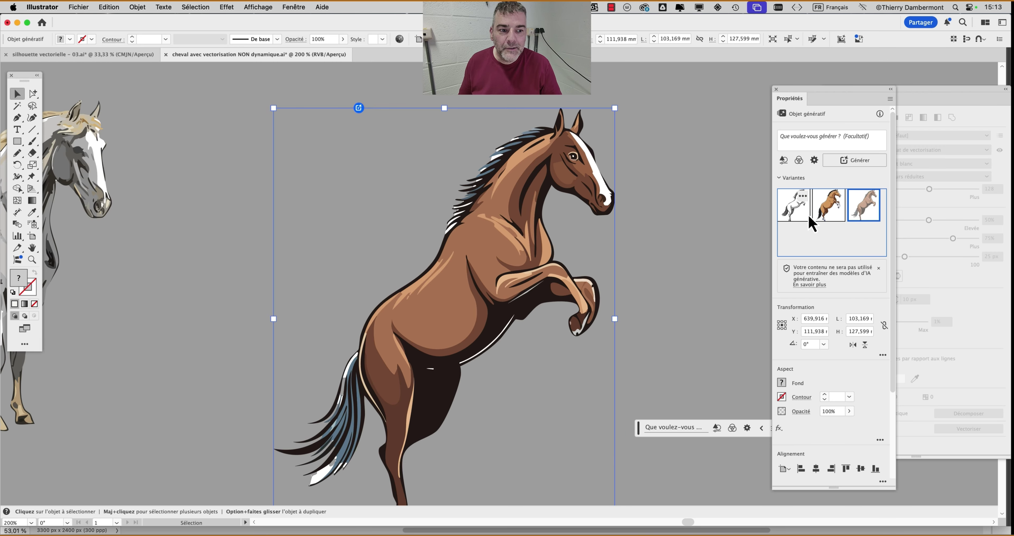
click(802, 219)
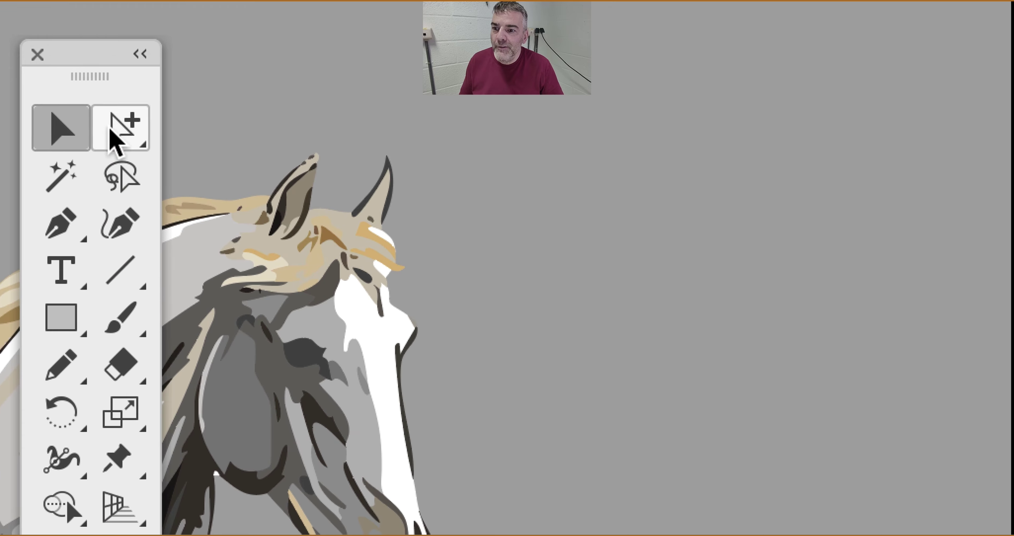
Delete the stray white shapes behind the horse's back and between the upper mane strands using Direct Selection
click(110, 127)
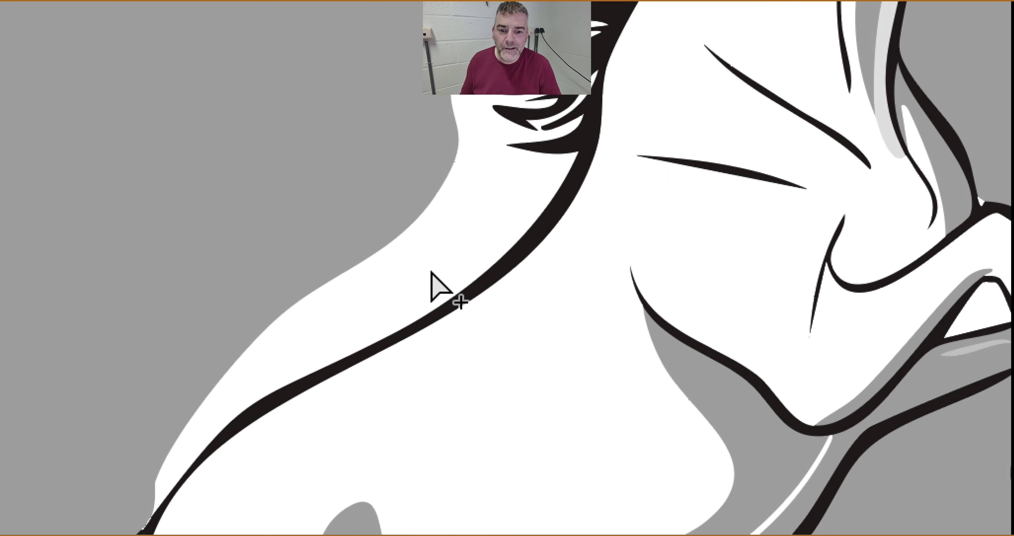
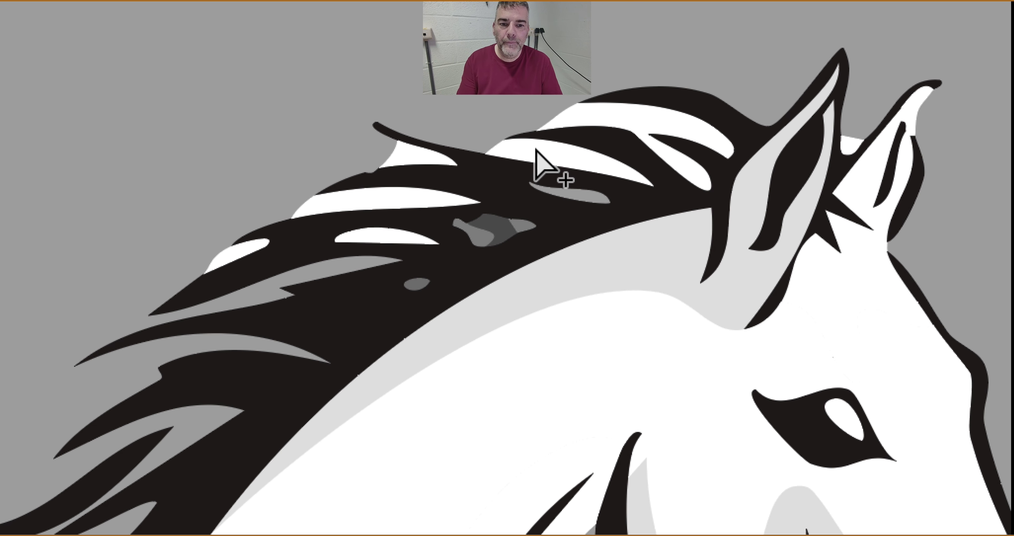
click(552, 131)
key(Delete)
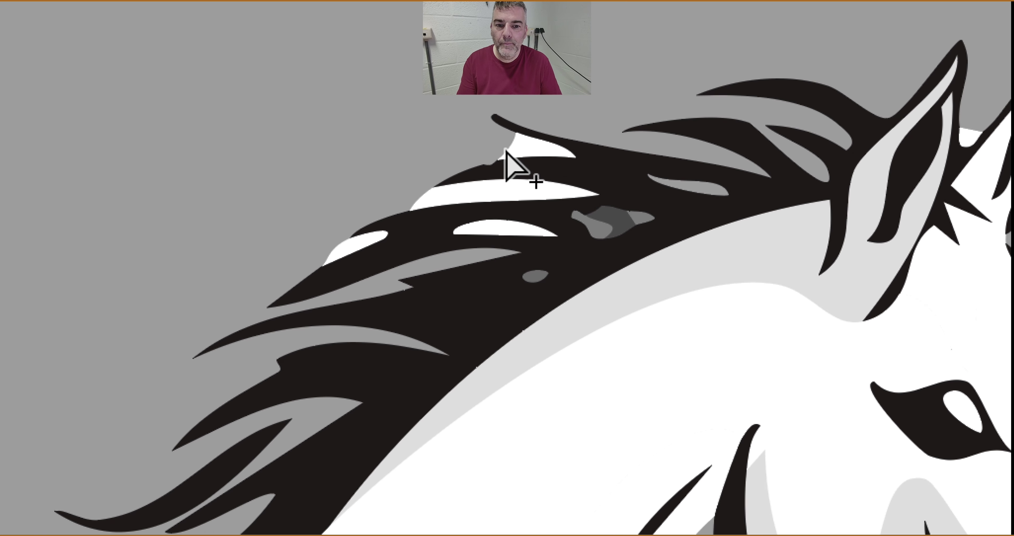
click(362, 177)
key(Delete)
click(485, 190)
key(Delete)
click(478, 227)
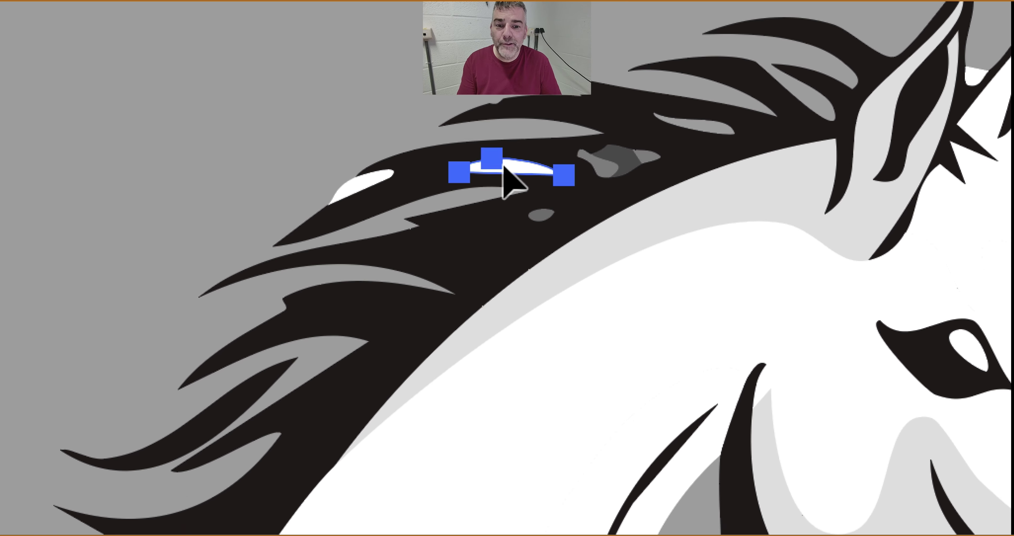
key(Delete)
click(477, 170)
key(Delete)
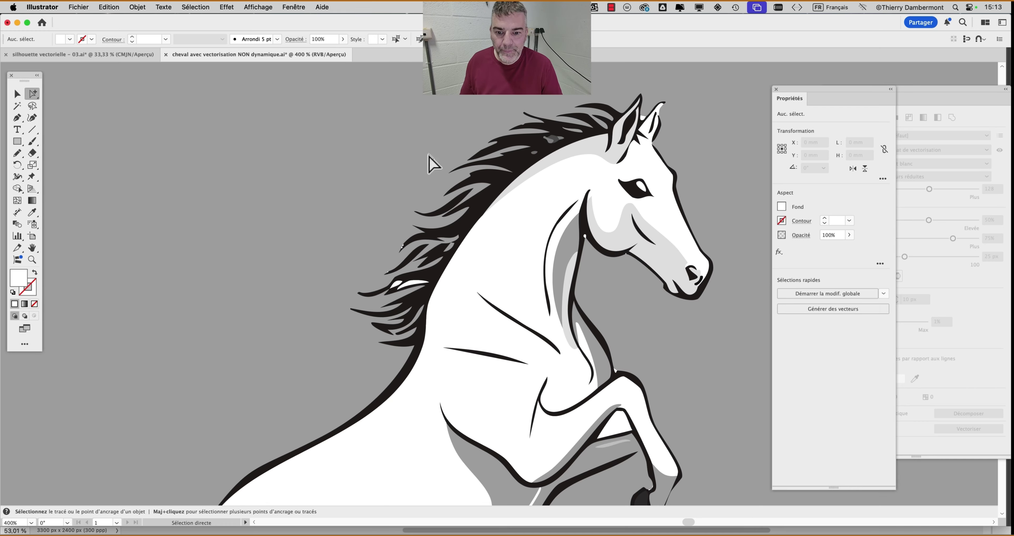
Delete the two remaining white shapes between the strands of the lower mane
scroll(436, 297, up, 2)
scroll(403, 283, up, 2)
alt+click(376, 268)
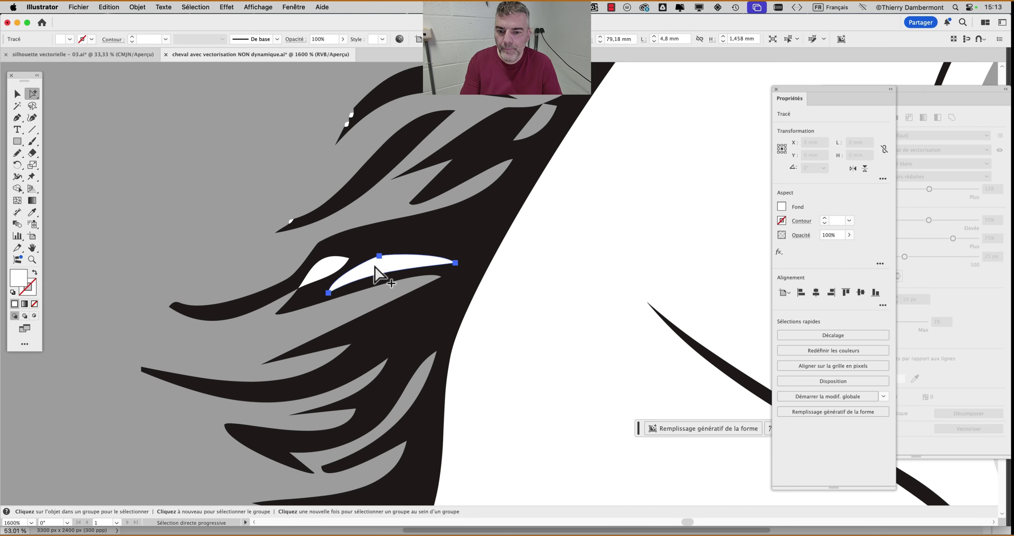
key(Delete)
alt+click(340, 276)
key(Delete)
scroll(522, 347, down, 7)
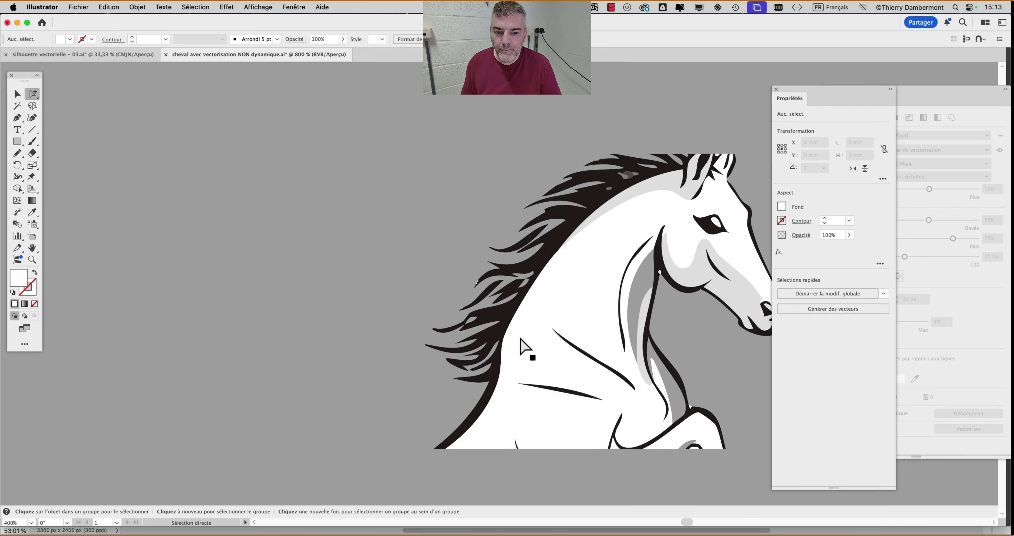
Delete the large white patches behind the tail and the white filling between its outer strands
drag(449, 287, 445, 147)
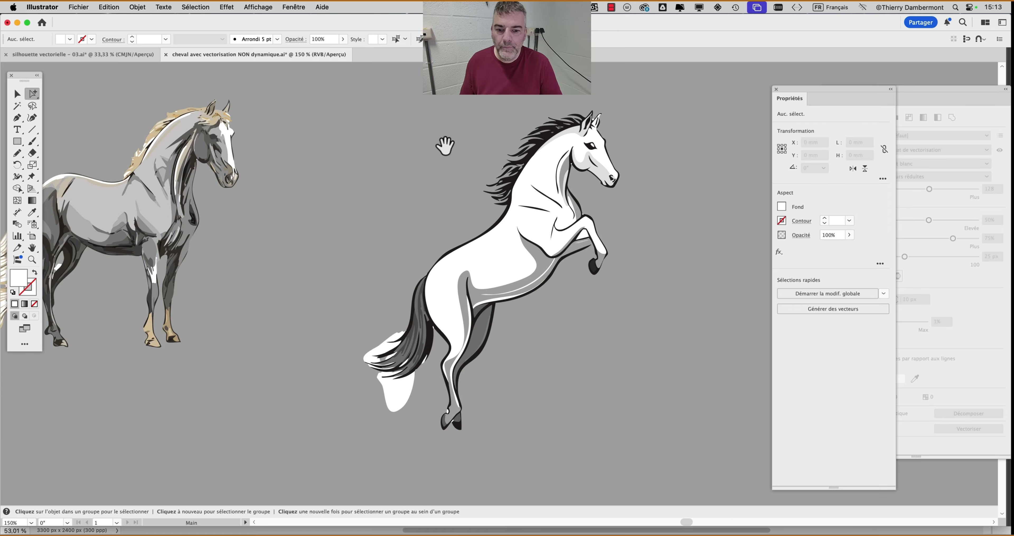
scroll(398, 427, up, 4)
alt+click(407, 333)
key(Delete)
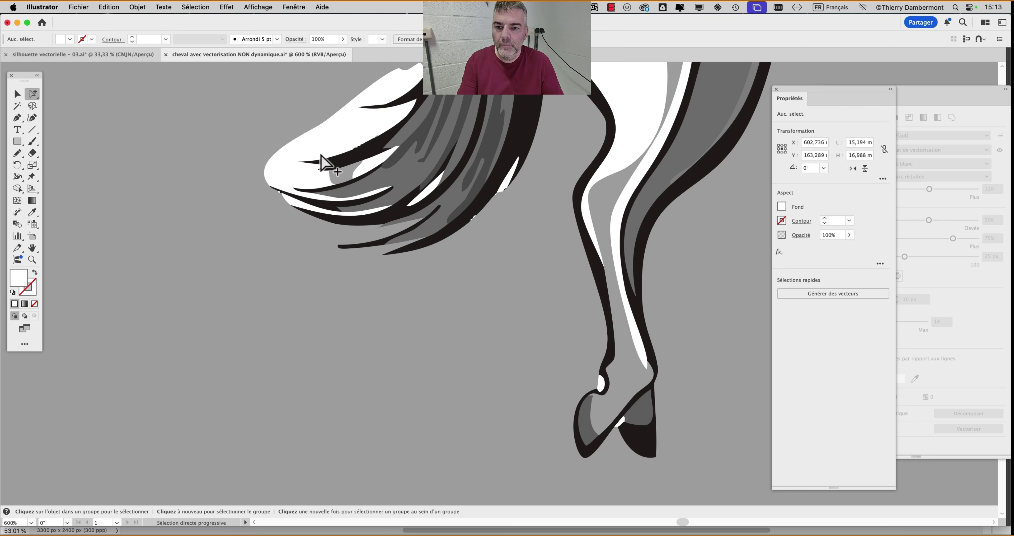
alt+click(335, 157)
key(Delete)
alt+click(364, 170)
key(Delete)
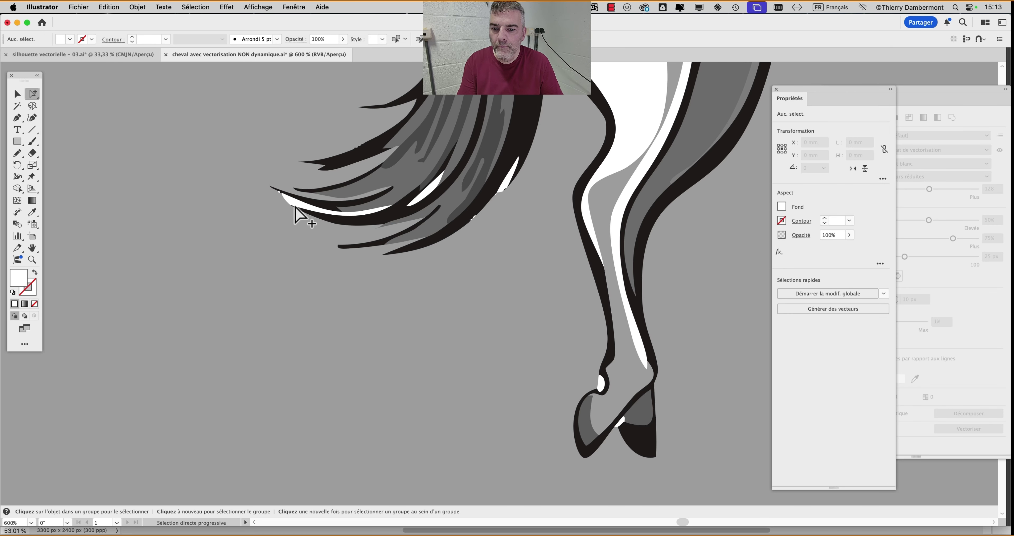
Delete the remaining white slivers inside and along the lower tail strands, and review the cleaned-up horse
alt+click(295, 211)
key(Delete)
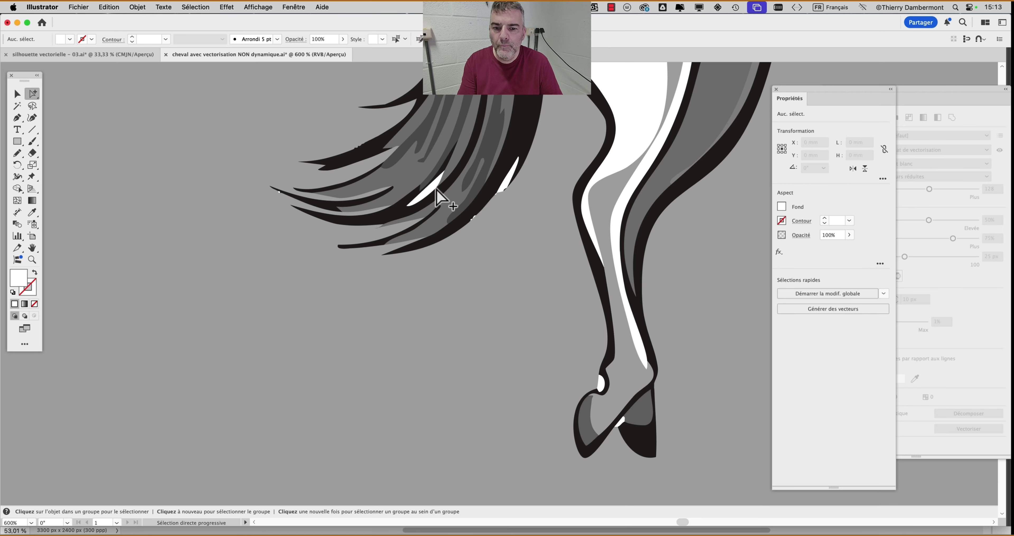
key(Delete)
key(Delete)
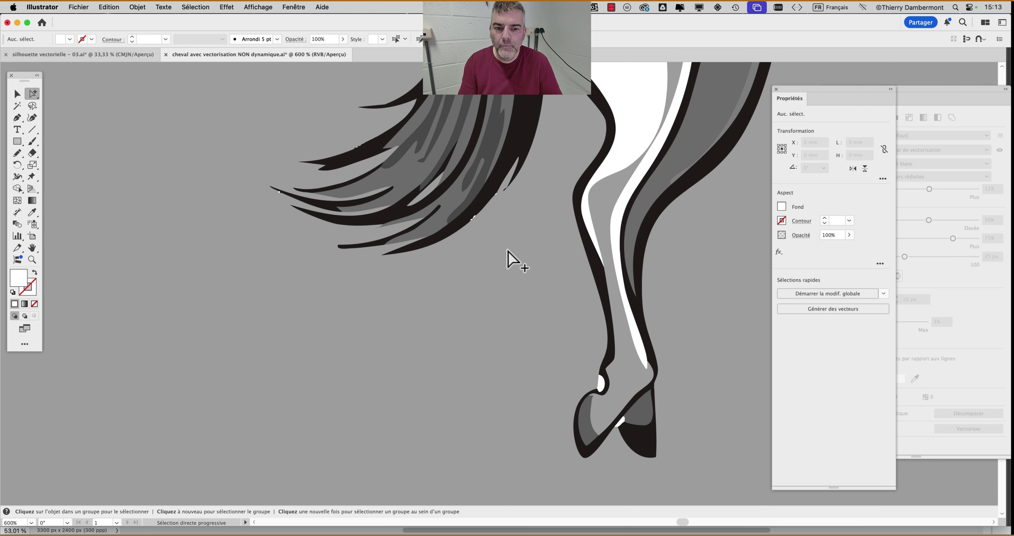
alt+scroll(510, 254, down, 5)
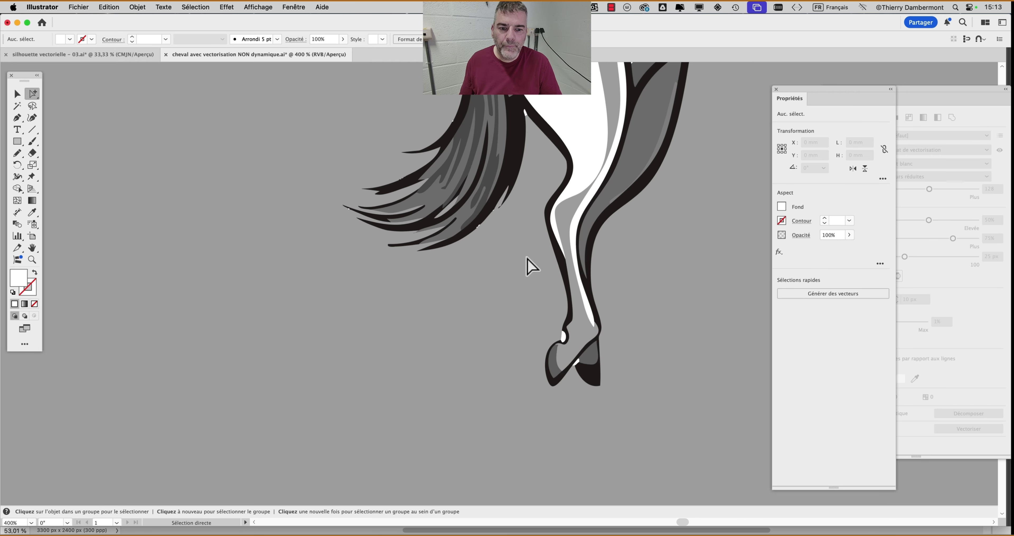
scroll(528, 260, right, 5)
scroll(527, 260, up, 3)
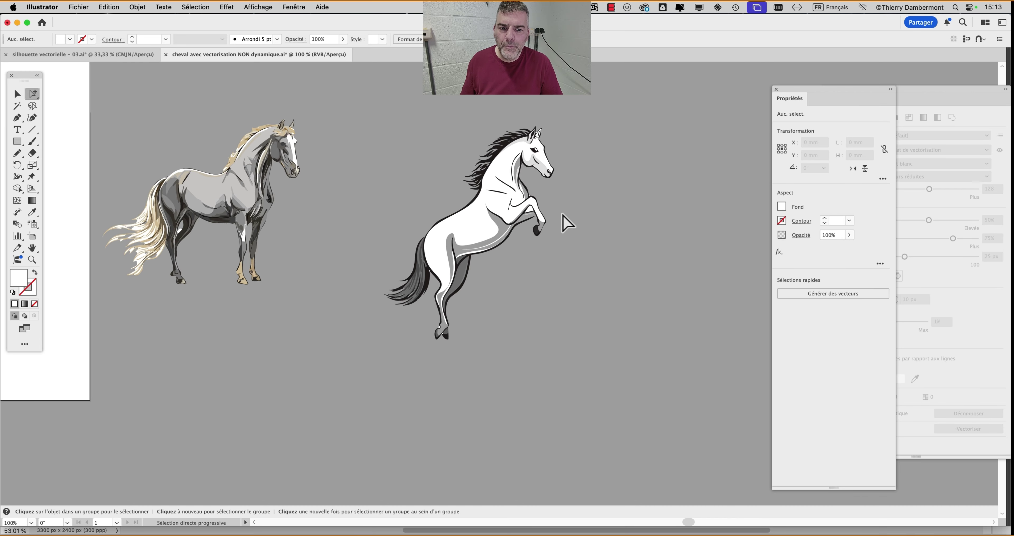
alt+scroll(562, 215, up, 2)
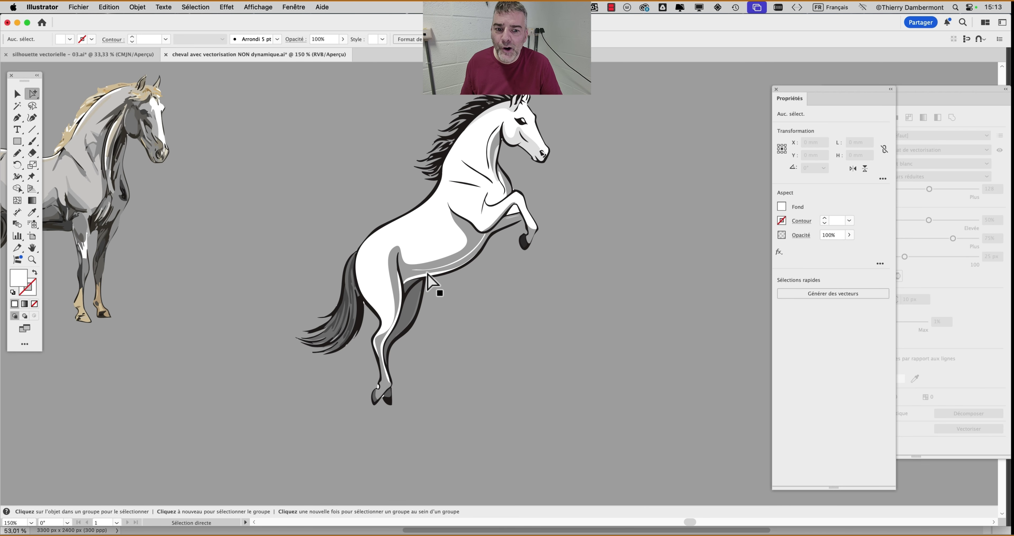
Draw a rectangle about 137 by 86 mm over the rearing horse's lower half and fill it with the green swatch
click(21, 144)
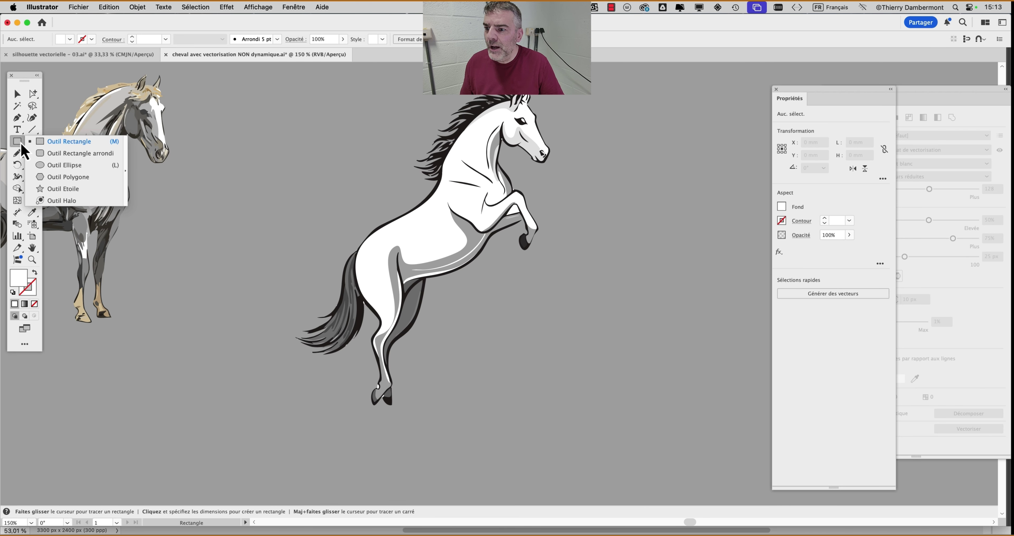
drag(243, 238, 584, 453)
click(294, 8)
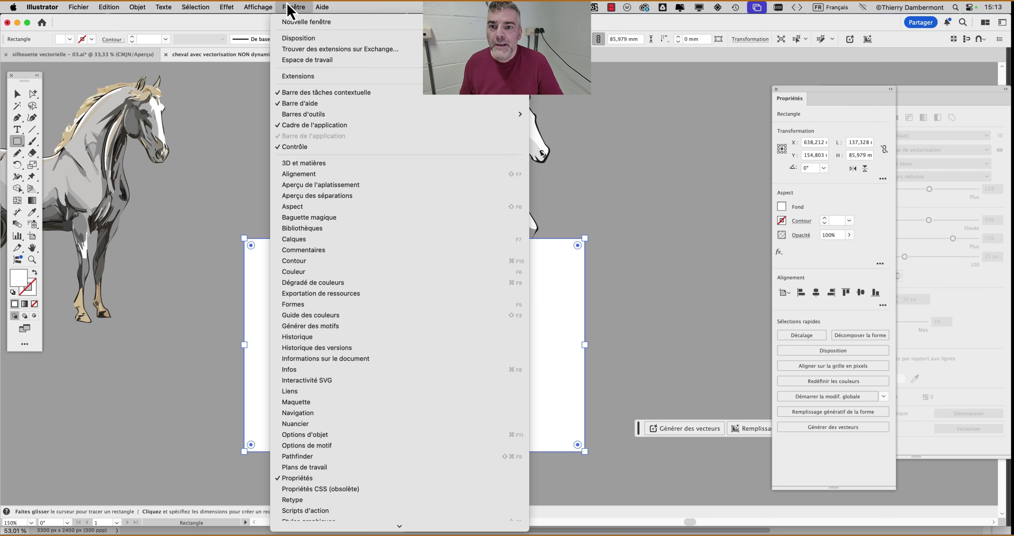
click(299, 424)
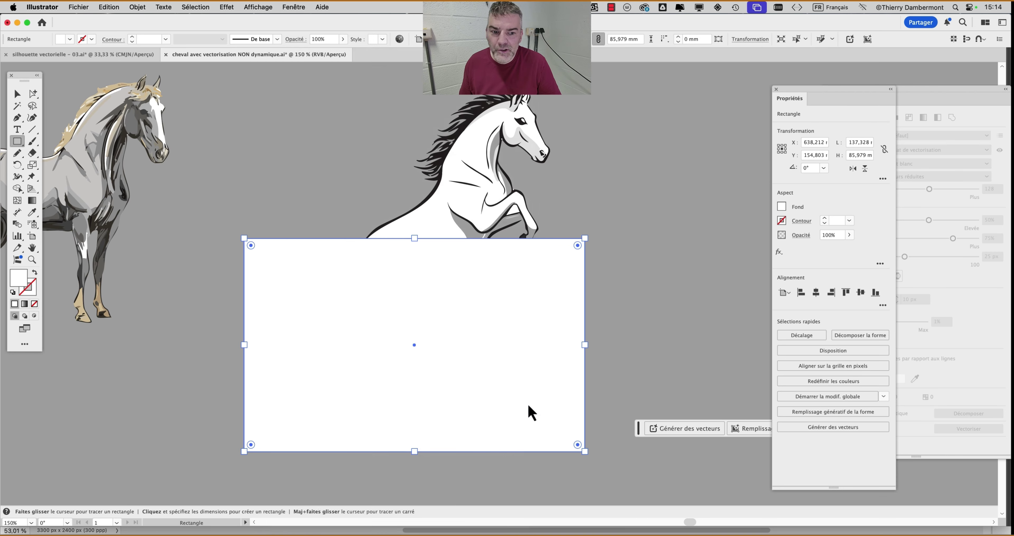
click(818, 464)
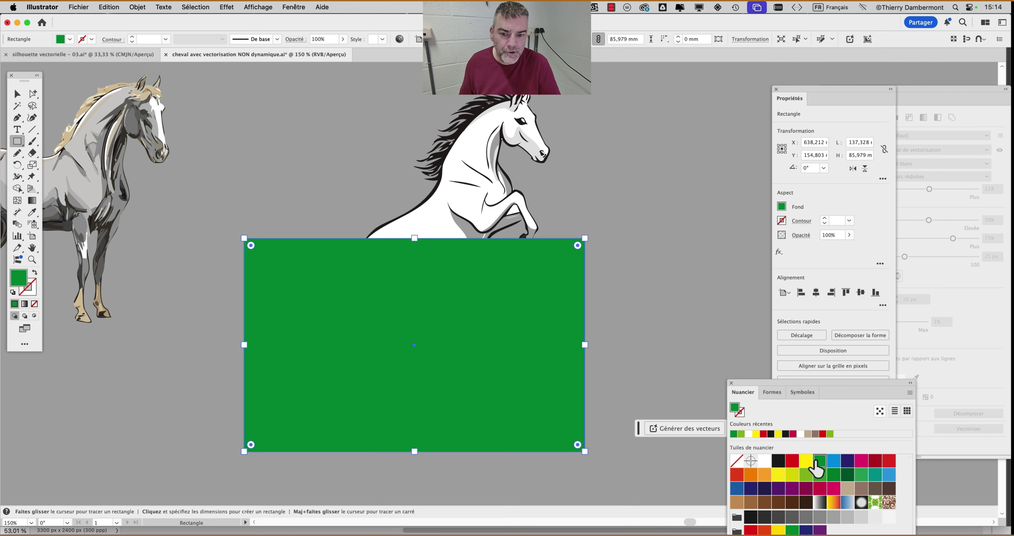
Send the green rectangle behind the black-and-white rearing horse and deselect it
click(142, 7)
mouse_move(252, 33)
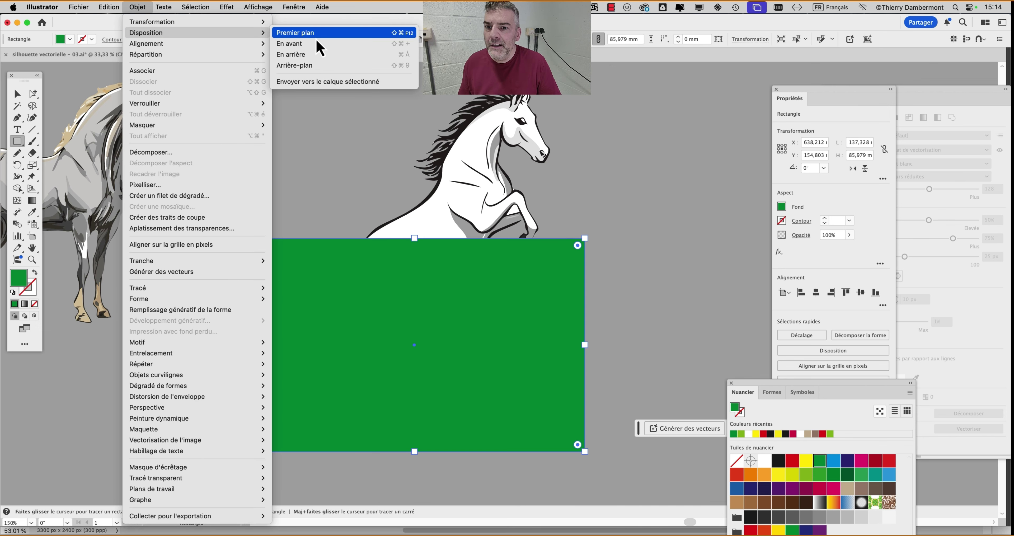
click(17, 94)
click(608, 380)
Examine the rearing horse's legs, tail and body edges against the green background for leftover white shapes
scroll(371, 357, up, 5)
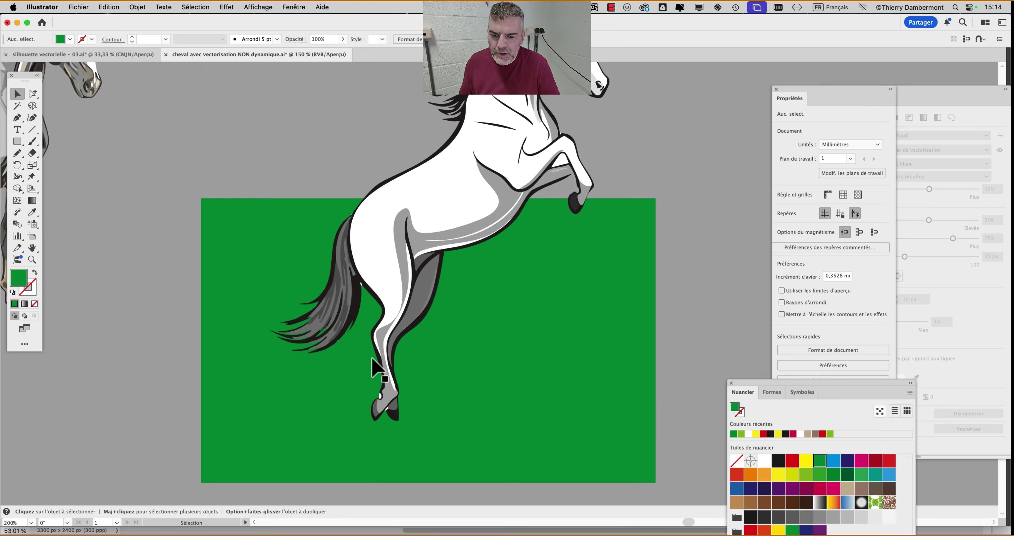
scroll(418, 291, down, 3)
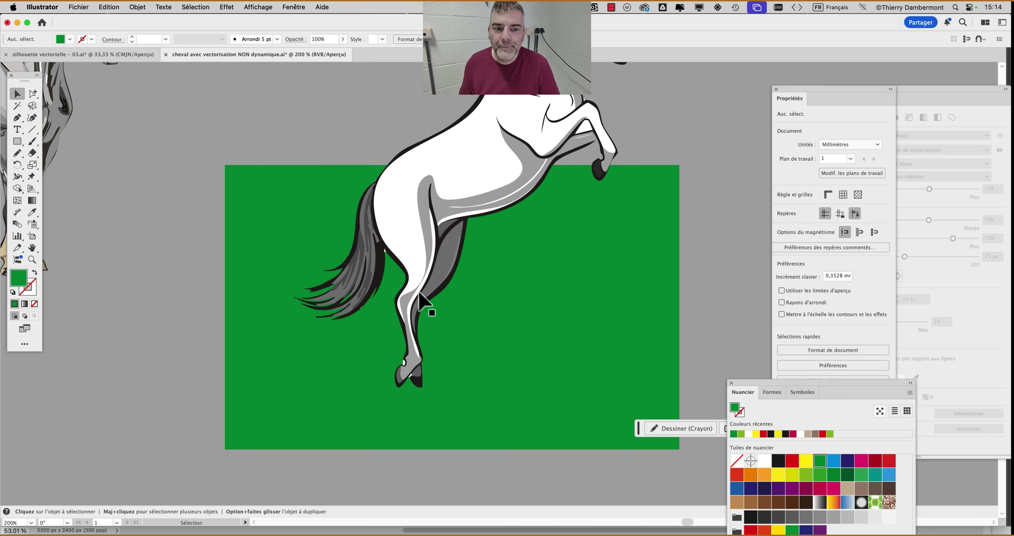
scroll(418, 292, down, 2)
scroll(391, 250, down, 2)
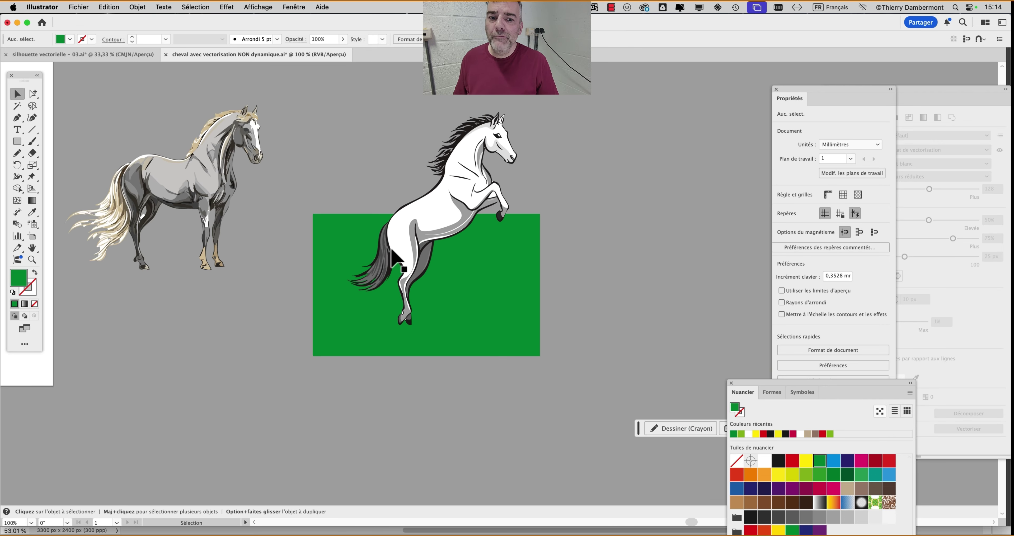
scroll(514, 198, up, 2)
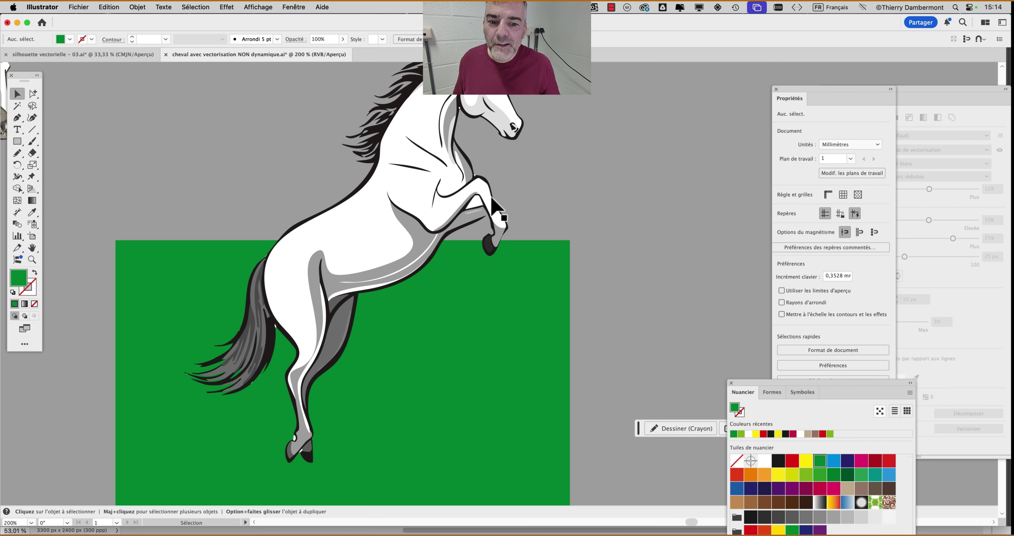
scroll(490, 222, down, 2)
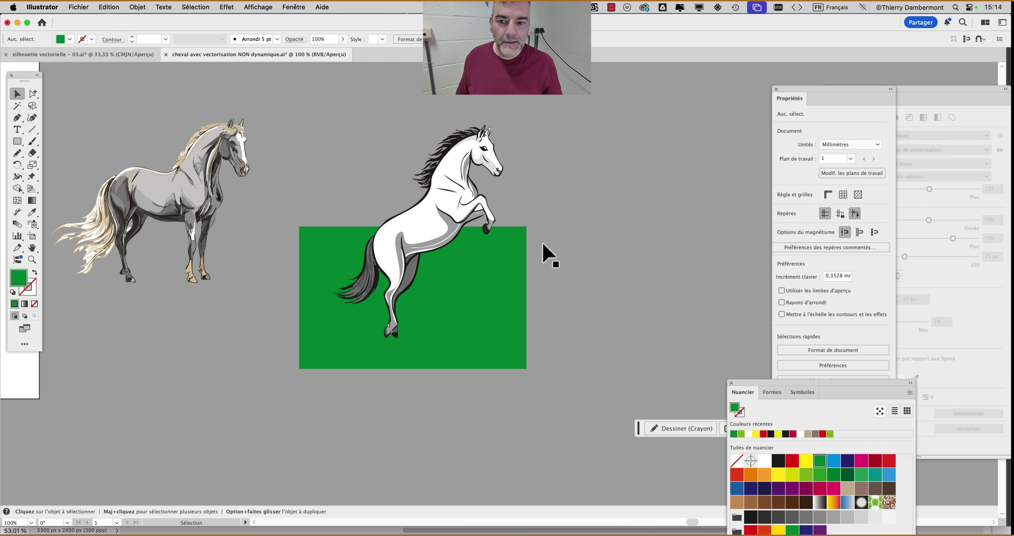
drag(600, 265, 432, 266)
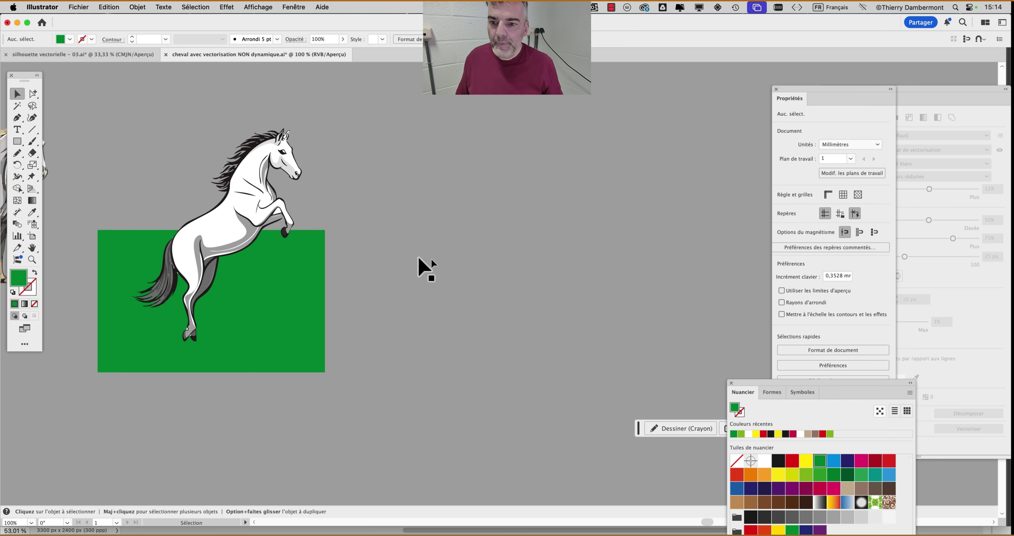
Save the document as a copy named "cheval avec vectorisation NON dynamique - 02.ai" with the Illustrator 2020 version option
click(74, 6)
click(124, 114)
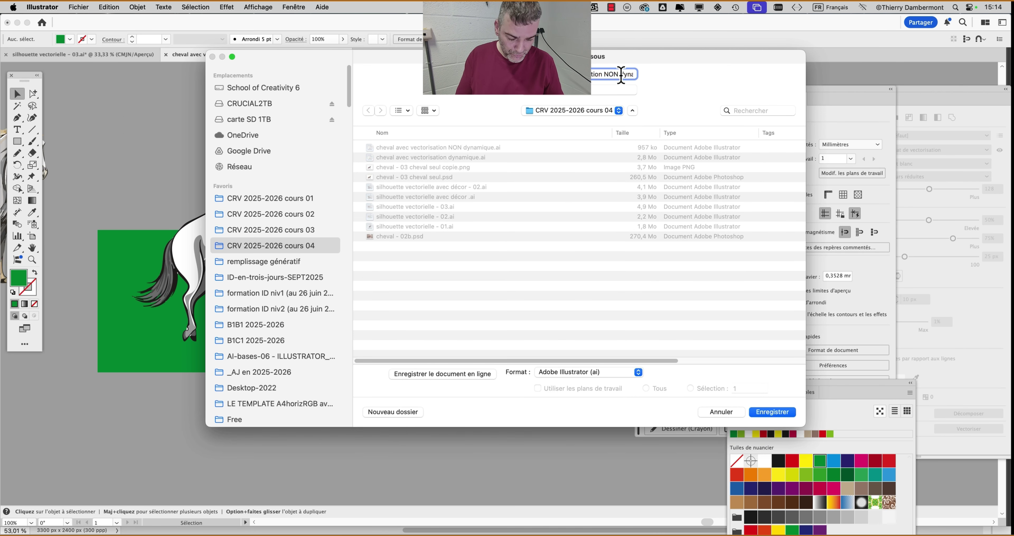
text(- )
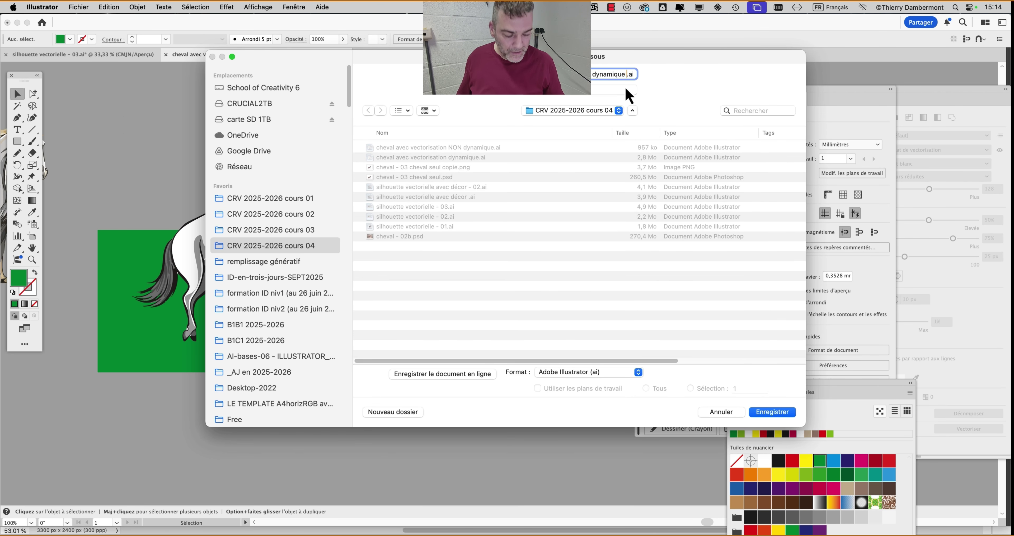
text(0)
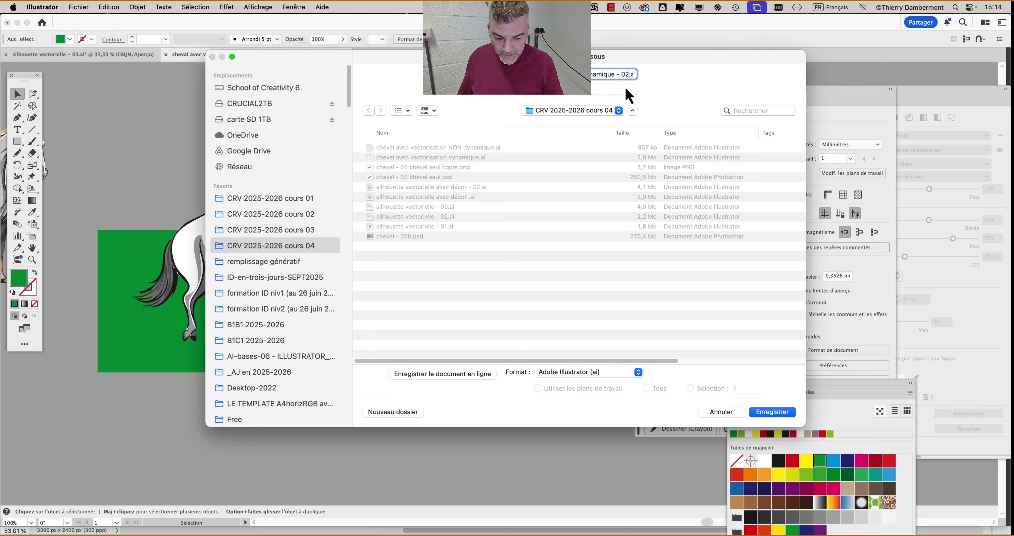
text(2)
click(772, 412)
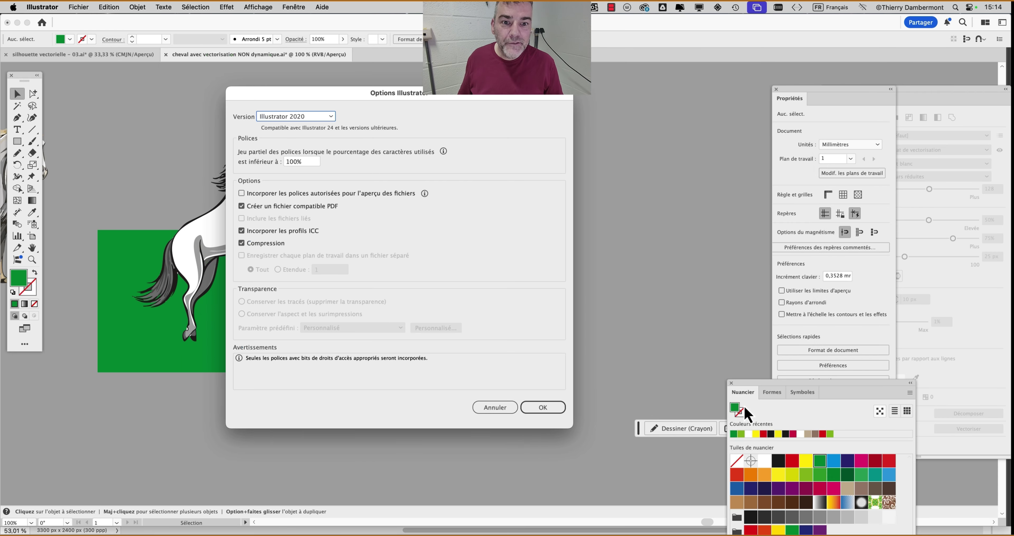
click(545, 413)
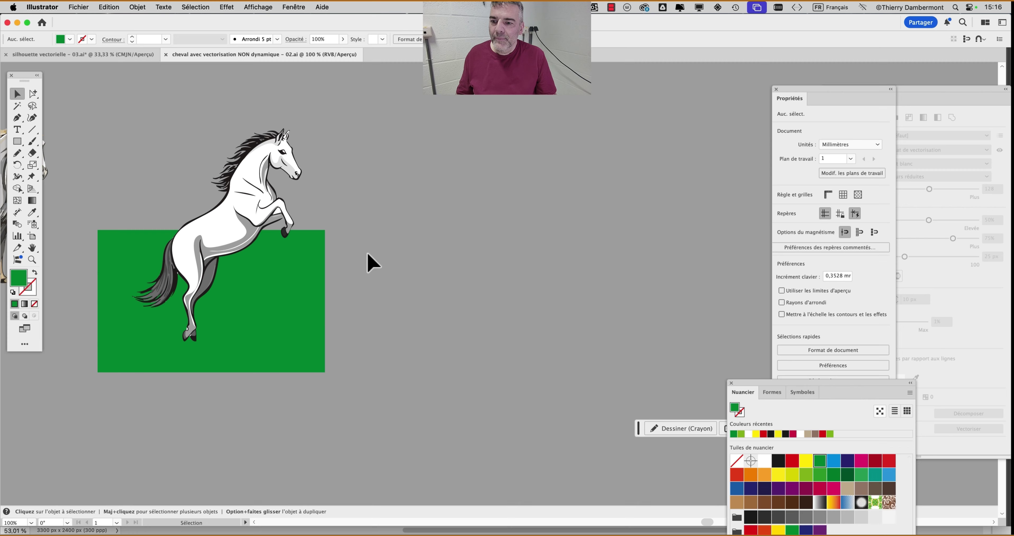
Reposition the dark brown standing and rearing horses slightly on the white artboard and deselect them
scroll(368, 254, down, 4)
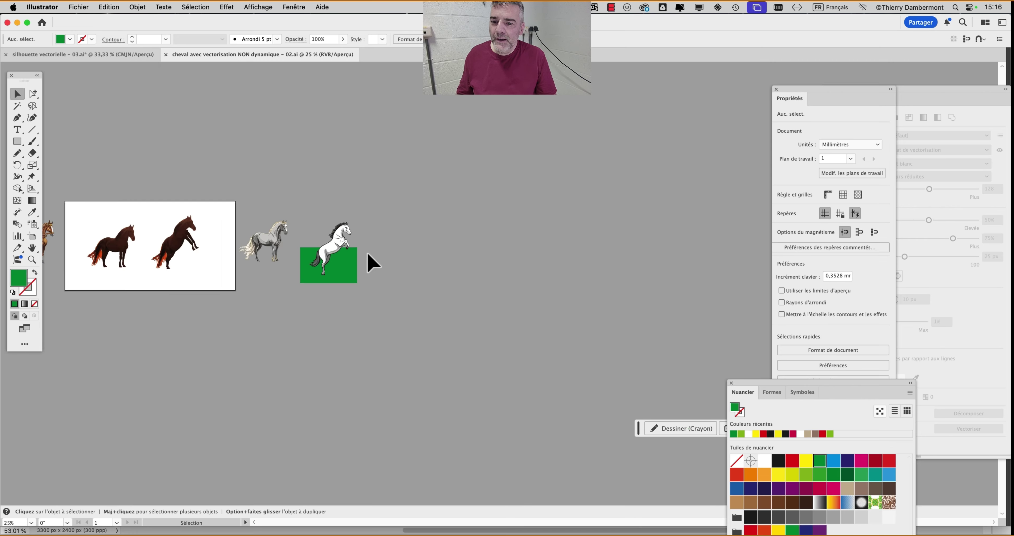
scroll(374, 256, up, 3)
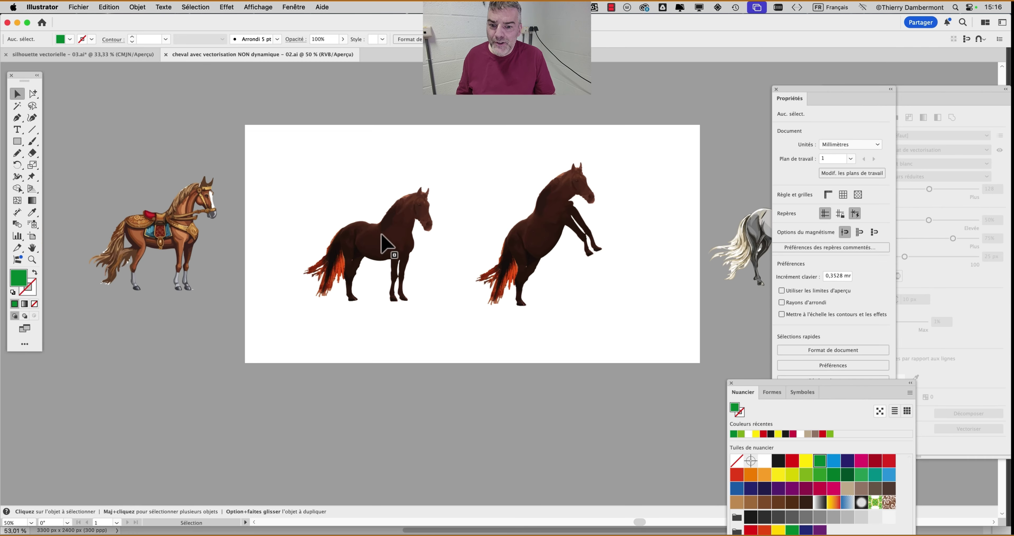
scroll(381, 235, up, 2)
drag(393, 237, 382, 211)
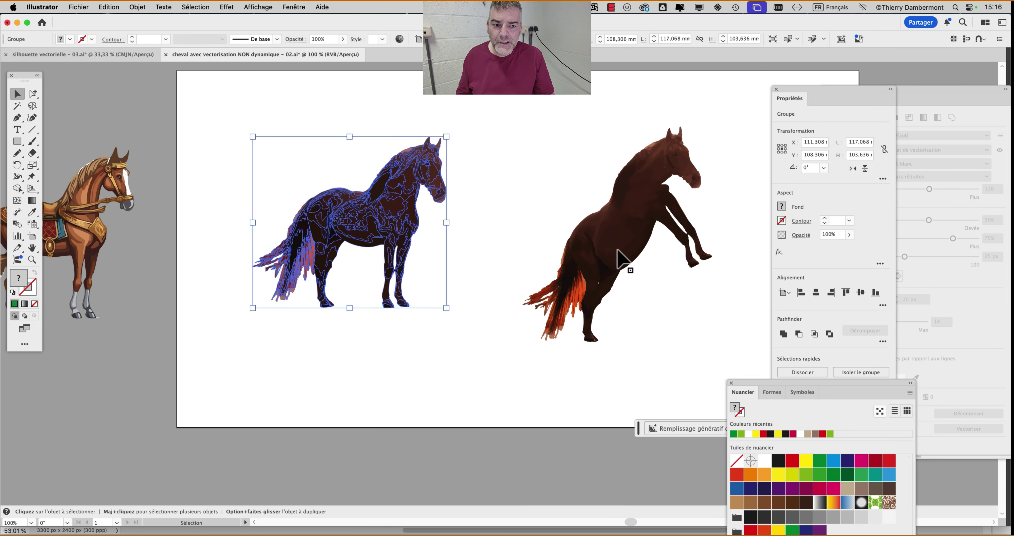
mouse_move(617, 249)
mouse_down()
mouse_move(626, 231)
mouse_move(604, 241)
mouse_up()
drag(392, 212, 390, 231)
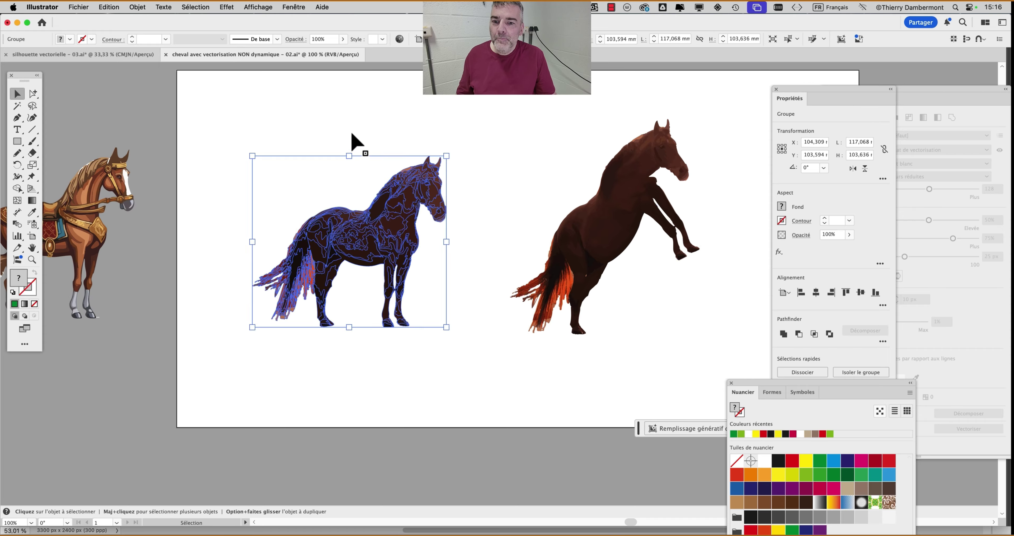
click(351, 134)
Switch to Firefox with a new tab ready for a web search
mouse_move(16, 334)
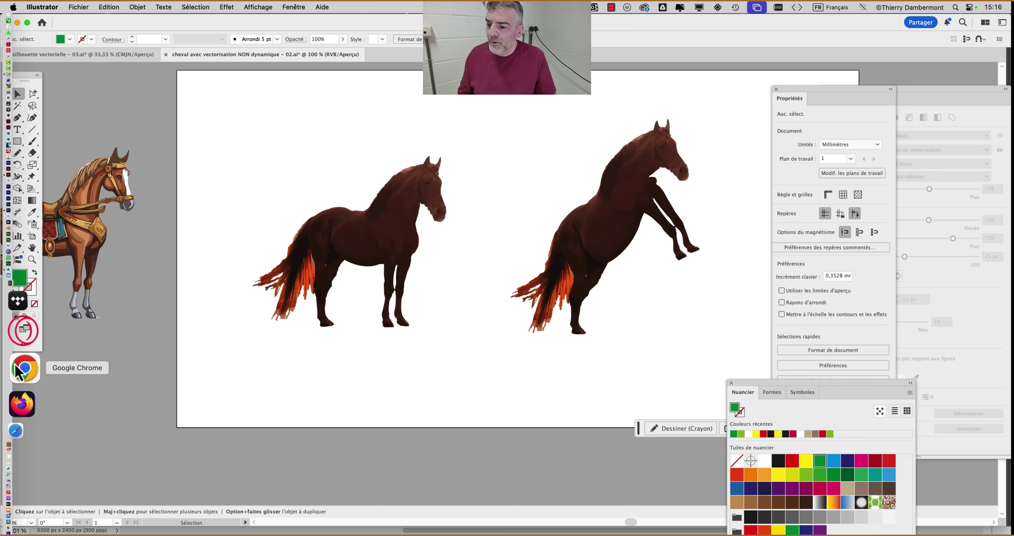
click(21, 374)
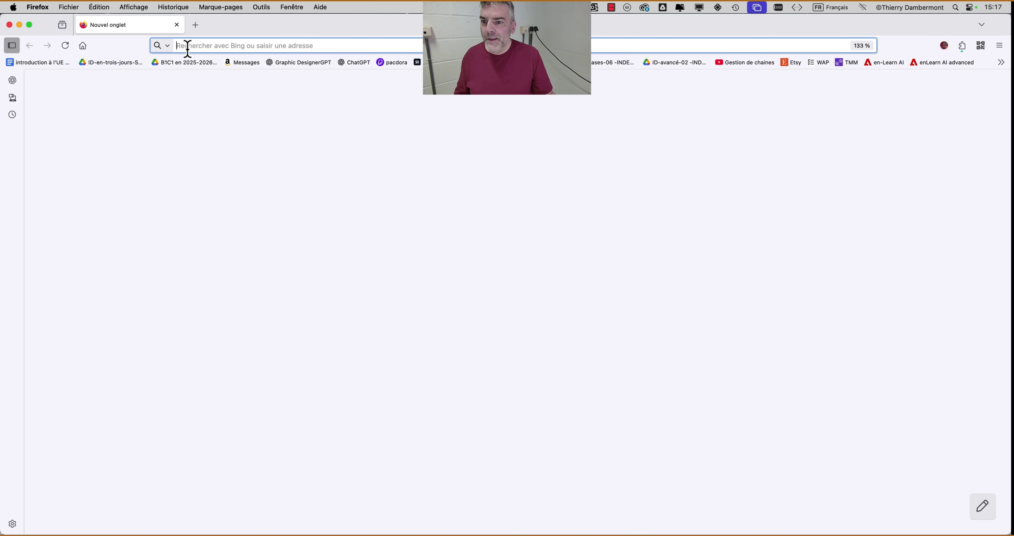
text(bing)
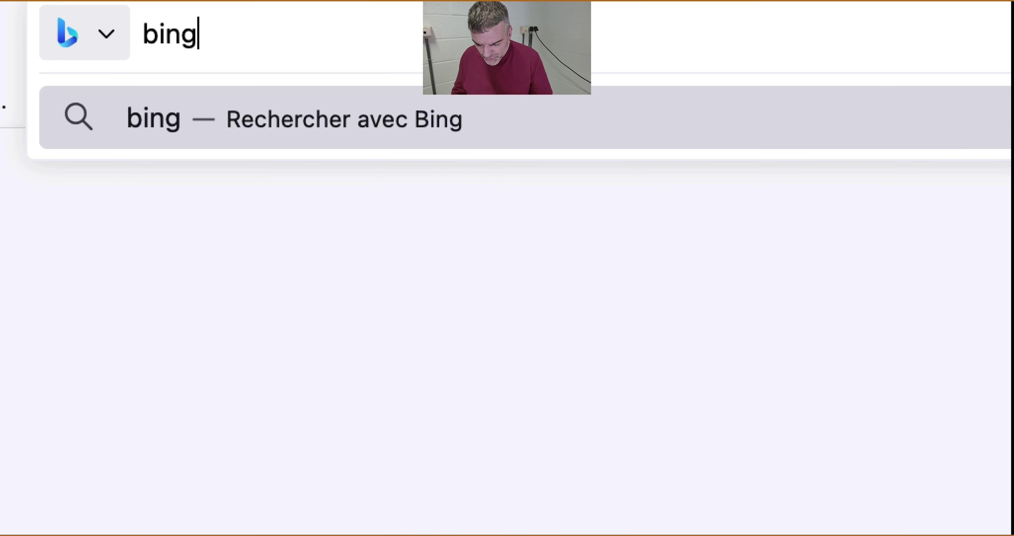
key(BackSpace)
key(BackSpace)
key(BackSpace)
key(BackSpace)
Search the web for "google", open Google Images from the results and accept all cookies
text(goo)
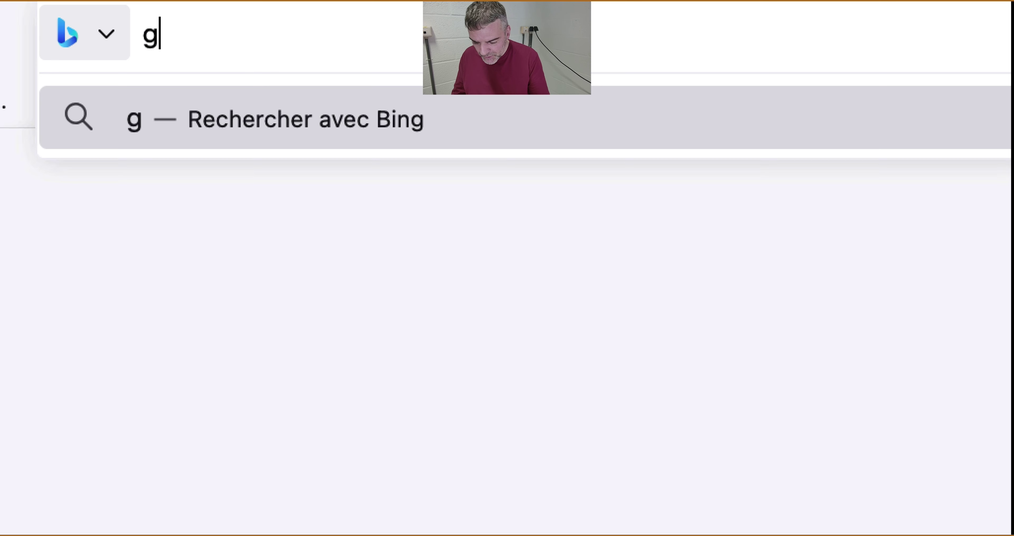
text(gle)
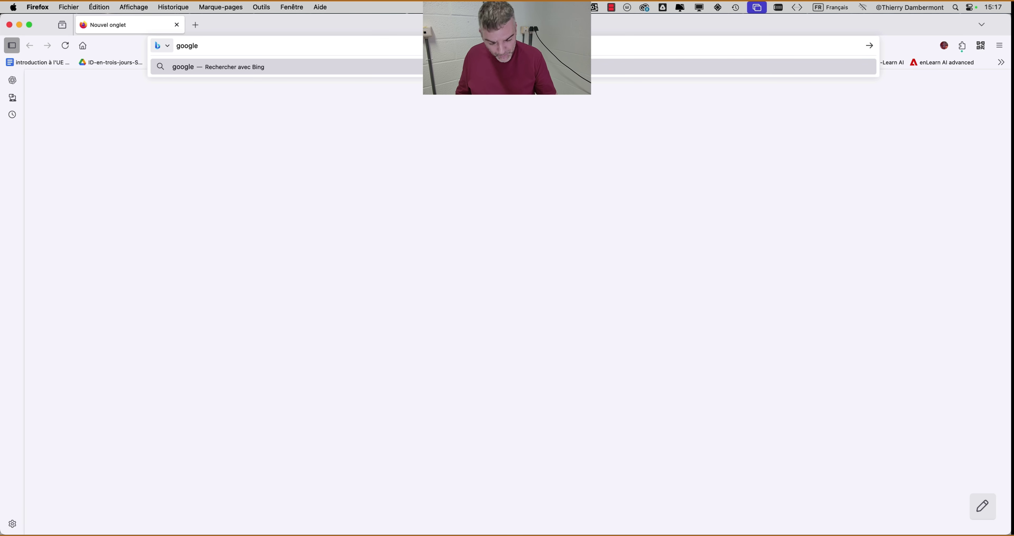
key(Return)
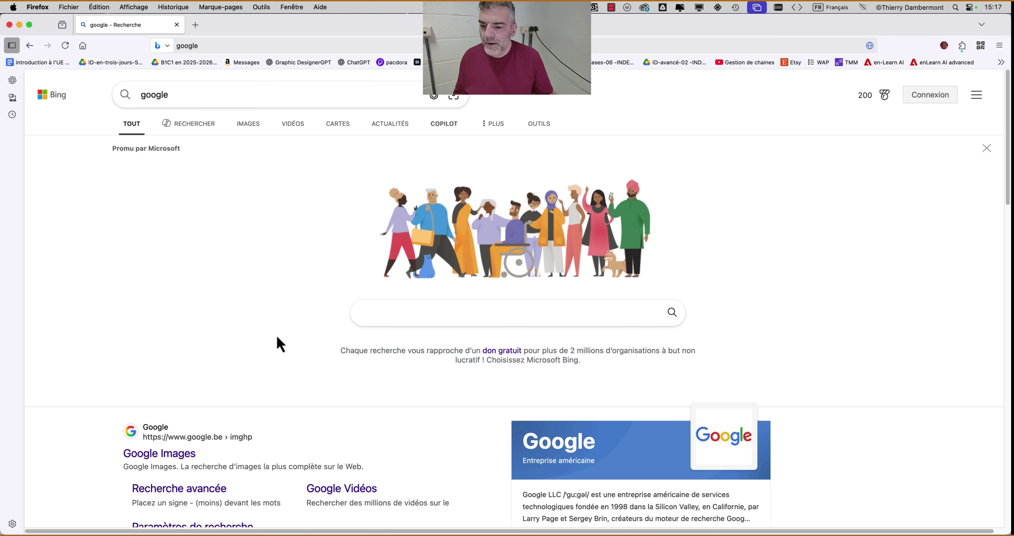
click(151, 455)
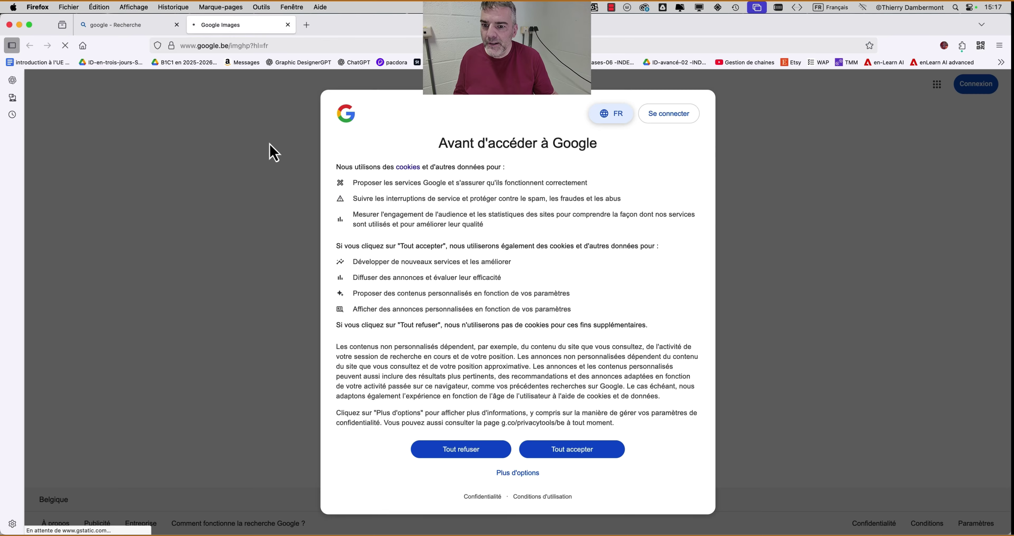
click(574, 453)
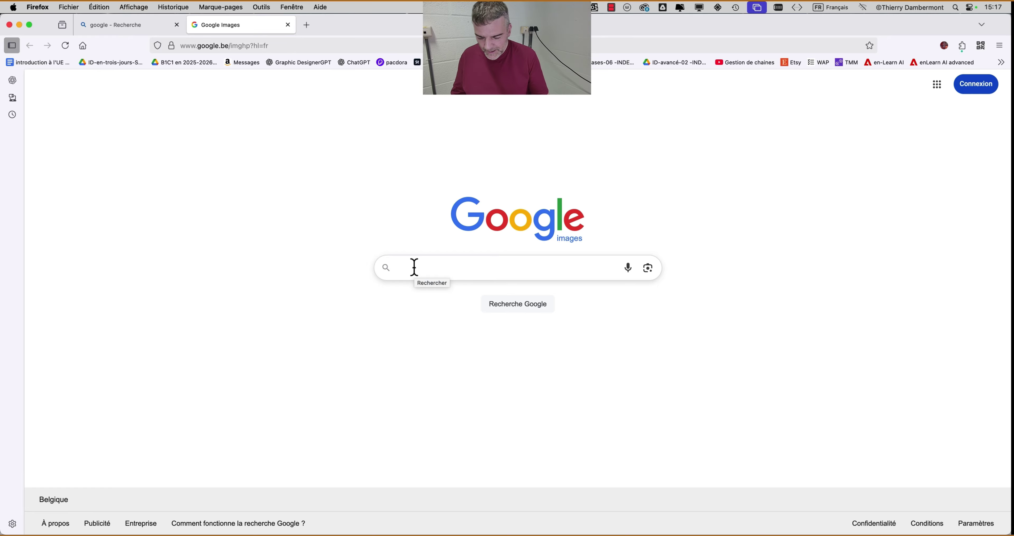
Search Google Images for "graphic design"
text(grap)
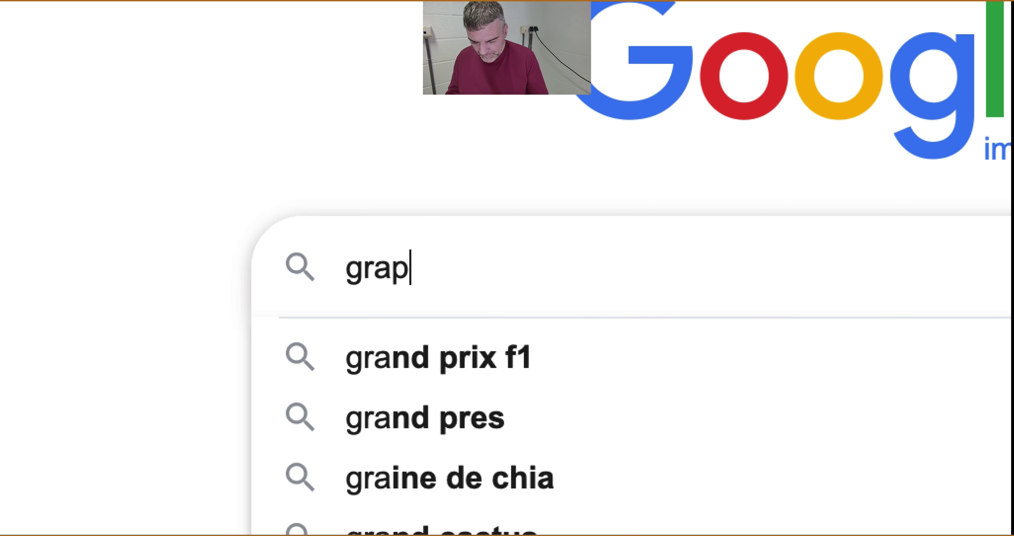
text(hic design)
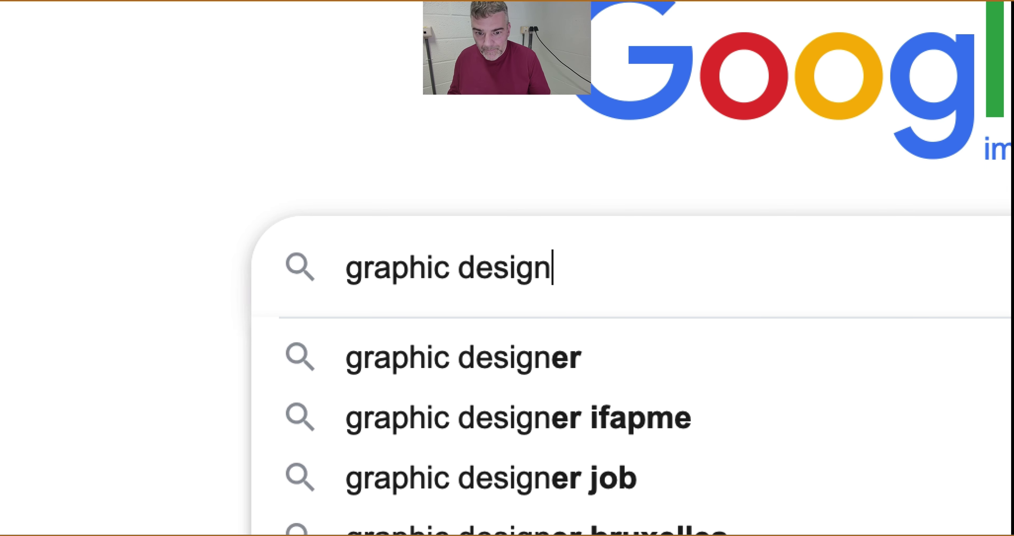
key(Return)
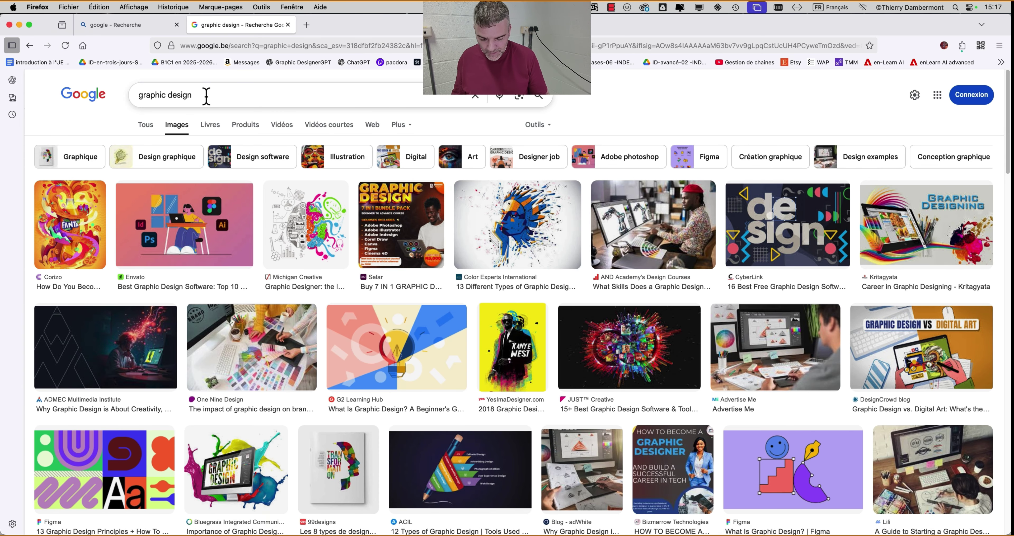
Refine the image search to "graphic design fifties style"
text(f)
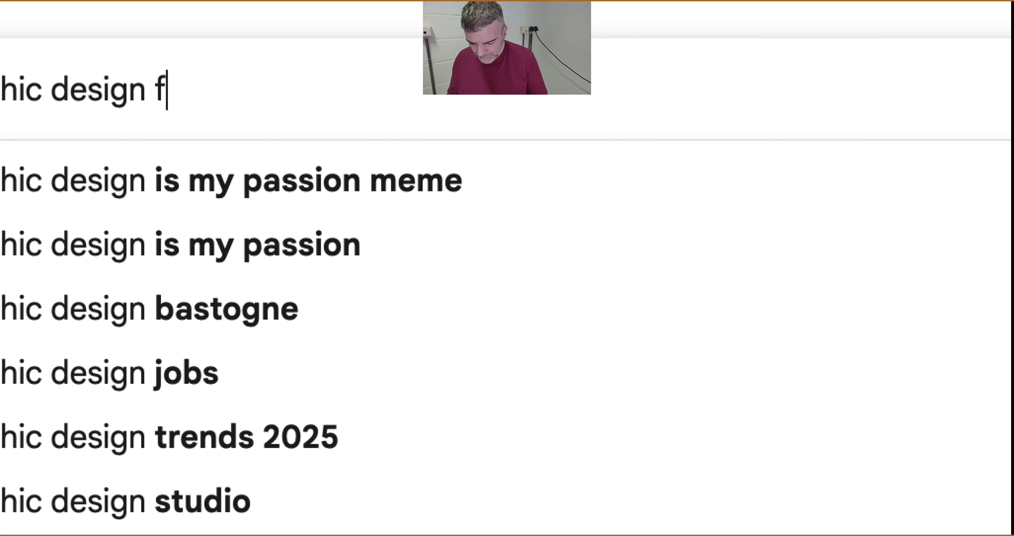
text(ifities style)
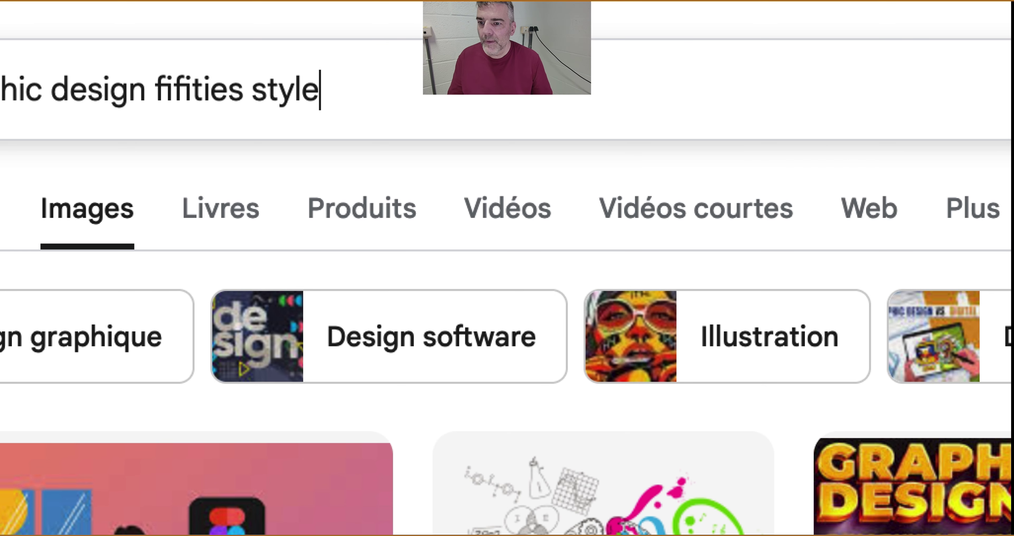
click(192, 89)
key(BackSpace)
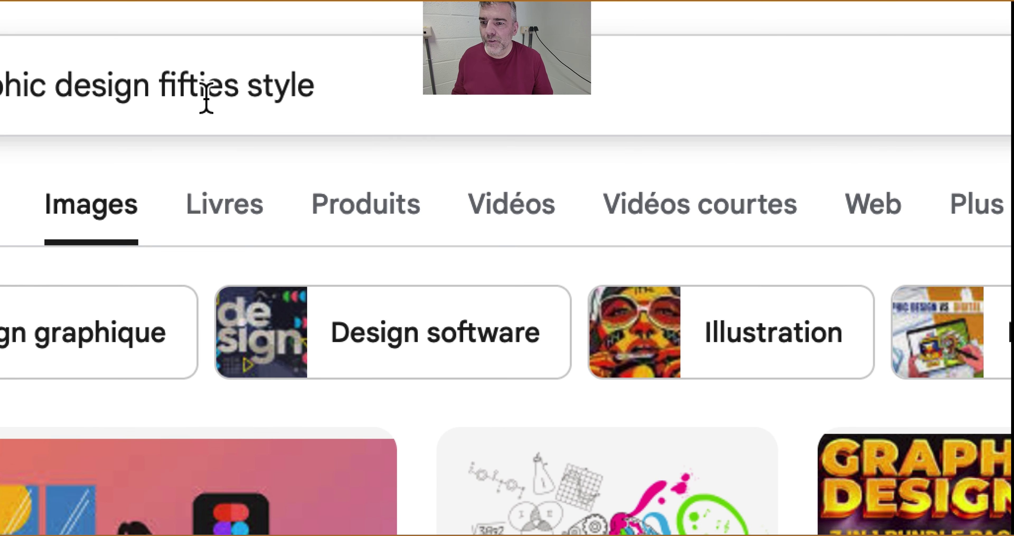
key(Return)
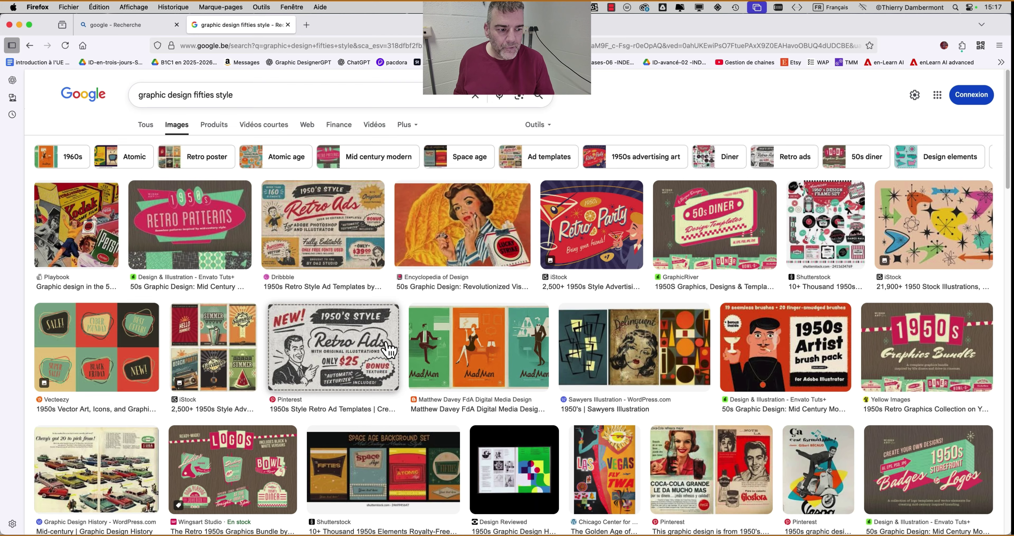
Refine the image search to "graphic design fifties style horse"
scroll(390, 348, down, 3)
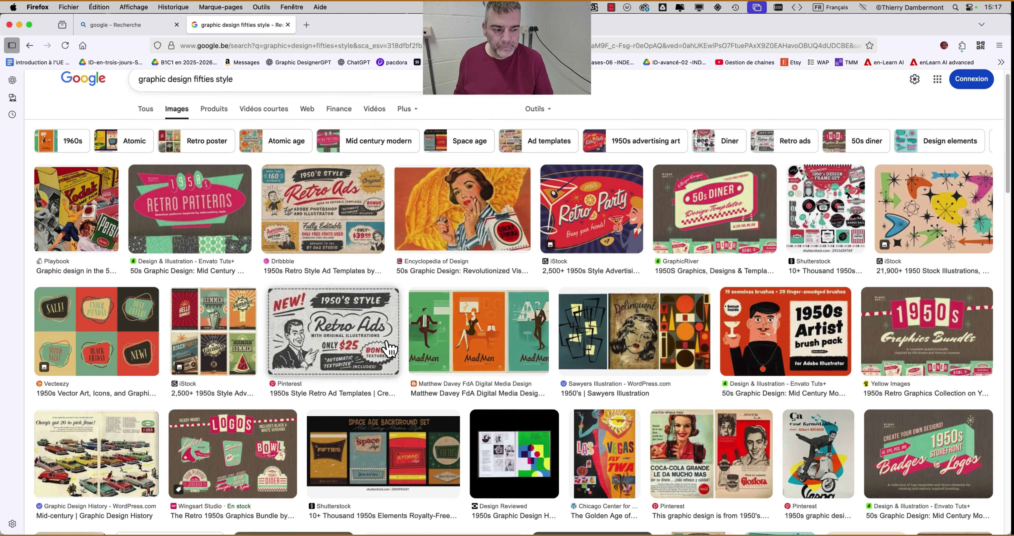
scroll(390, 348, up, 3)
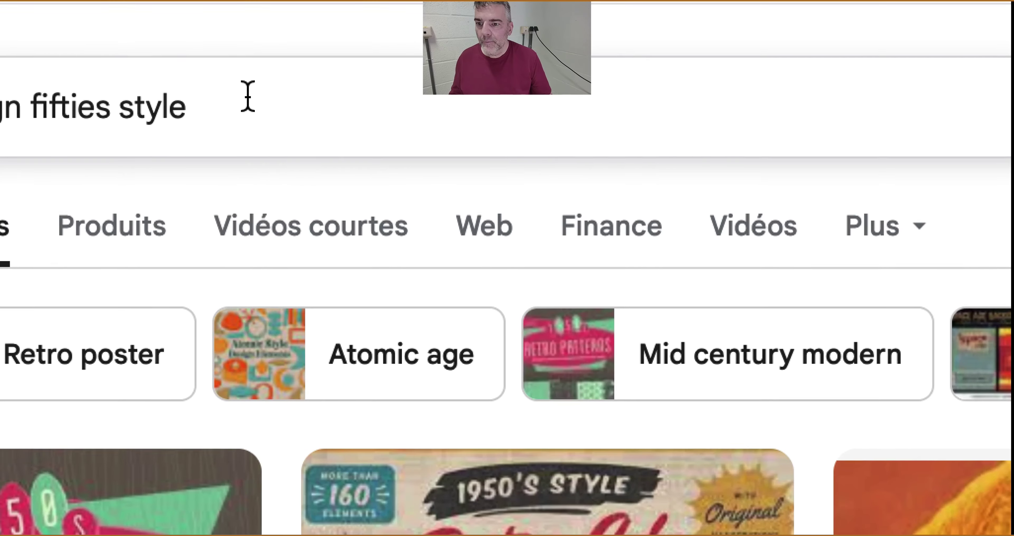
click(243, 20)
text(horse)
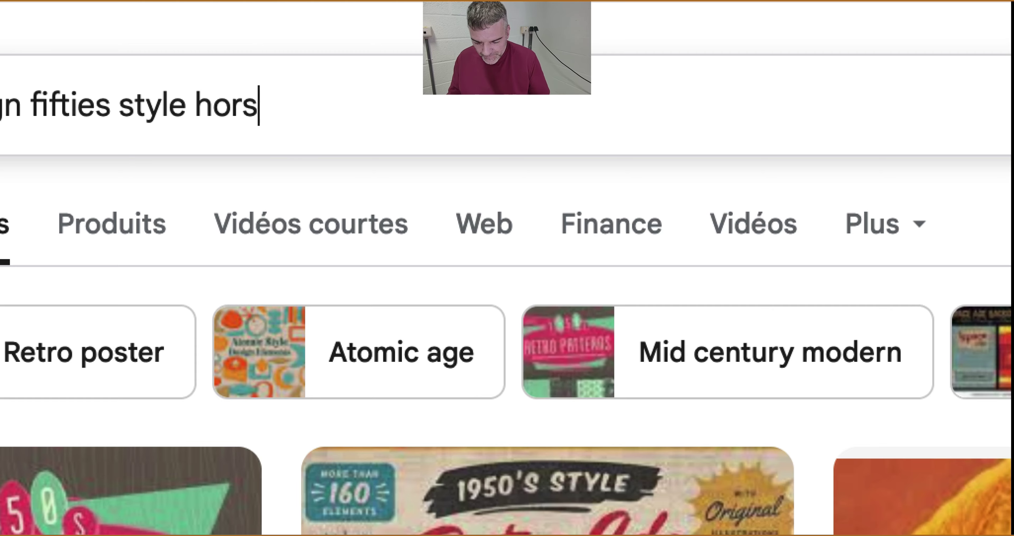
key(Return)
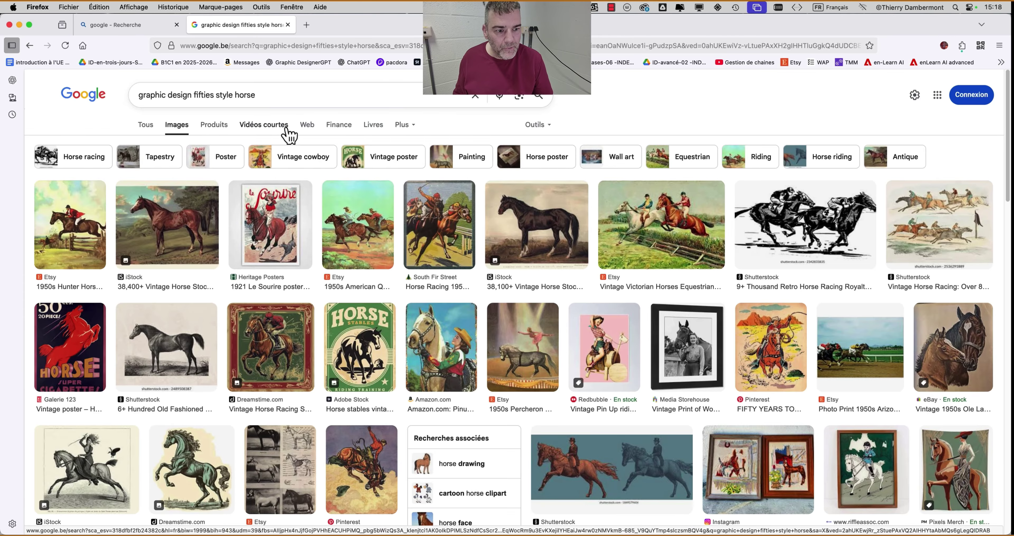
Open the Shutterstock result showing two black-and-white racing horses with jockeys and copy its preview image
click(799, 220)
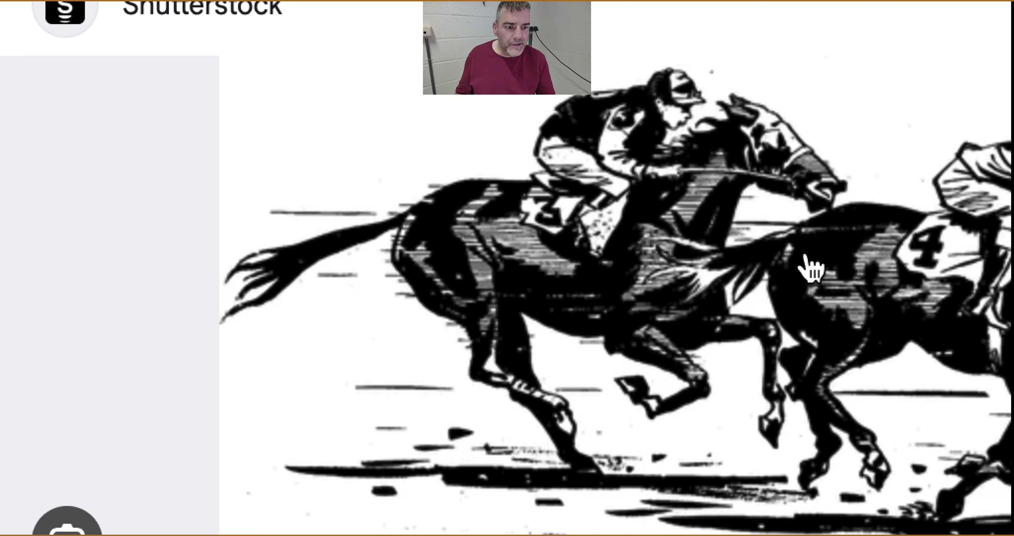
right_click(787, 243)
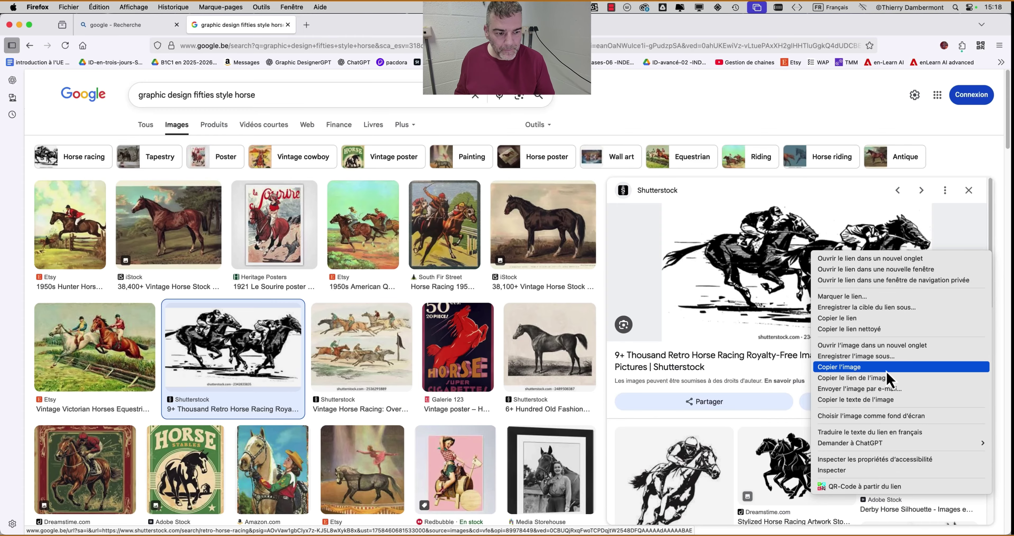
click(885, 370)
Switch to Illustrator, paste the copied racing image into the "cheval avec vectorisation NON dynamique – 02.ai" document and reposition it over the artboard
key(super+Tab)
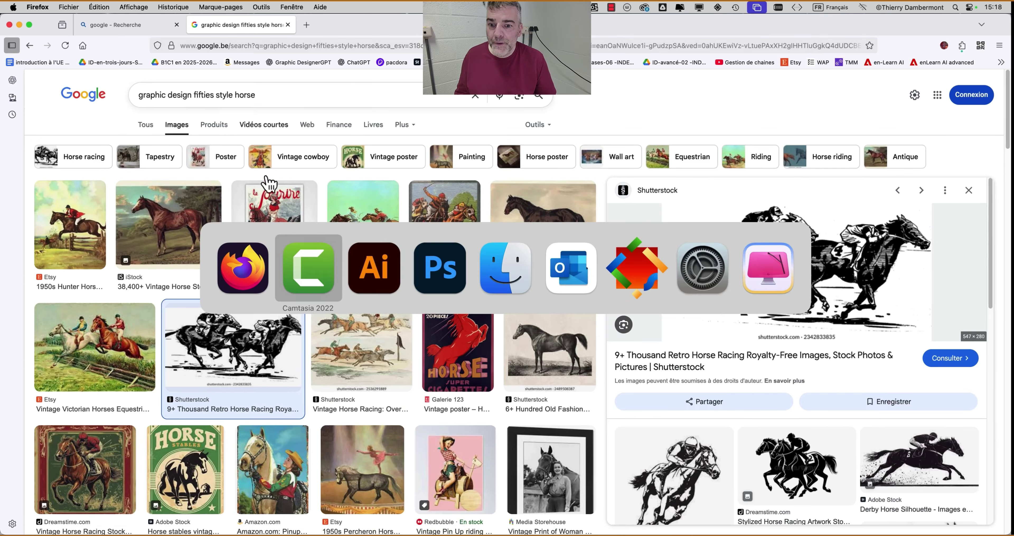
click(383, 279)
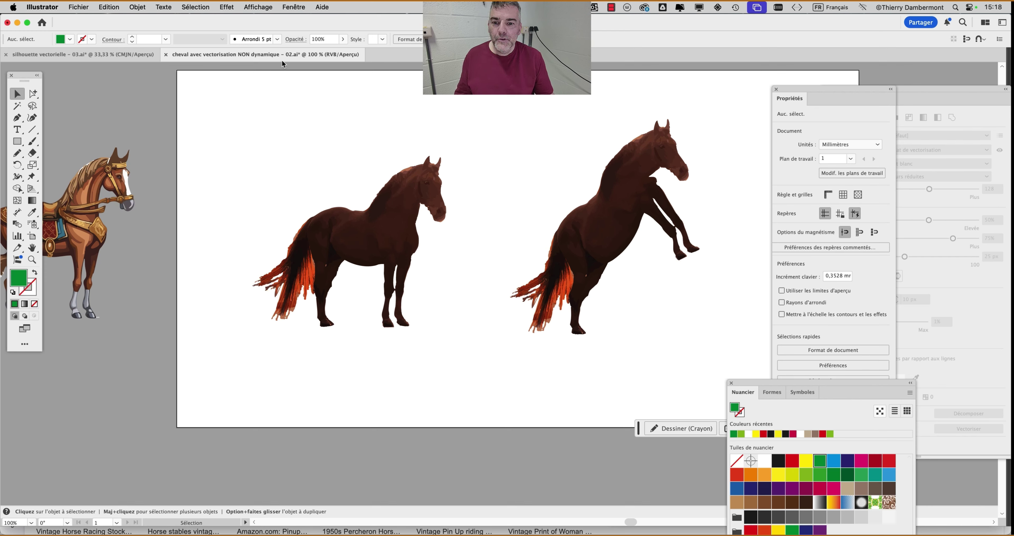
click(102, 6)
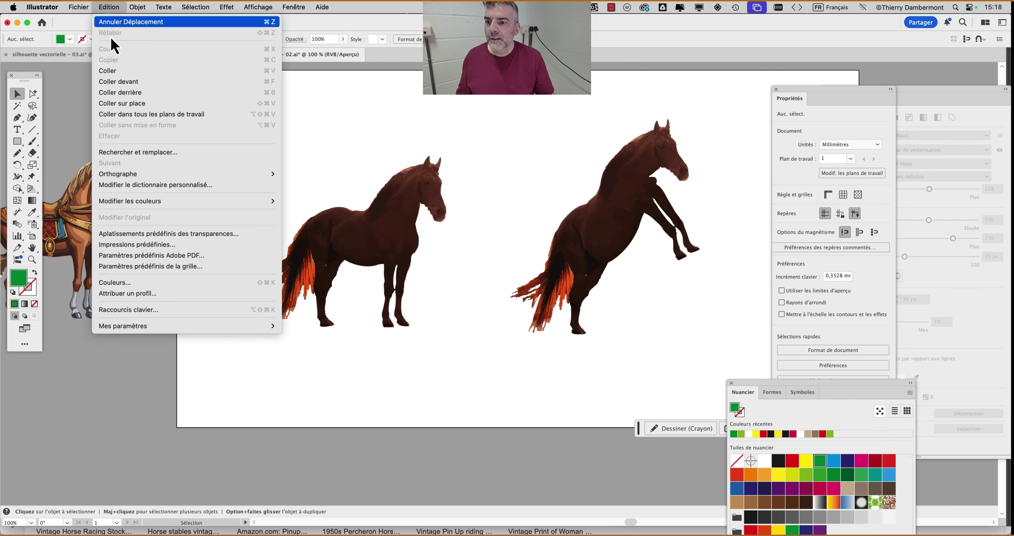
click(123, 75)
scroll(433, 232, down, 1)
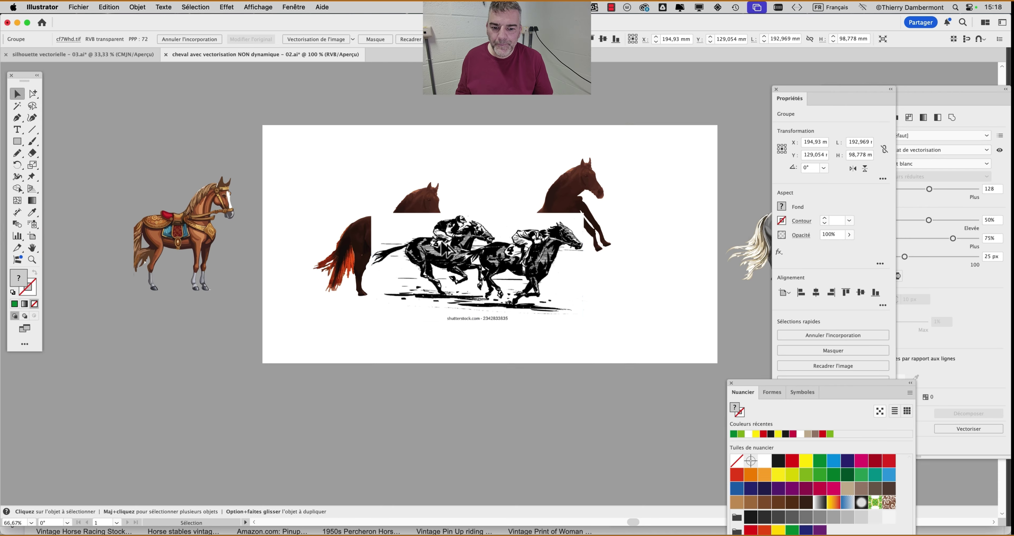
scroll(509, 264, up, 2)
scroll(512, 271, up, 1)
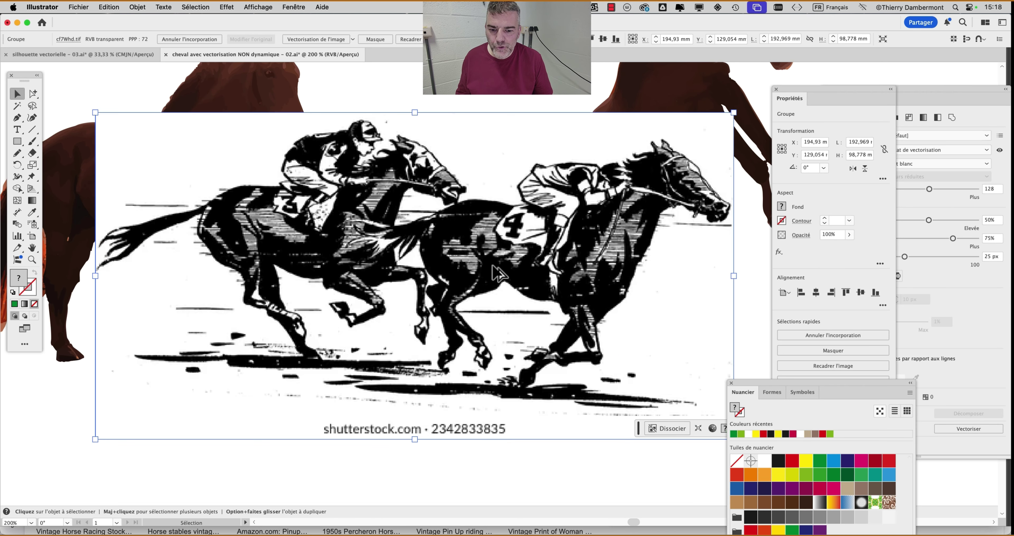
drag(492, 260, 456, 232)
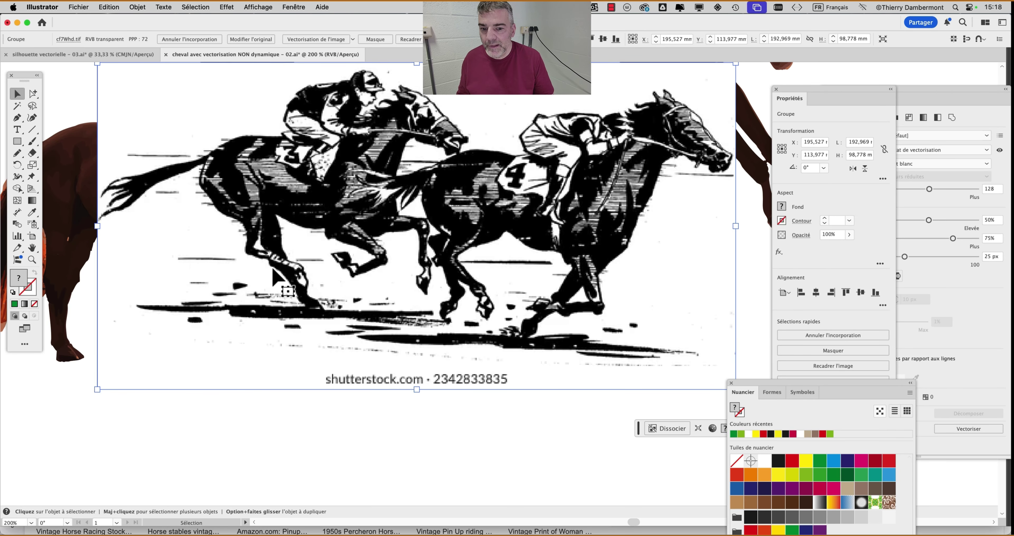
mouse_move(441, 239)
mouse_down()
mouse_move(434, 277)
mouse_move(435, 242)
mouse_up()
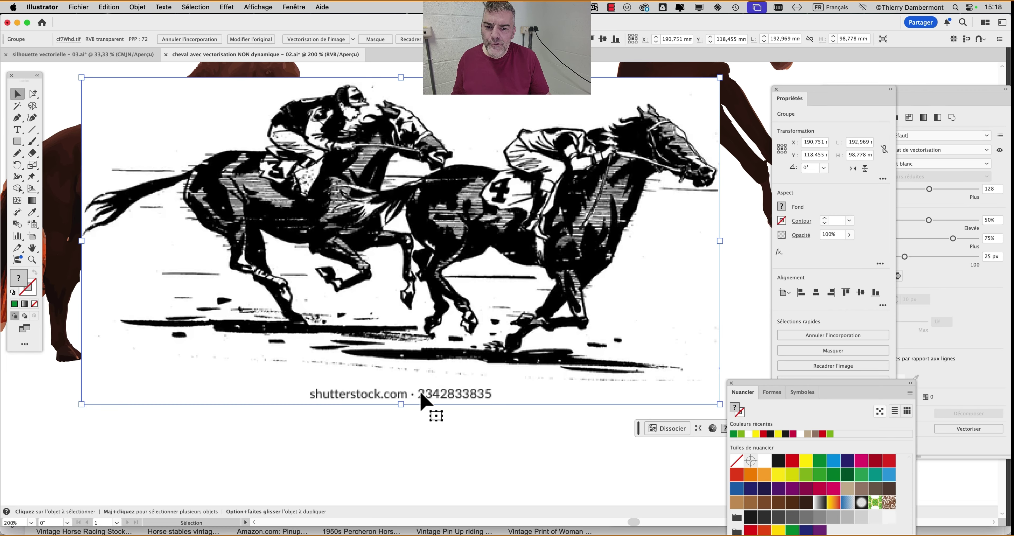
Crop the pasted racing image to about 92 mm high, cutting off the Shutterstock caption below the horses
click(142, 8)
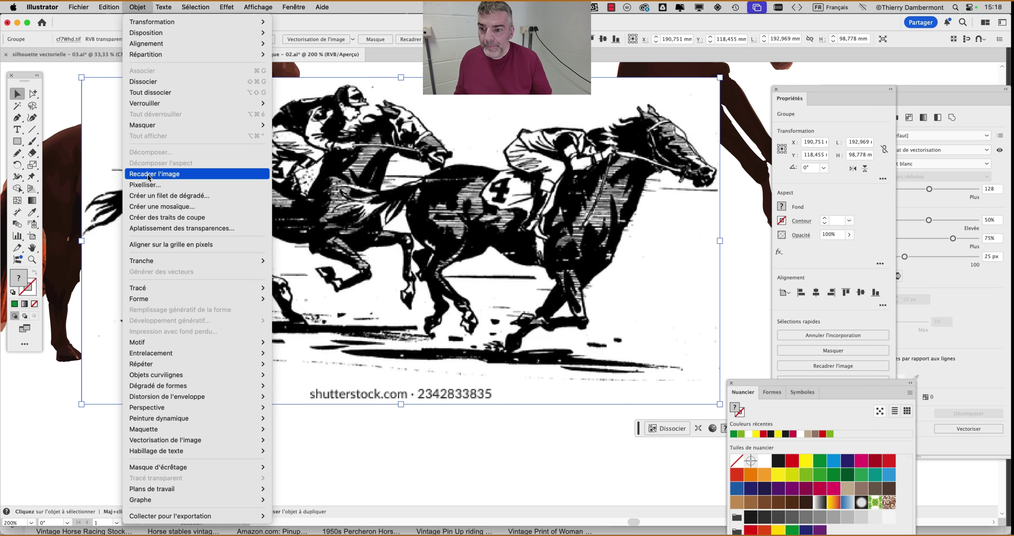
click(148, 174)
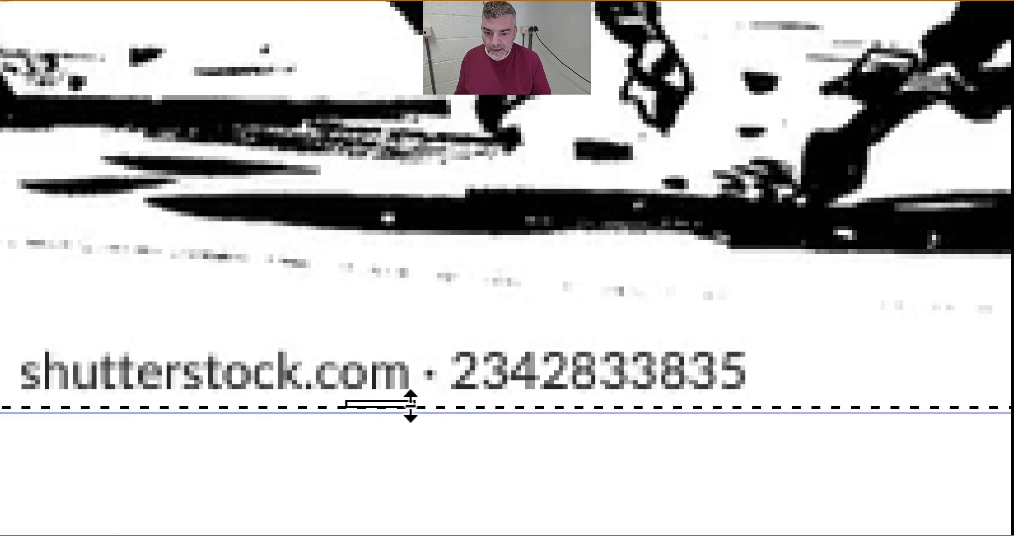
drag(410, 406, 412, 315)
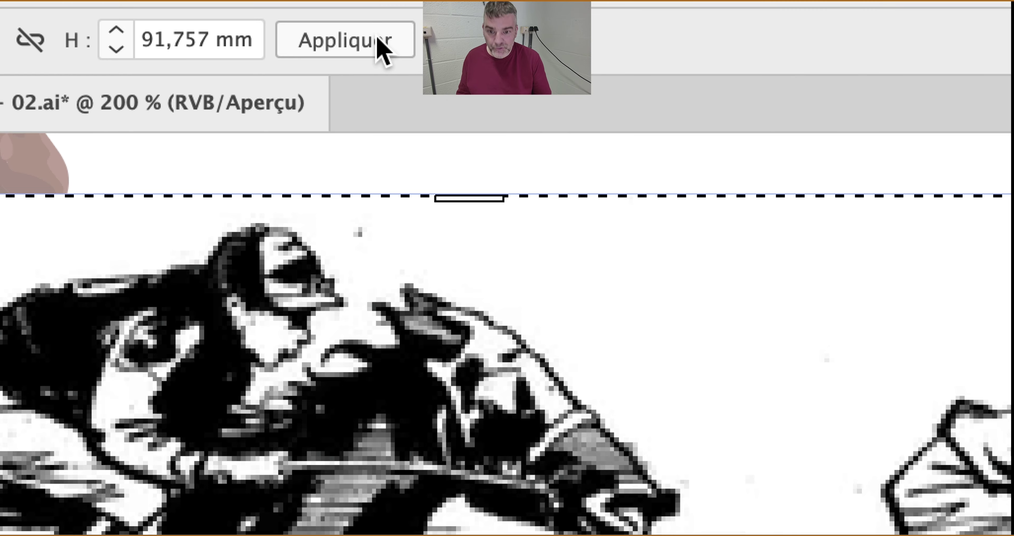
click(378, 39)
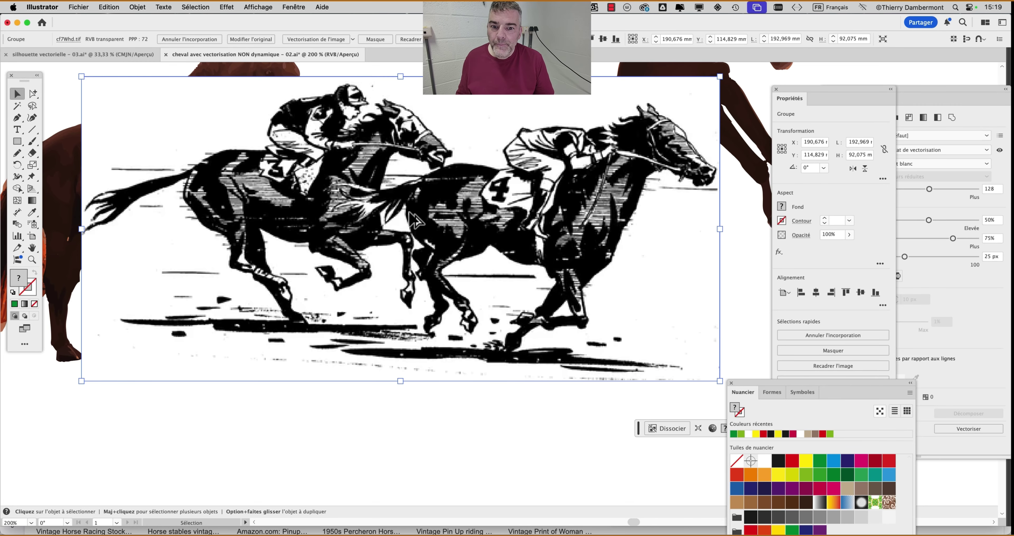
scroll(411, 220, down, 1)
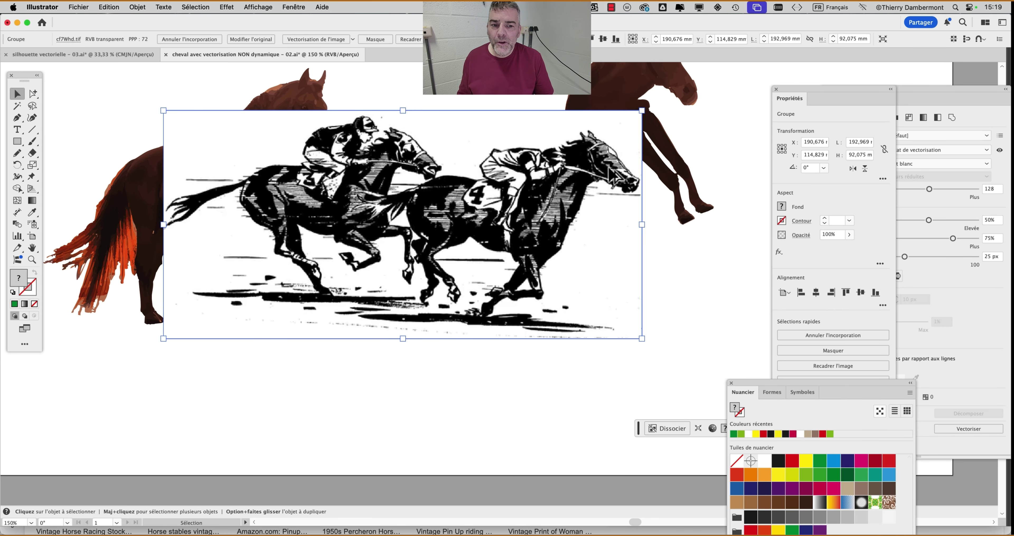
scroll(610, 176, up, 3)
scroll(612, 167, down, 3)
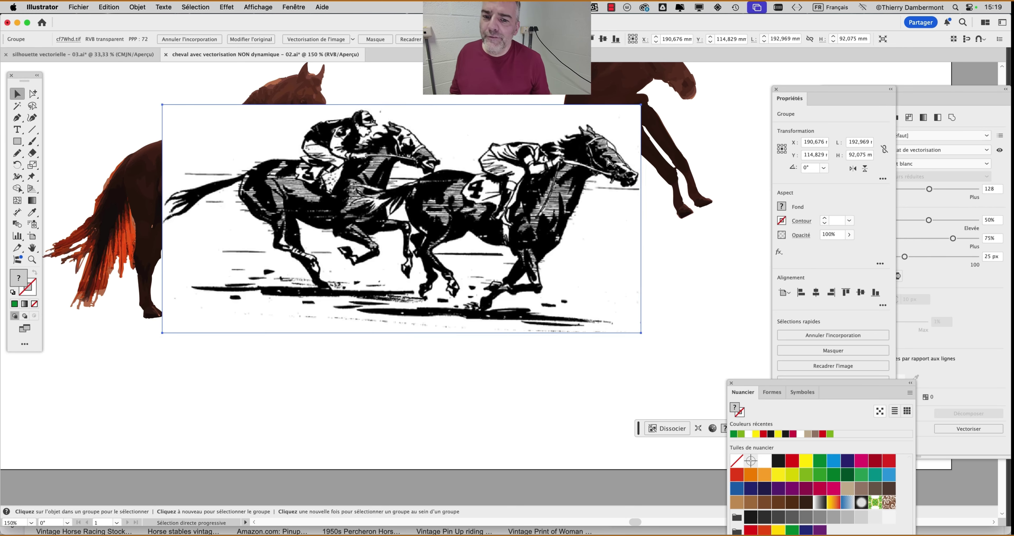
key(super+Tab)
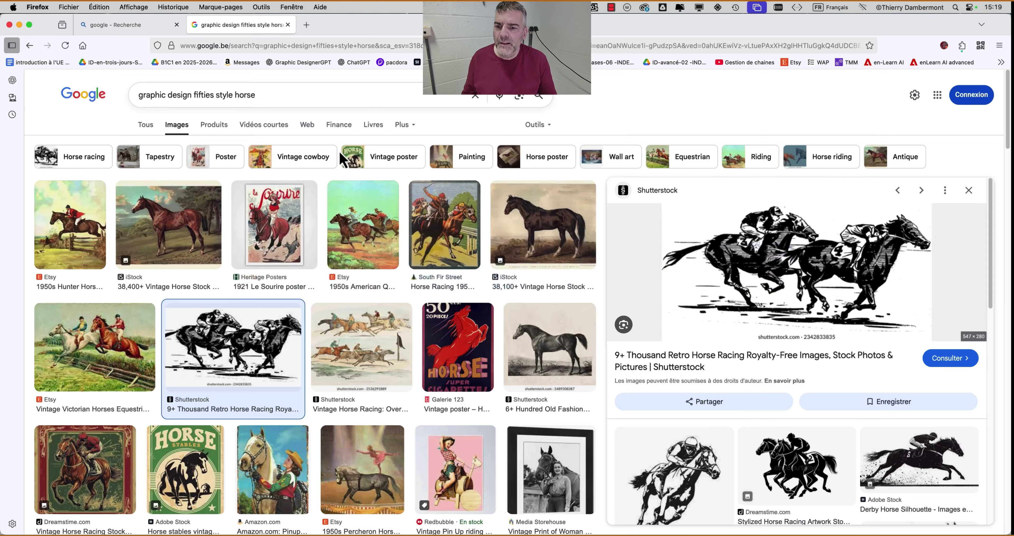
key(super+Tab)
key(super+Tab)
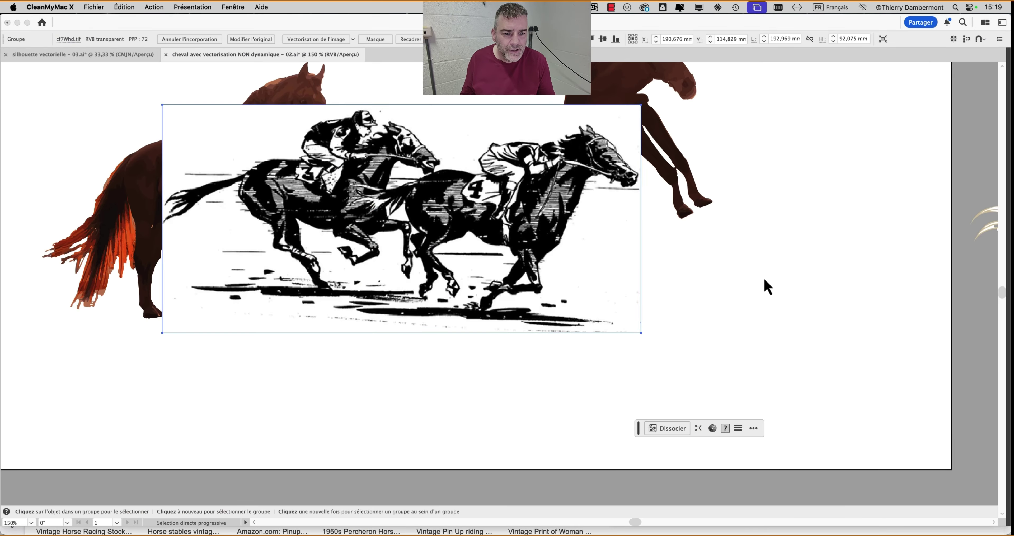
click(445, 169)
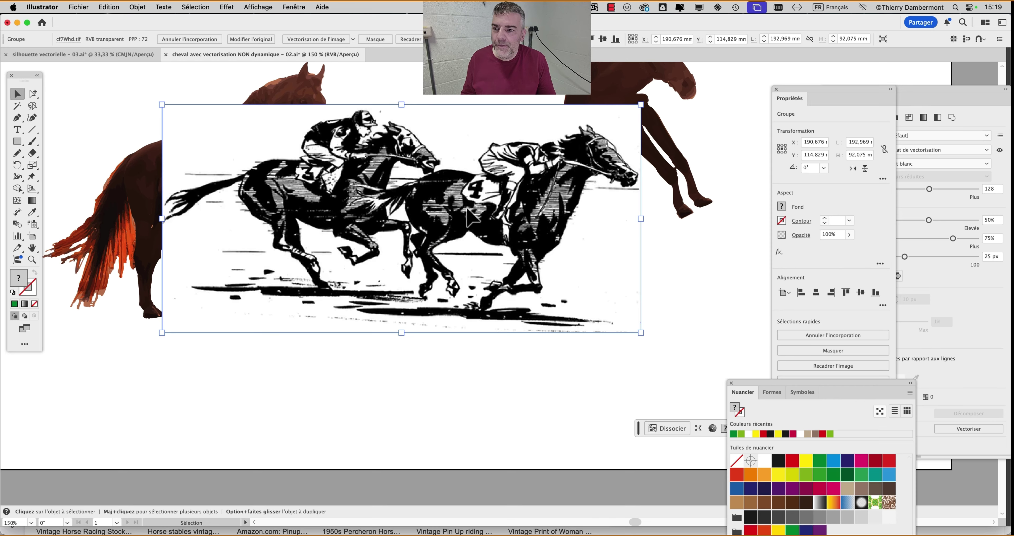
Switch to Firefox, open the racing illustration's Shutterstock page to try to copy the larger version, and return to Illustrator
key(super+Tab)
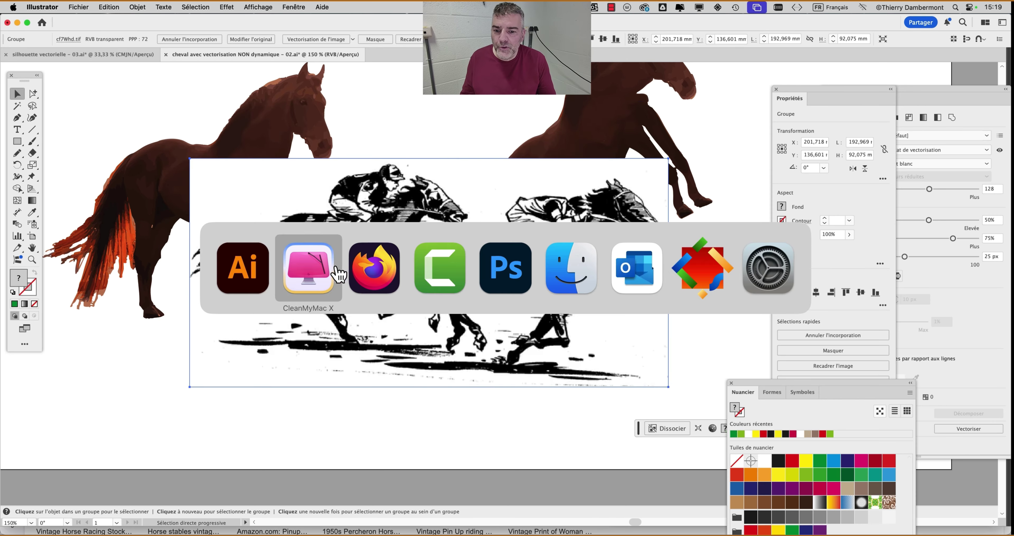
click(366, 275)
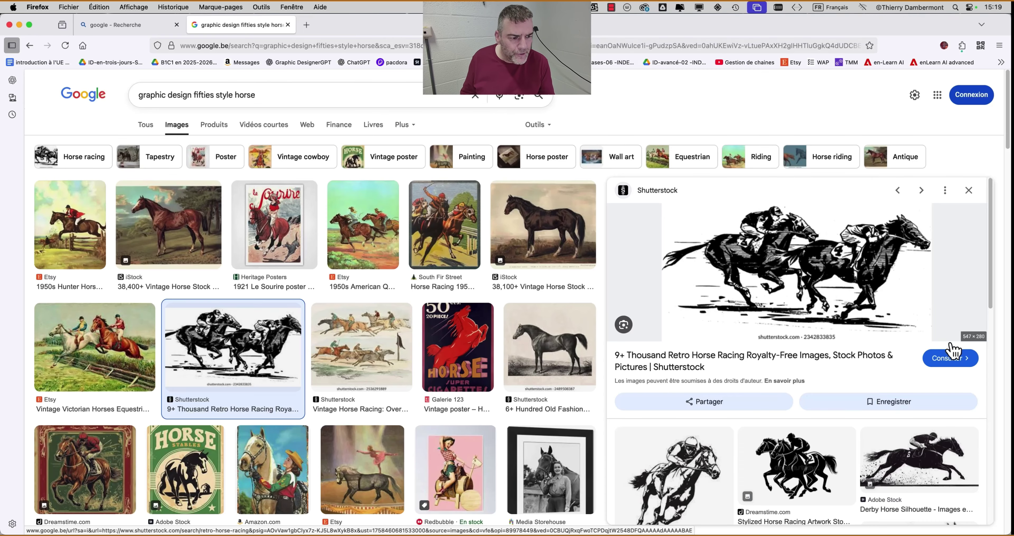
click(951, 354)
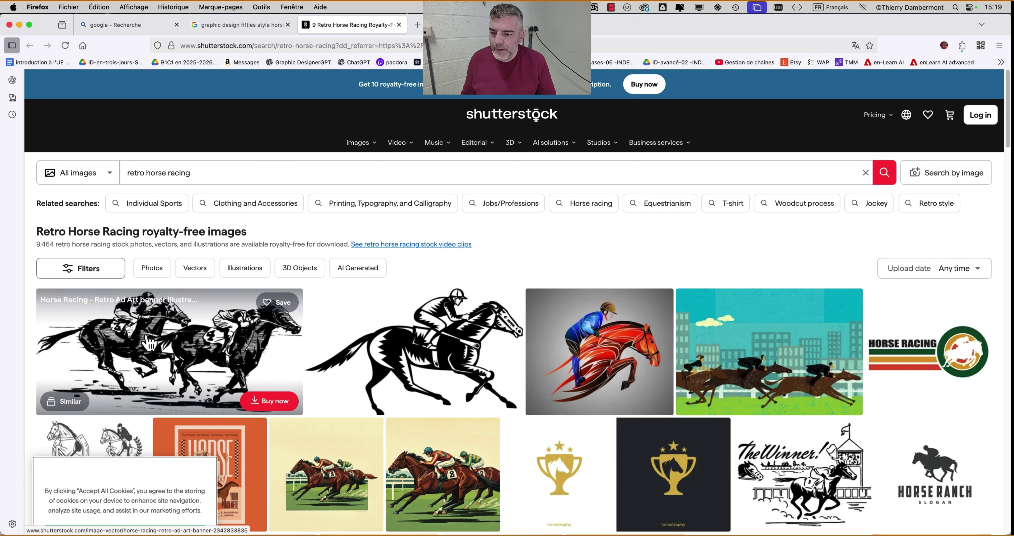
click(262, 352)
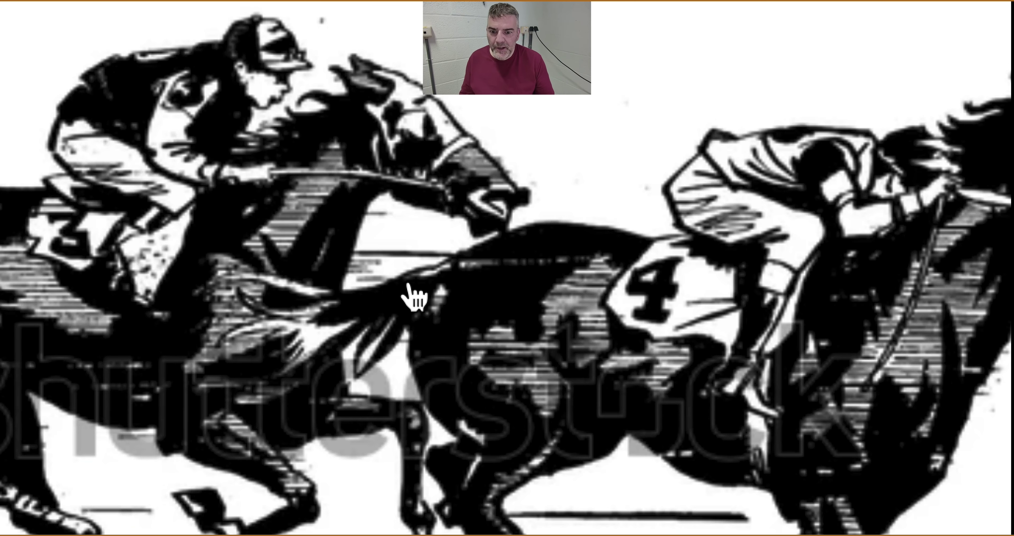
right_click(408, 292)
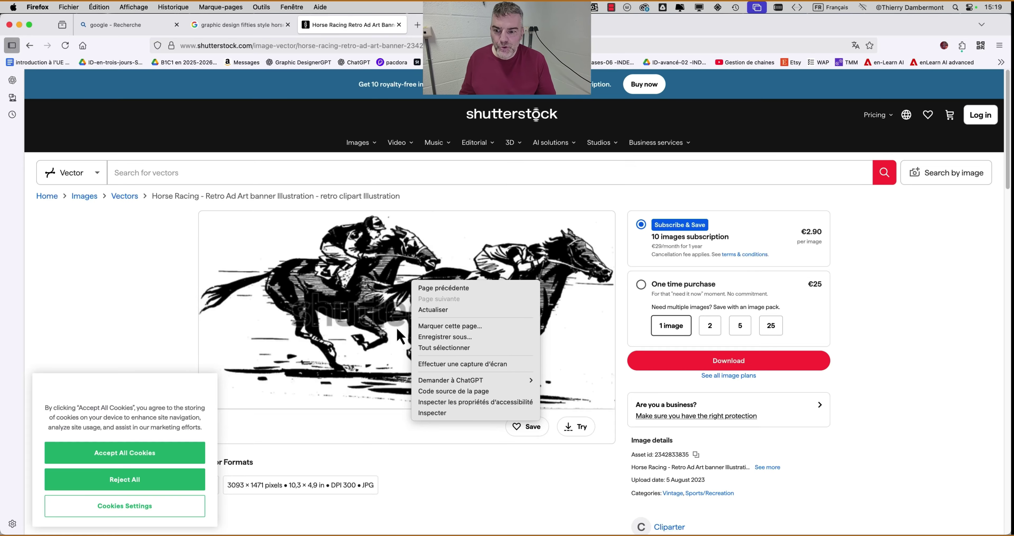
click(139, 301)
click(19, 25)
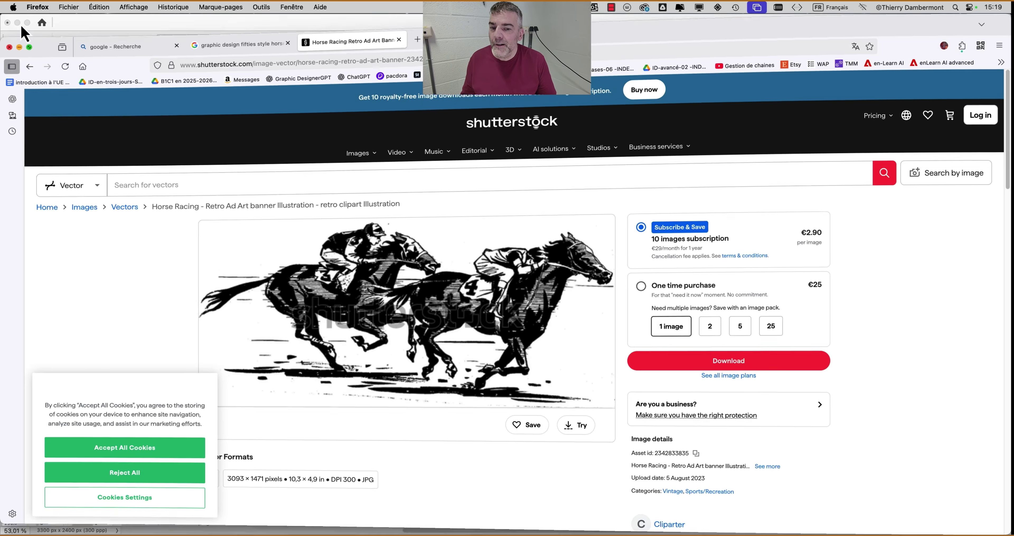
Move the cropped racing image off the artboard, into the empty area below the two brown horses
scroll(434, 188, down, 2)
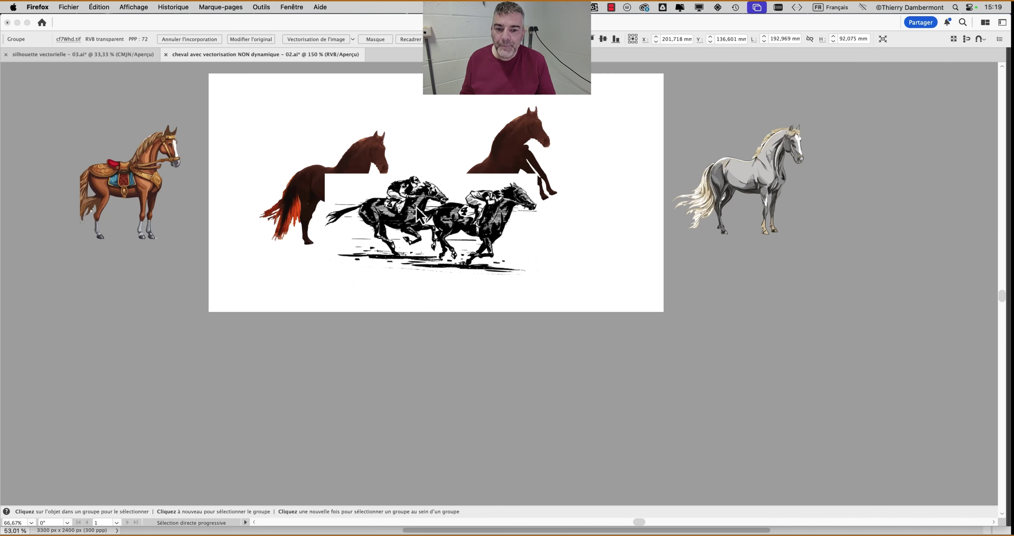
click(421, 206)
drag(405, 213, 286, 400)
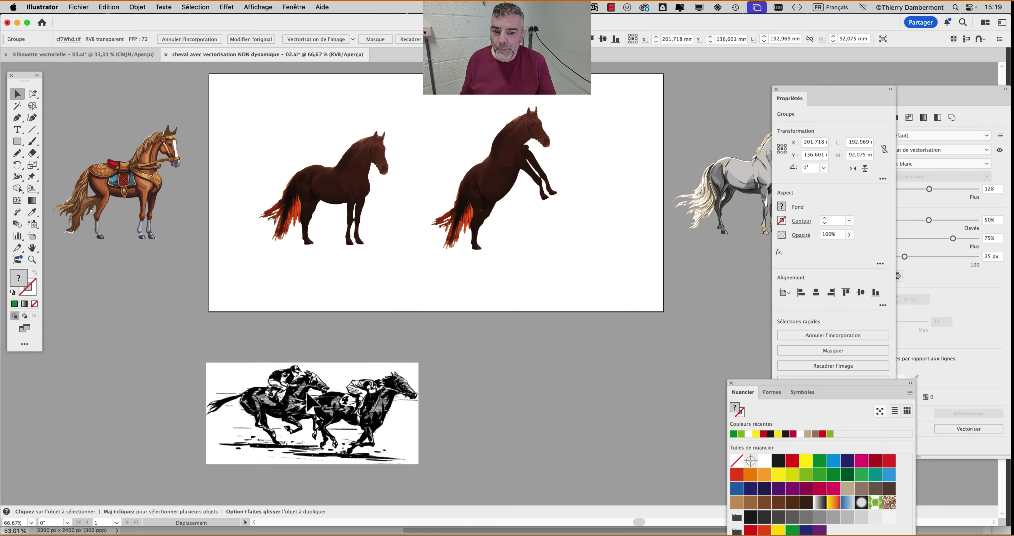
Run Generative Shape Fill on the standing brown horse without a prompt, using the racing illustration as the style reference
click(496, 182)
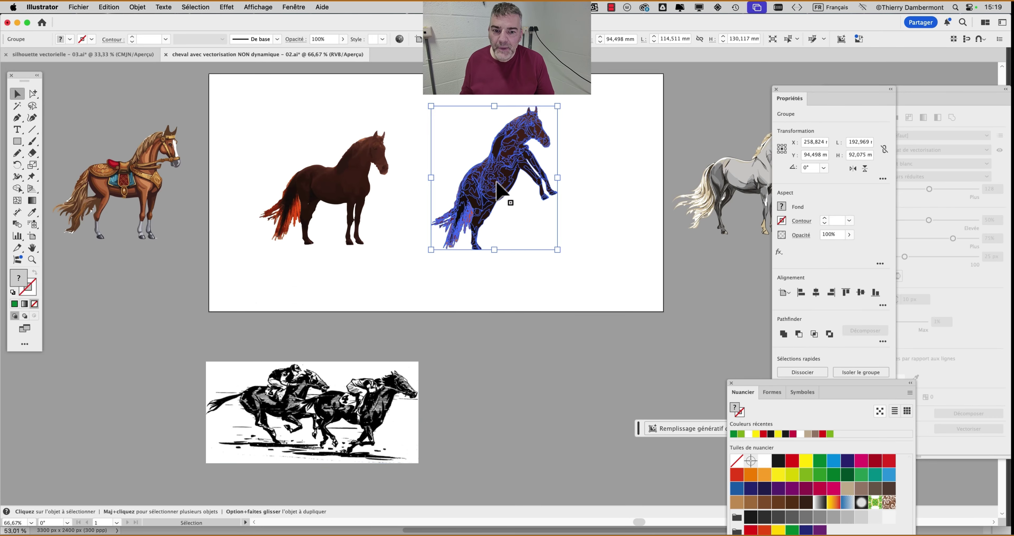
click(330, 187)
scroll(333, 186, up, 1)
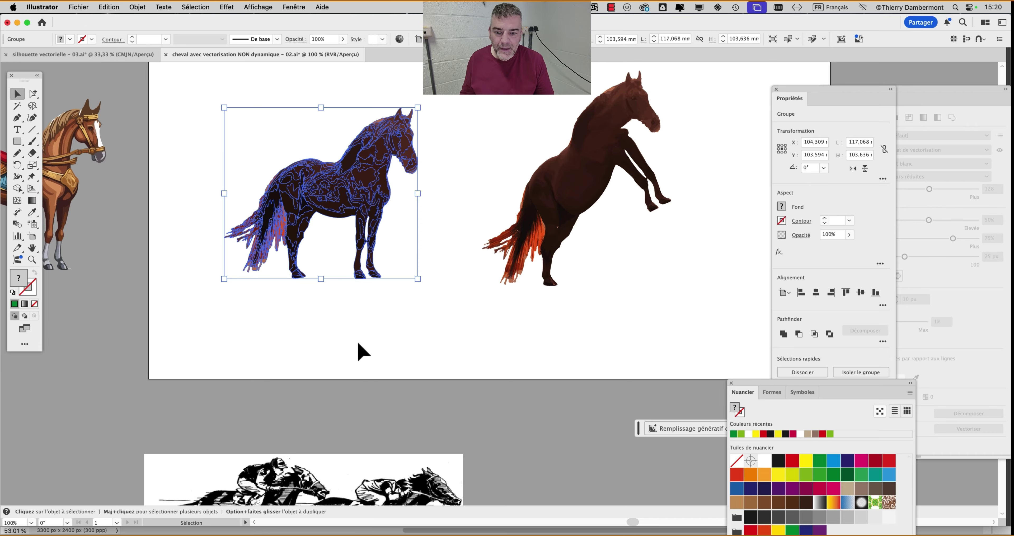
click(137, 6)
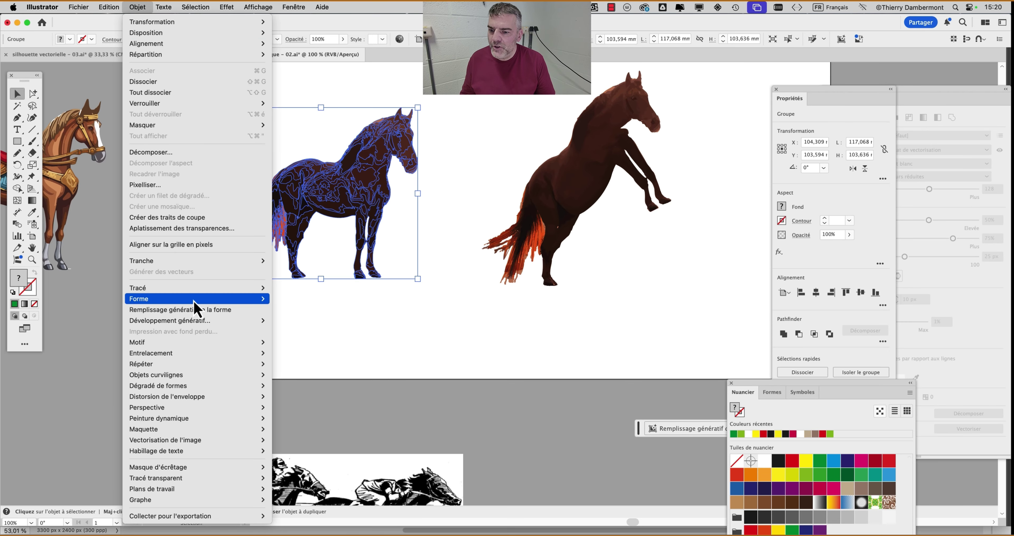
click(152, 310)
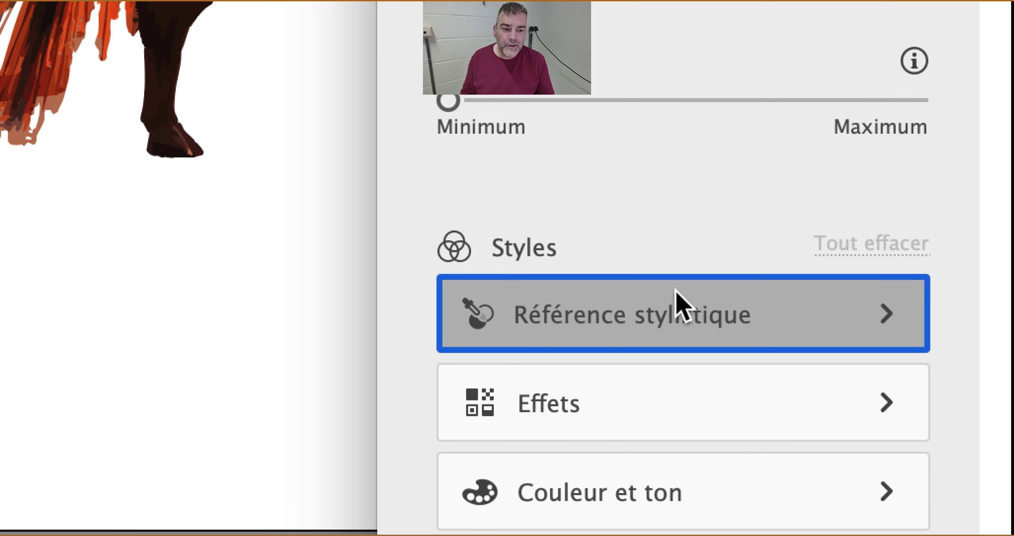
click(674, 301)
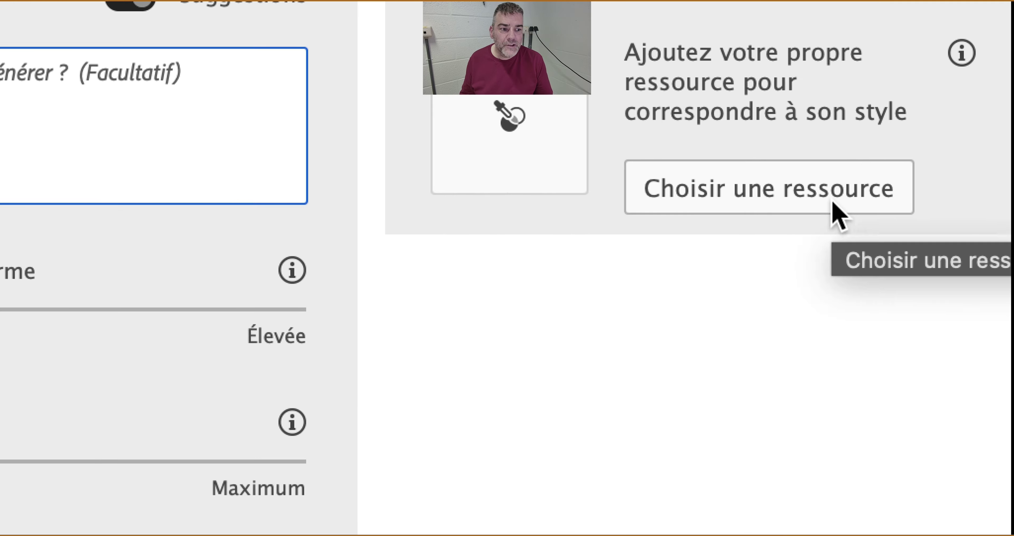
click(833, 202)
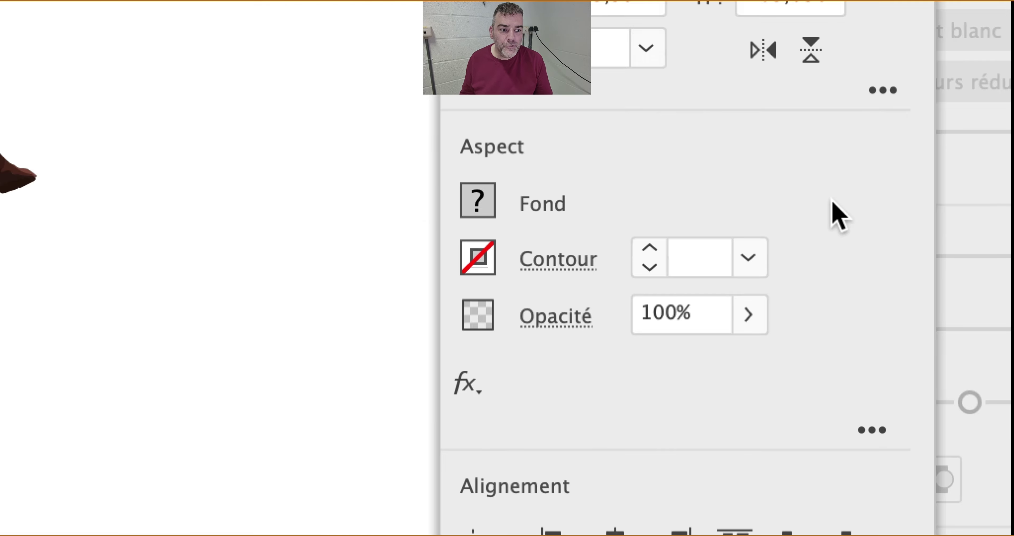
scroll(351, 283, down, 6)
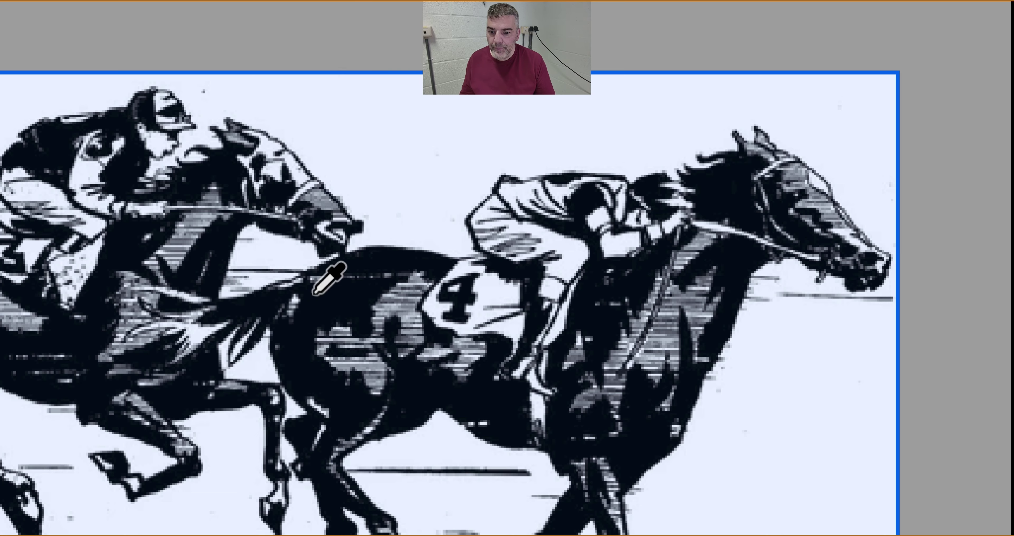
click(313, 294)
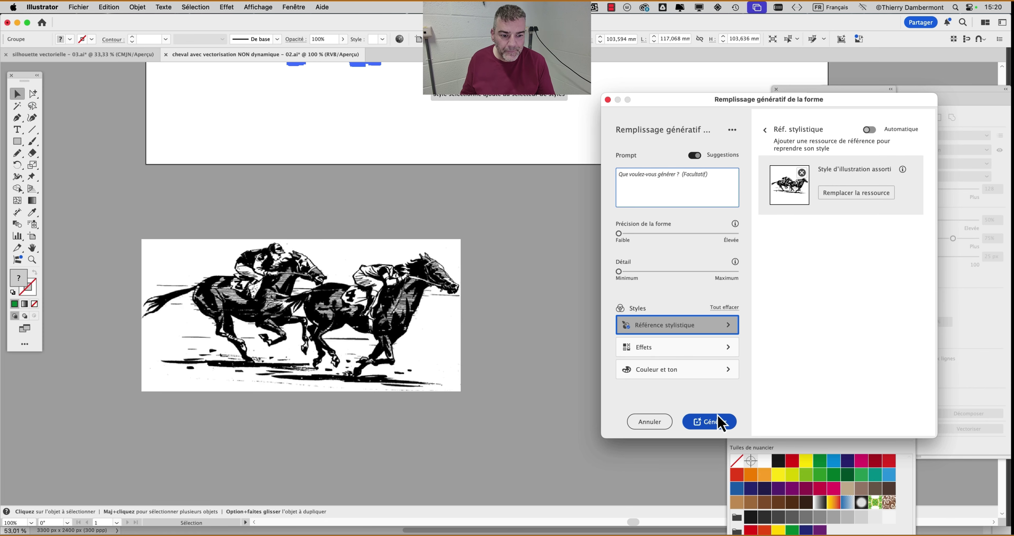
click(713, 422)
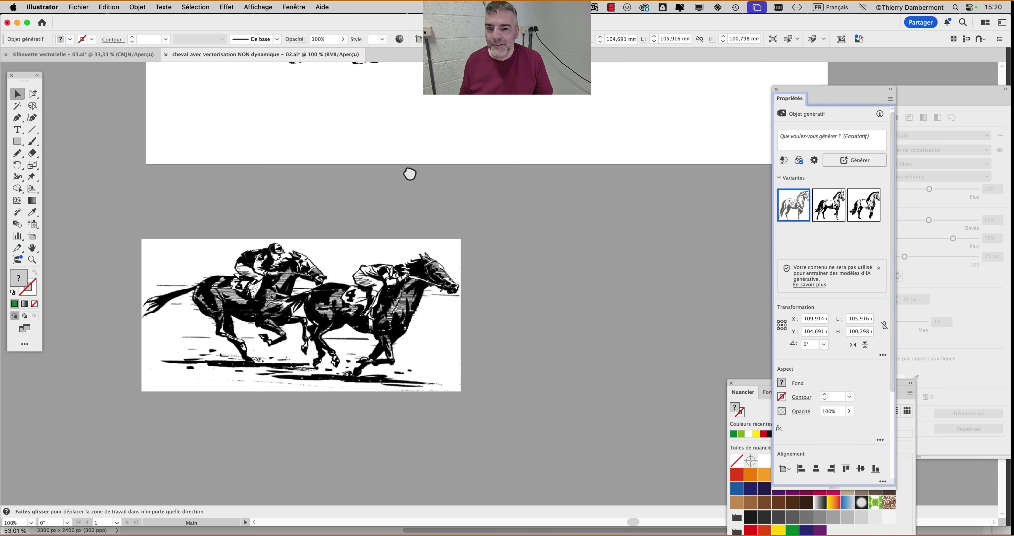
Compare the generated black-and-white variants in place over the standing brown horse
drag(410, 174, 440, 423)
drag(449, 282, 455, 335)
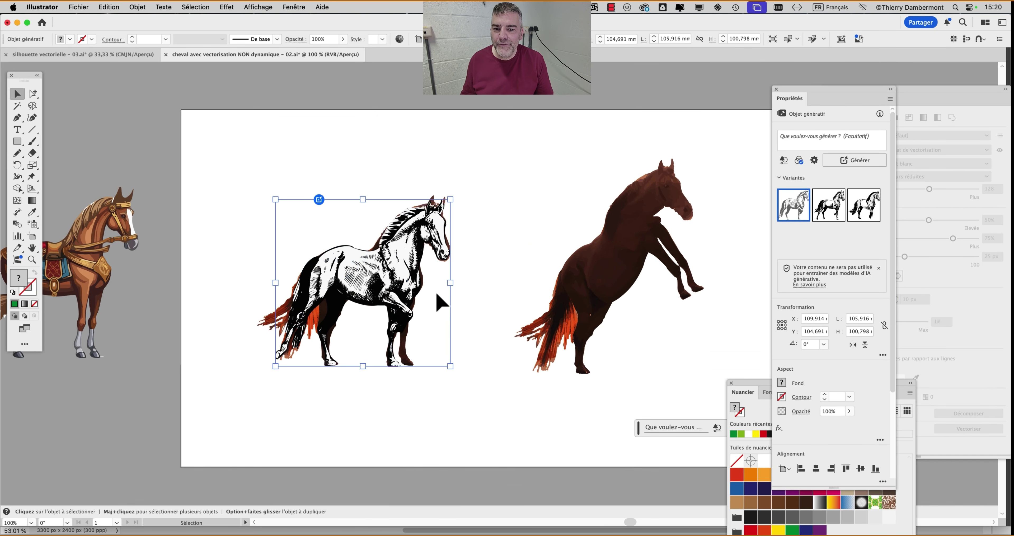
scroll(456, 262, up, 2)
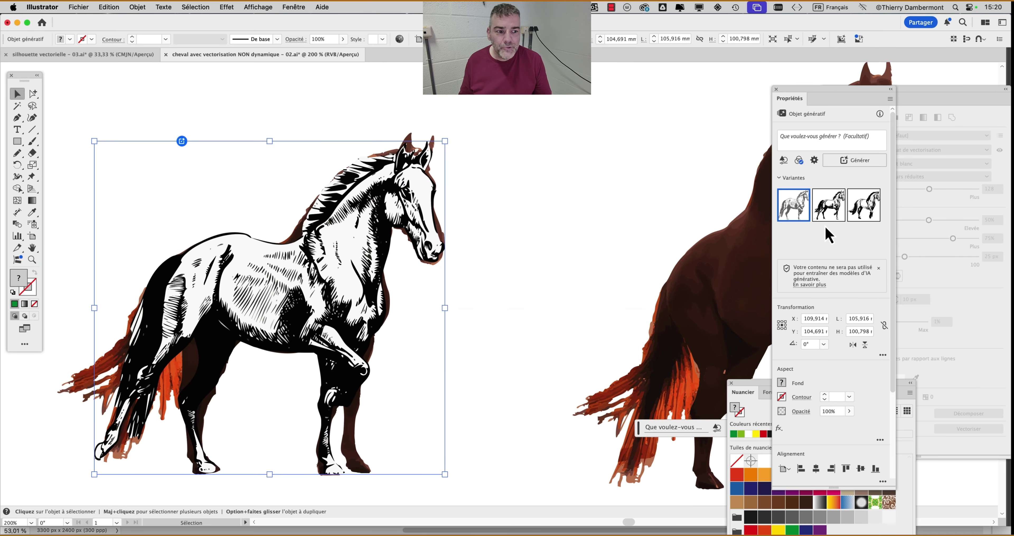
click(835, 218)
click(863, 214)
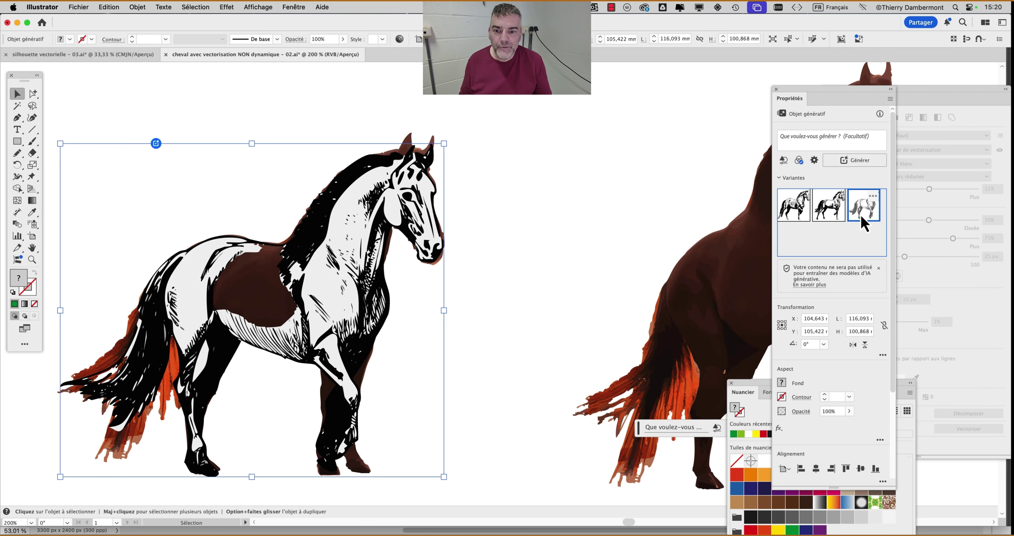
Move the generated horse off the artboard, beyond the saddled horse, and switch it to the first variant
scroll(577, 226, down, 4)
drag(516, 256, 205, 209)
scroll(172, 179, up, 1)
scroll(173, 179, up, 2)
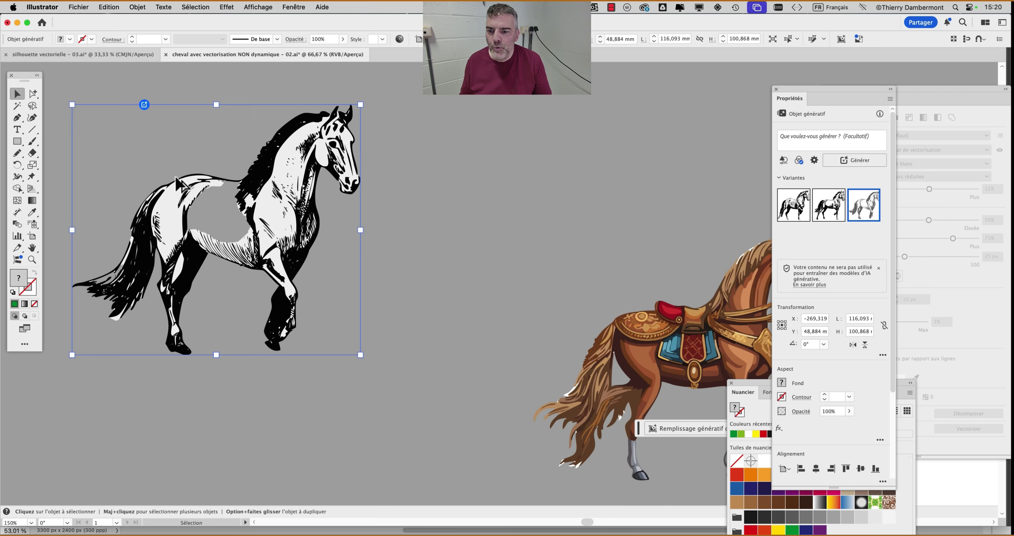
drag(447, 198, 617, 201)
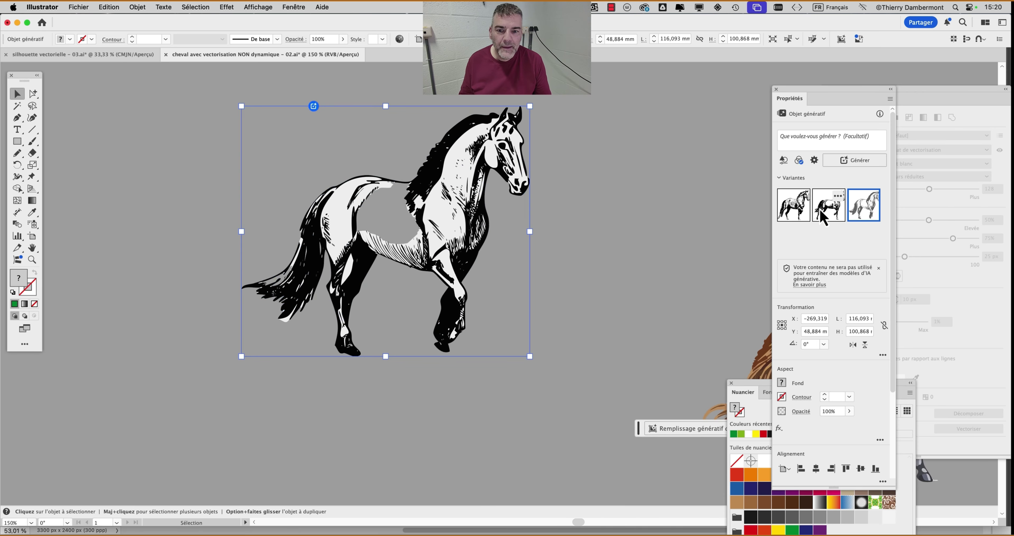
click(822, 216)
click(795, 213)
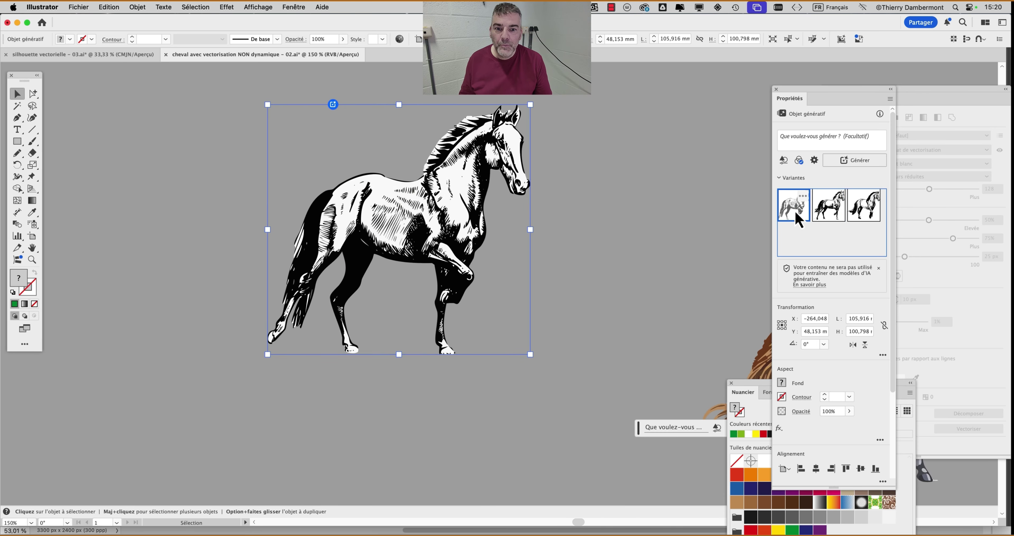
Place the racing illustration just above the generated horse and compare the hatching of both up close
scroll(497, 209, down, 3)
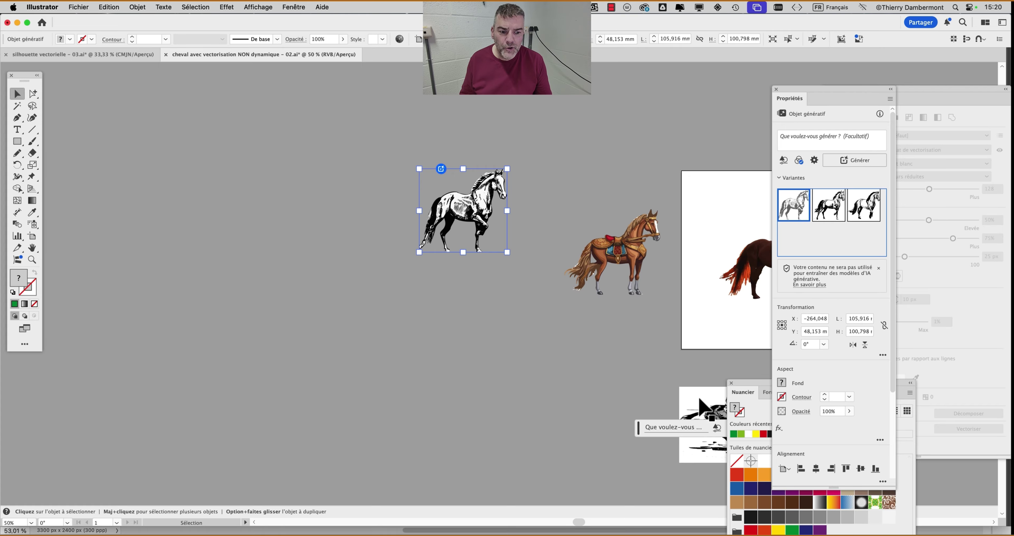
drag(700, 409, 411, 108)
scroll(499, 118, up, 2)
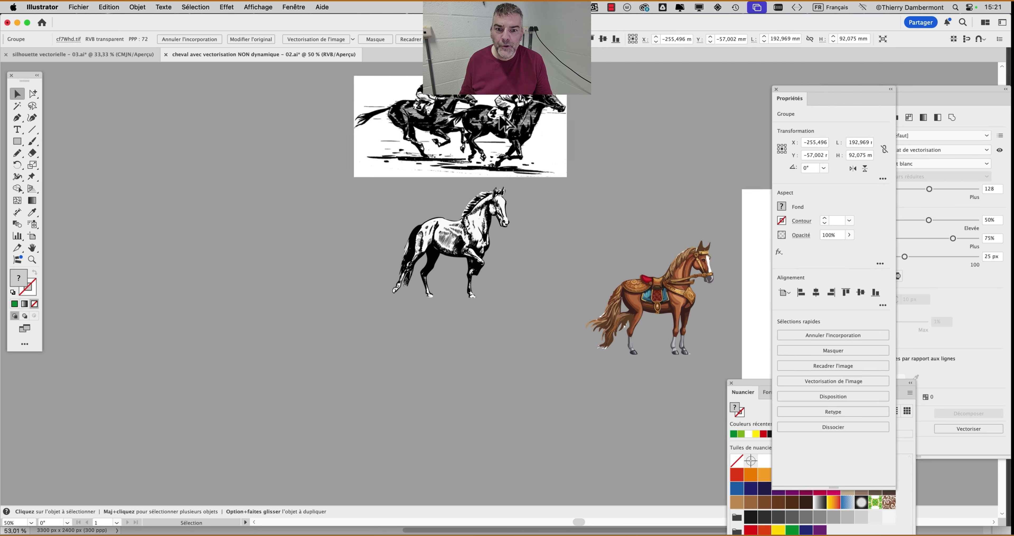
scroll(564, 151, up, 4)
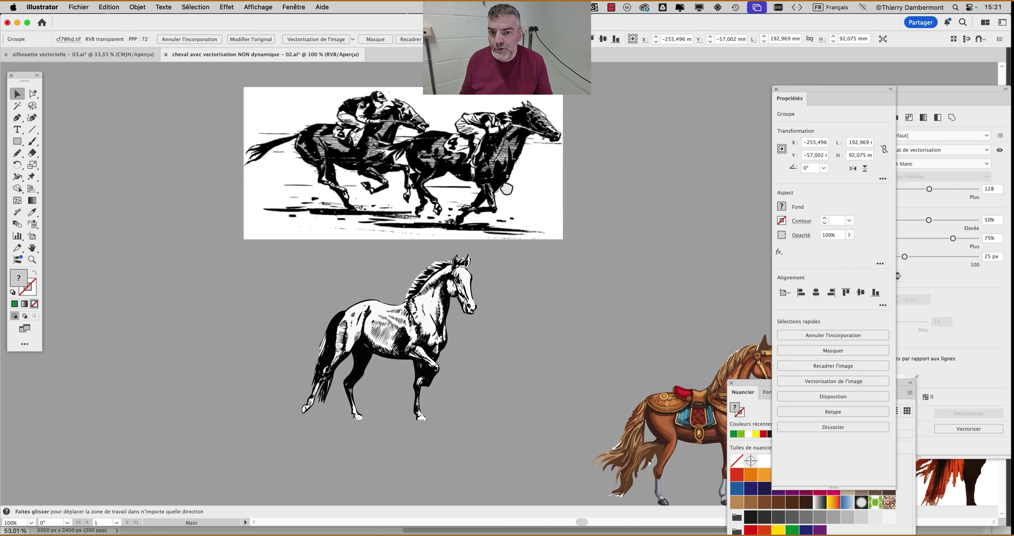
scroll(488, 144, up, 1)
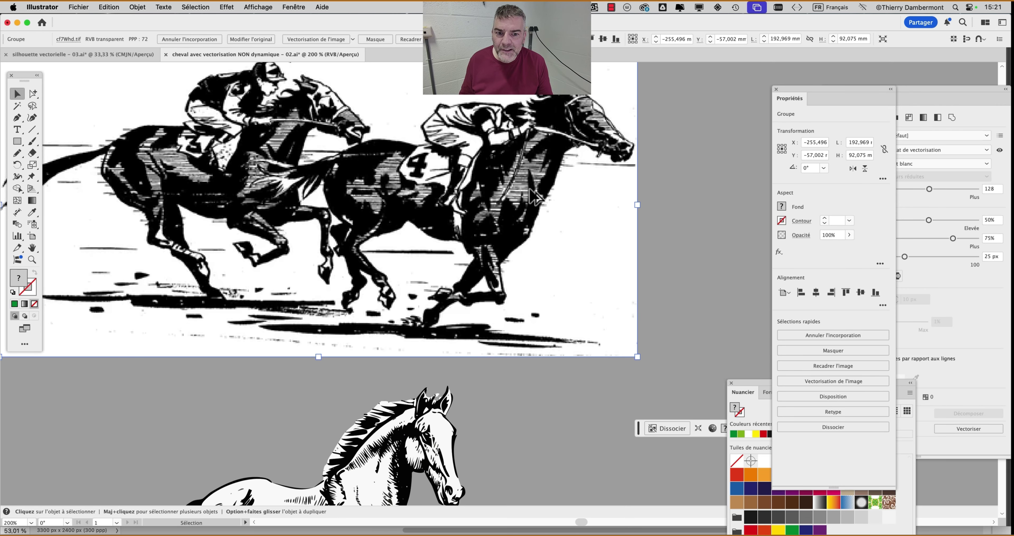
scroll(382, 170, up, 3)
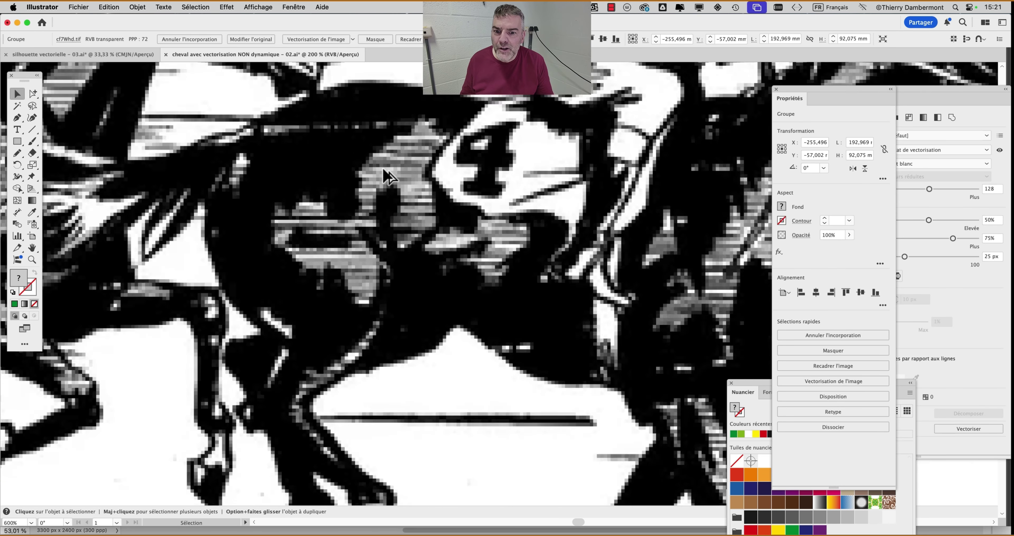
scroll(424, 170, down, 3)
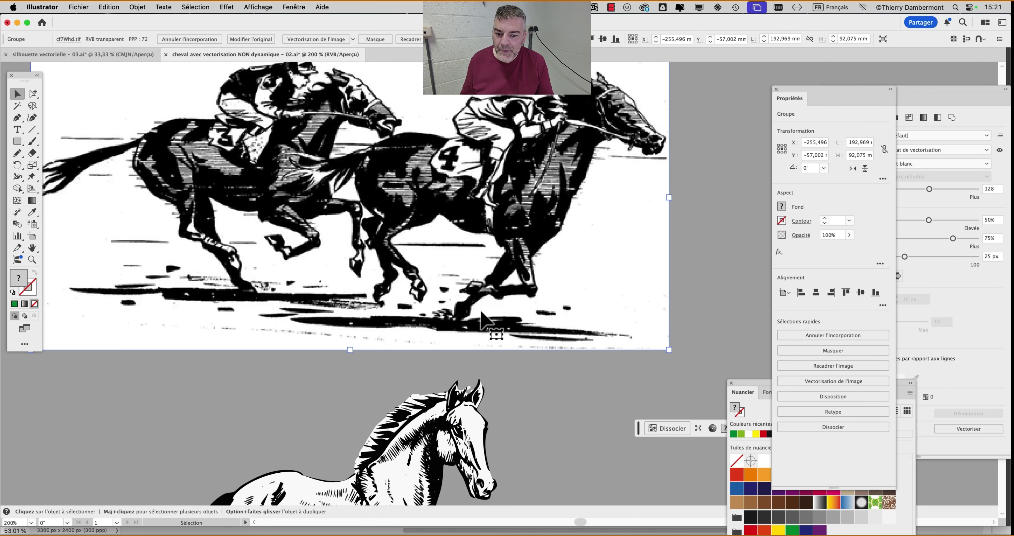
scroll(481, 314, down, 5)
scroll(452, 303, up, 3)
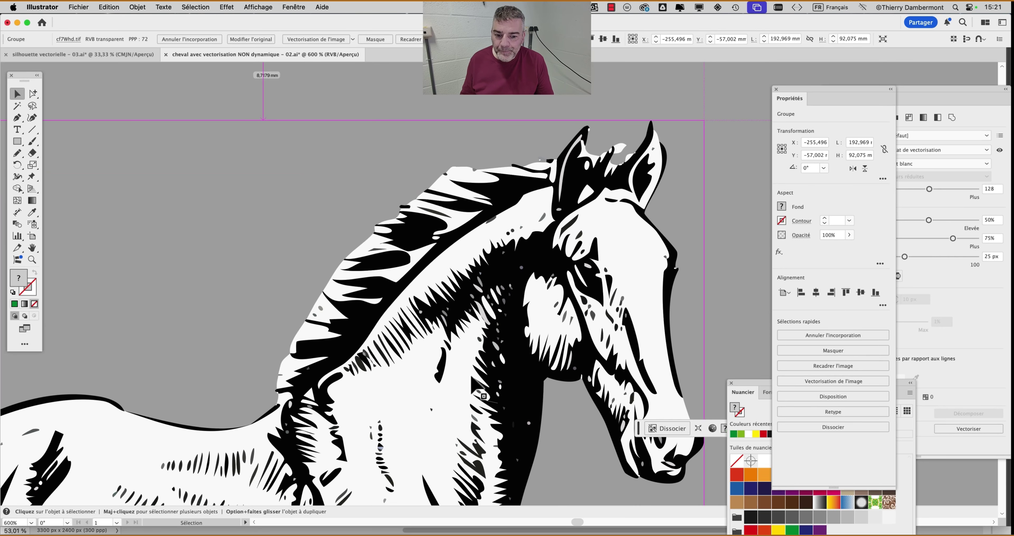
scroll(483, 396, down, 4)
drag(419, 344, 435, 248)
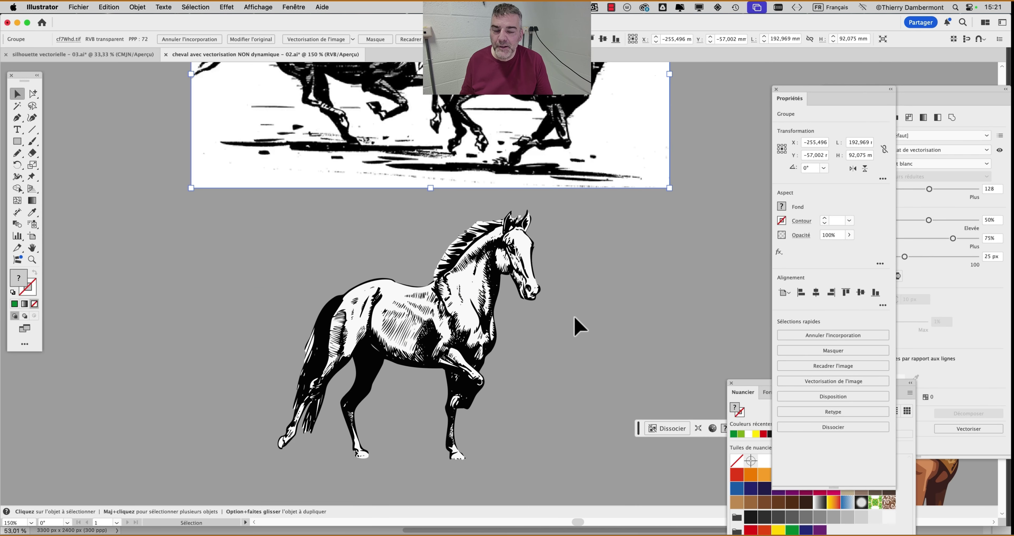
Separate the generated horse from the racing illustration, then delete the illustration
scroll(578, 307, down, 2)
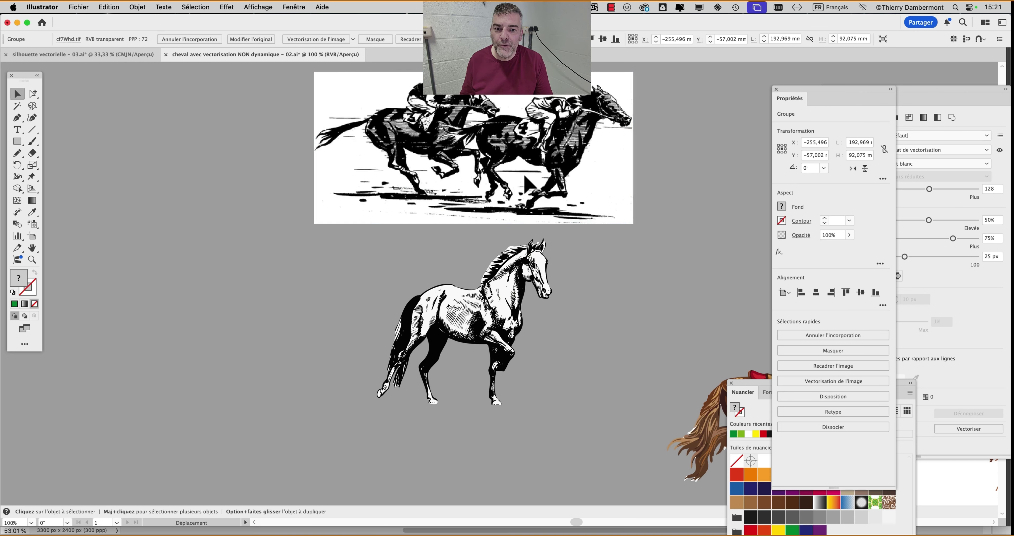
drag(557, 183, 296, 195)
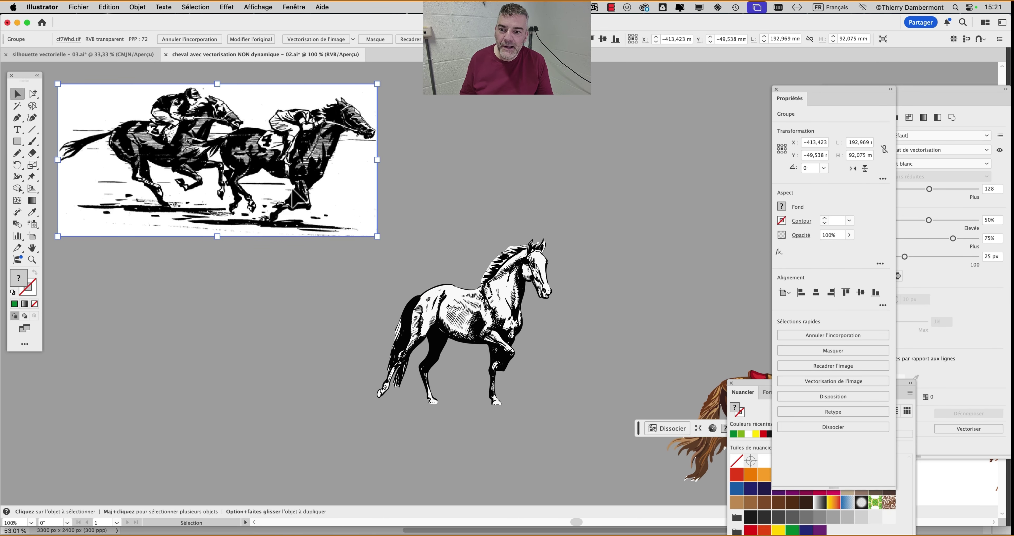
drag(513, 301, 588, 285)
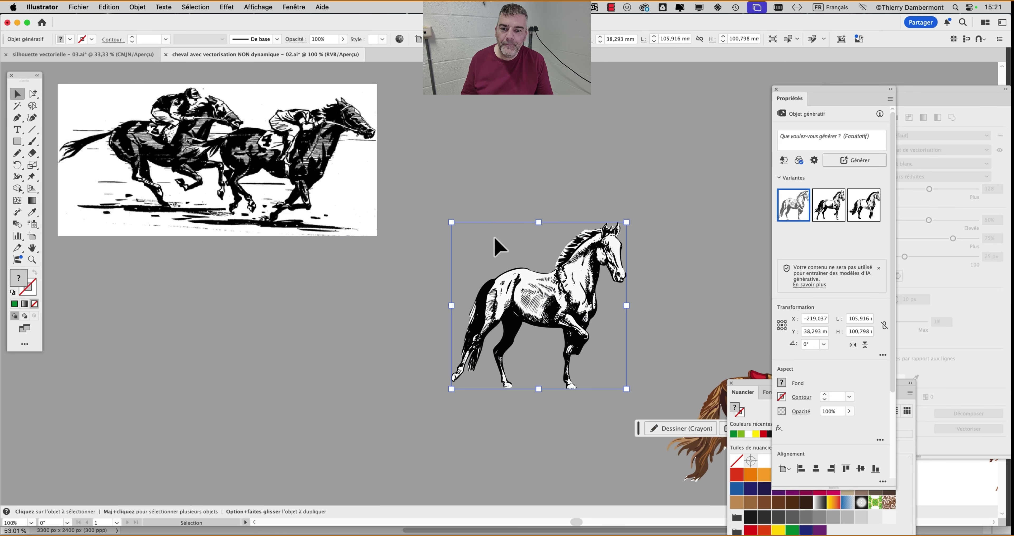
click(489, 251)
click(295, 162)
key(Delete)
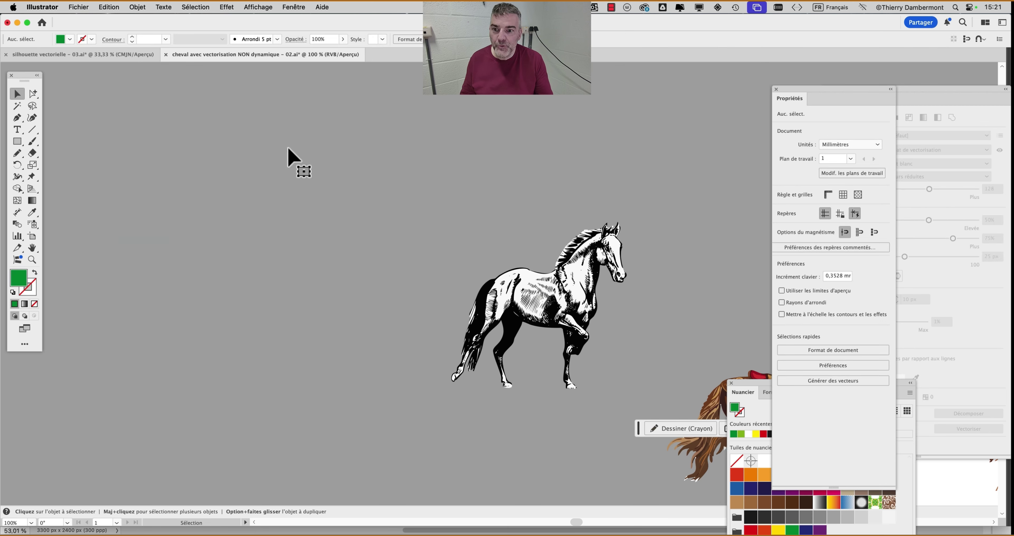
Shift the black-and-white horse slightly and duplicate it into the empty space behind its tail
drag(407, 201, 227, 171)
drag(369, 280, 342, 223)
click(473, 198)
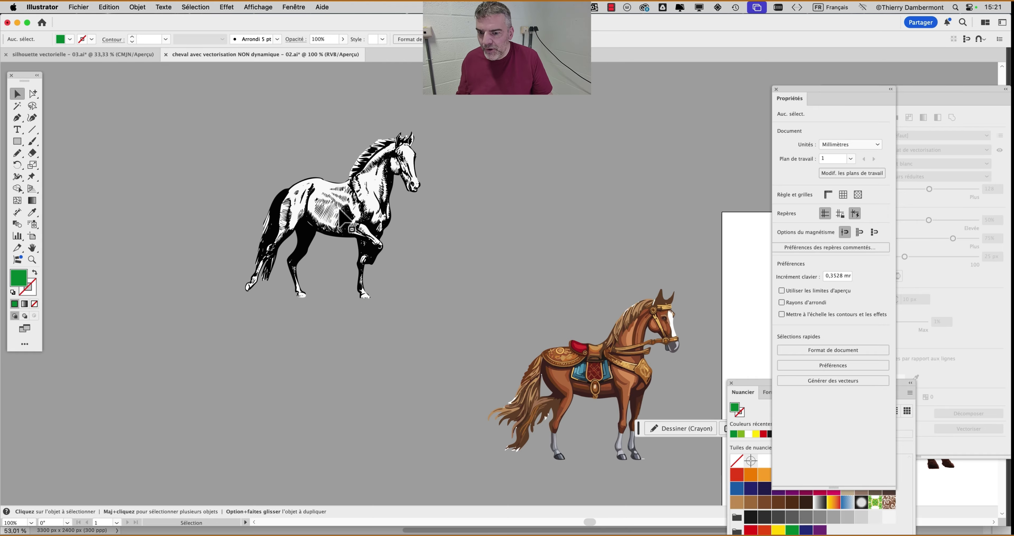
drag(339, 210, 357, 229)
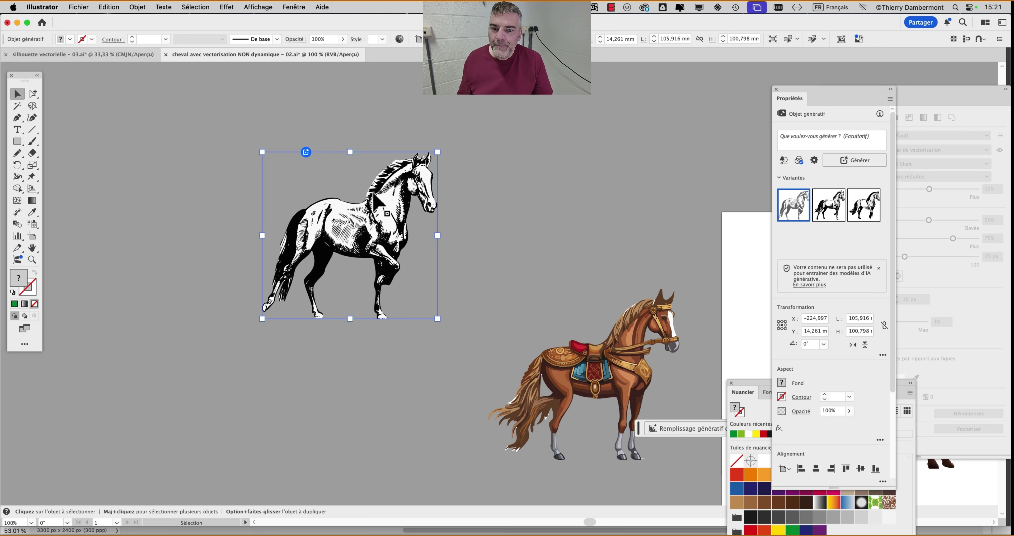
scroll(464, 220, left, 5)
drag(511, 220, 241, 214)
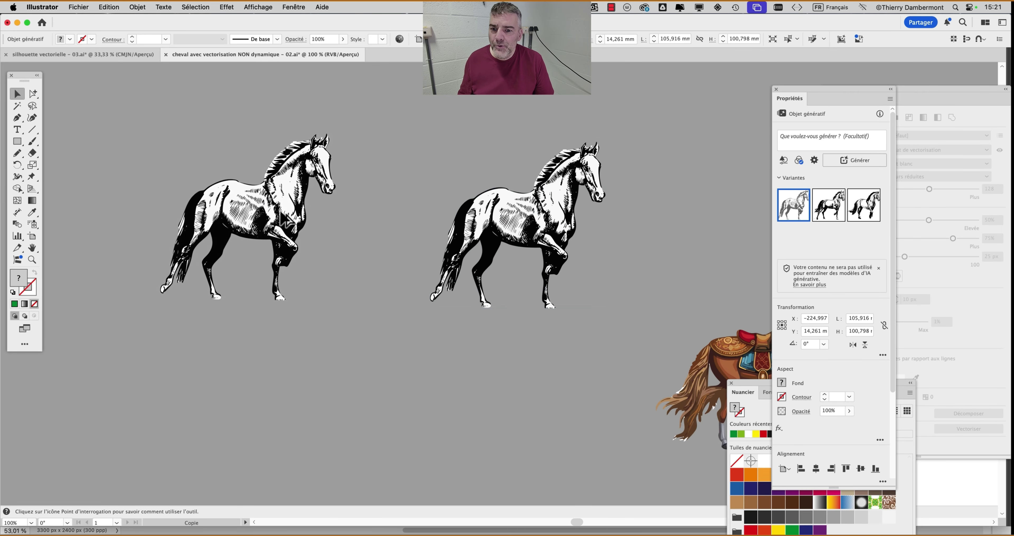
Start Puppet Warp on the duplicated black-and-white horse and remove its pins on the flank and raised front knee
click(34, 179)
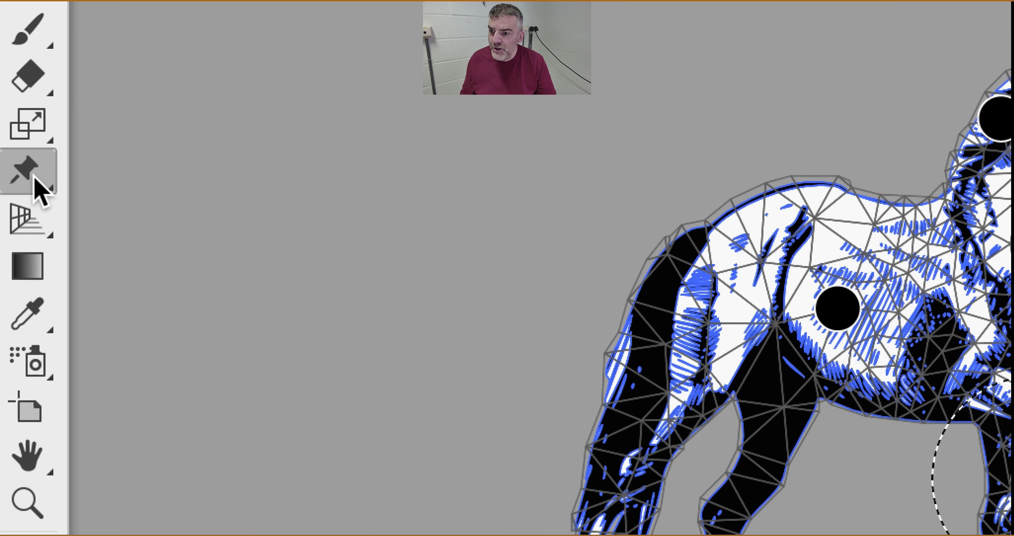
click(34, 179)
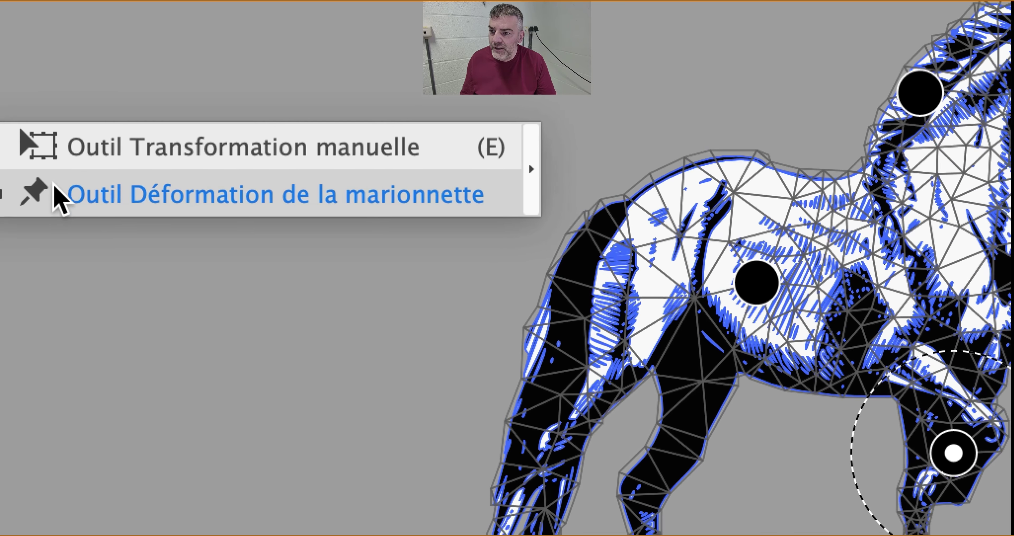
click(55, 193)
key(super)
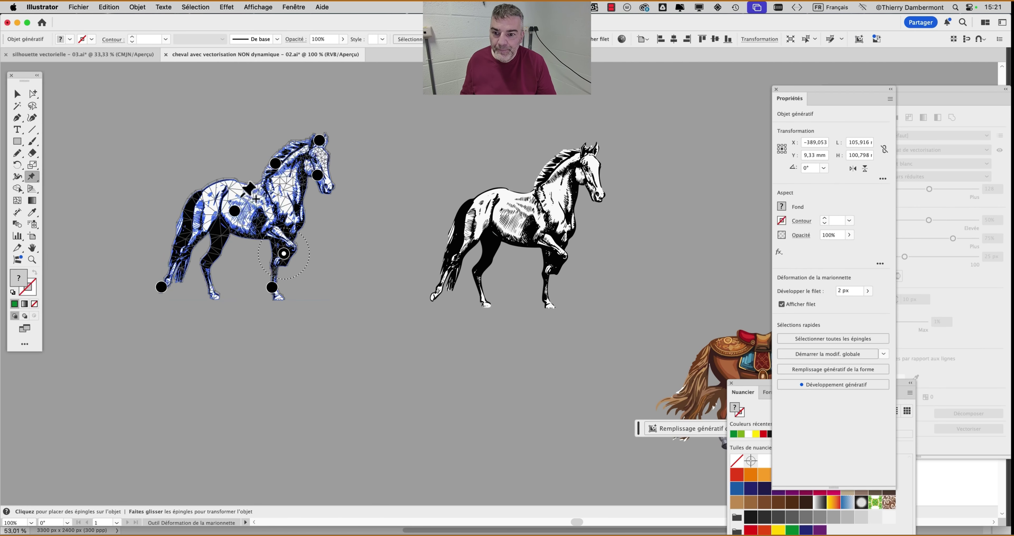
key(super)
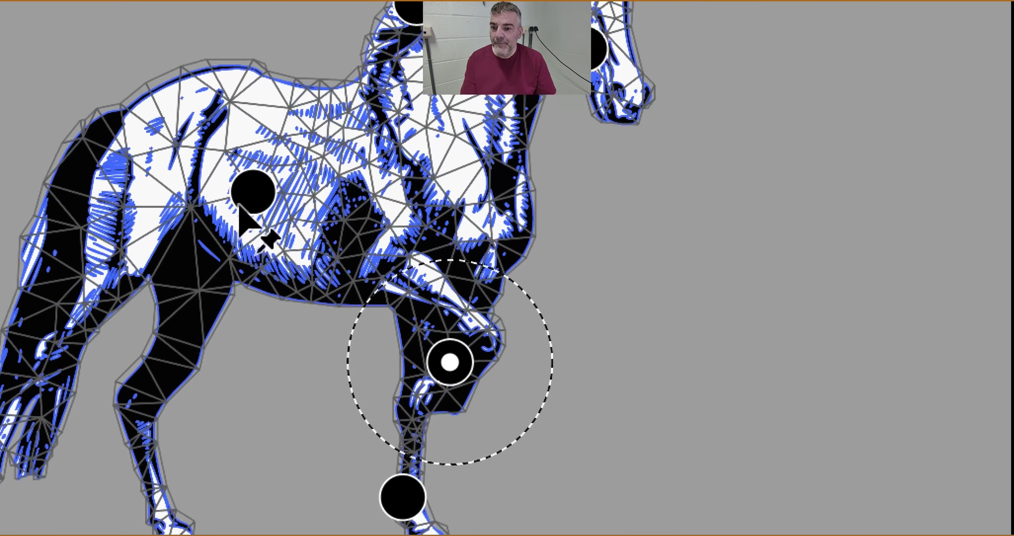
click(242, 201)
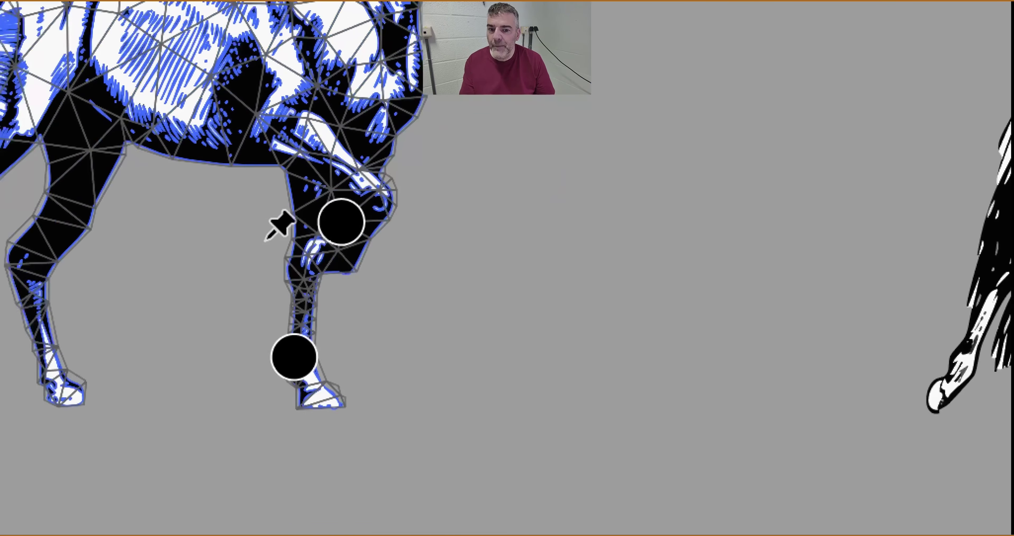
click(280, 228)
key(Delete)
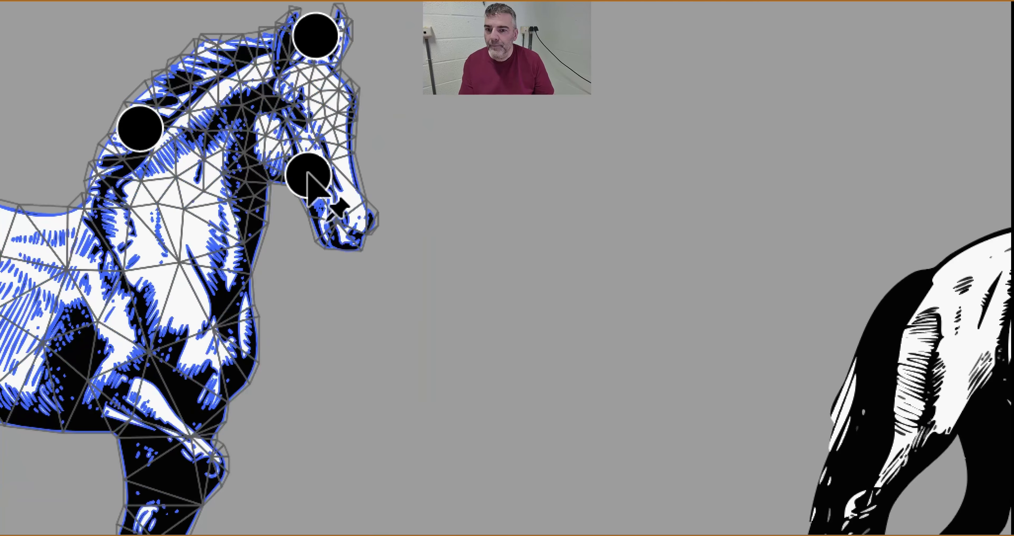
Remove the warp pins on the copied horse's cheek and forehead
click(309, 175)
key(Delete)
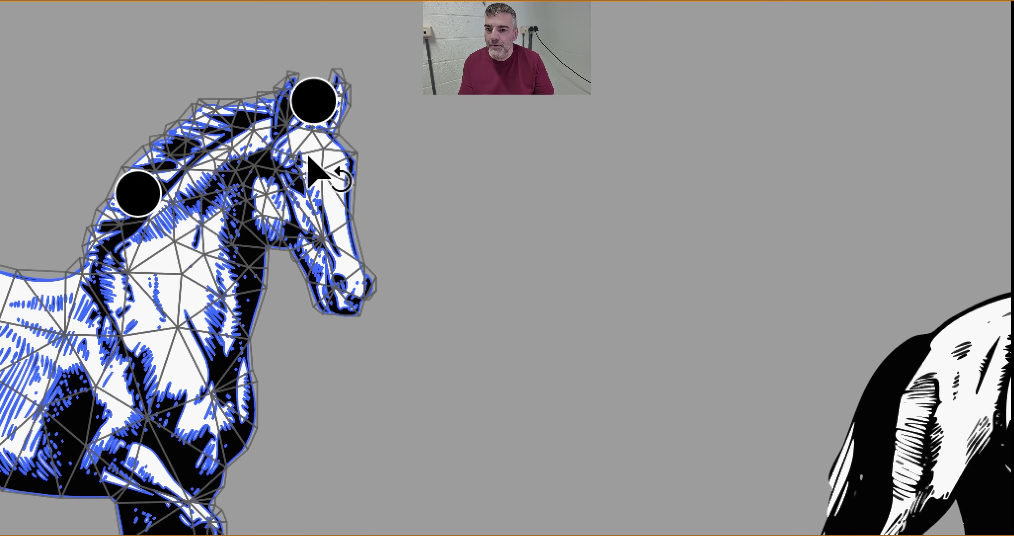
click(314, 105)
key(Delete)
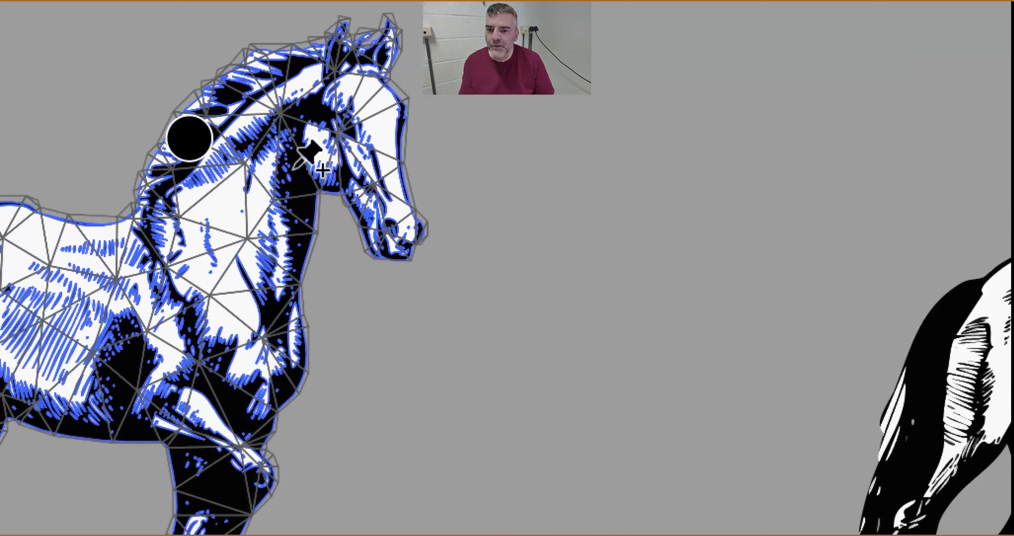
Pin the throat and pull it forward to lift the head, then remove the pin on the mane
click(295, 169)
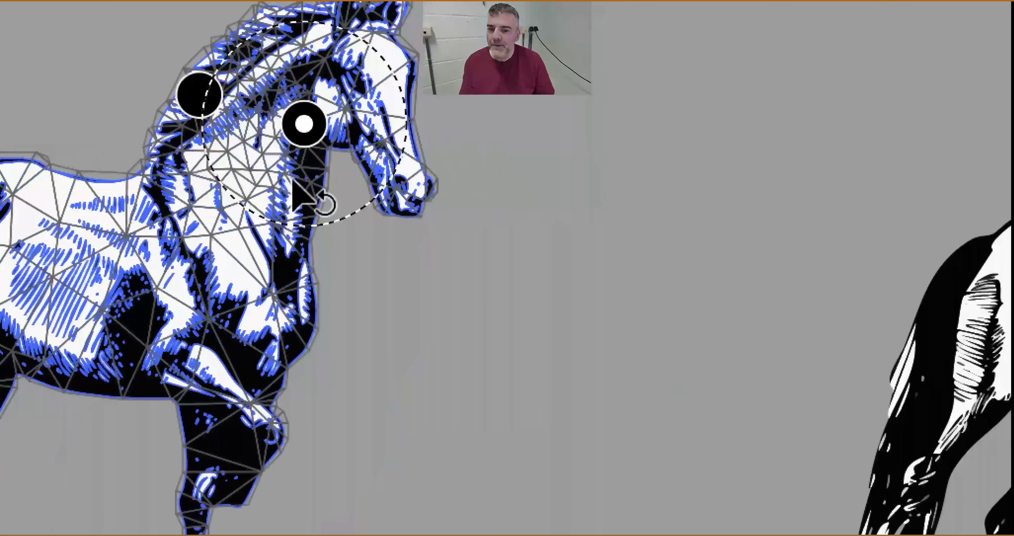
drag(292, 179, 322, 173)
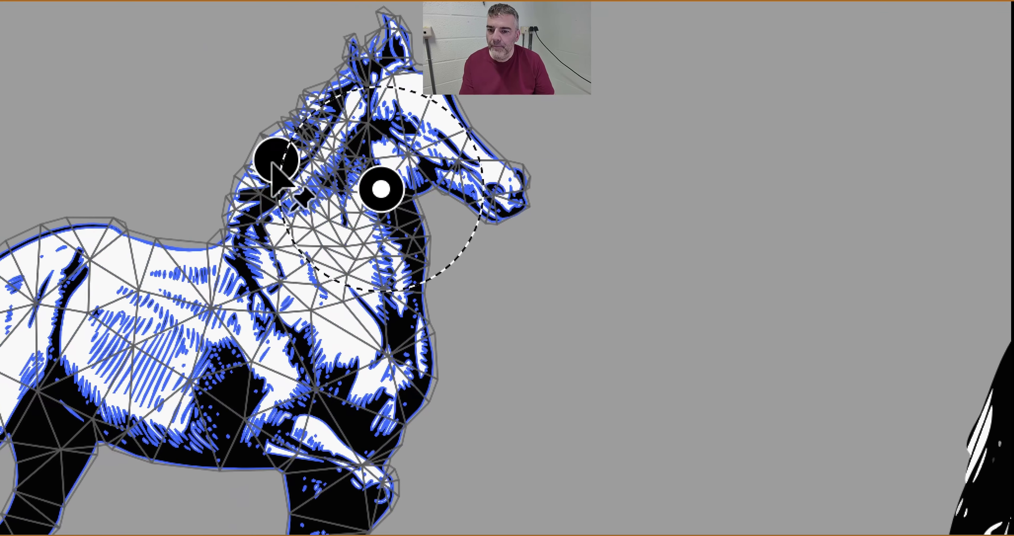
click(269, 154)
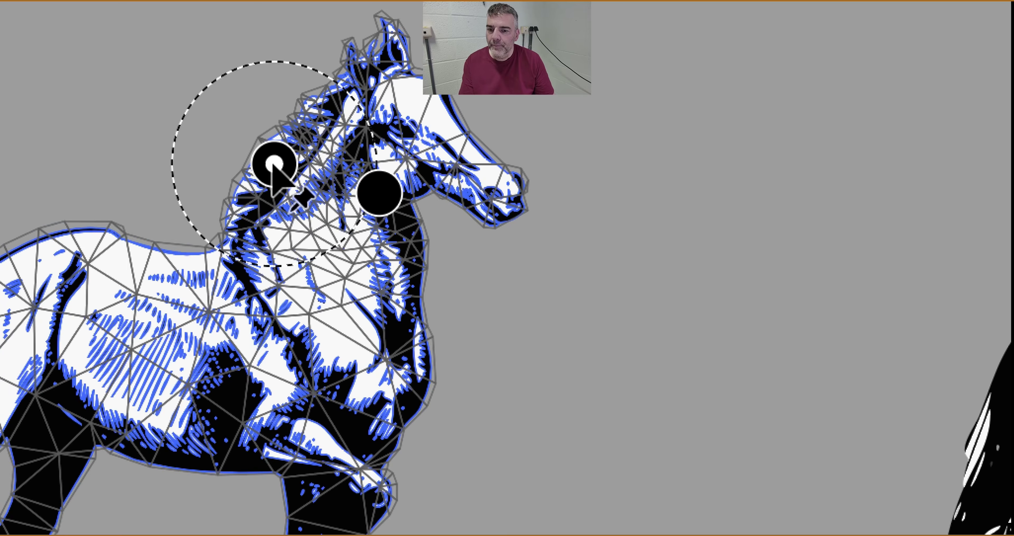
key(Delete)
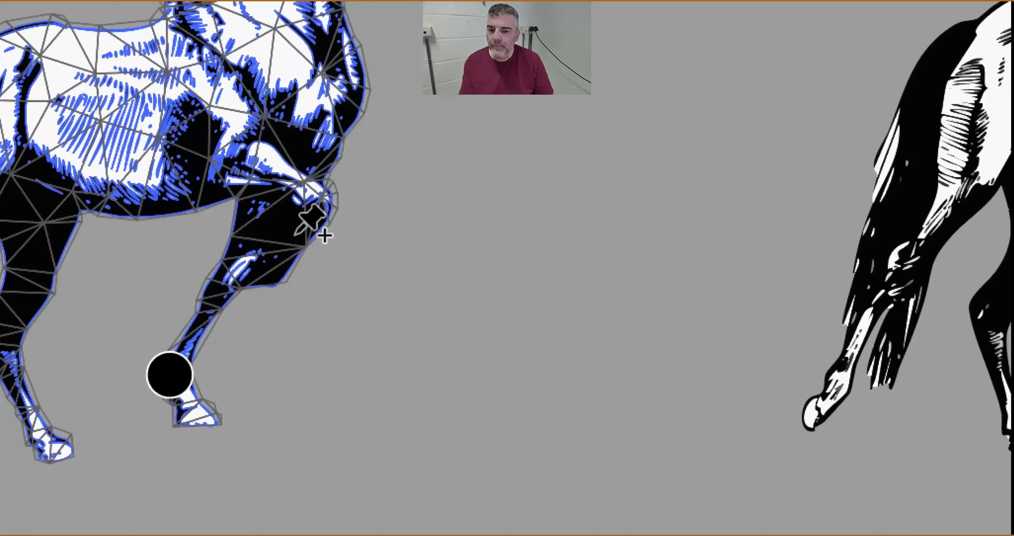
Pin the raised knee, swing the standing front leg forward and nudge the knee outward
click(297, 226)
drag(225, 316, 514, 232)
drag(298, 231, 336, 226)
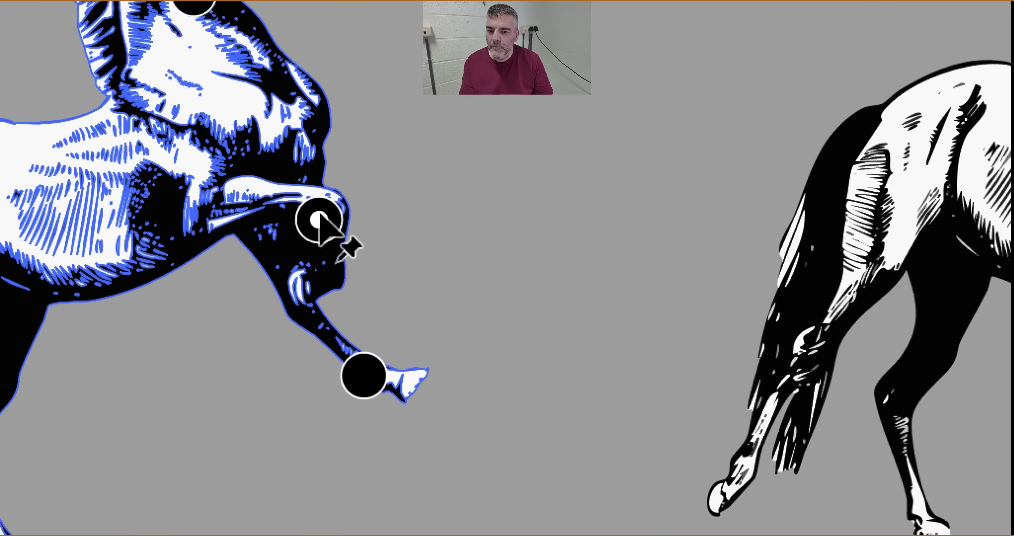
click(329, 244)
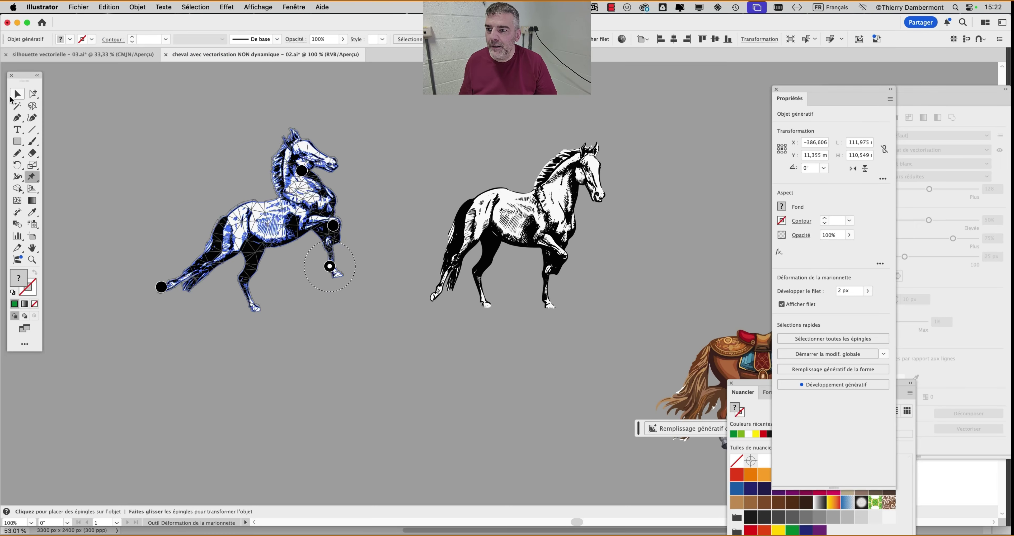
Swap the places of the two black-and-white horses so the reposed copy stands just ahead of the original
click(19, 92)
click(183, 106)
drag(528, 214, 389, 302)
click(304, 206)
click(293, 221)
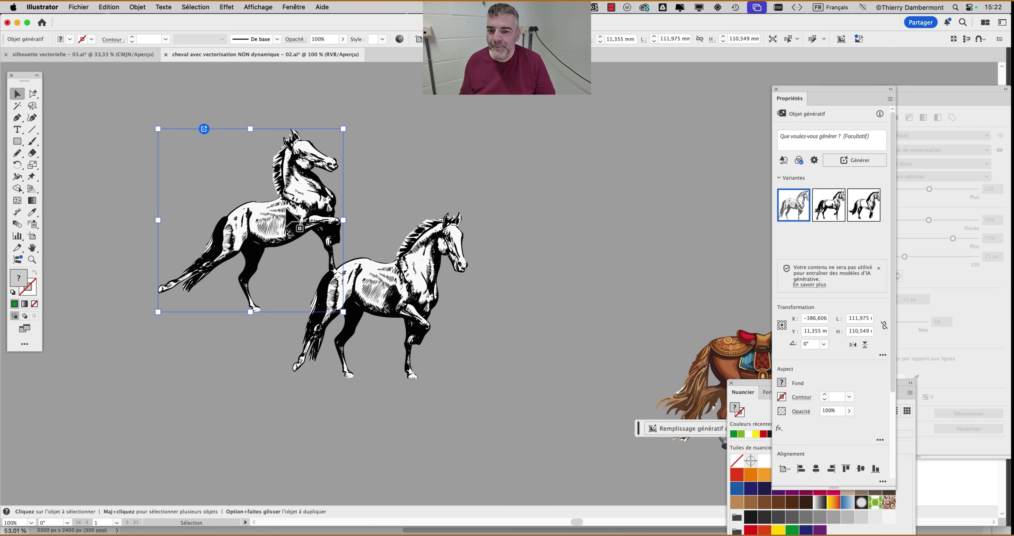
drag(292, 184, 588, 204)
drag(413, 257, 334, 205)
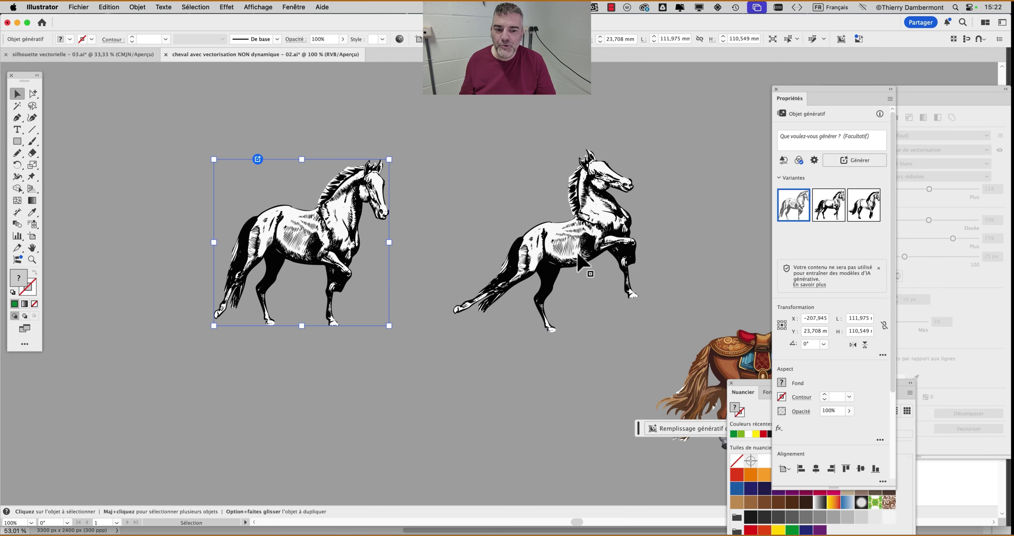
drag(577, 254, 505, 249)
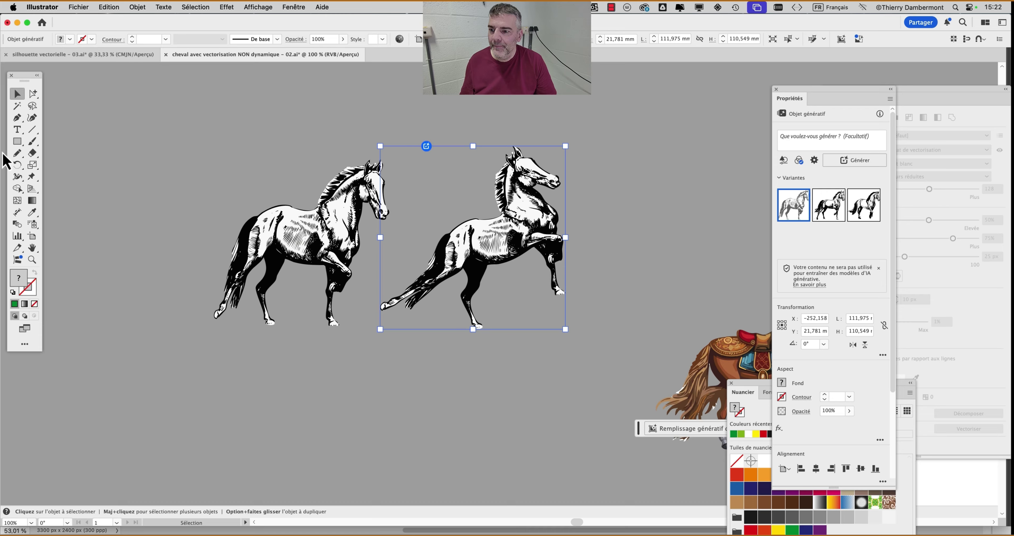
Resume the puppet warp, pulling the neck forward, drawing the rear hoof inward and pinning the other hind hoof
click(40, 180)
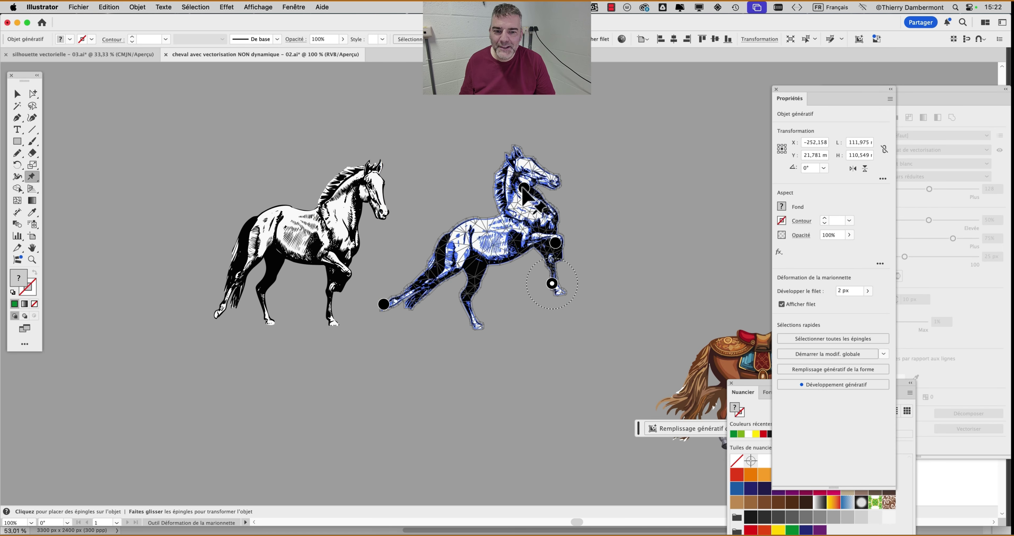
drag(524, 188, 547, 180)
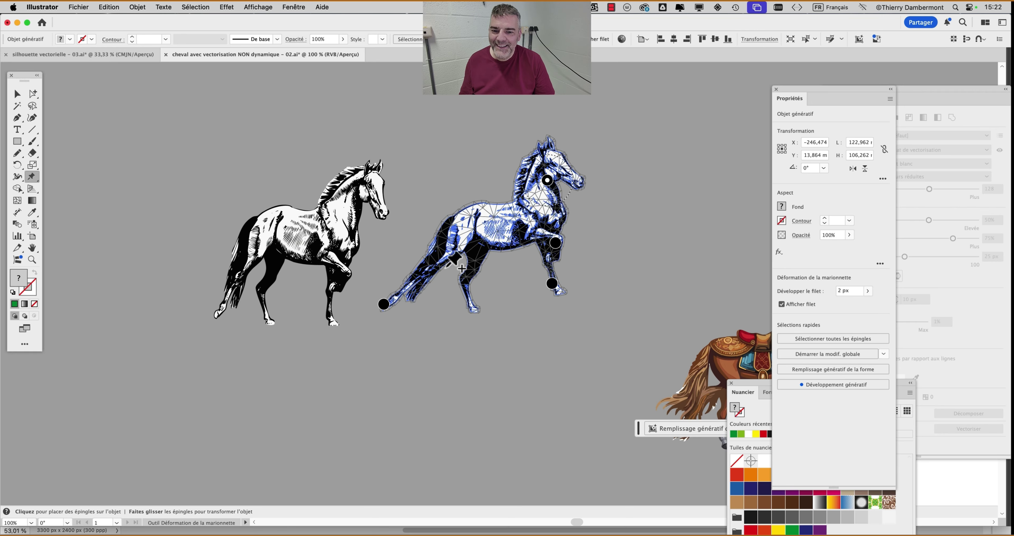
drag(386, 301, 419, 276)
click(480, 293)
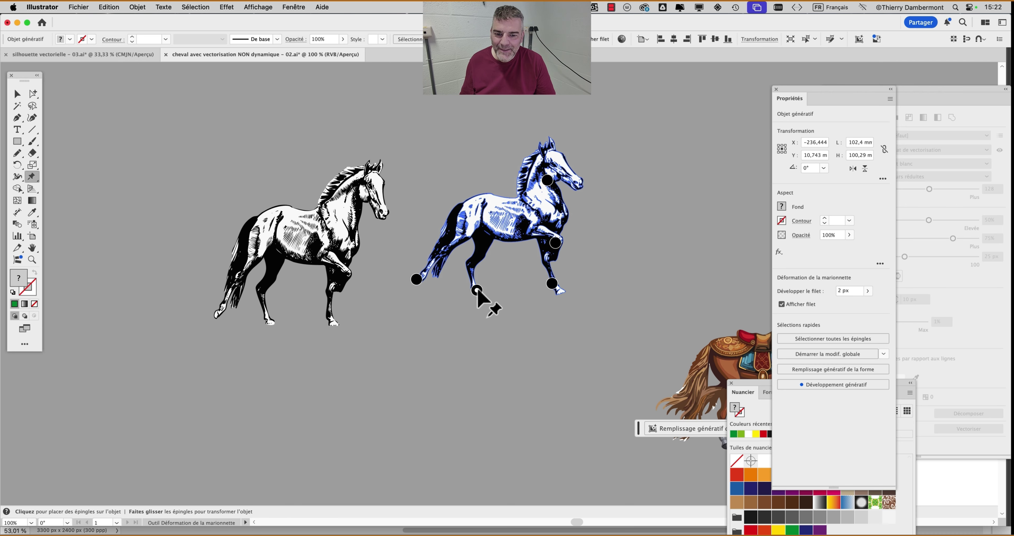
drag(480, 292, 469, 298)
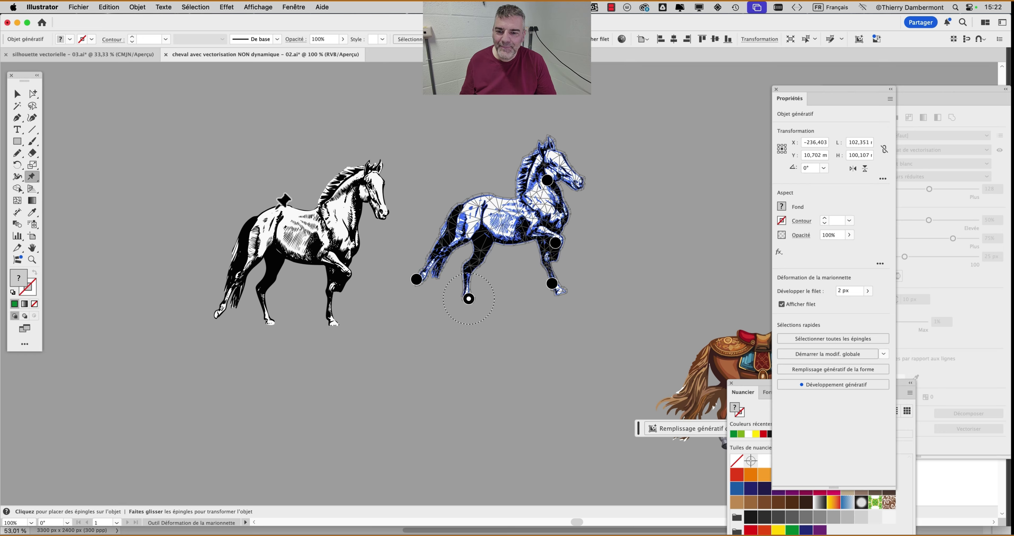
Shift the throat and front-leg pins slightly and stretch both hind legs downward
click(556, 243)
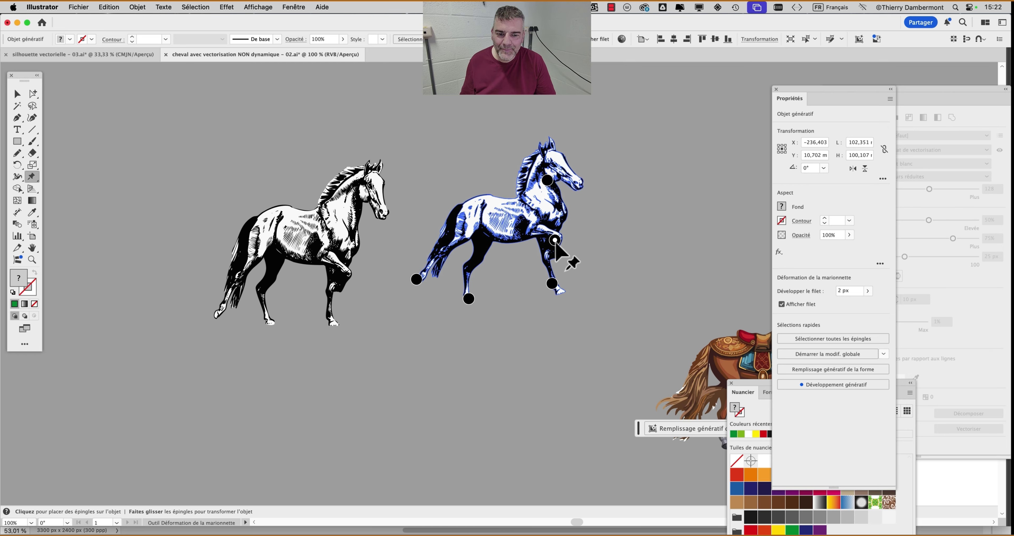
click(547, 180)
drag(570, 206, 553, 192)
drag(555, 242, 559, 236)
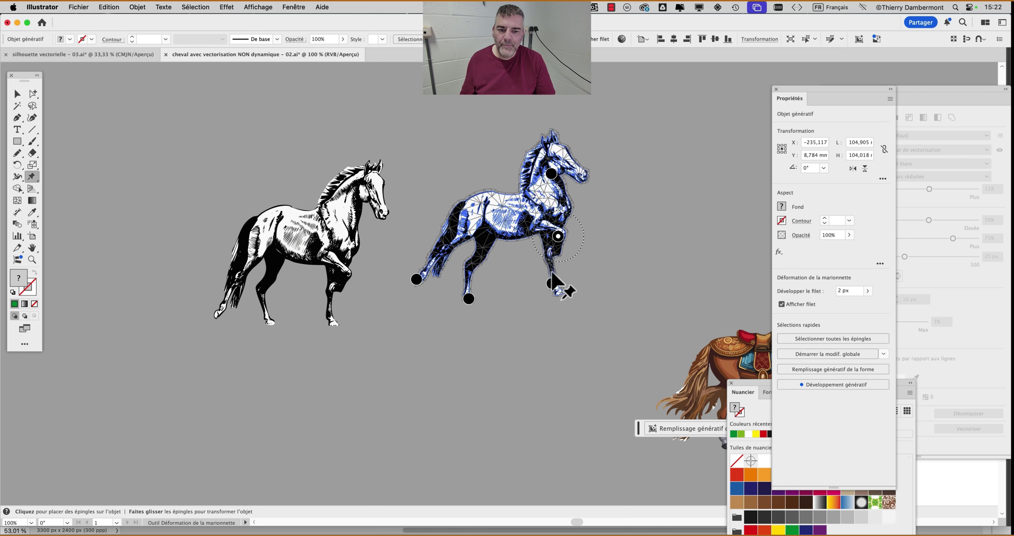
drag(553, 283, 559, 282)
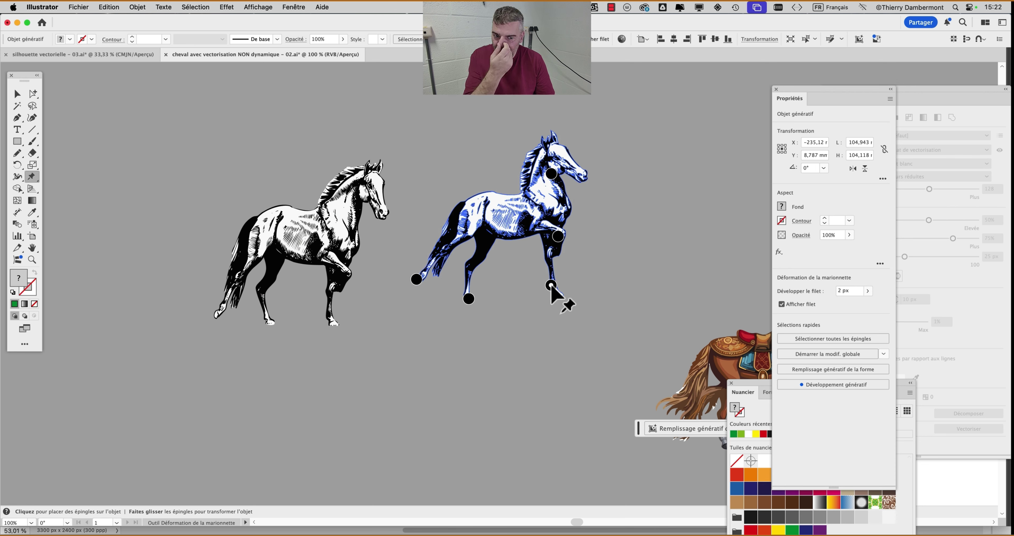
drag(468, 299, 467, 325)
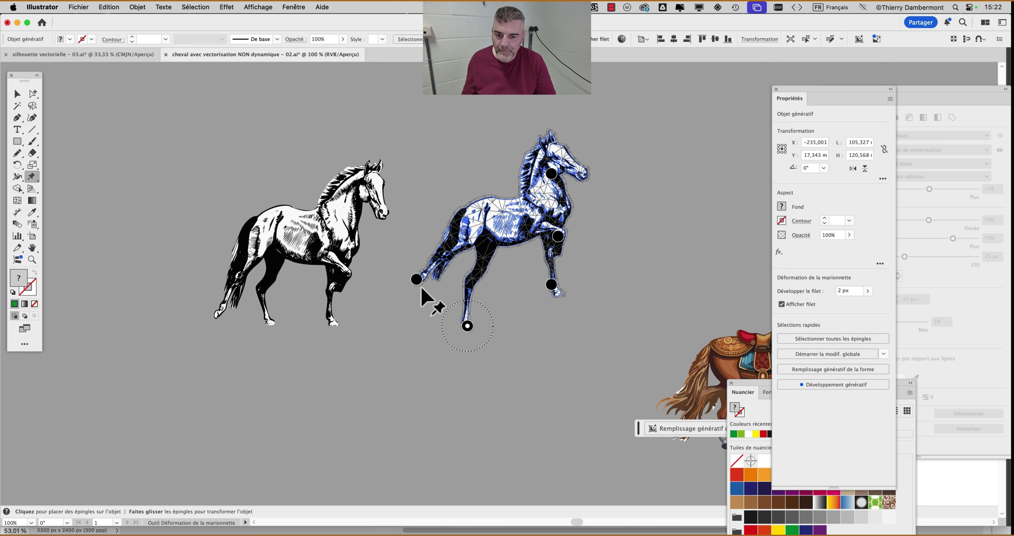
drag(417, 279, 423, 306)
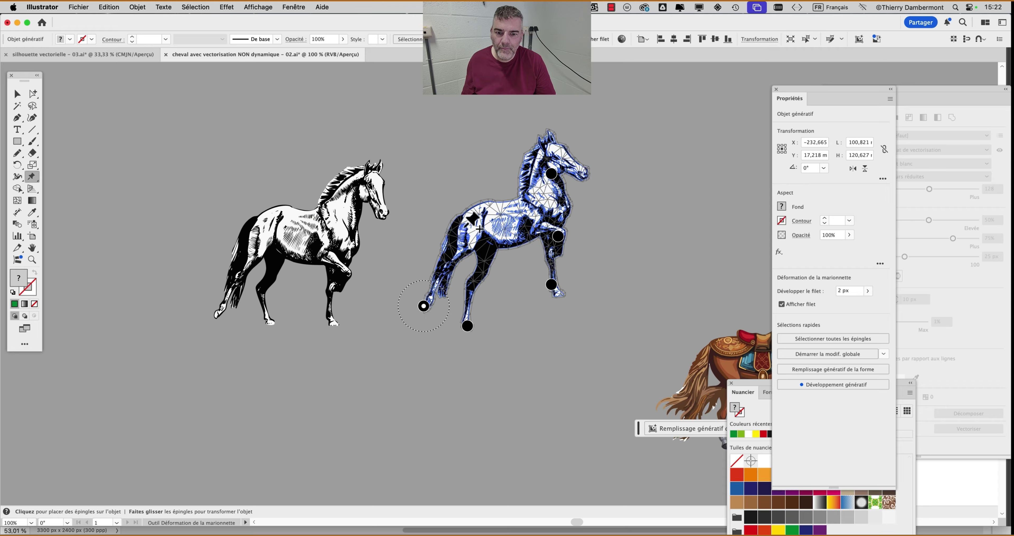
Add warp pins on the haunch, back and belly and nudge them to reshape the body
click(464, 233)
drag(463, 233, 500, 200)
click(513, 233)
click(502, 205)
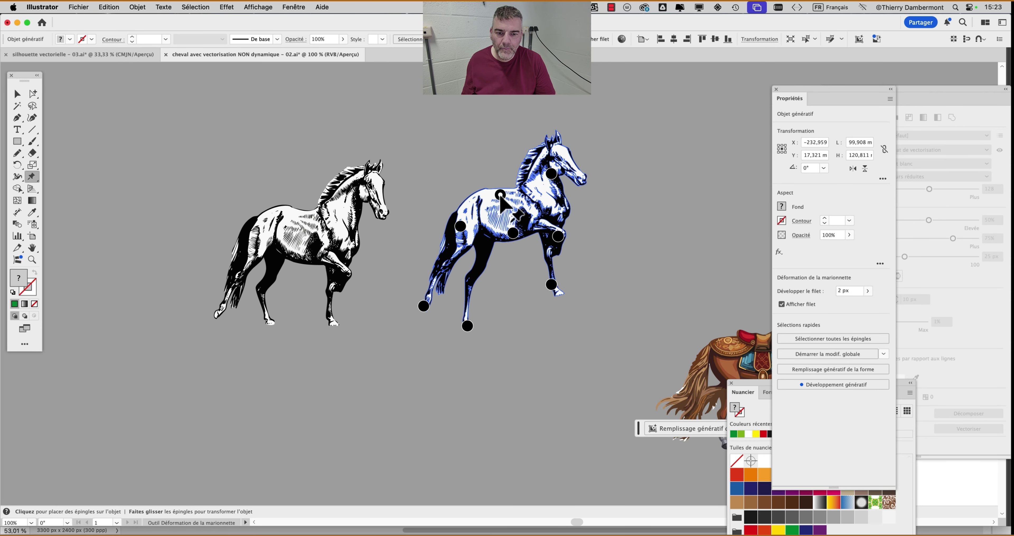
drag(513, 233, 513, 235)
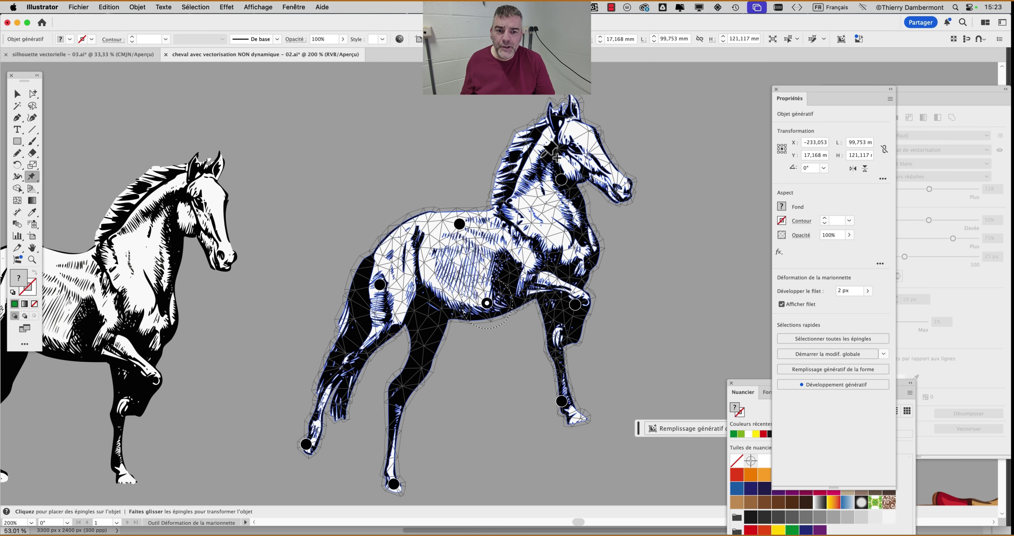
Add pins on the mane, forehead and muzzle and nudge them to adjust the head's angle
mouse_move(544, 158)
mouse_down()
mouse_move(522, 133)
mouse_move(533, 159)
mouse_up()
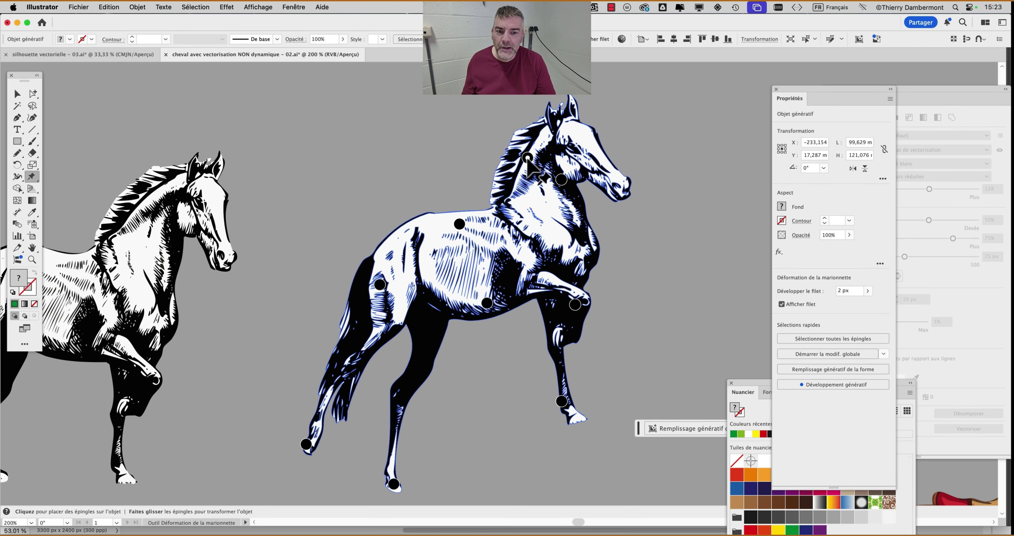
click(577, 136)
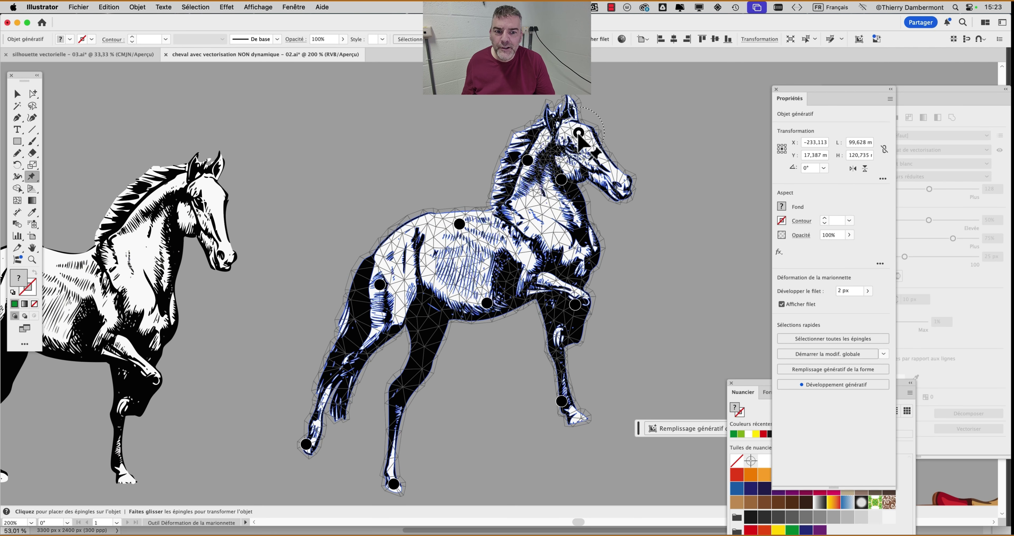
drag(581, 135, 605, 185)
click(617, 178)
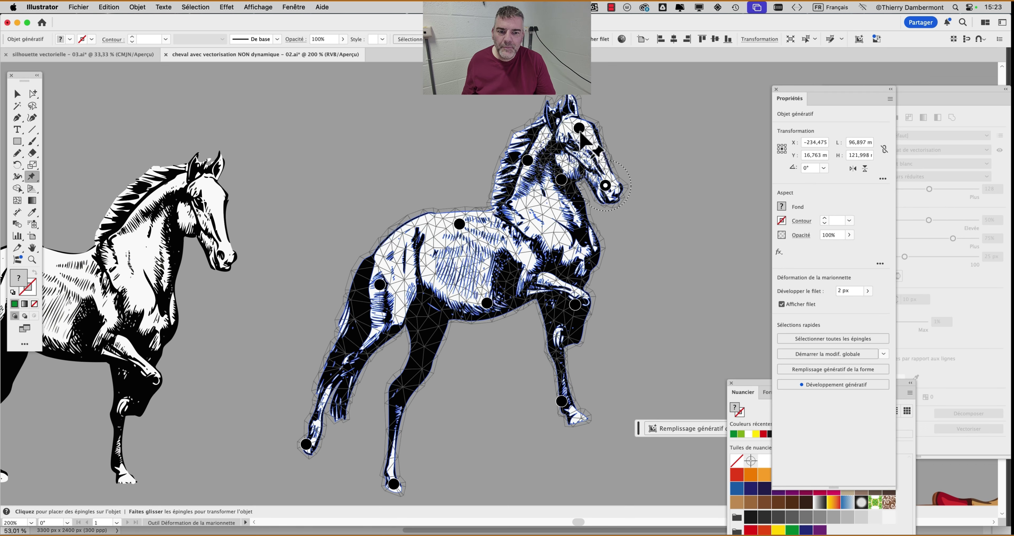
drag(580, 133, 583, 134)
drag(605, 185, 617, 183)
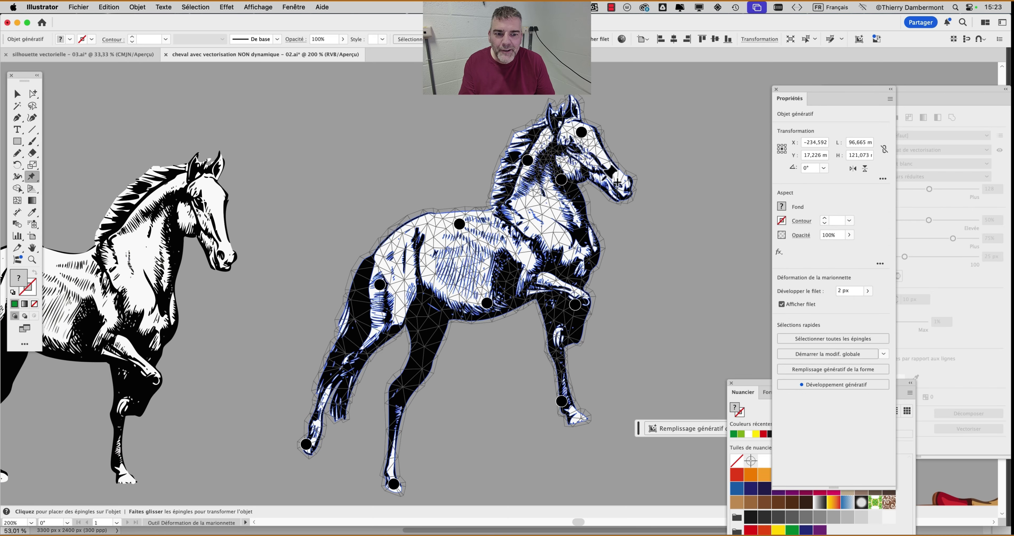
Replace the forehead and throat pins with one pin on the face, pull it slightly forward and leave the warp
click(582, 133)
key(Delete)
click(562, 180)
key(Delete)
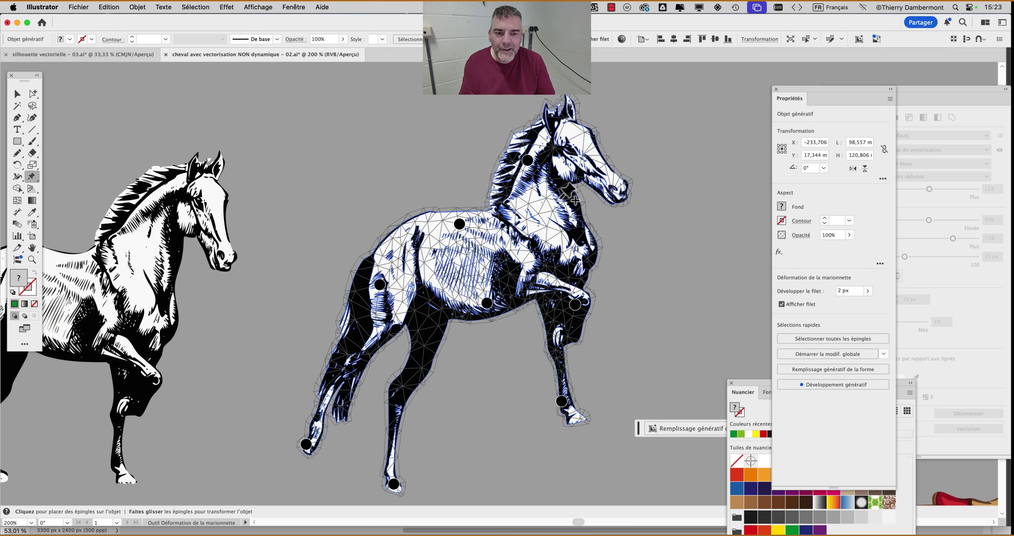
click(587, 145)
drag(586, 146, 595, 139)
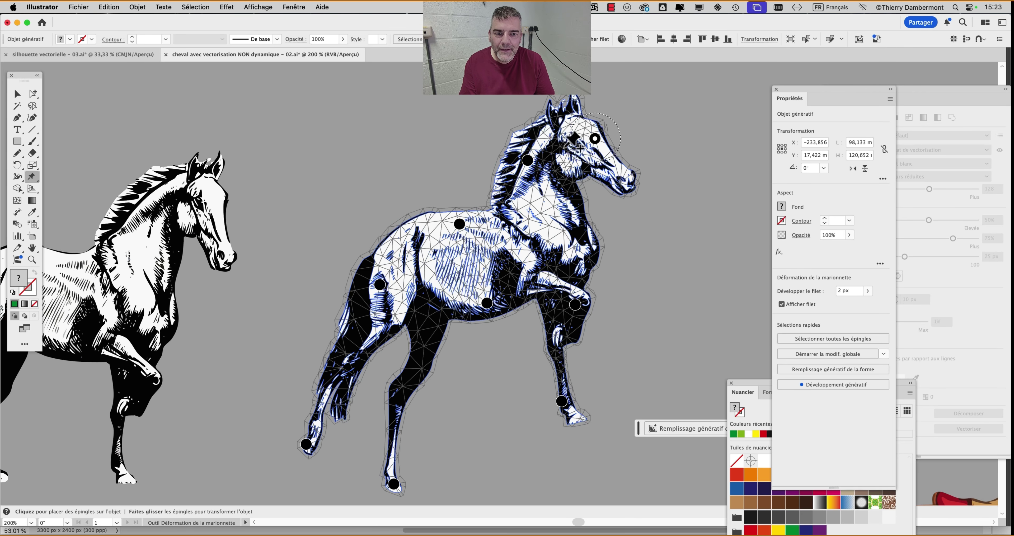
click(17, 94)
click(326, 185)
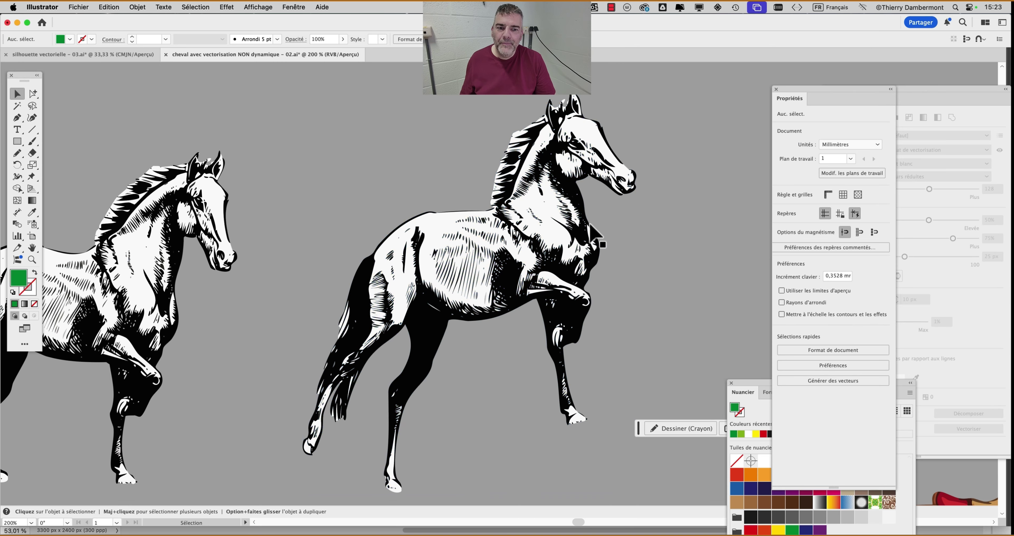
Compare the reposed black-and-white horse with its original and with the brown horses on the artboard
scroll(629, 252, down, 1)
scroll(631, 251, down, 1)
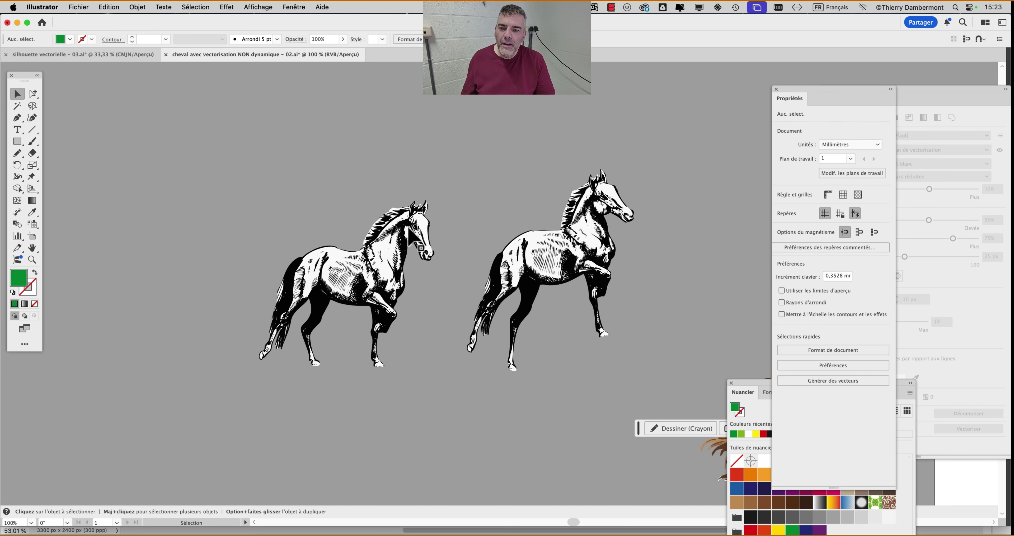
click(418, 246)
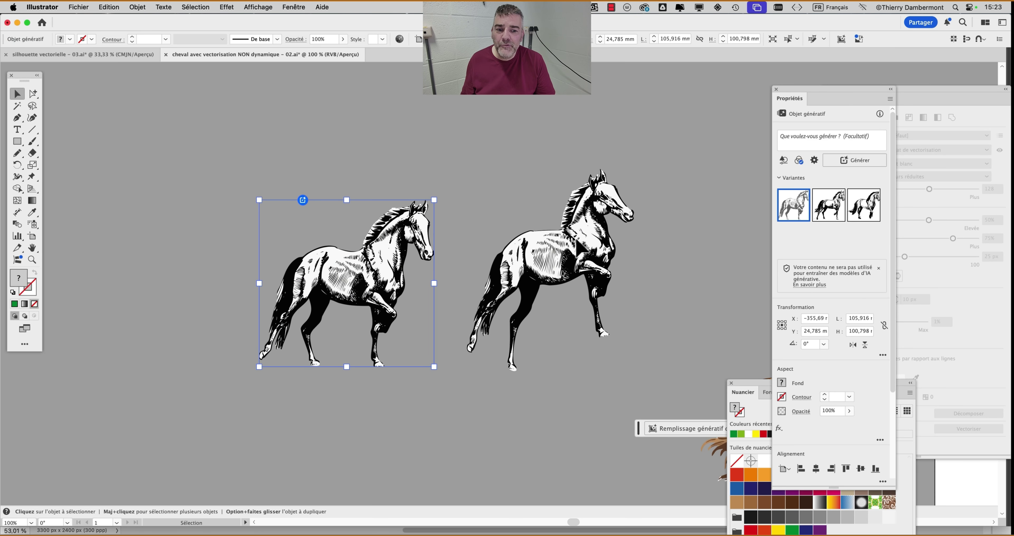
click(582, 248)
click(401, 246)
drag(661, 276, 175, 78)
scroll(503, 152, up, 1)
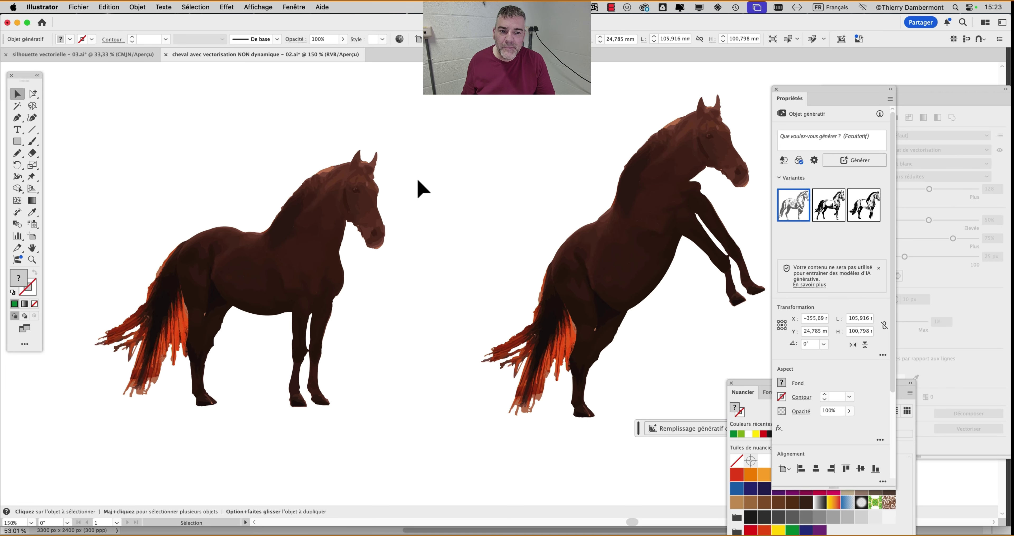
scroll(417, 185, down, 1)
scroll(418, 186, down, 2)
drag(239, 160, 511, 181)
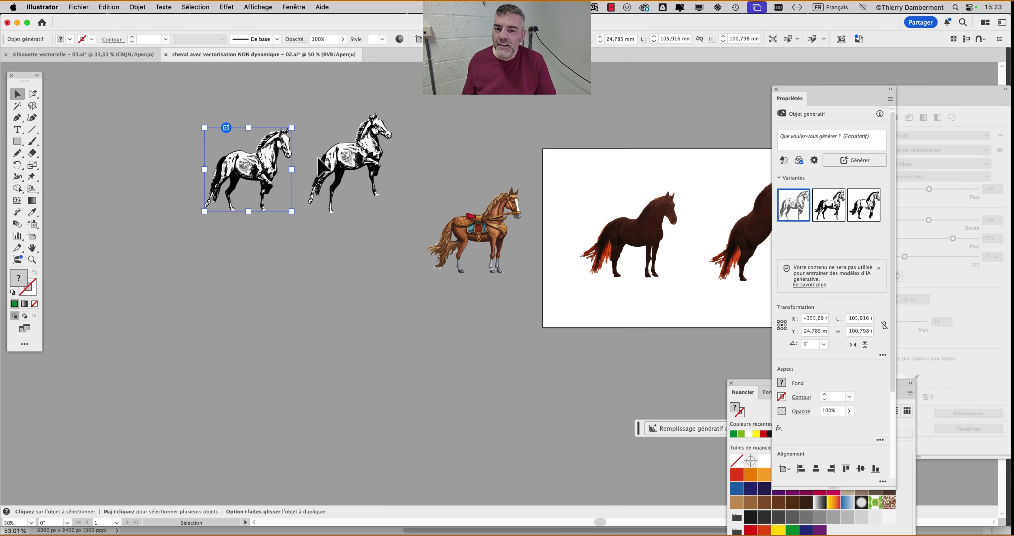
scroll(316, 157, up, 2)
click(334, 115)
drag(340, 188, 513, 247)
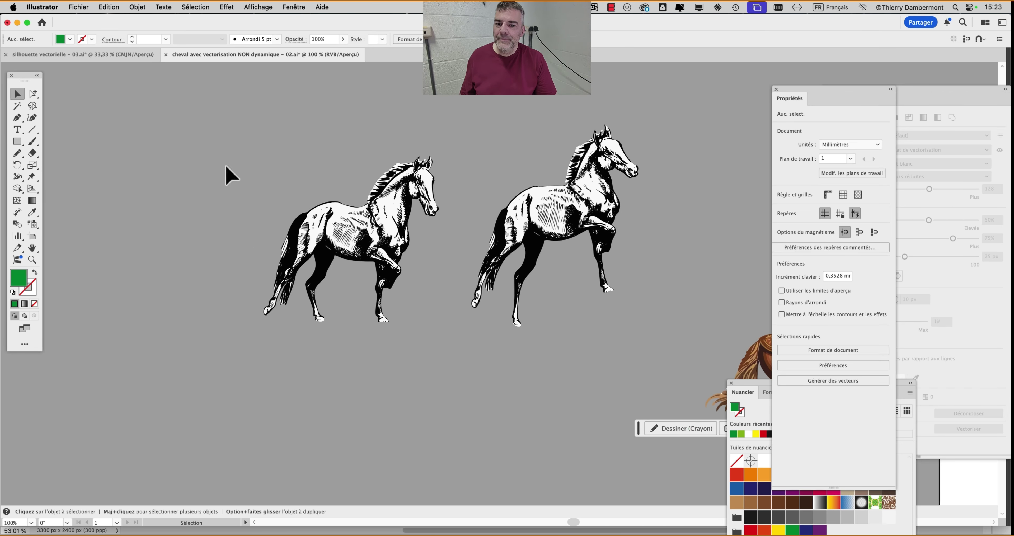